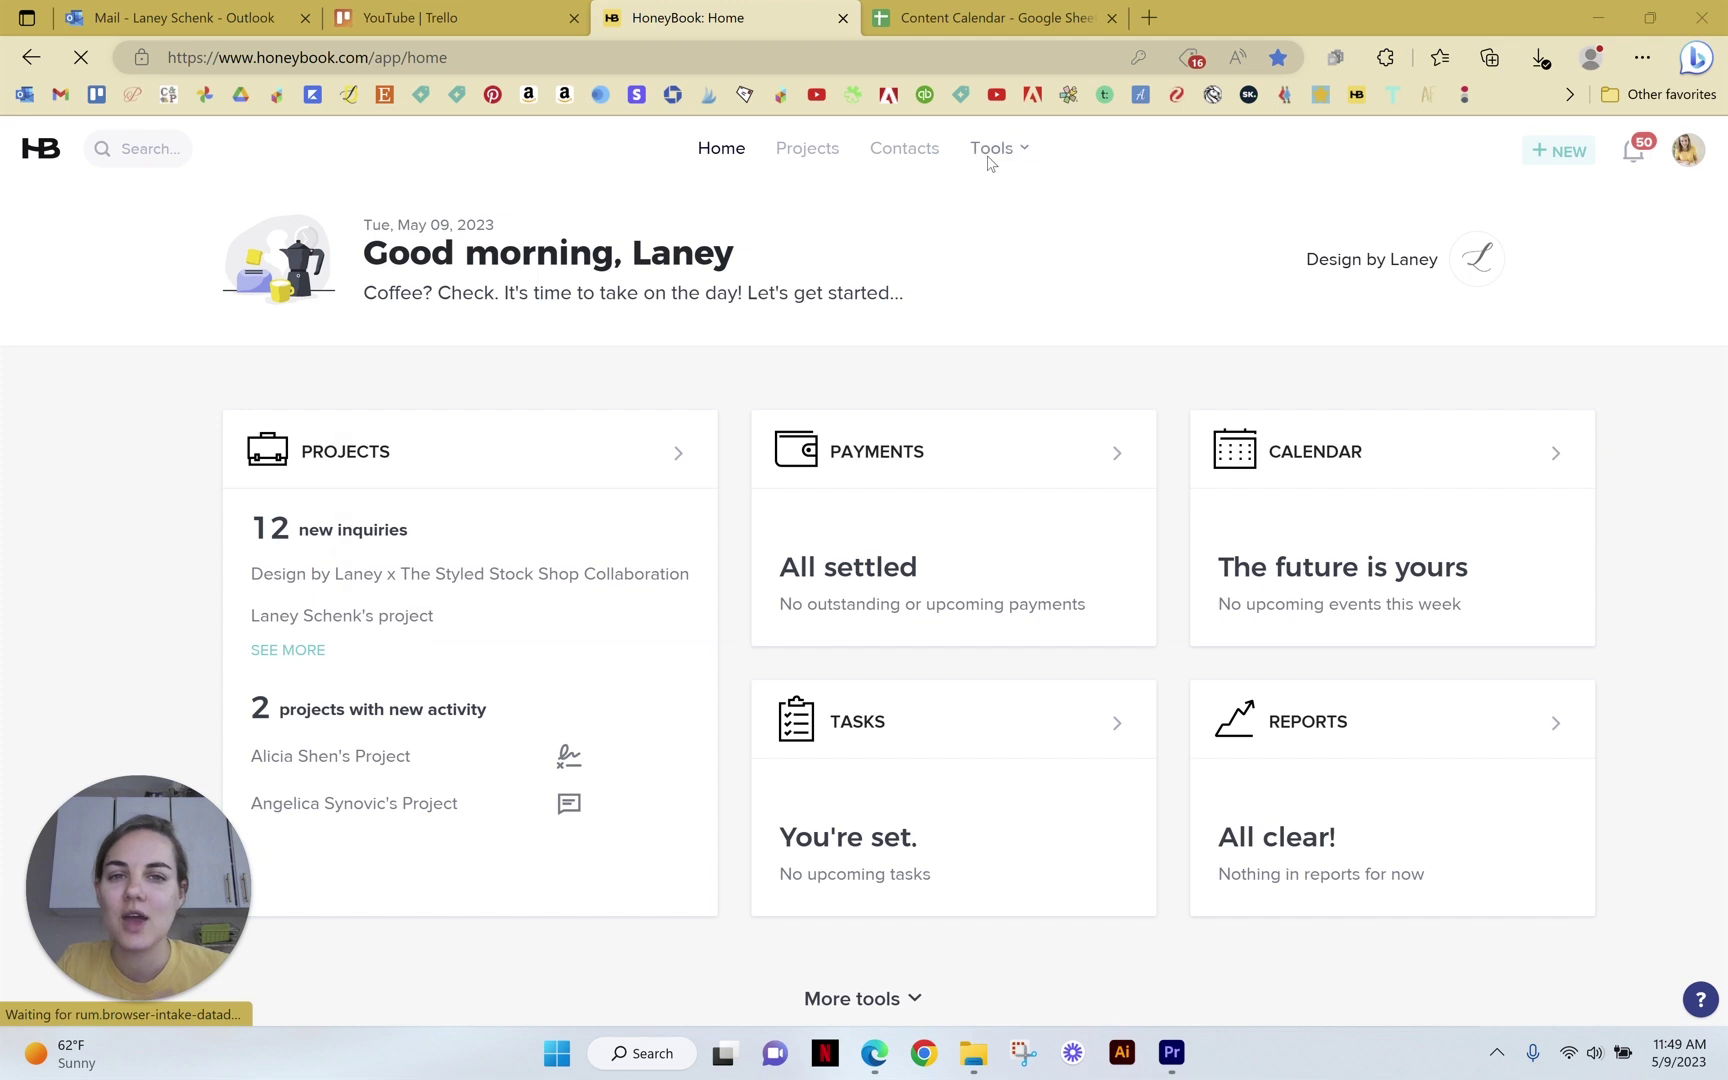
# Open My Templates and filter the list to the 5 templates that include a contract
pyautogui.moveTo(990, 152)
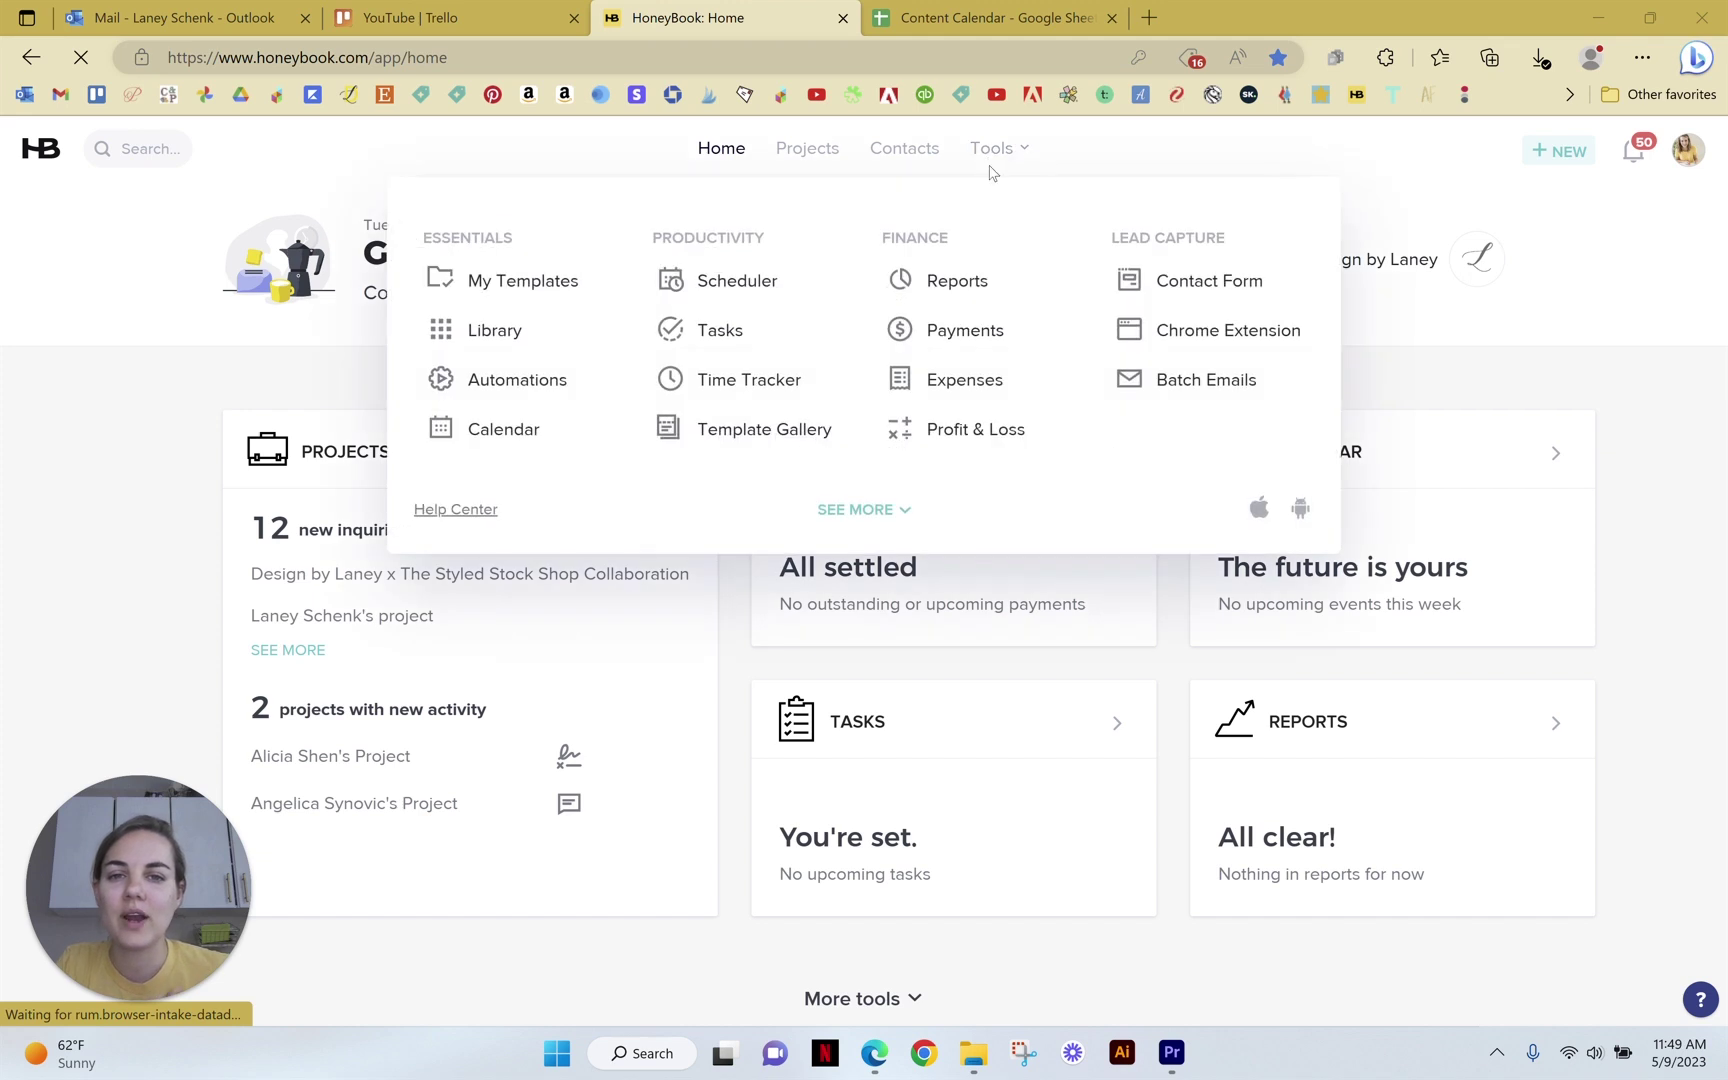
pyautogui.click(466, 288)
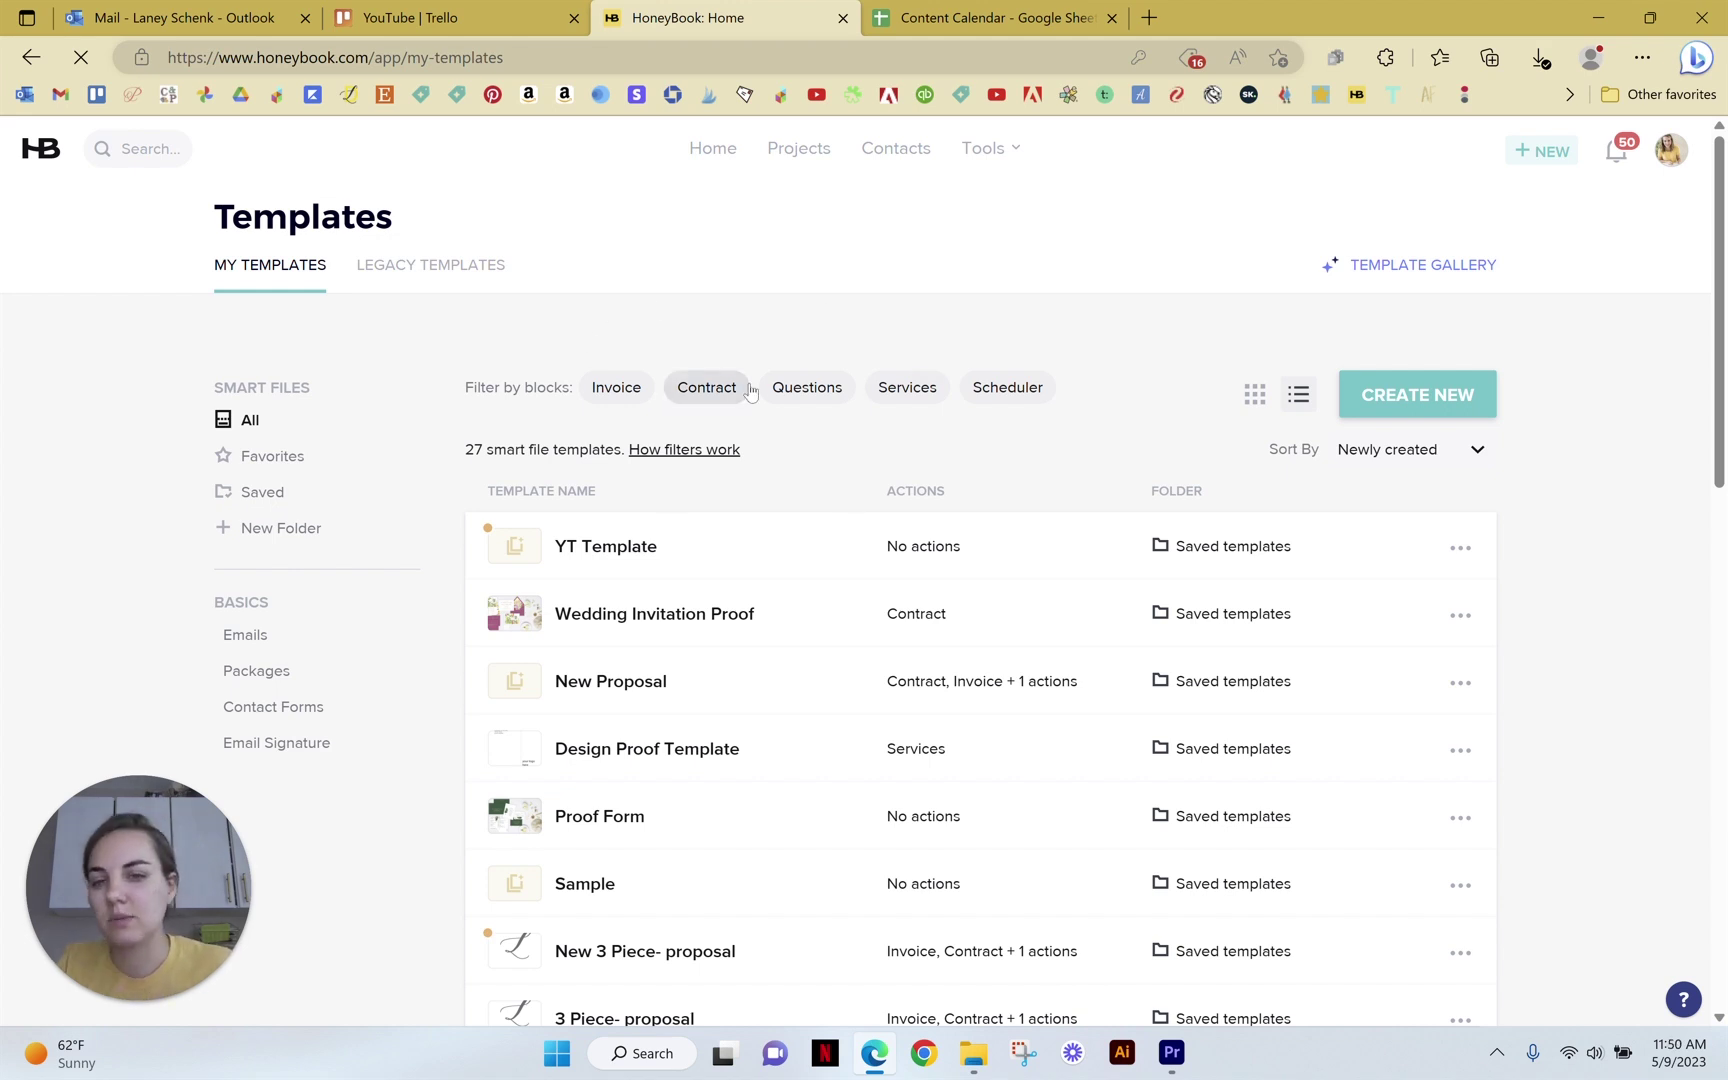
pyautogui.click(704, 390)
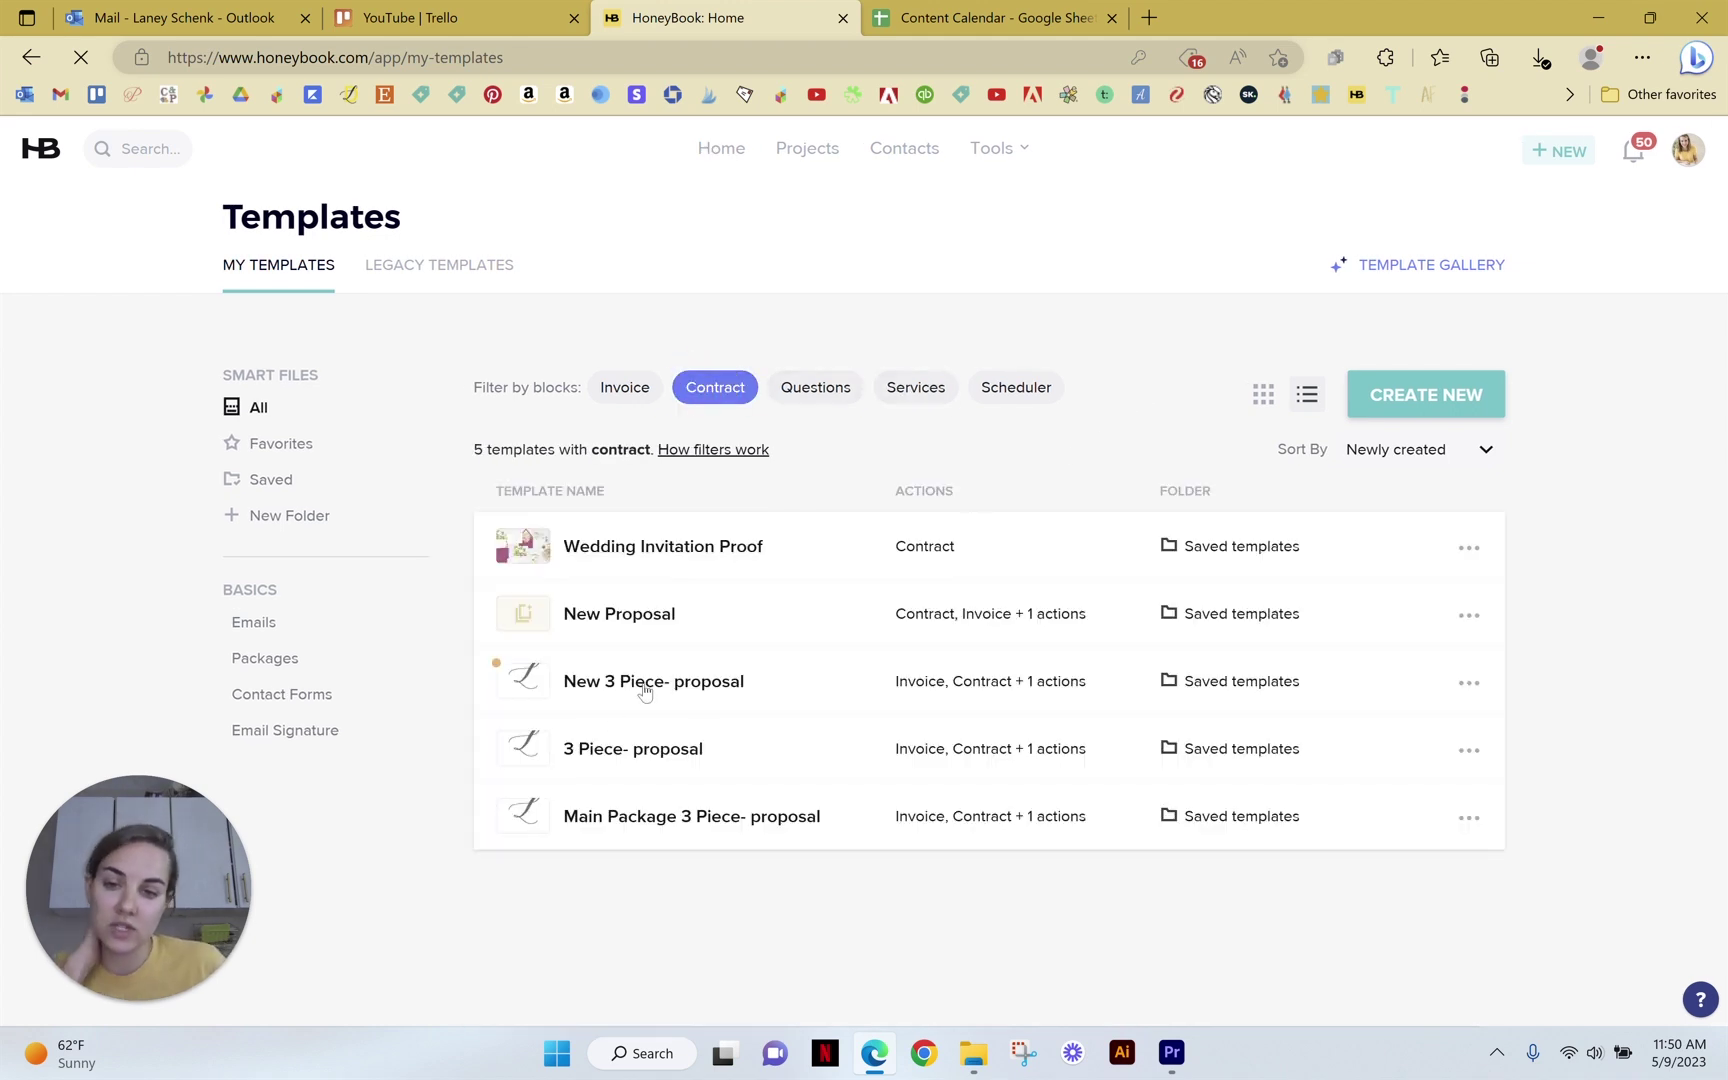
# Open the New 3 Piece- proposal template and look through its Contract and Payment pages
pyautogui.click(647, 684)
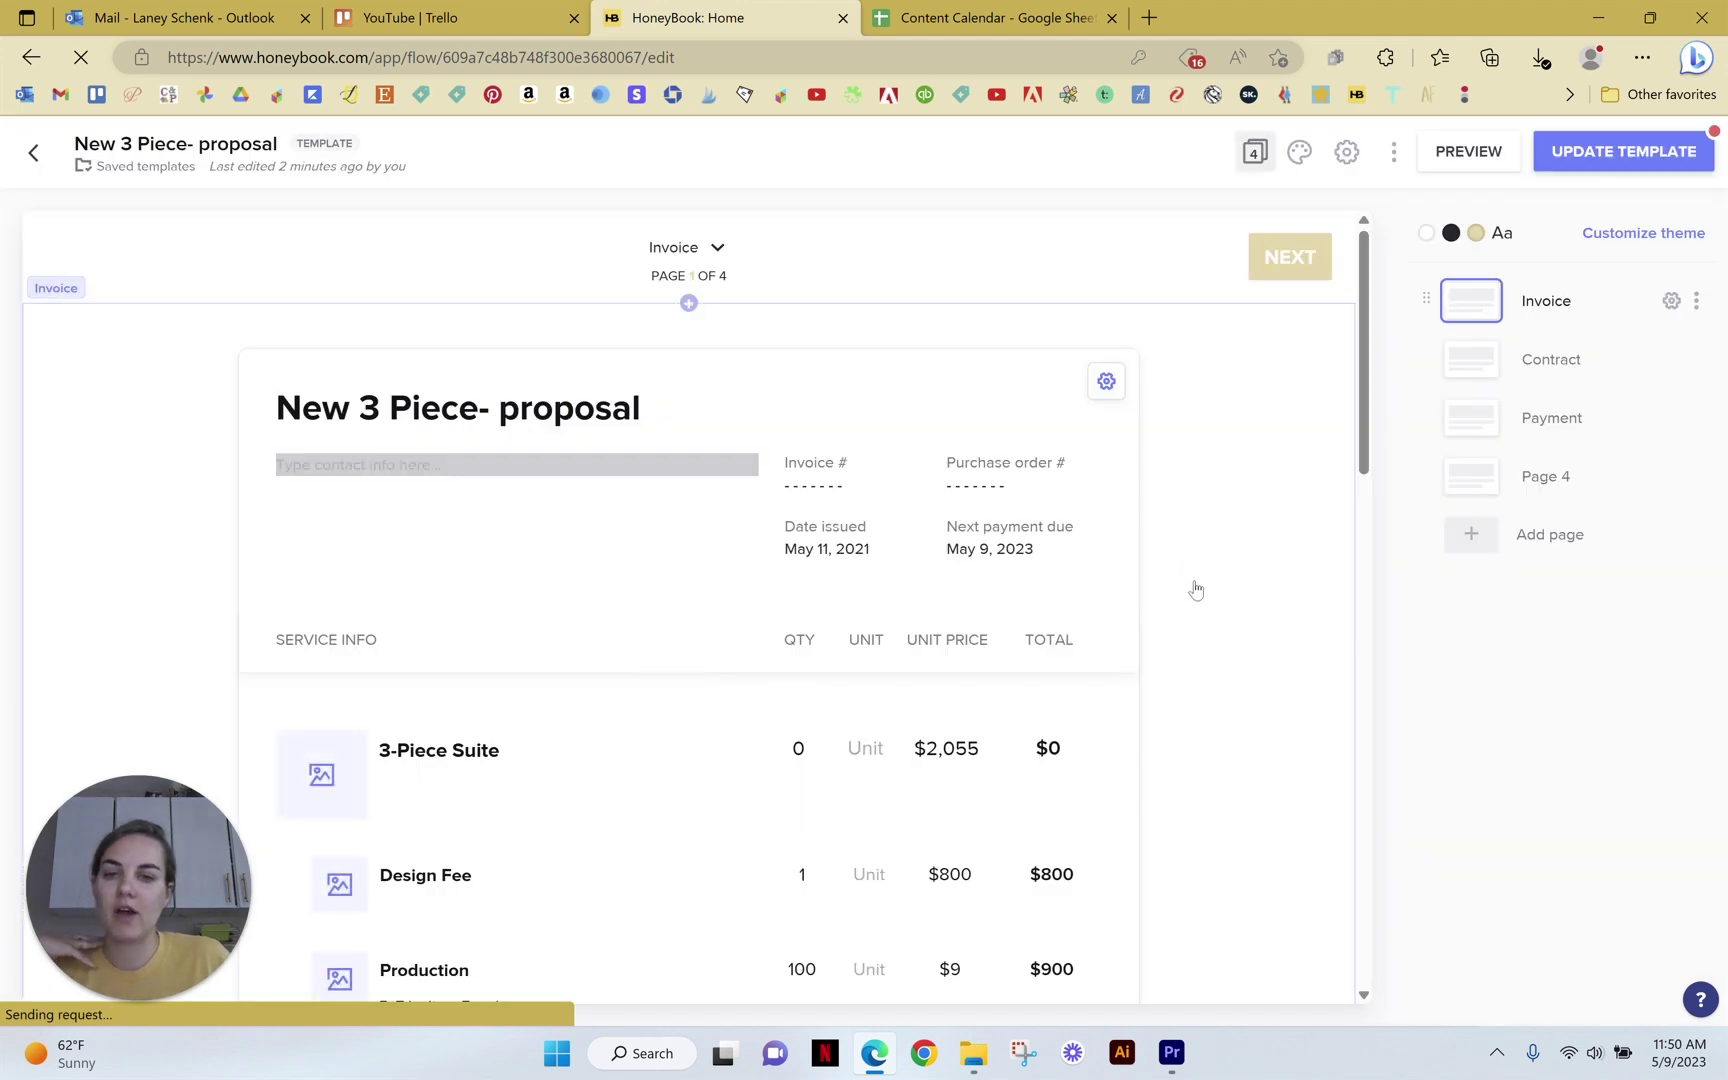
pyautogui.scroll(-8, 1192, 590)
pyautogui.scroll(-6, 1196, 588)
pyautogui.scroll(14, 1196, 588)
pyautogui.click(716, 250)
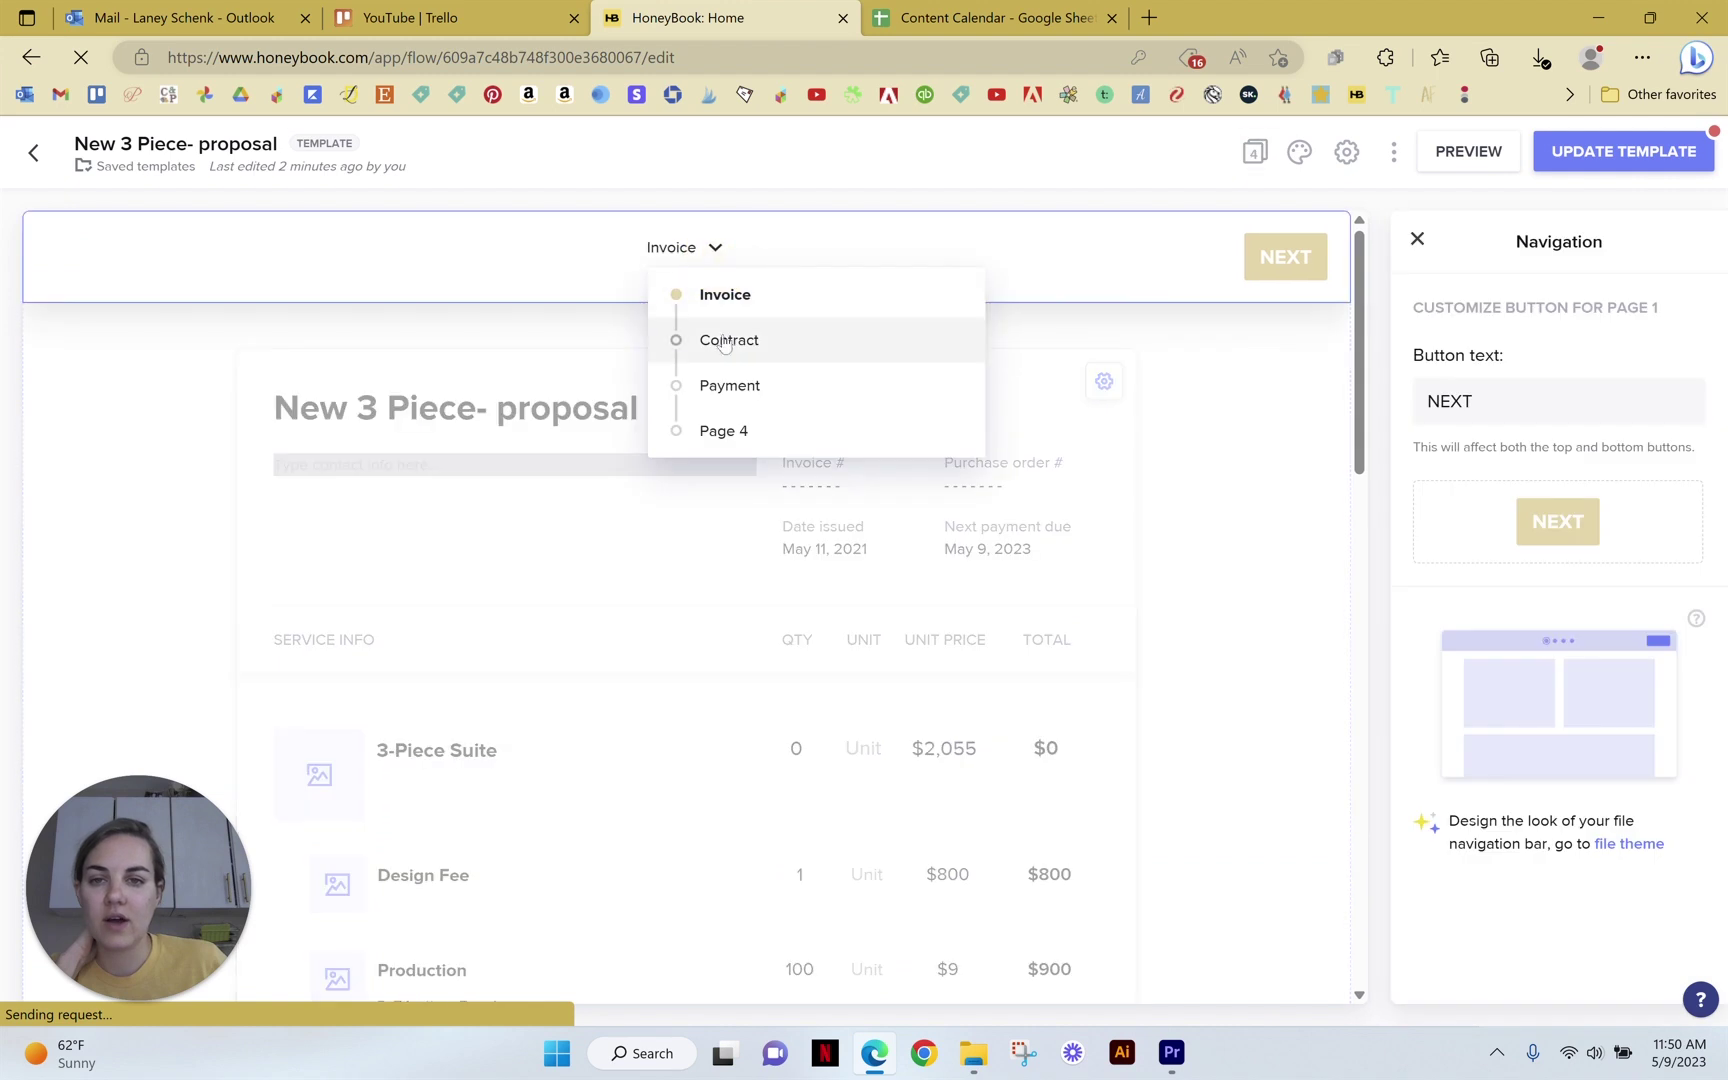
pyautogui.click(727, 342)
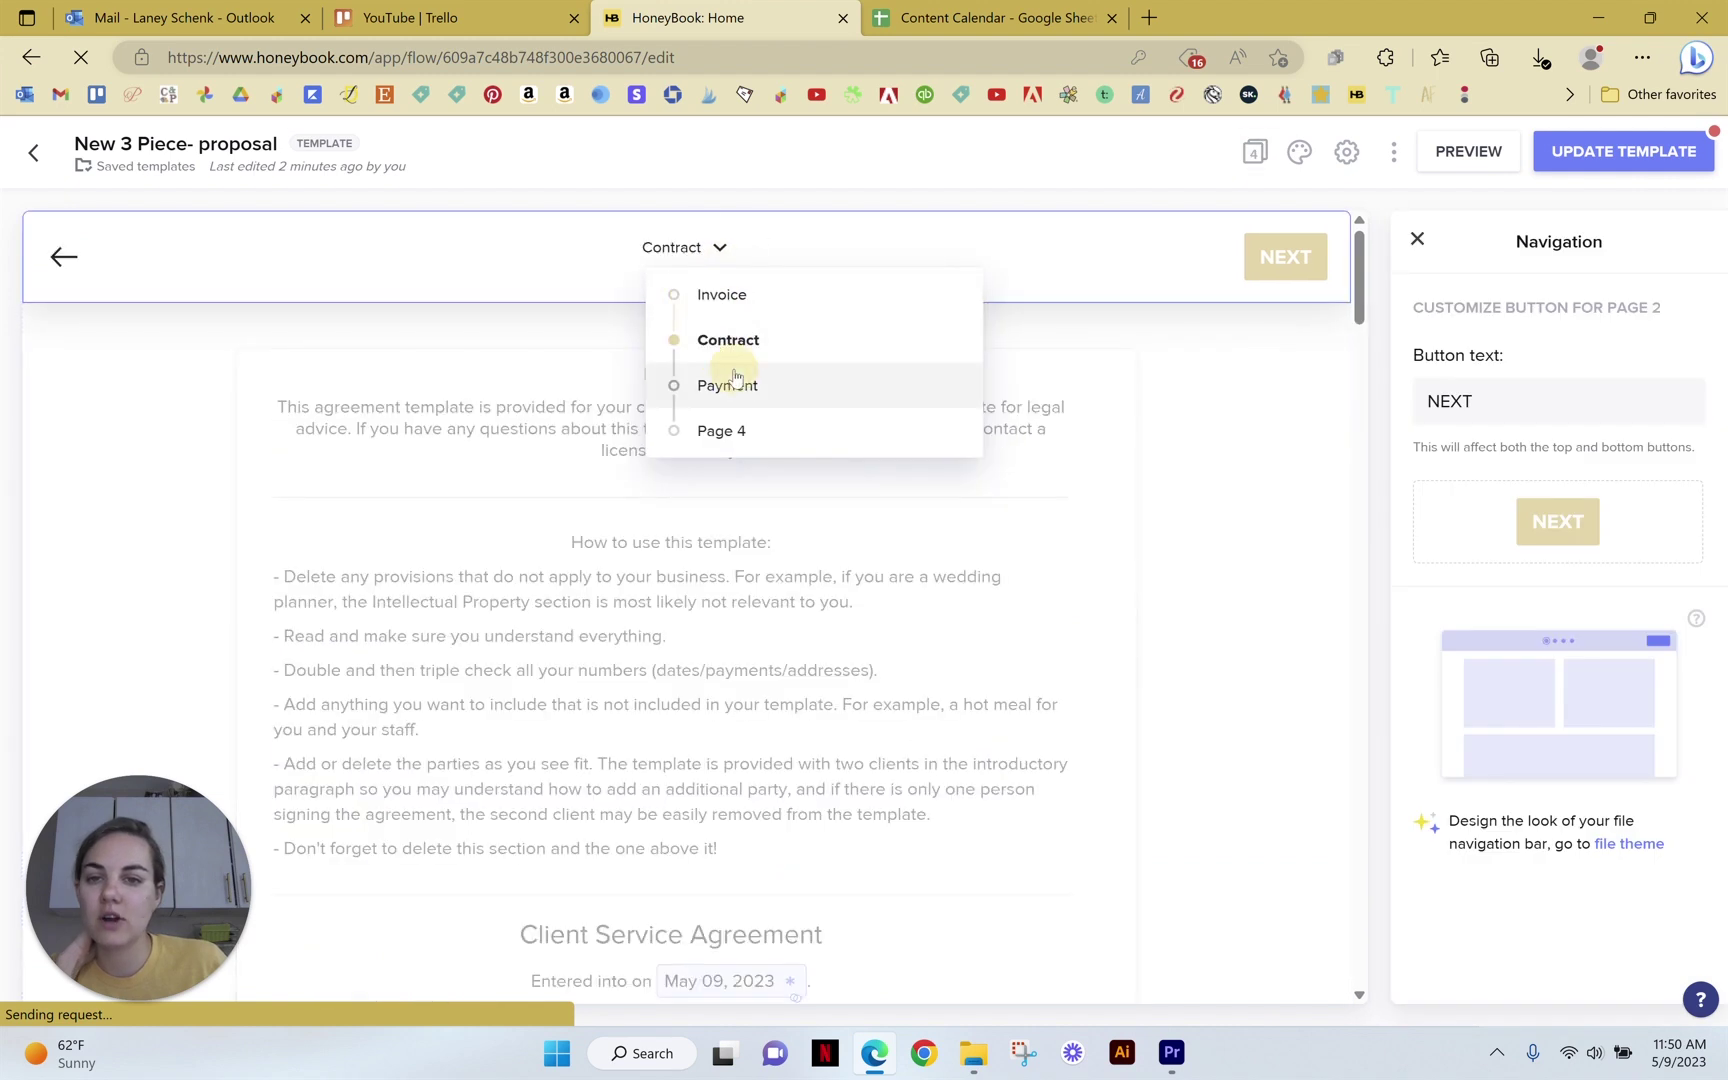
pyautogui.click(727, 385)
pyautogui.click(712, 385)
# Return to the Contract page and select the Client Service Agreement section
pyautogui.scroll(-11, 1065, 486)
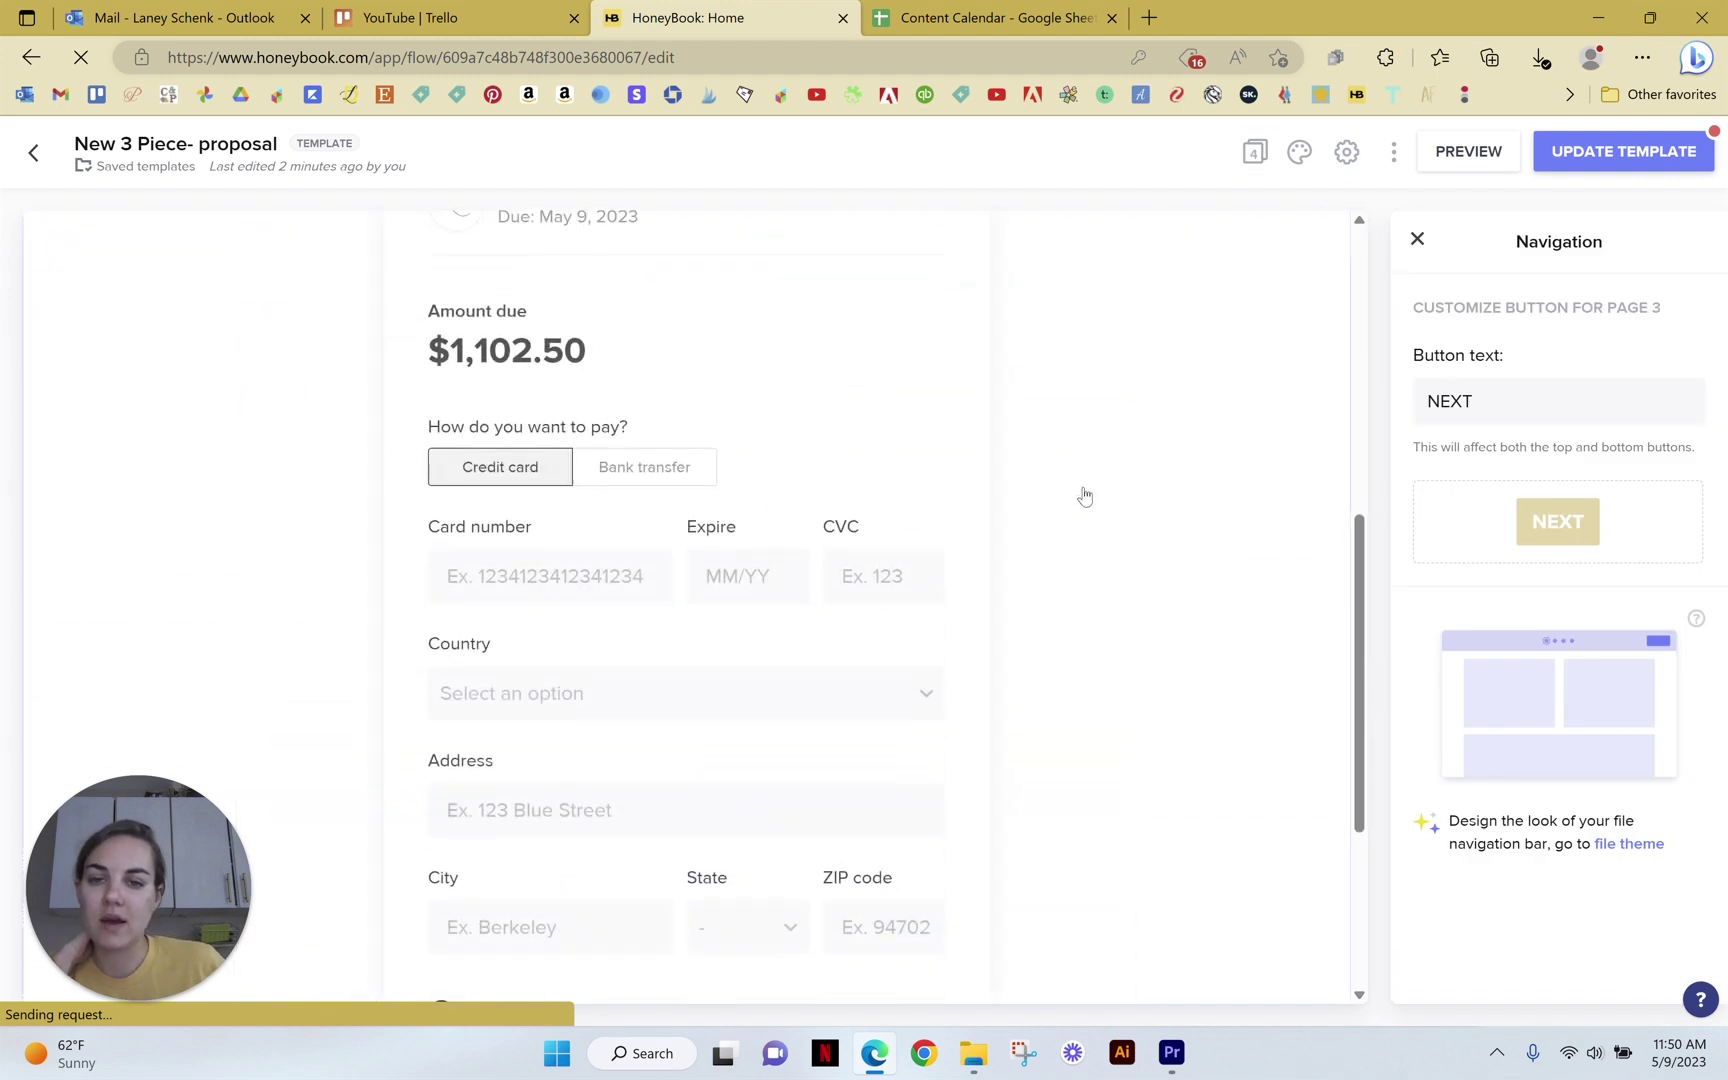
pyautogui.scroll(6, 1085, 495)
pyautogui.scroll(5, 1085, 495)
pyautogui.click(716, 250)
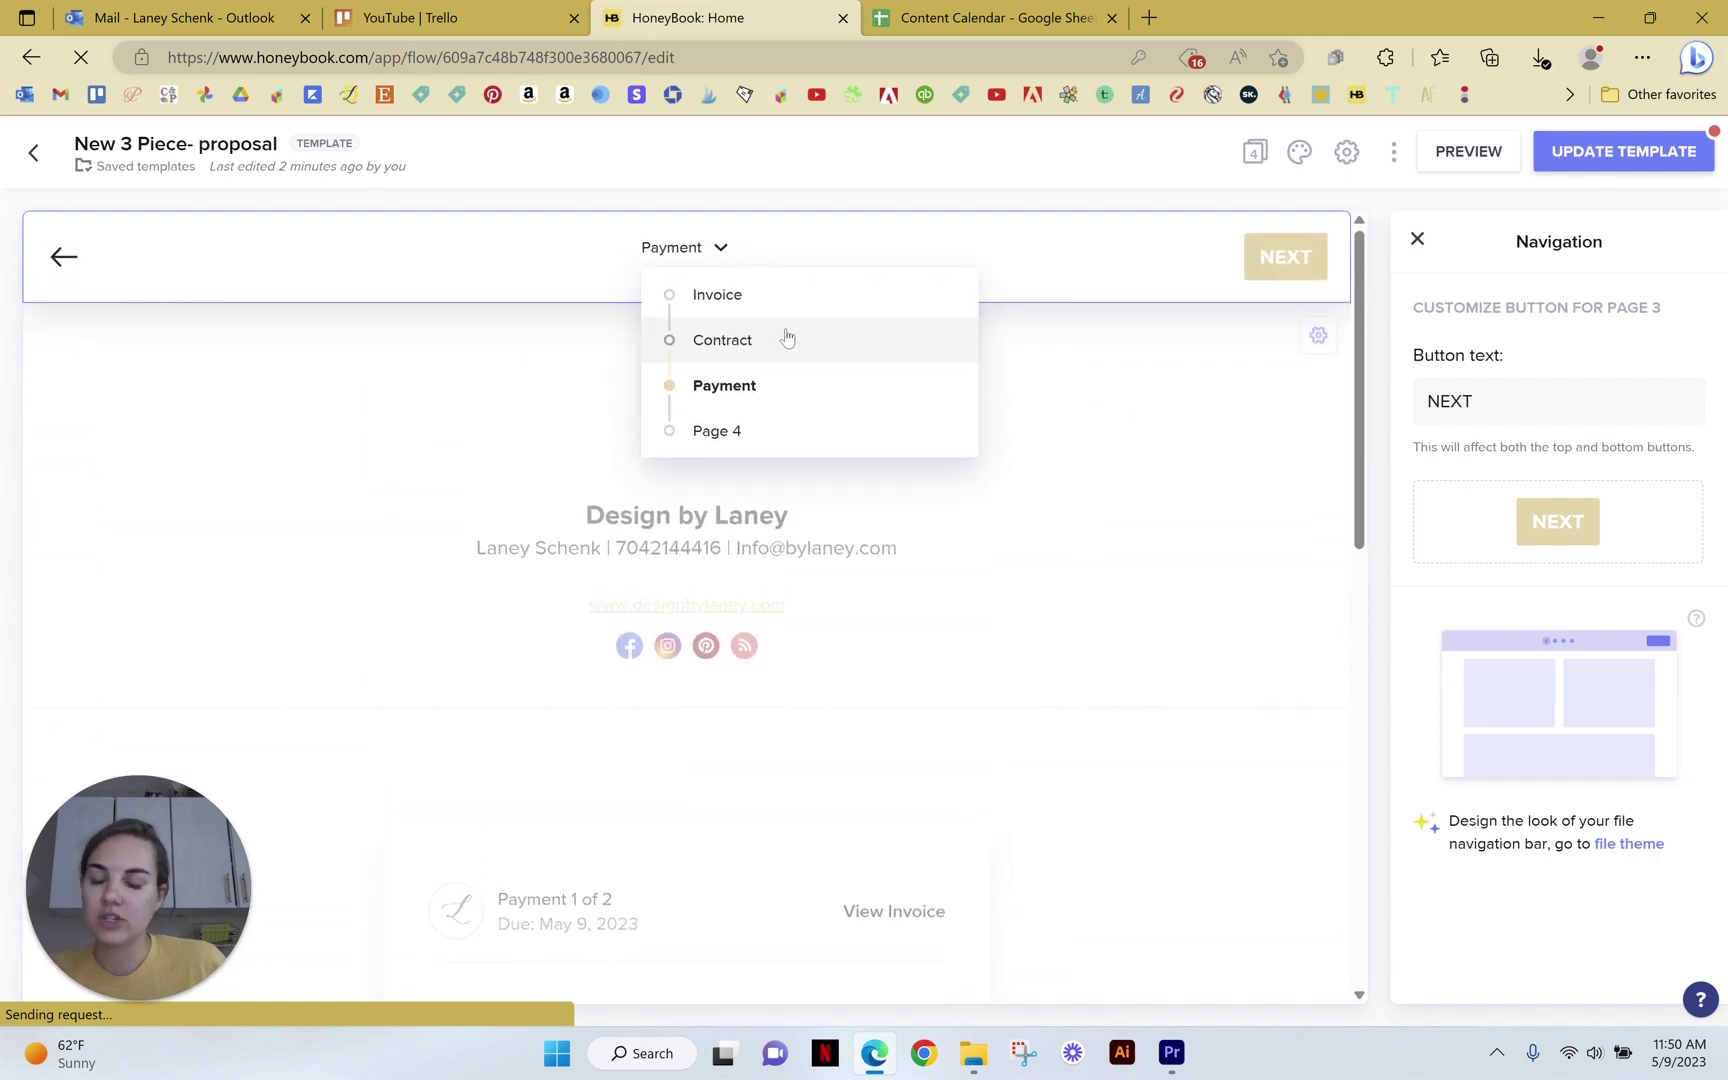
pyautogui.click(785, 338)
pyautogui.click(1176, 513)
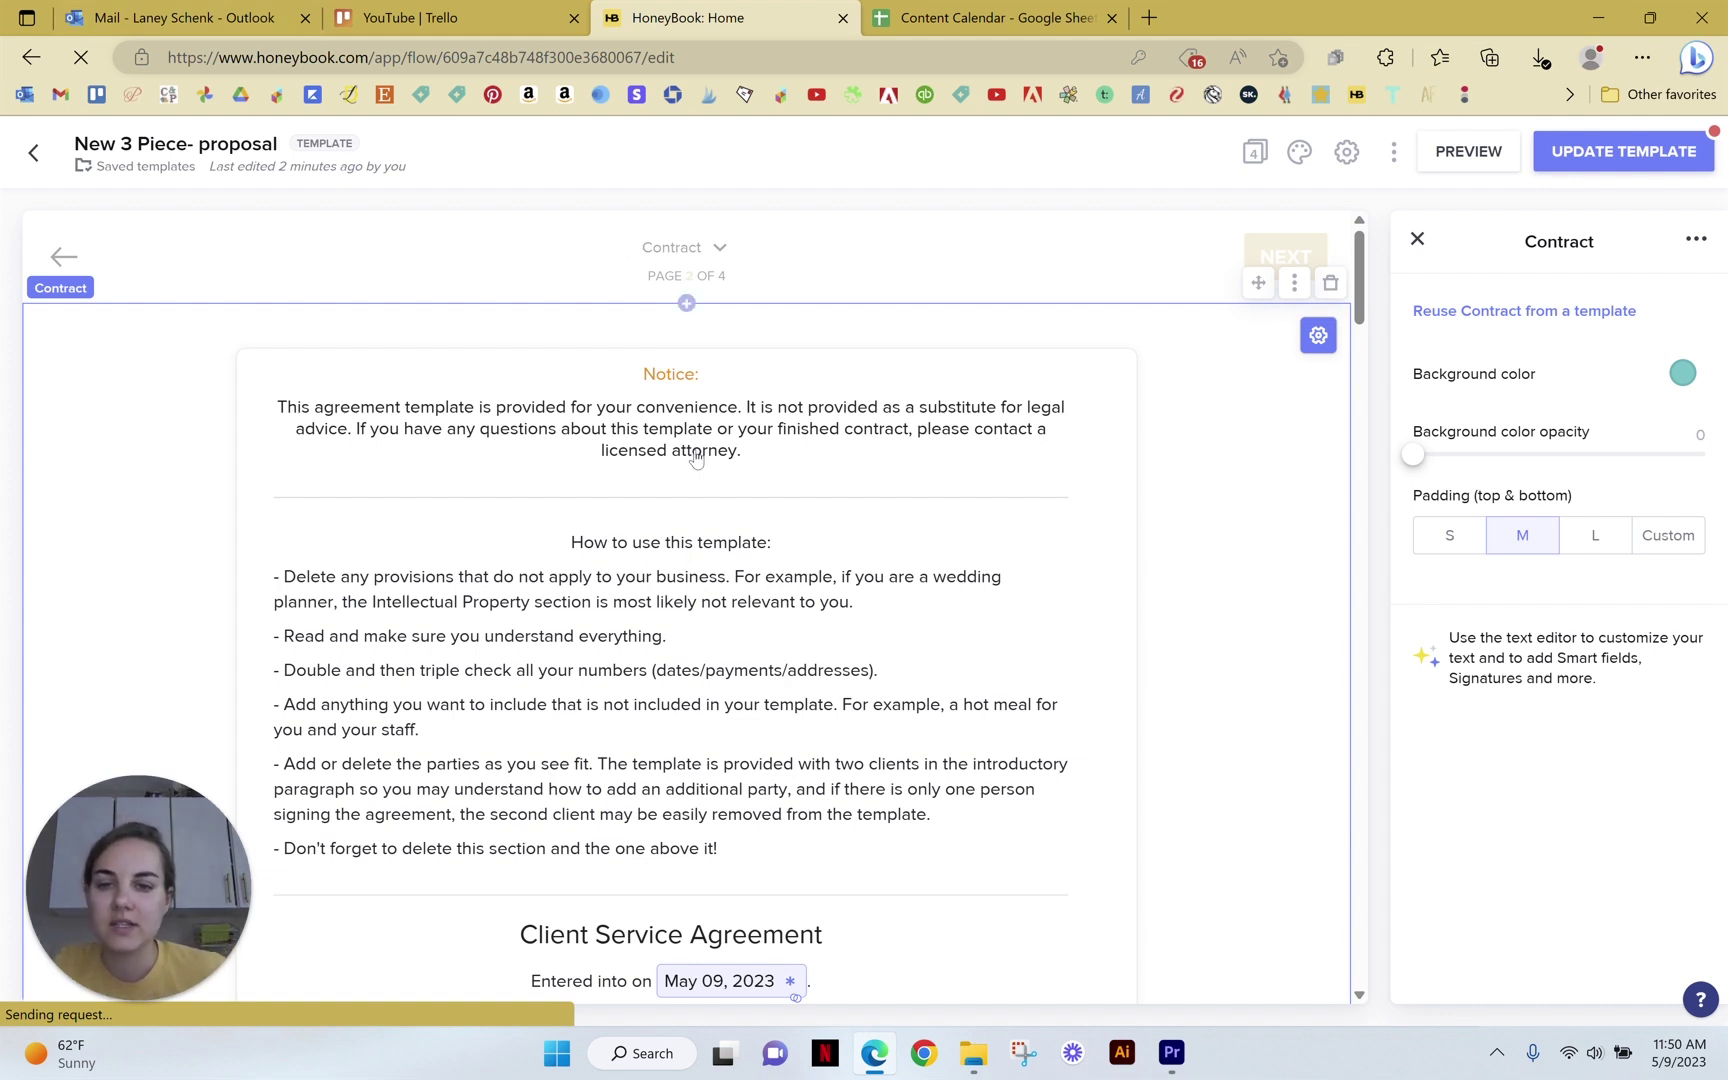
pyautogui.scroll(-5, 979, 543)
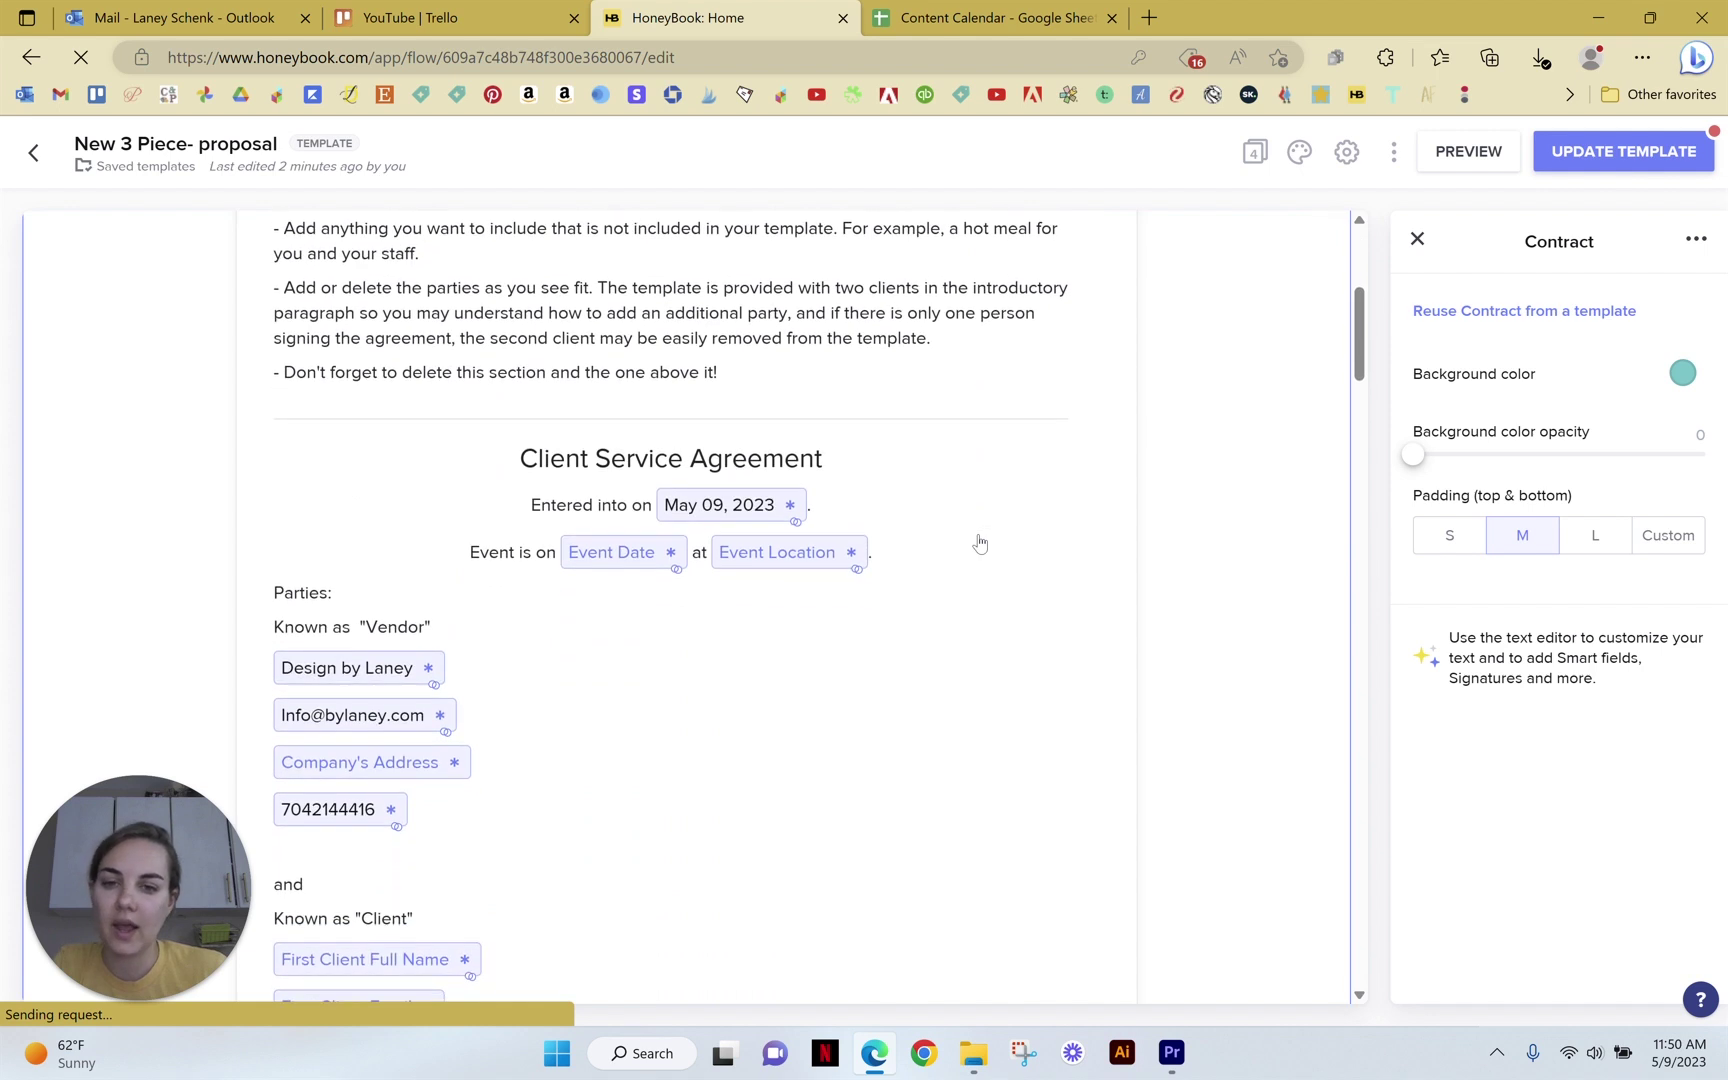
pyautogui.scroll(-1, 979, 543)
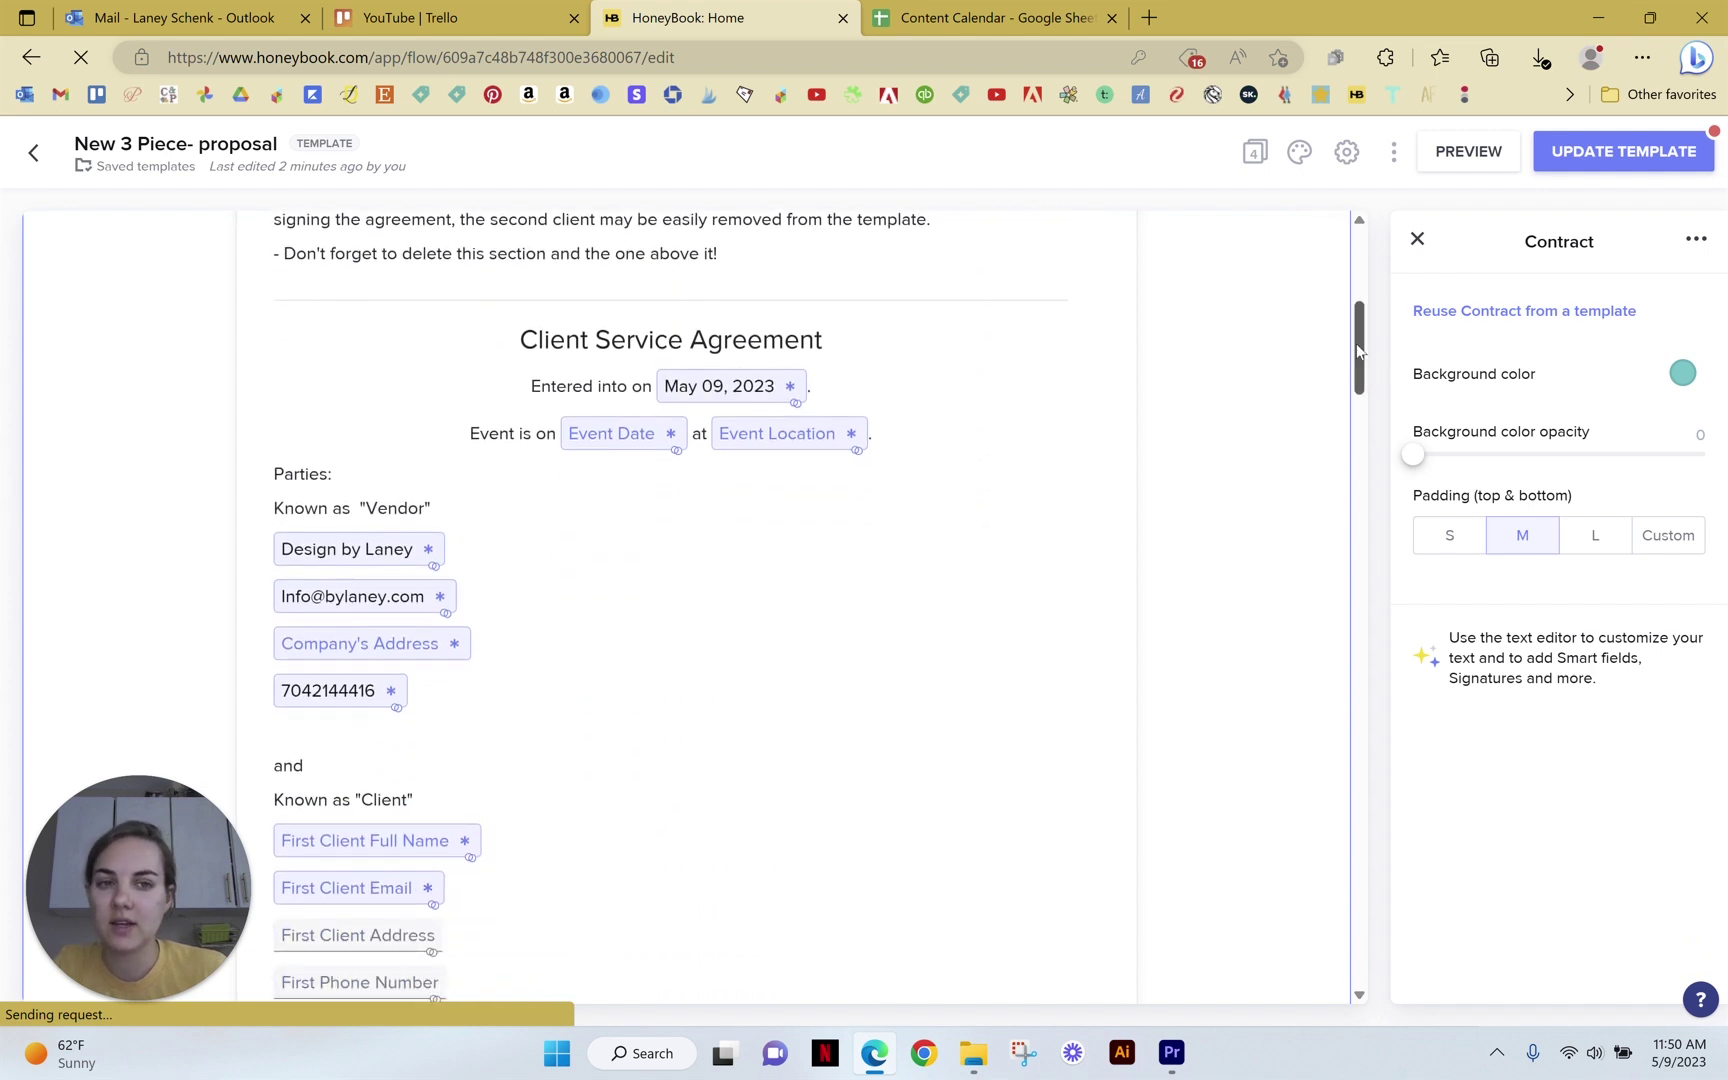
pyautogui.moveTo(1357, 348); pyautogui.dragTo(1331, 212)
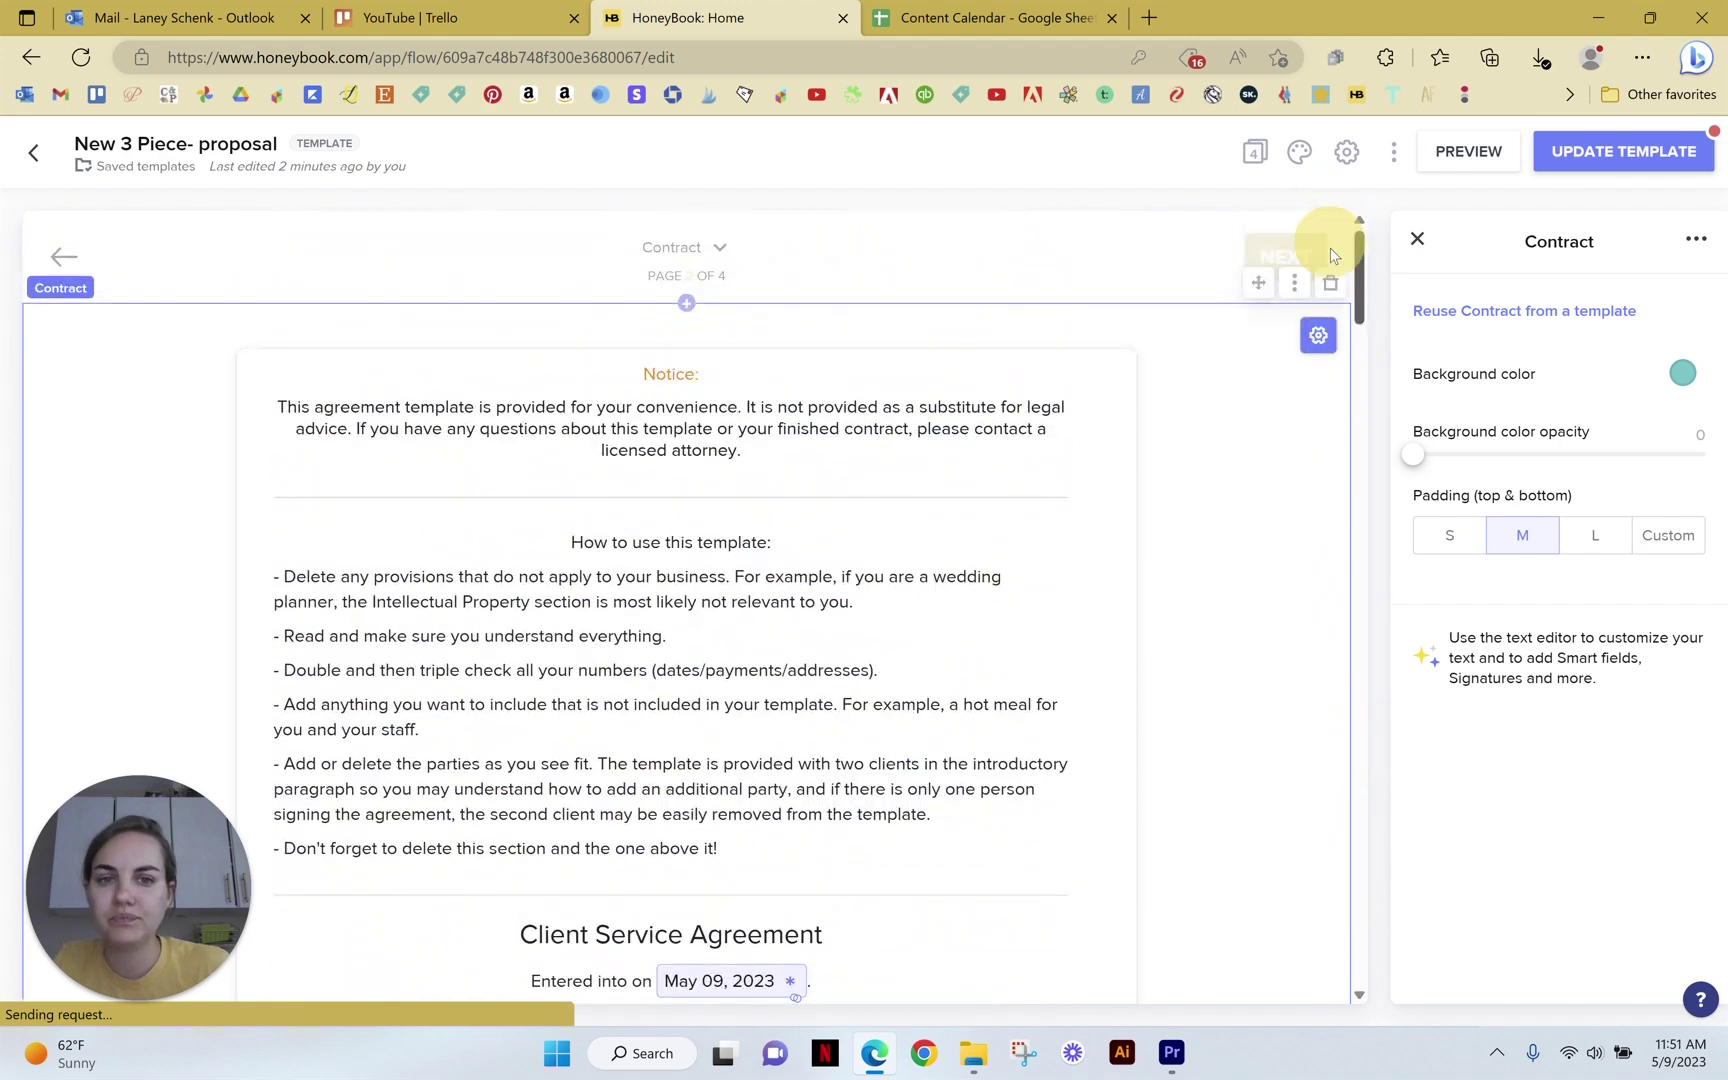
# Replace the First Client Full Name field with a new smart field linked to First Client First Name
pyautogui.scroll(-5, 705, 546)
pyautogui.scroll(-3, 705, 546)
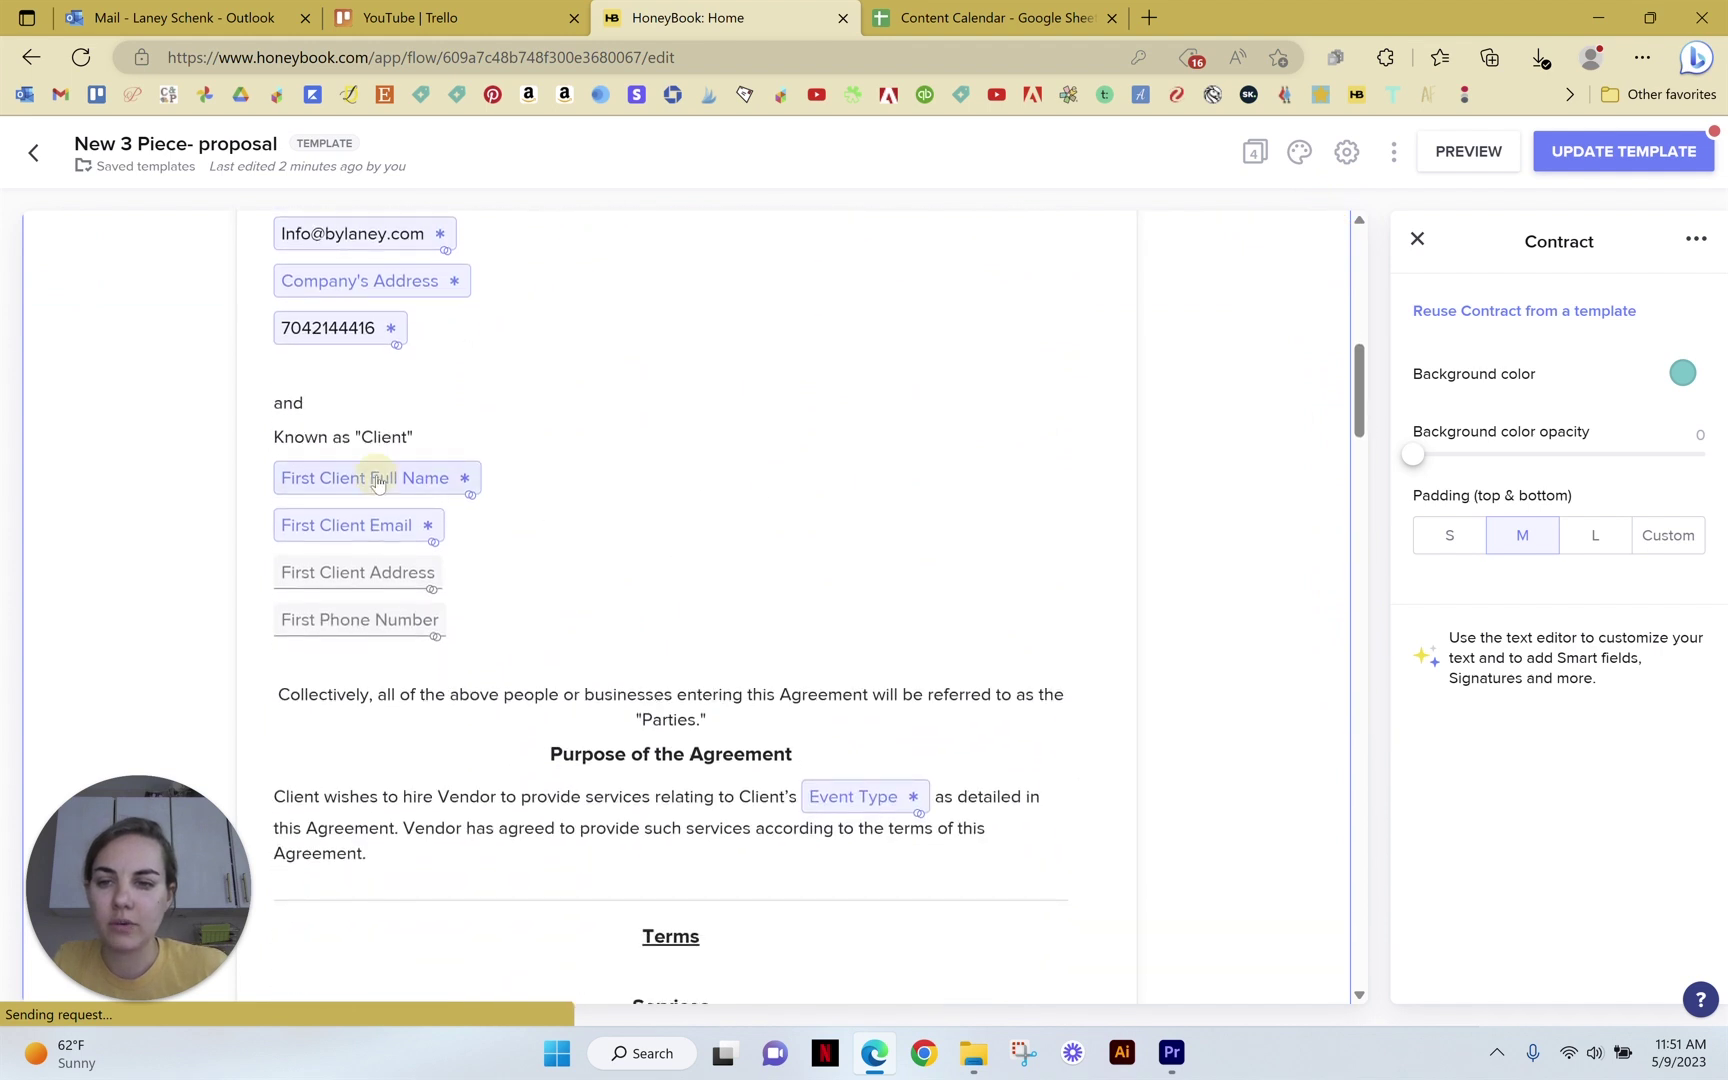
pyautogui.click(376, 478)
pyautogui.click(1064, 236)
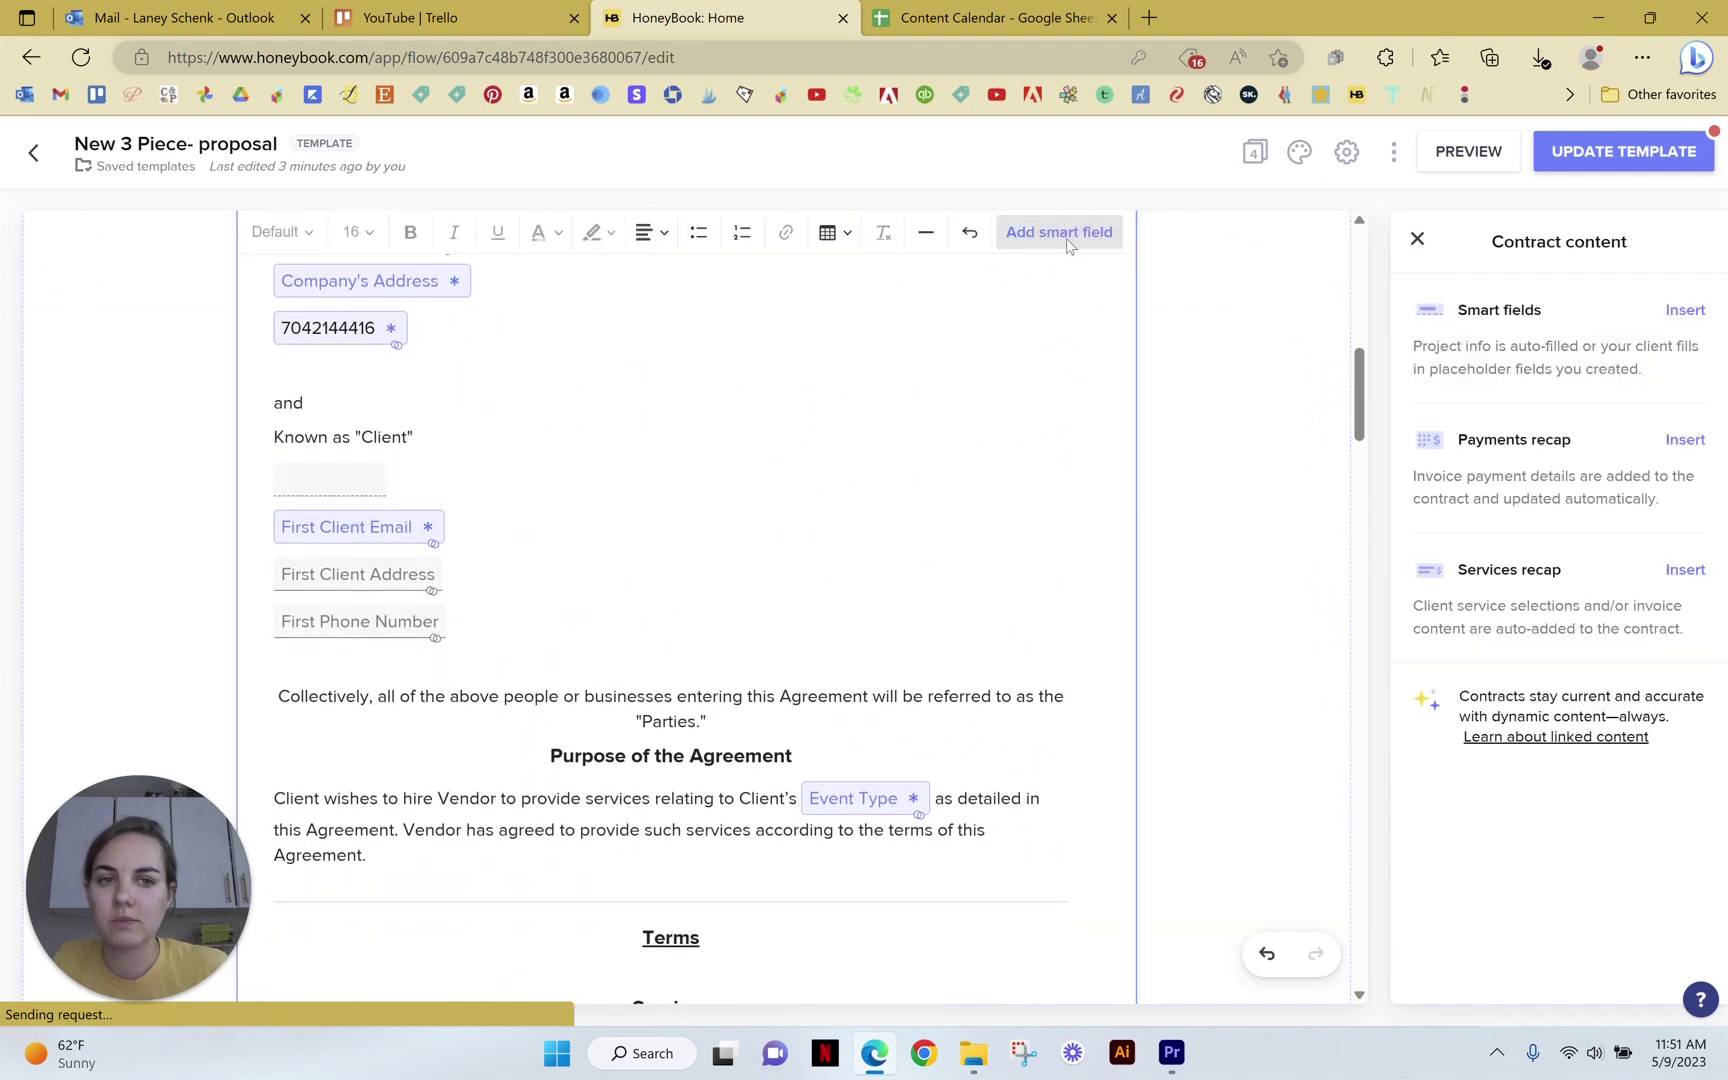
pyautogui.click(345, 484)
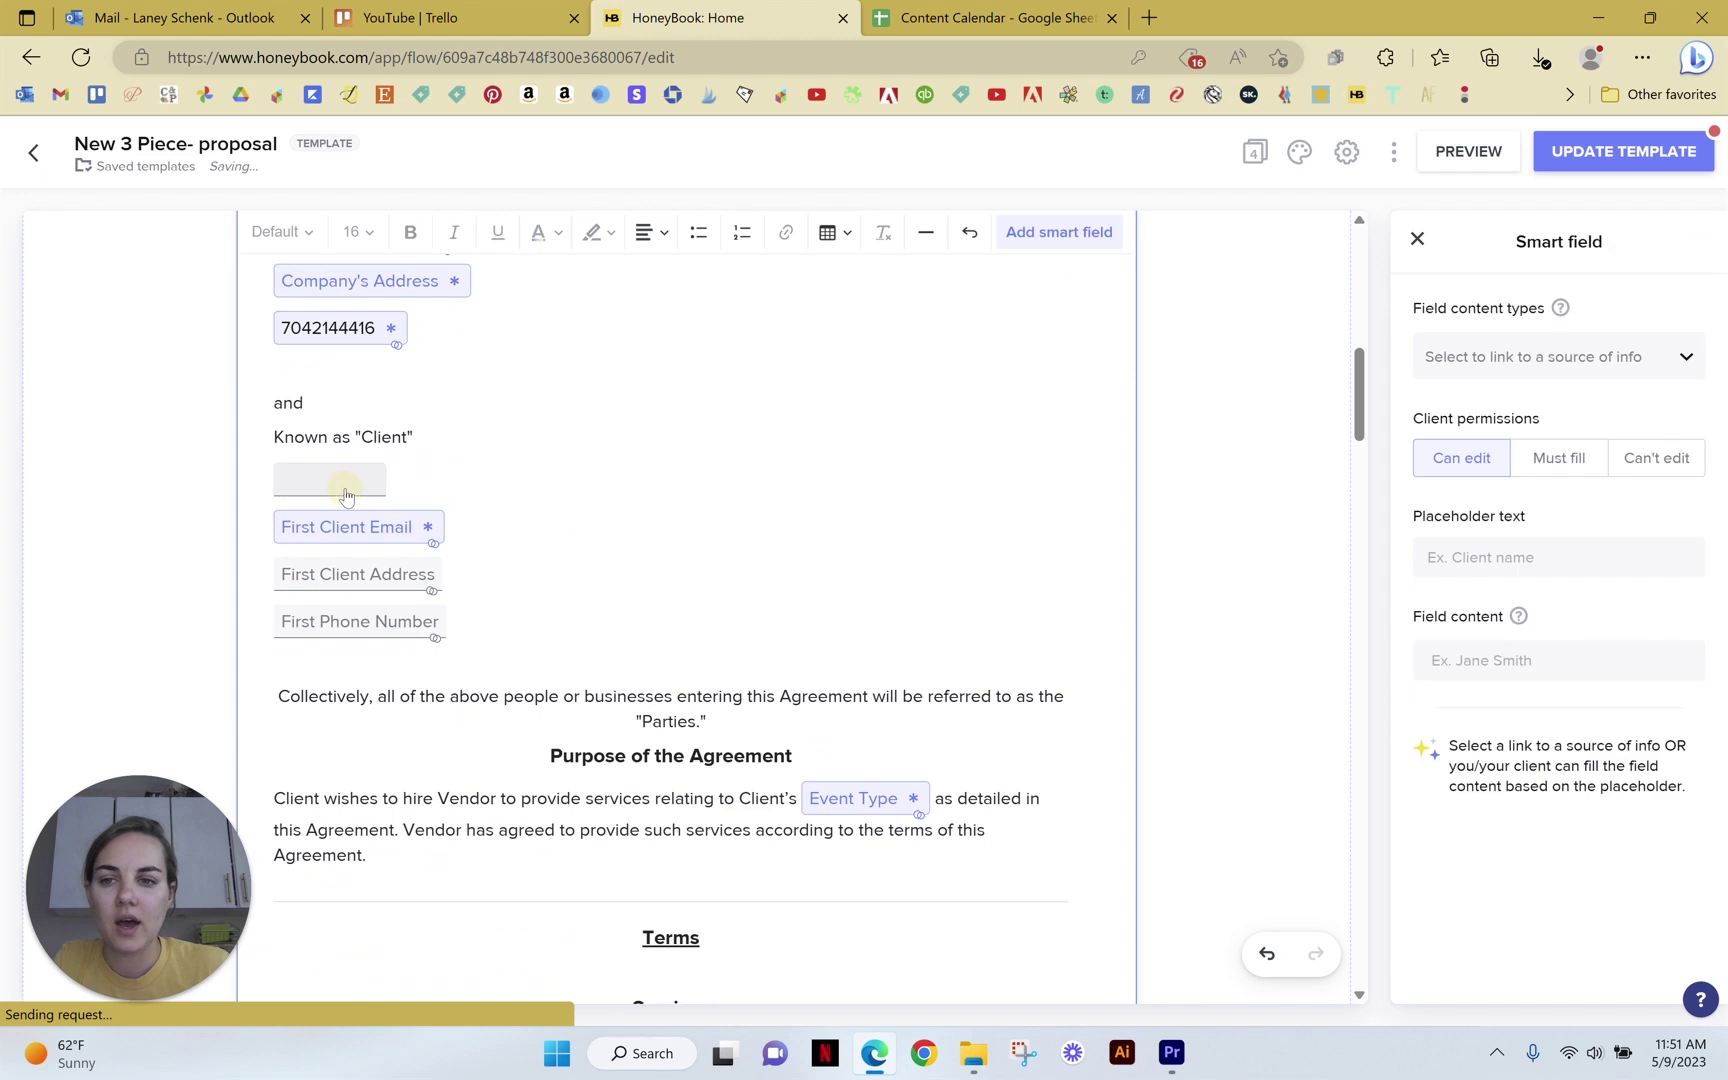
pyautogui.click(1582, 368)
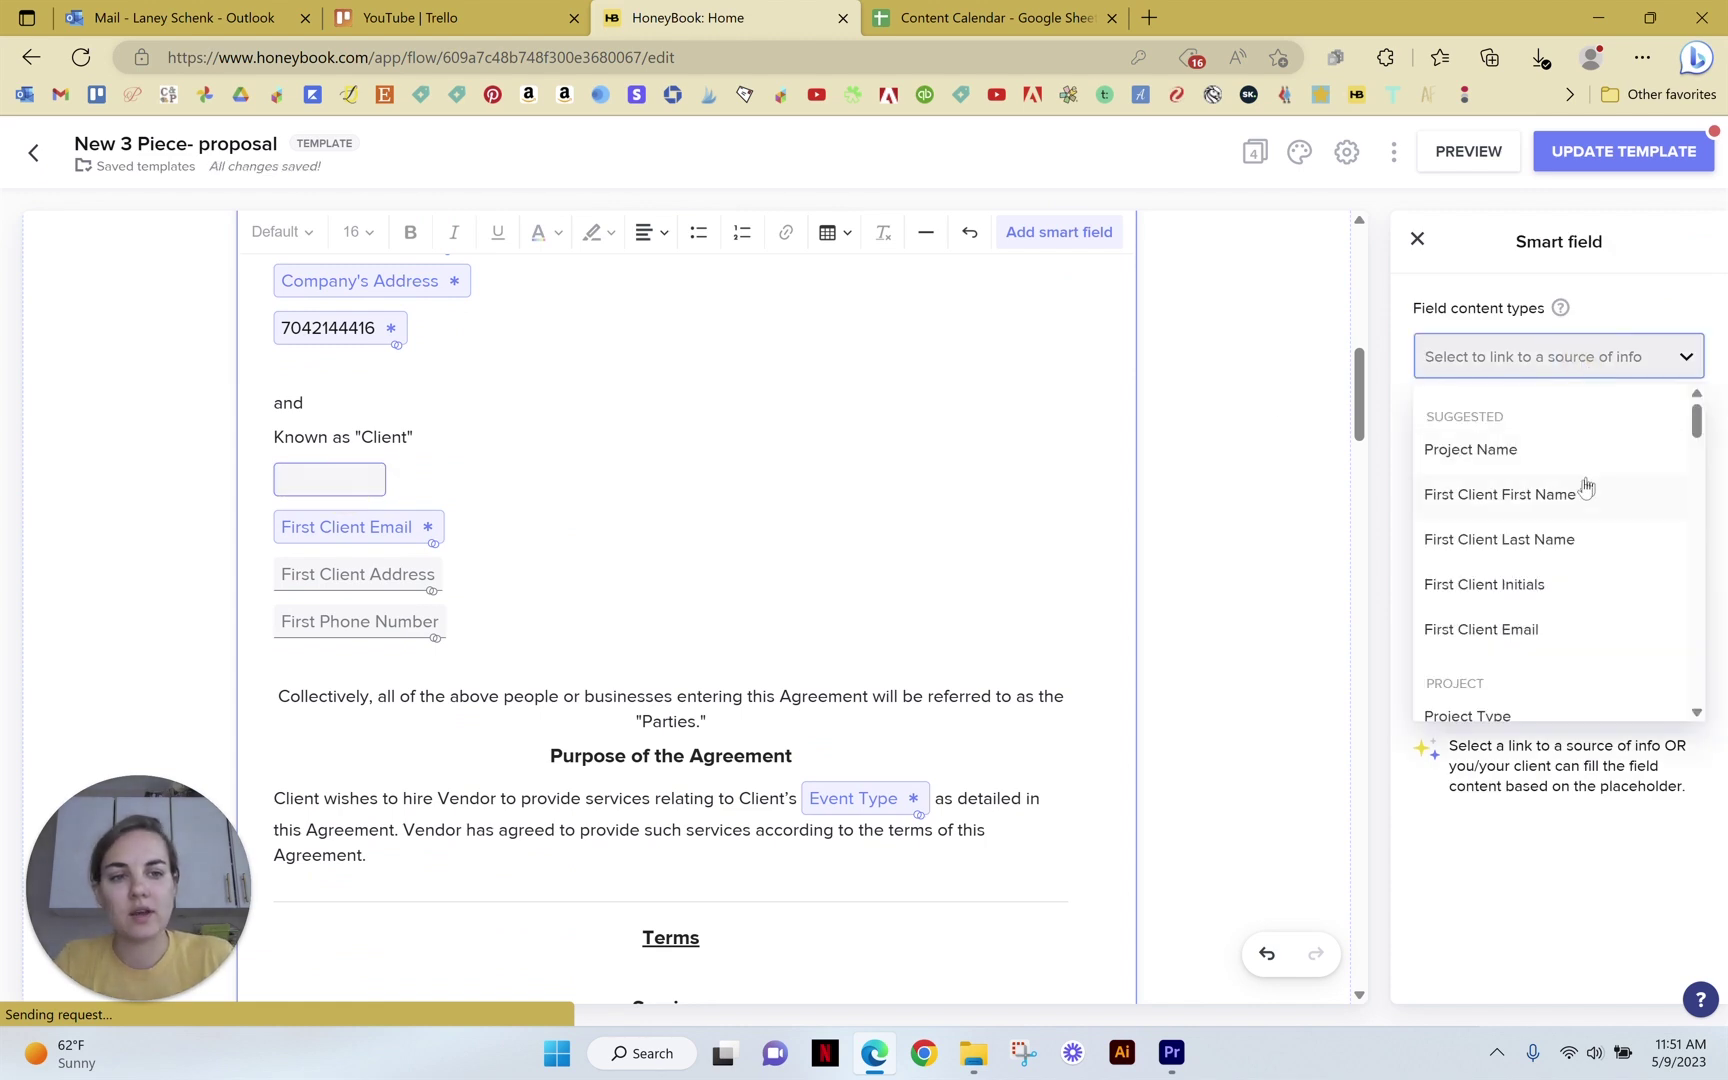
pyautogui.click(1462, 494)
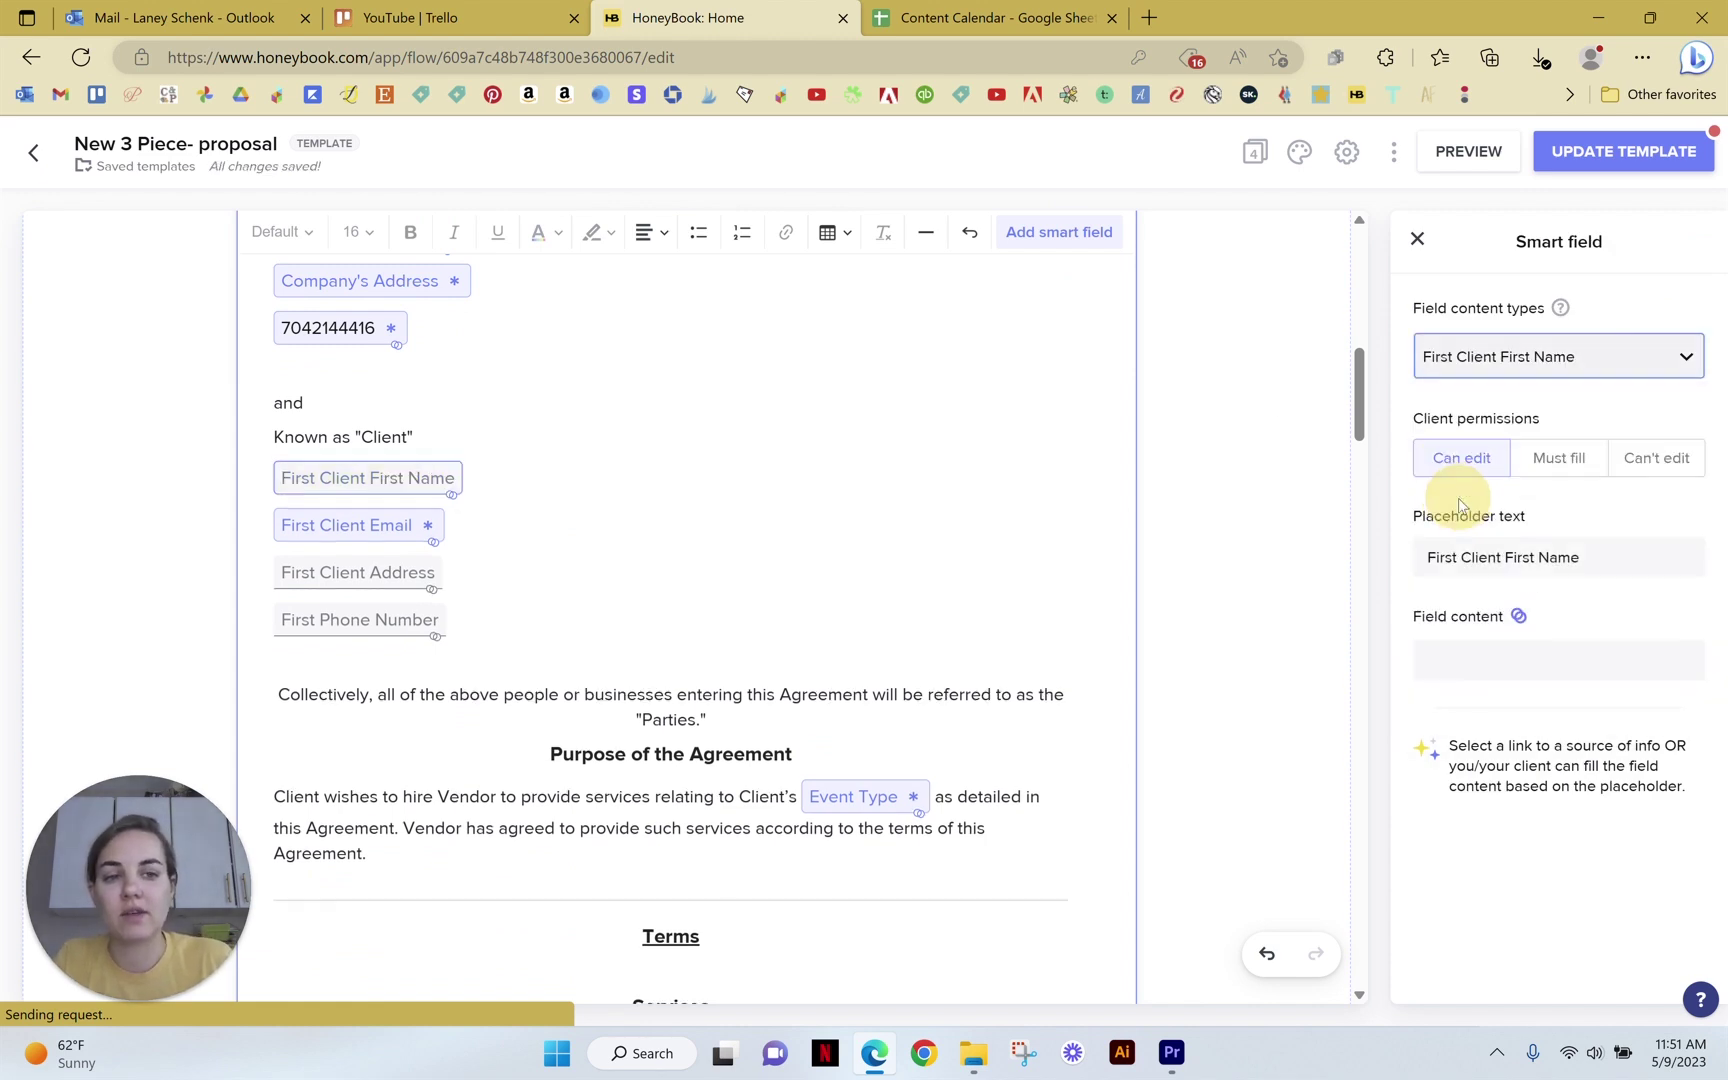
# Set the field to Can't edit and change its placeholder to 'First Name'
pyautogui.click(1555, 463)
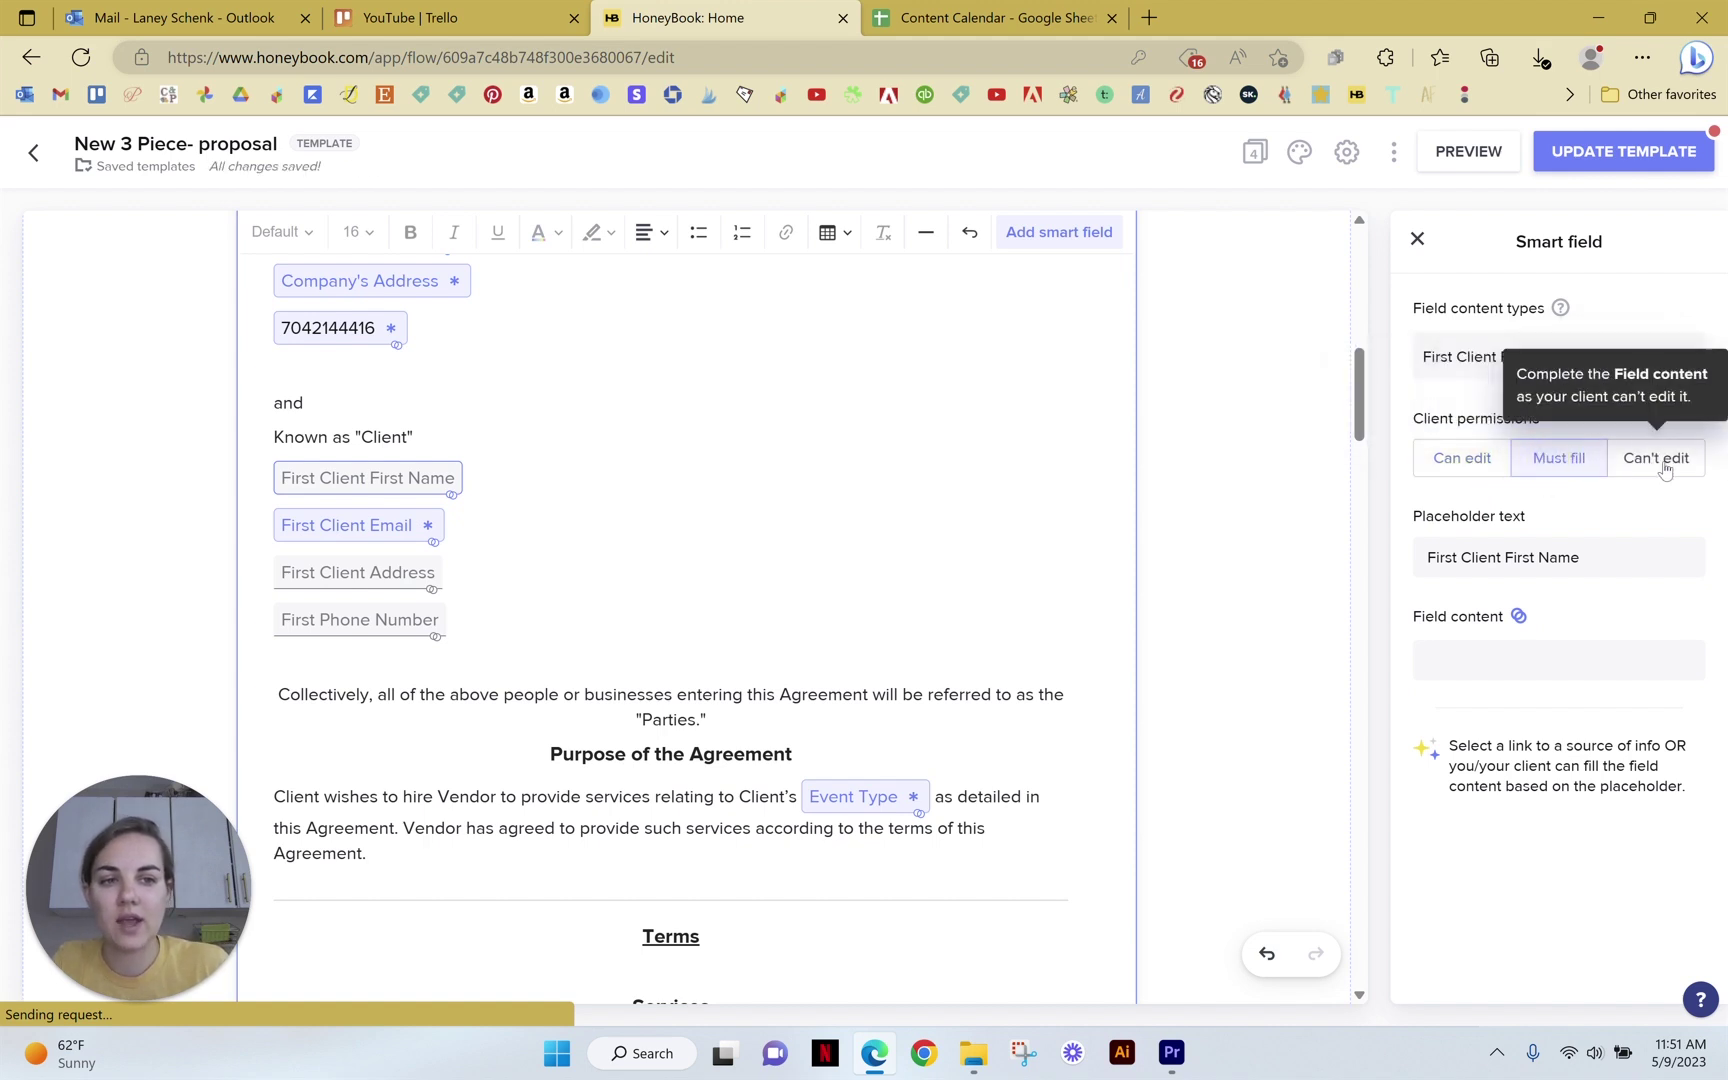
pyautogui.click(1660, 466)
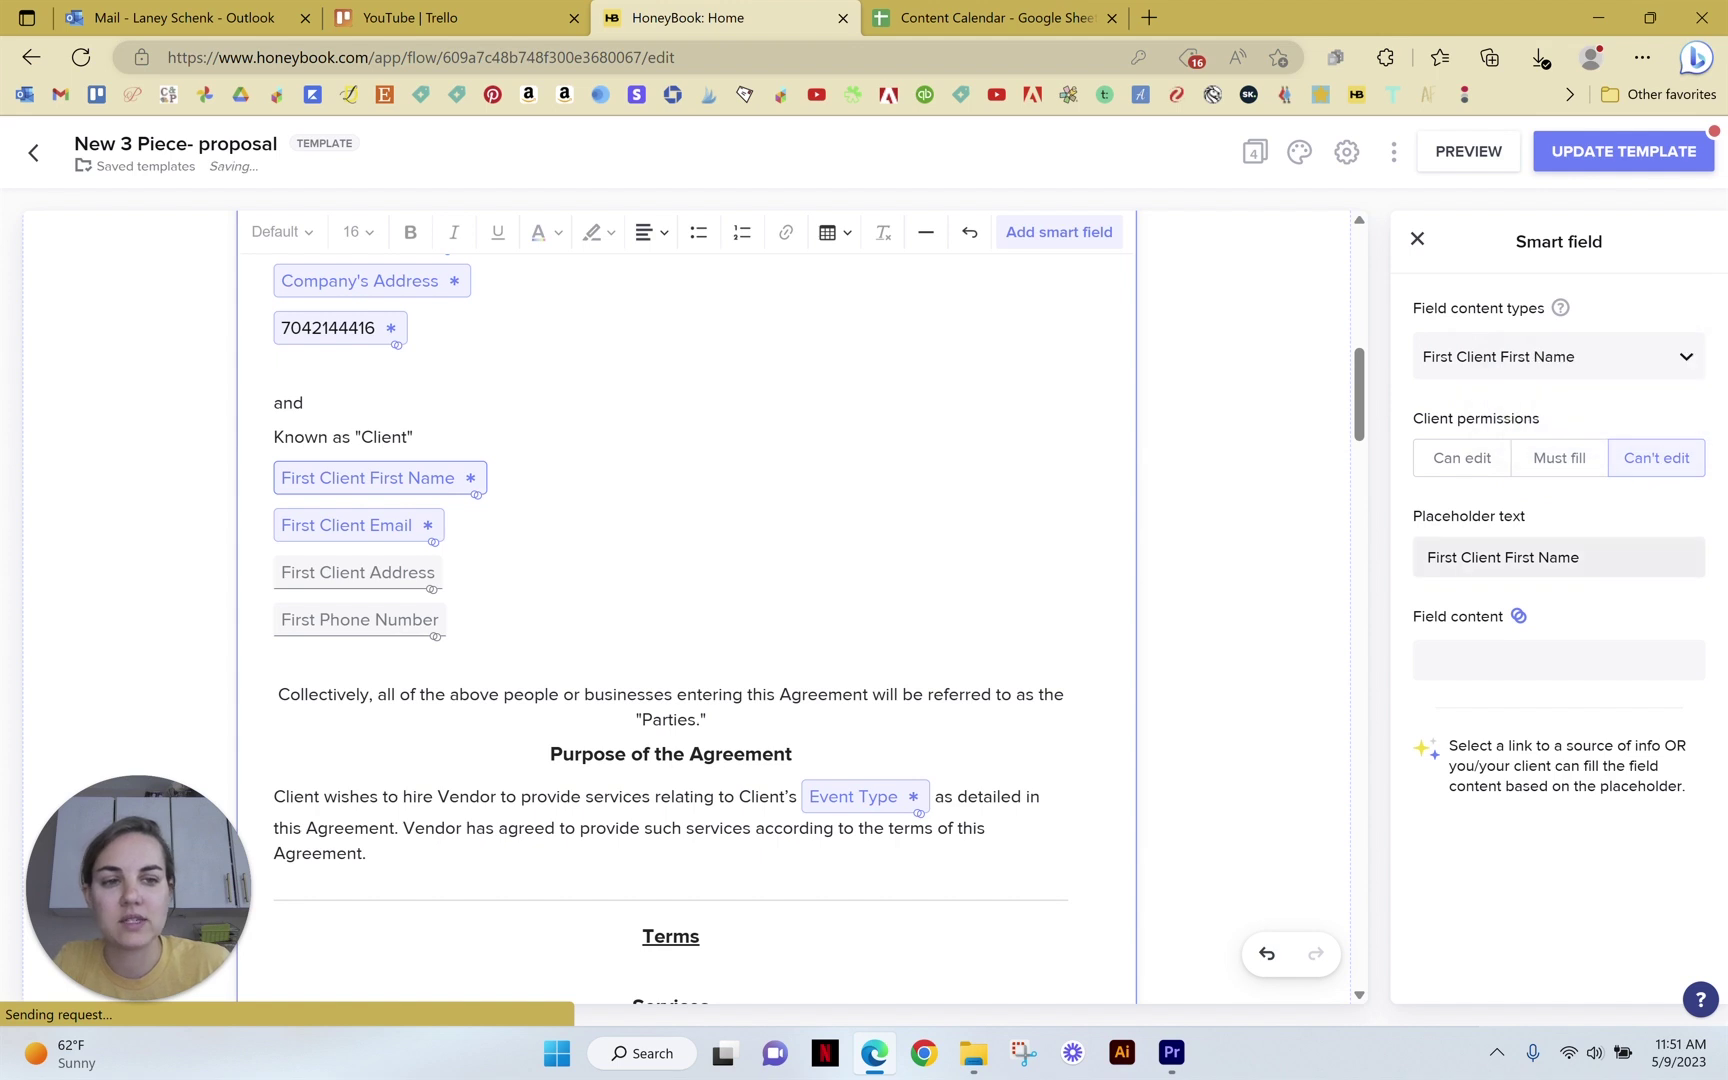
pyautogui.moveTo(1580, 557); pyautogui.dragTo(1418, 564)
pyautogui.moveTo(1580, 557); pyautogui.dragTo(1381, 552)
pyautogui.write('First')
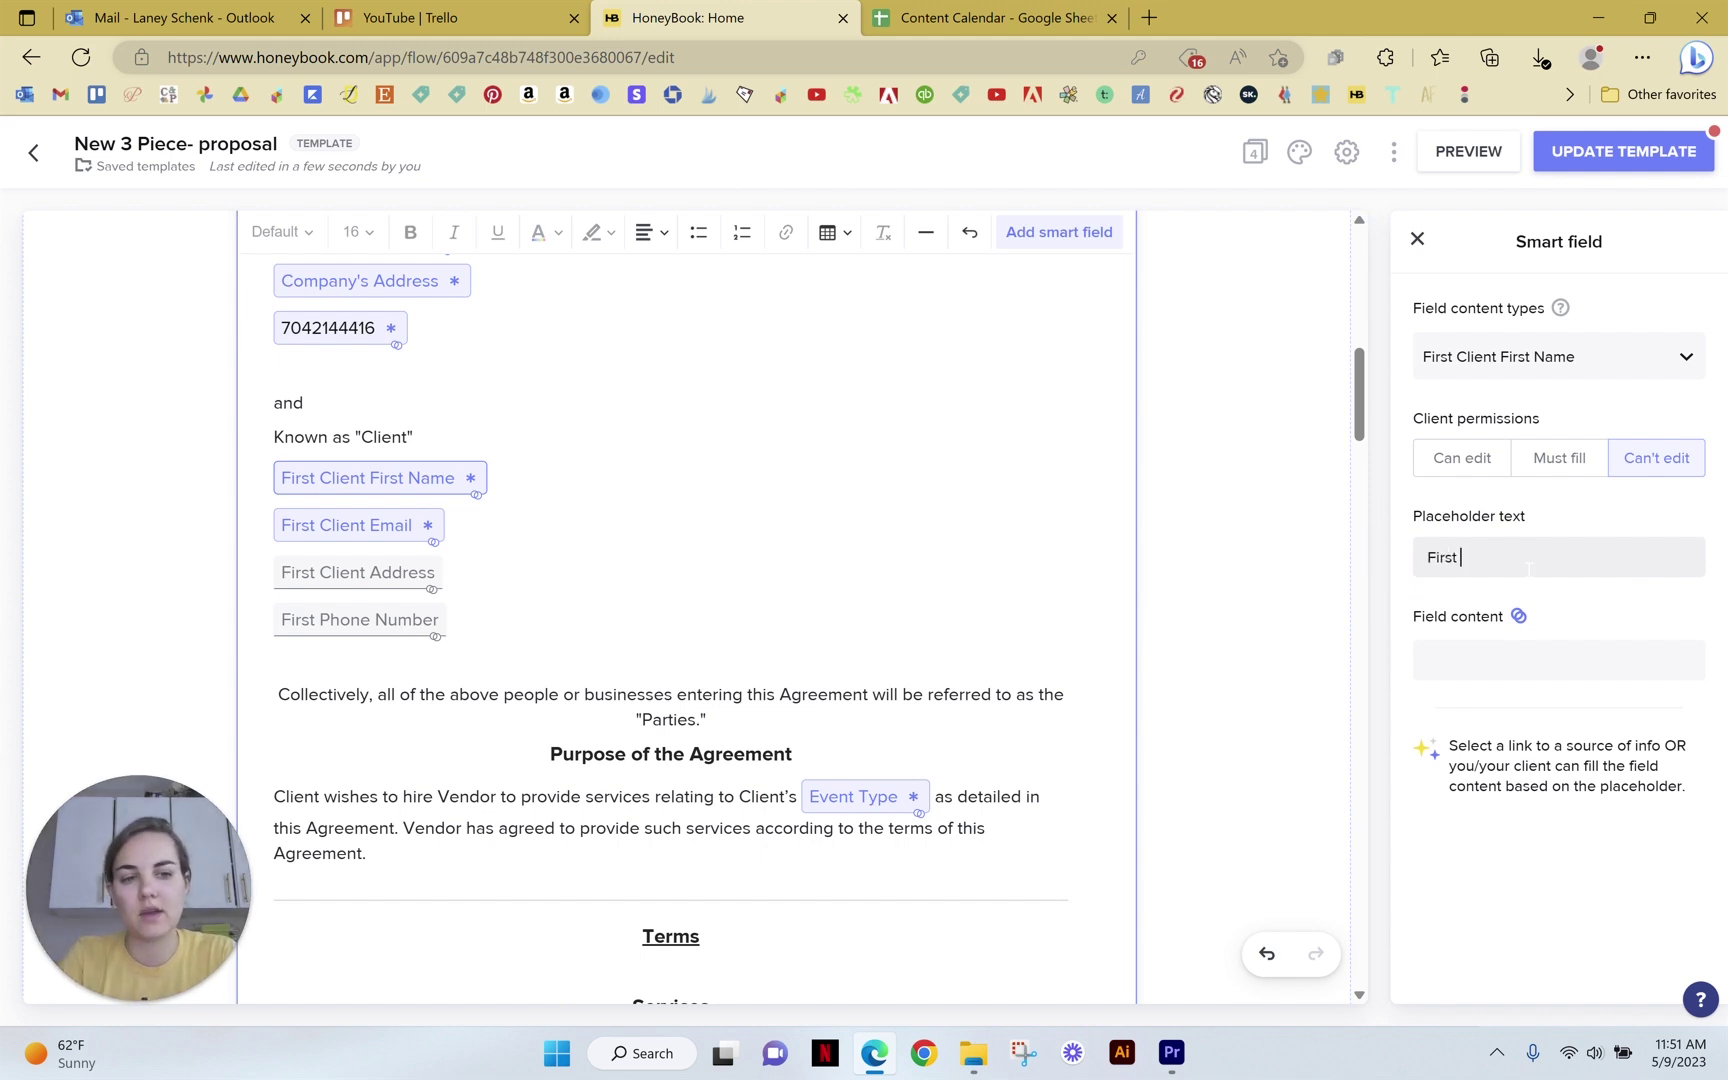
pyautogui.write(' Name')
pyautogui.click(1515, 664)
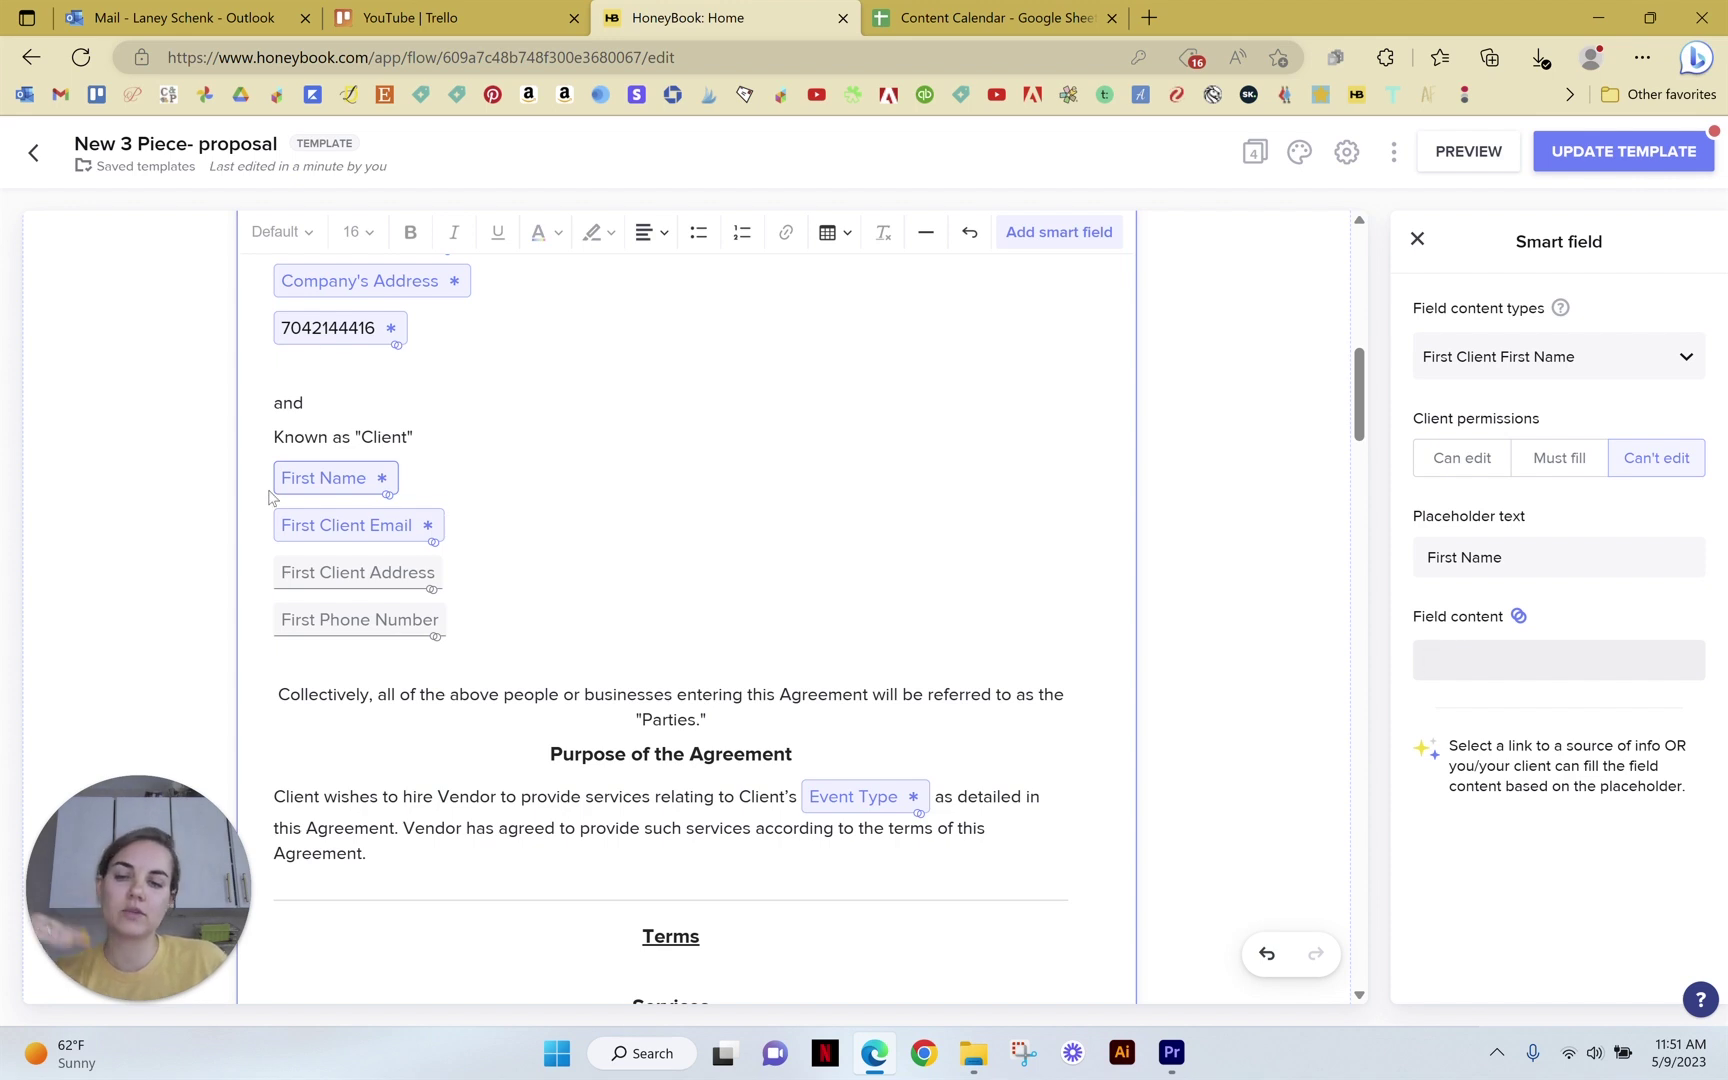
pyautogui.scroll(2, 380, 538)
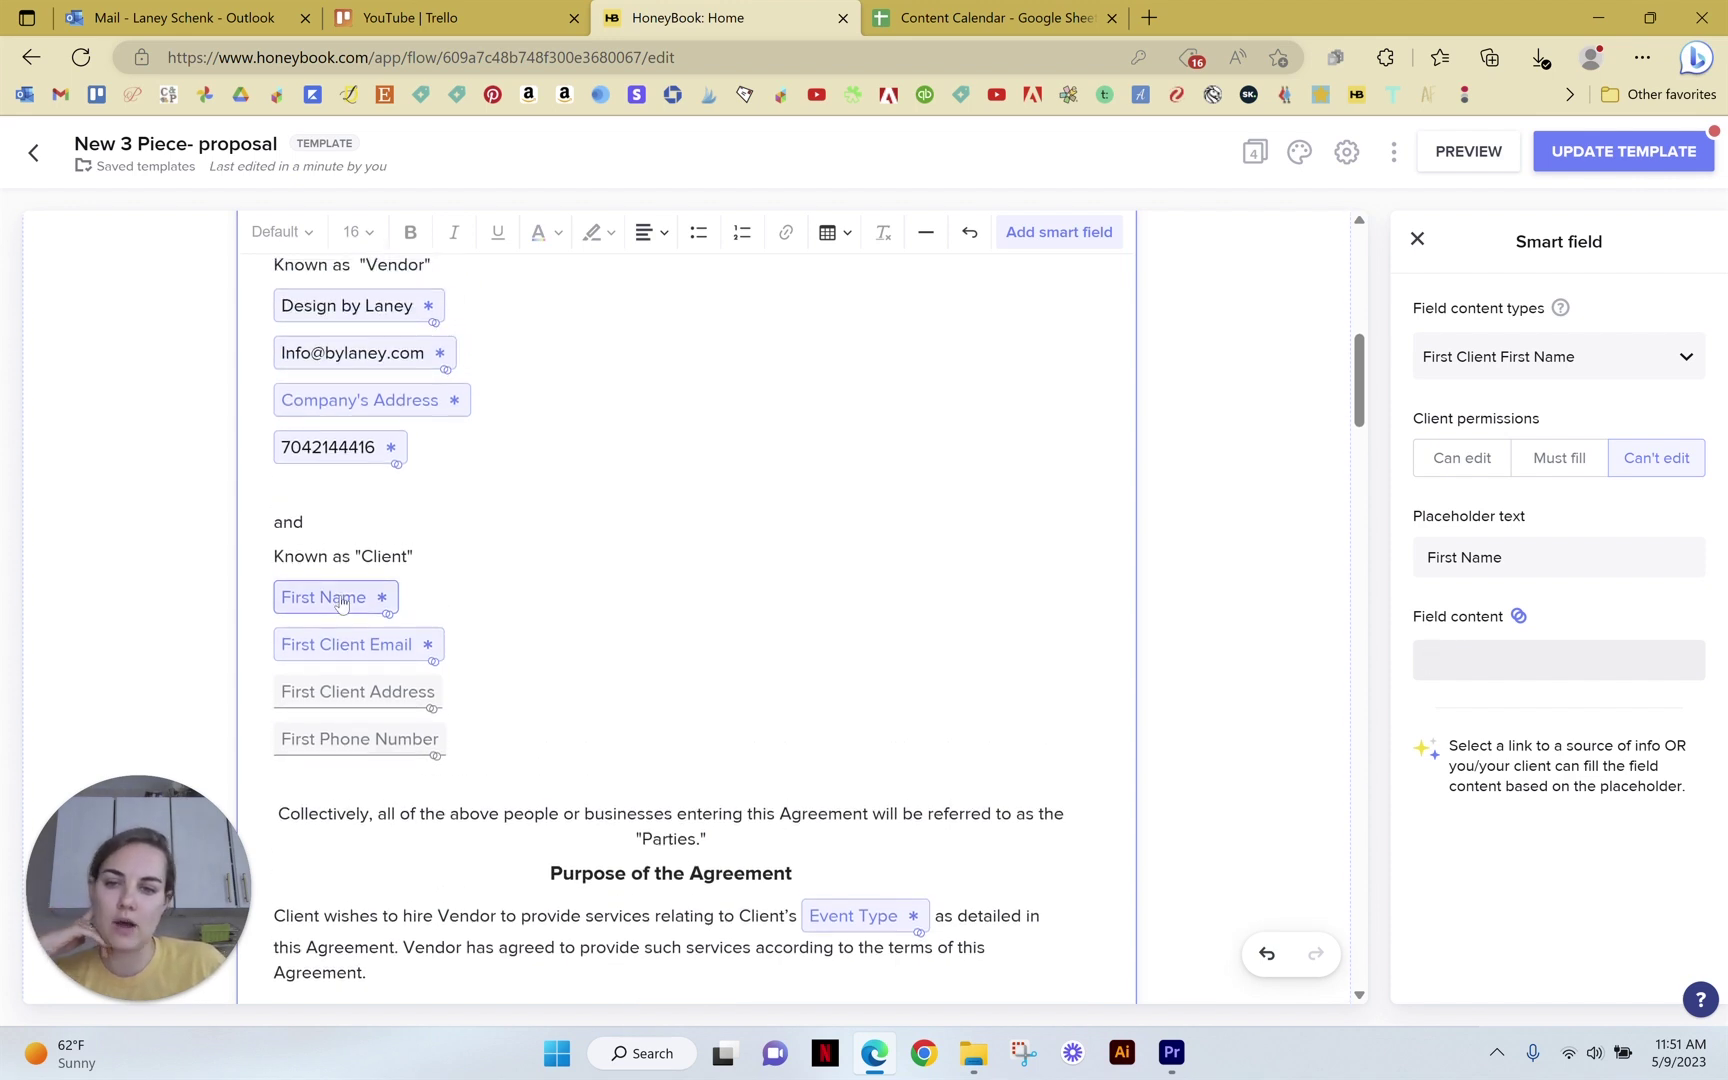
pyautogui.click(1508, 357)
pyautogui.click(1513, 358)
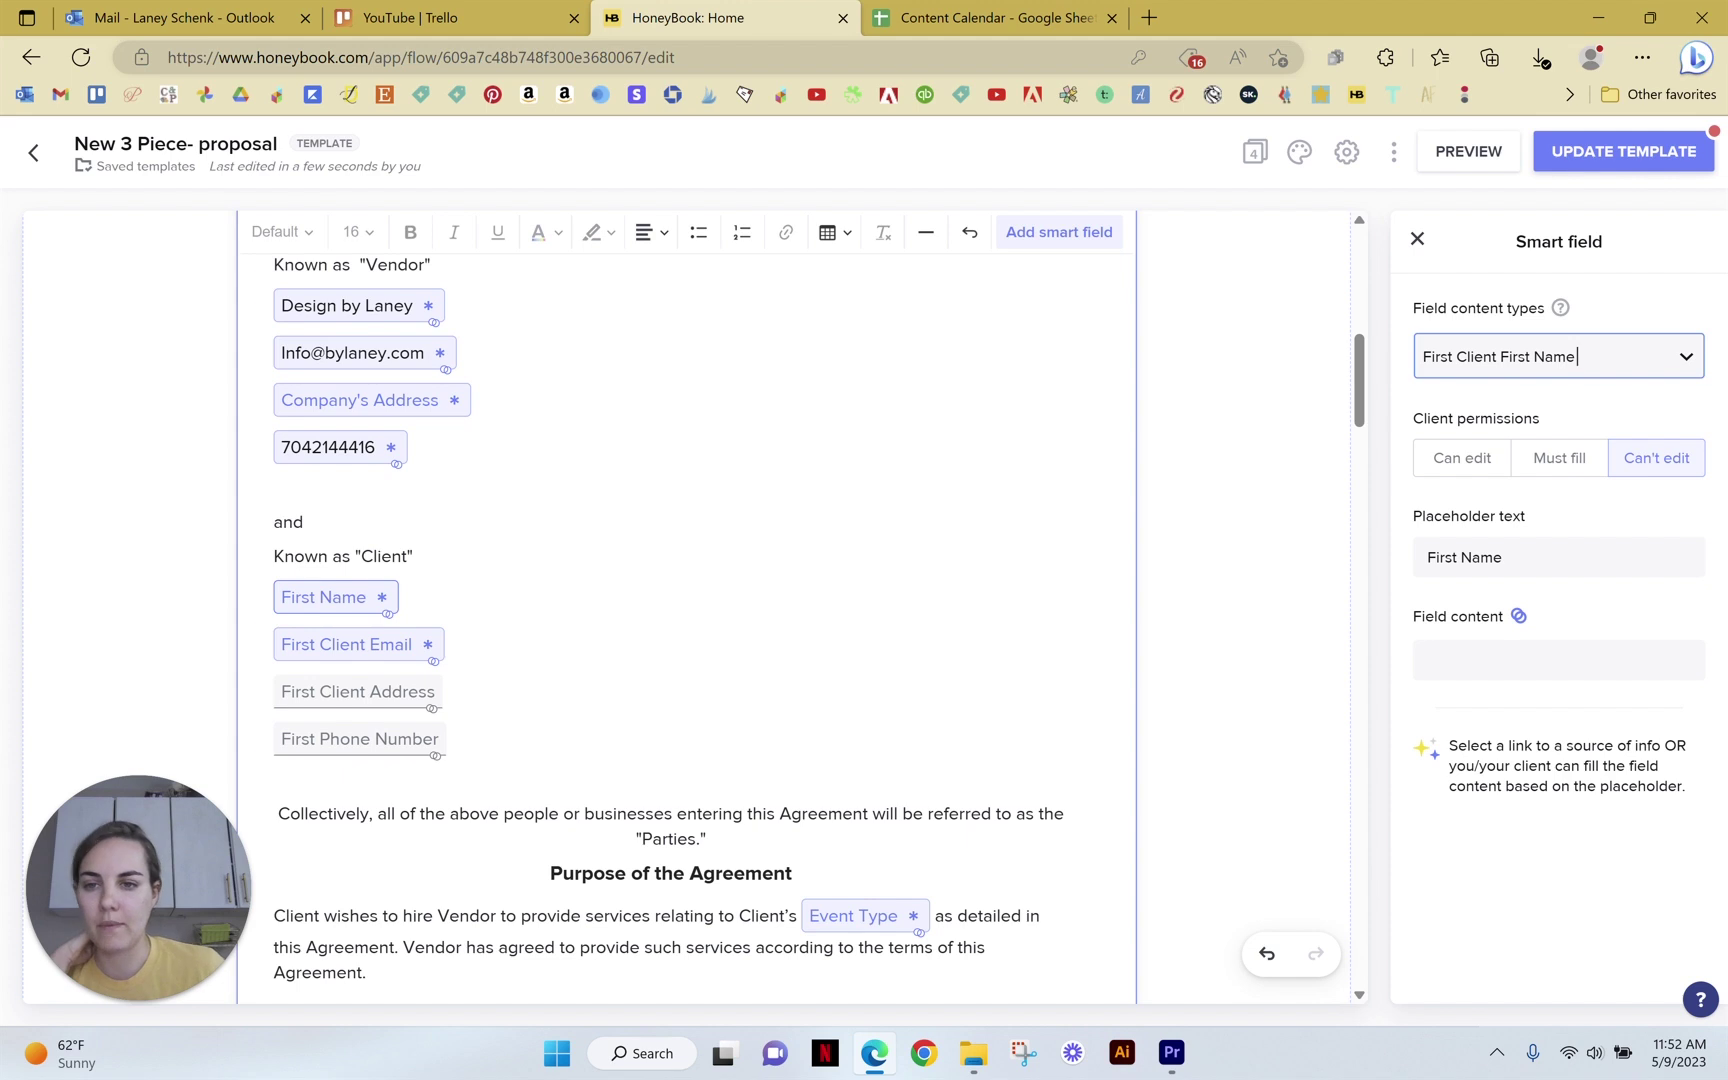
# Inspect the First Client Email and Event Type smart fields in the contract
pyautogui.scroll(-3, 345, 545)
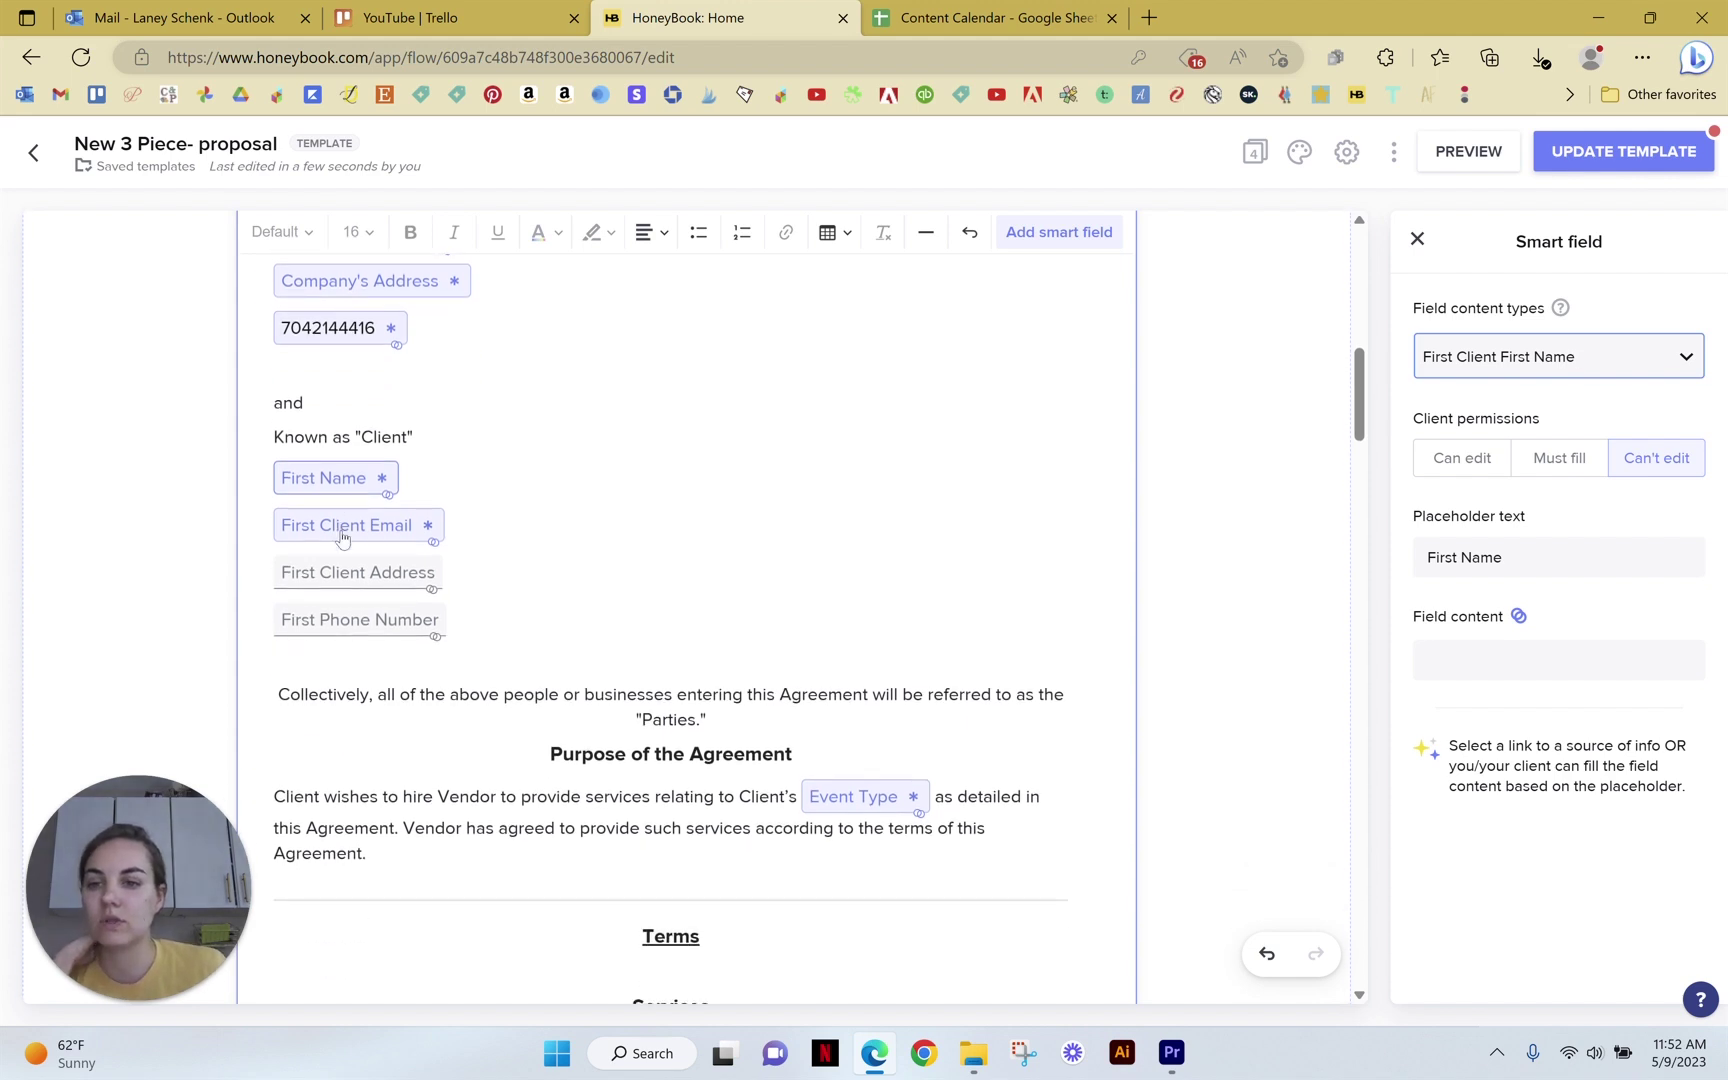
pyautogui.scroll(-2, 346, 570)
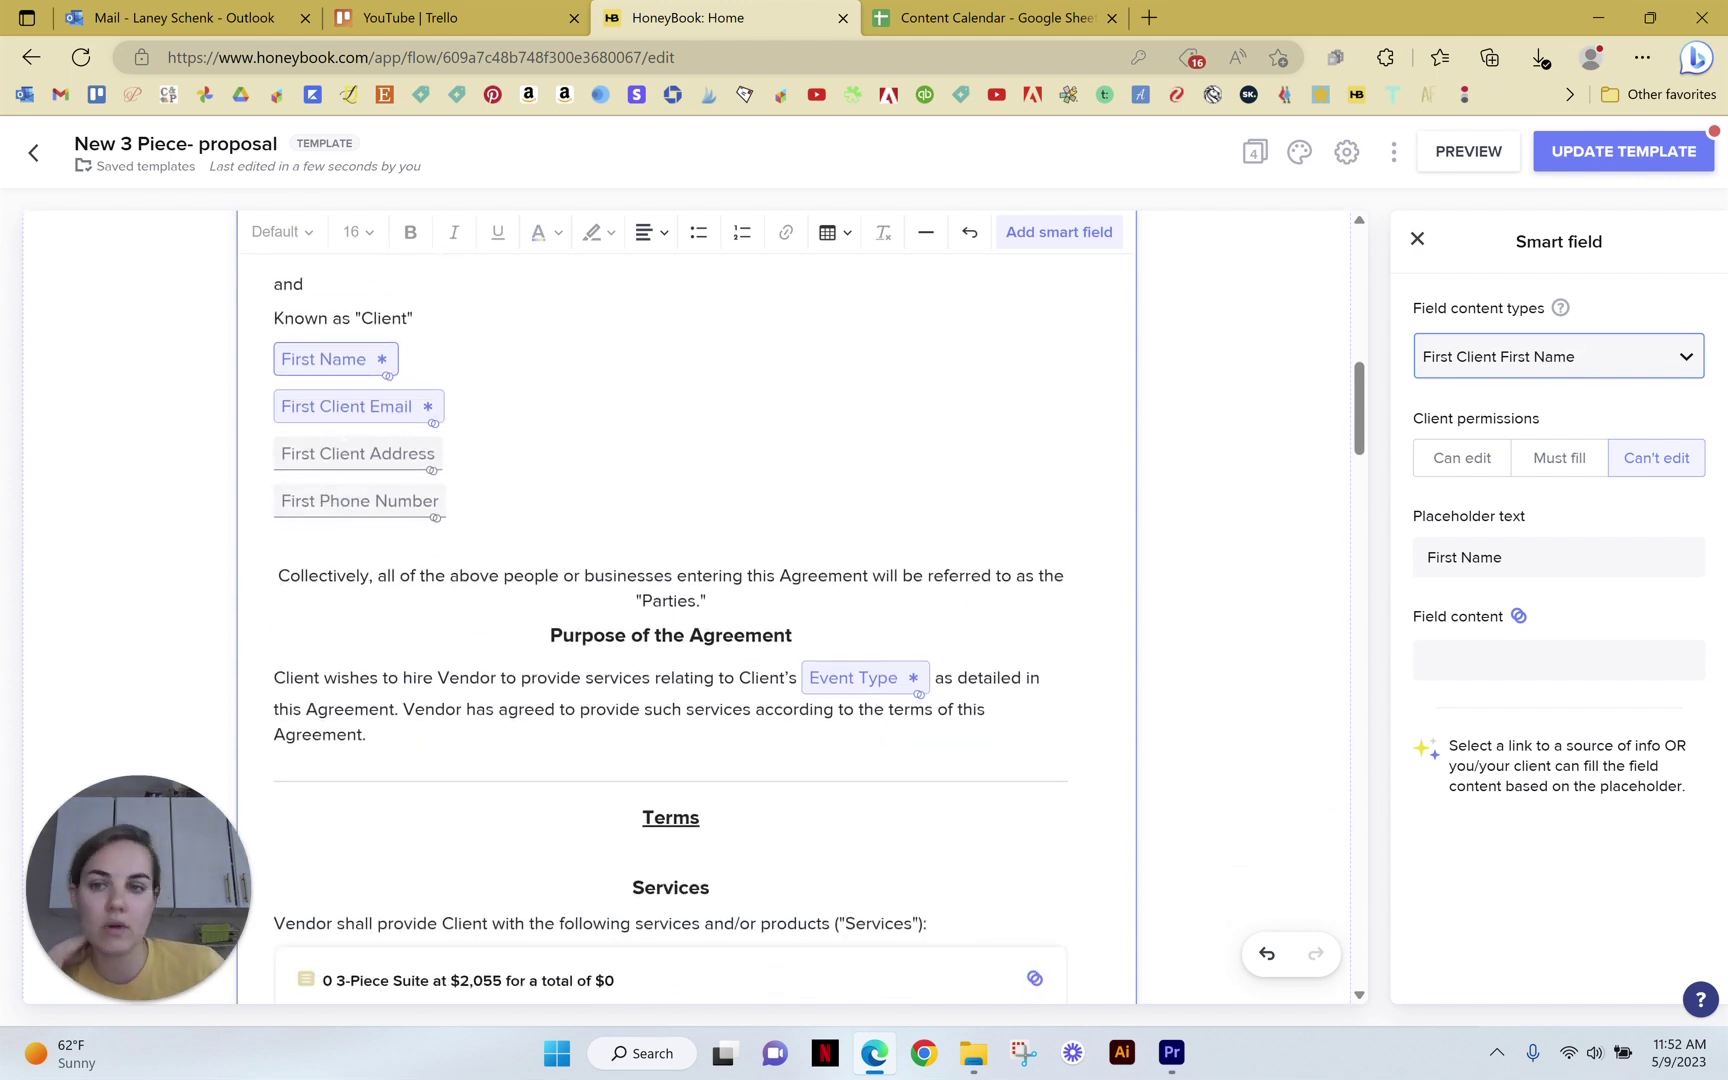
pyautogui.click(350, 414)
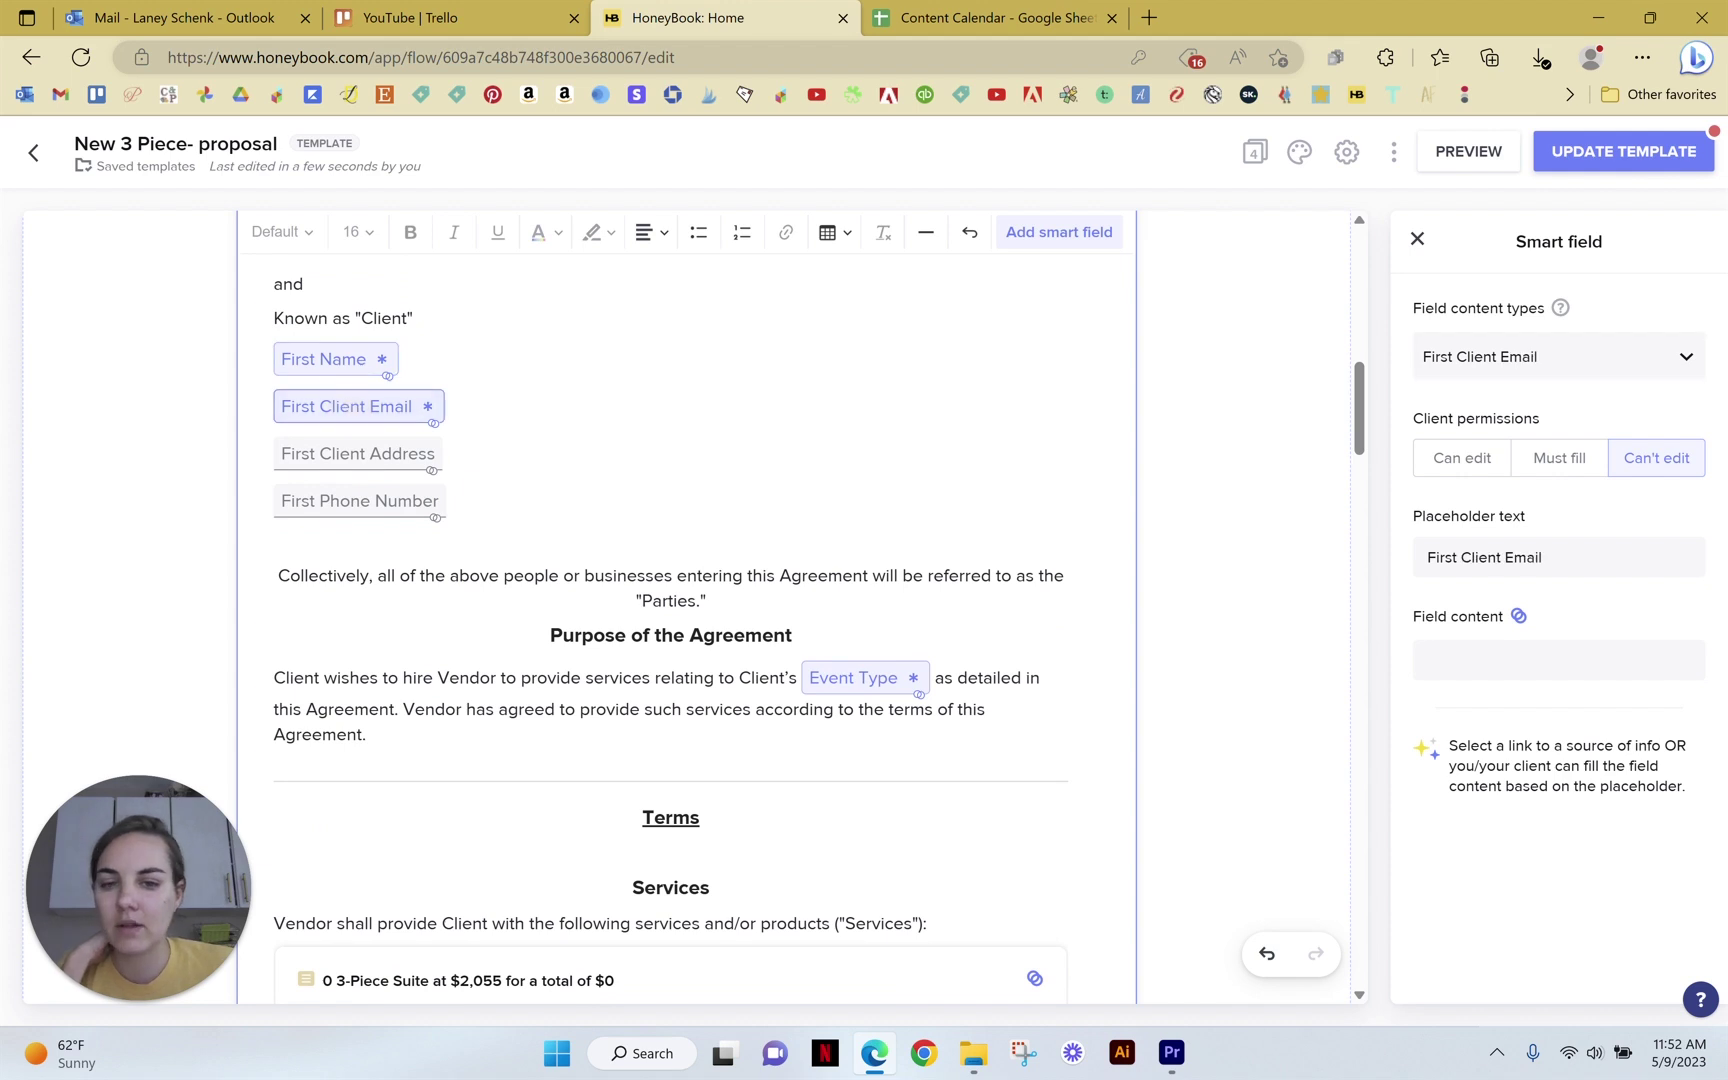
pyautogui.click(852, 677)
pyautogui.scroll(-5, 852, 677)
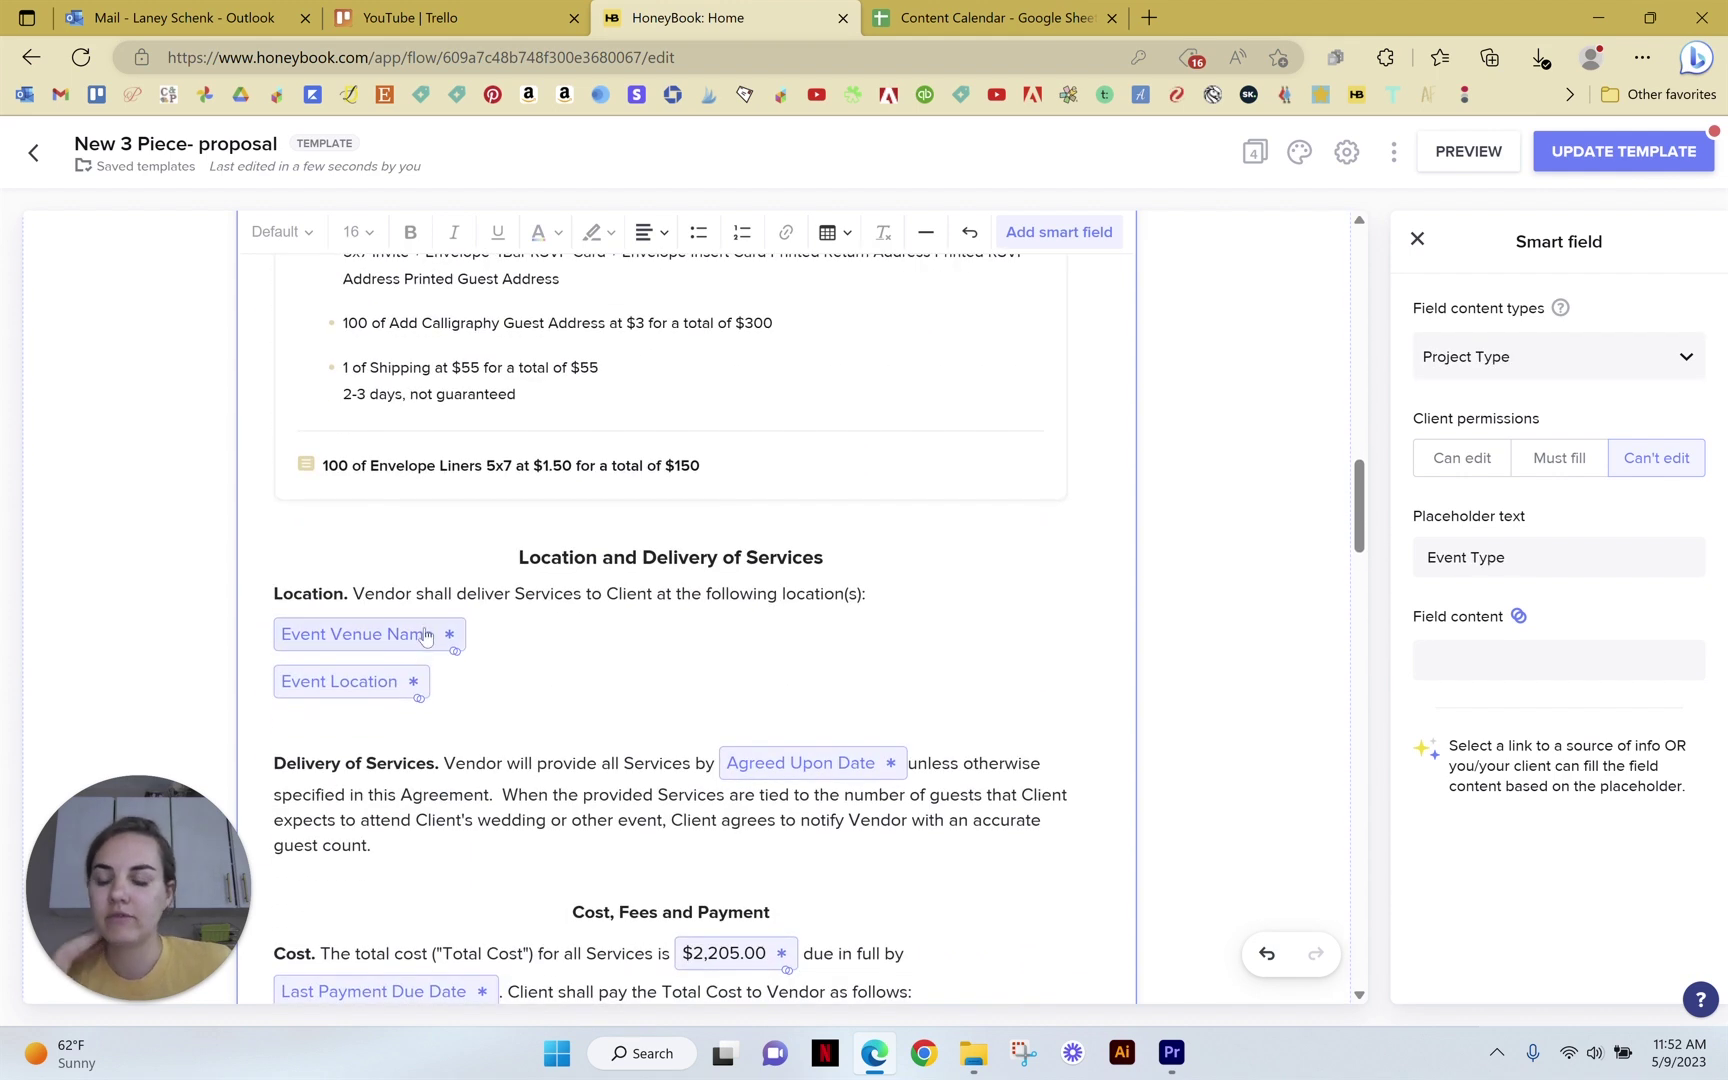
pyautogui.scroll(-4, 425, 640)
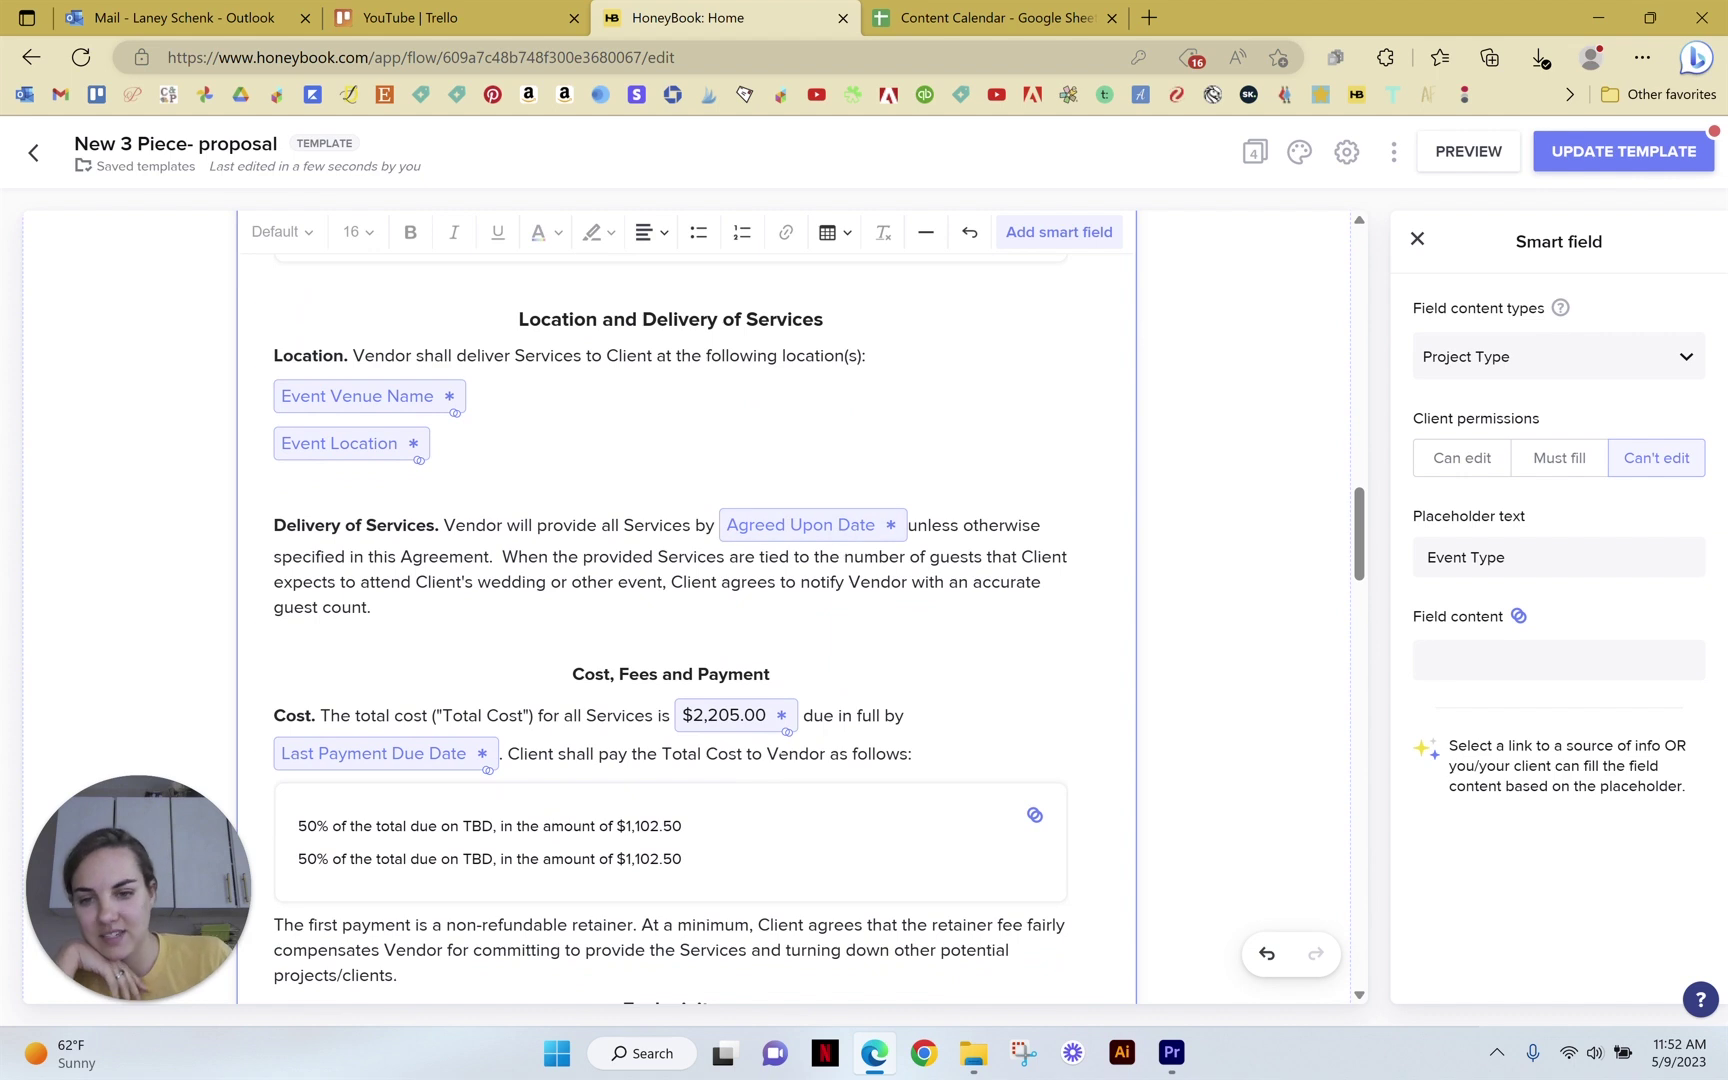
# Check the $2,205.00 Total Price field's content types, then close the field editor
pyautogui.click(735, 719)
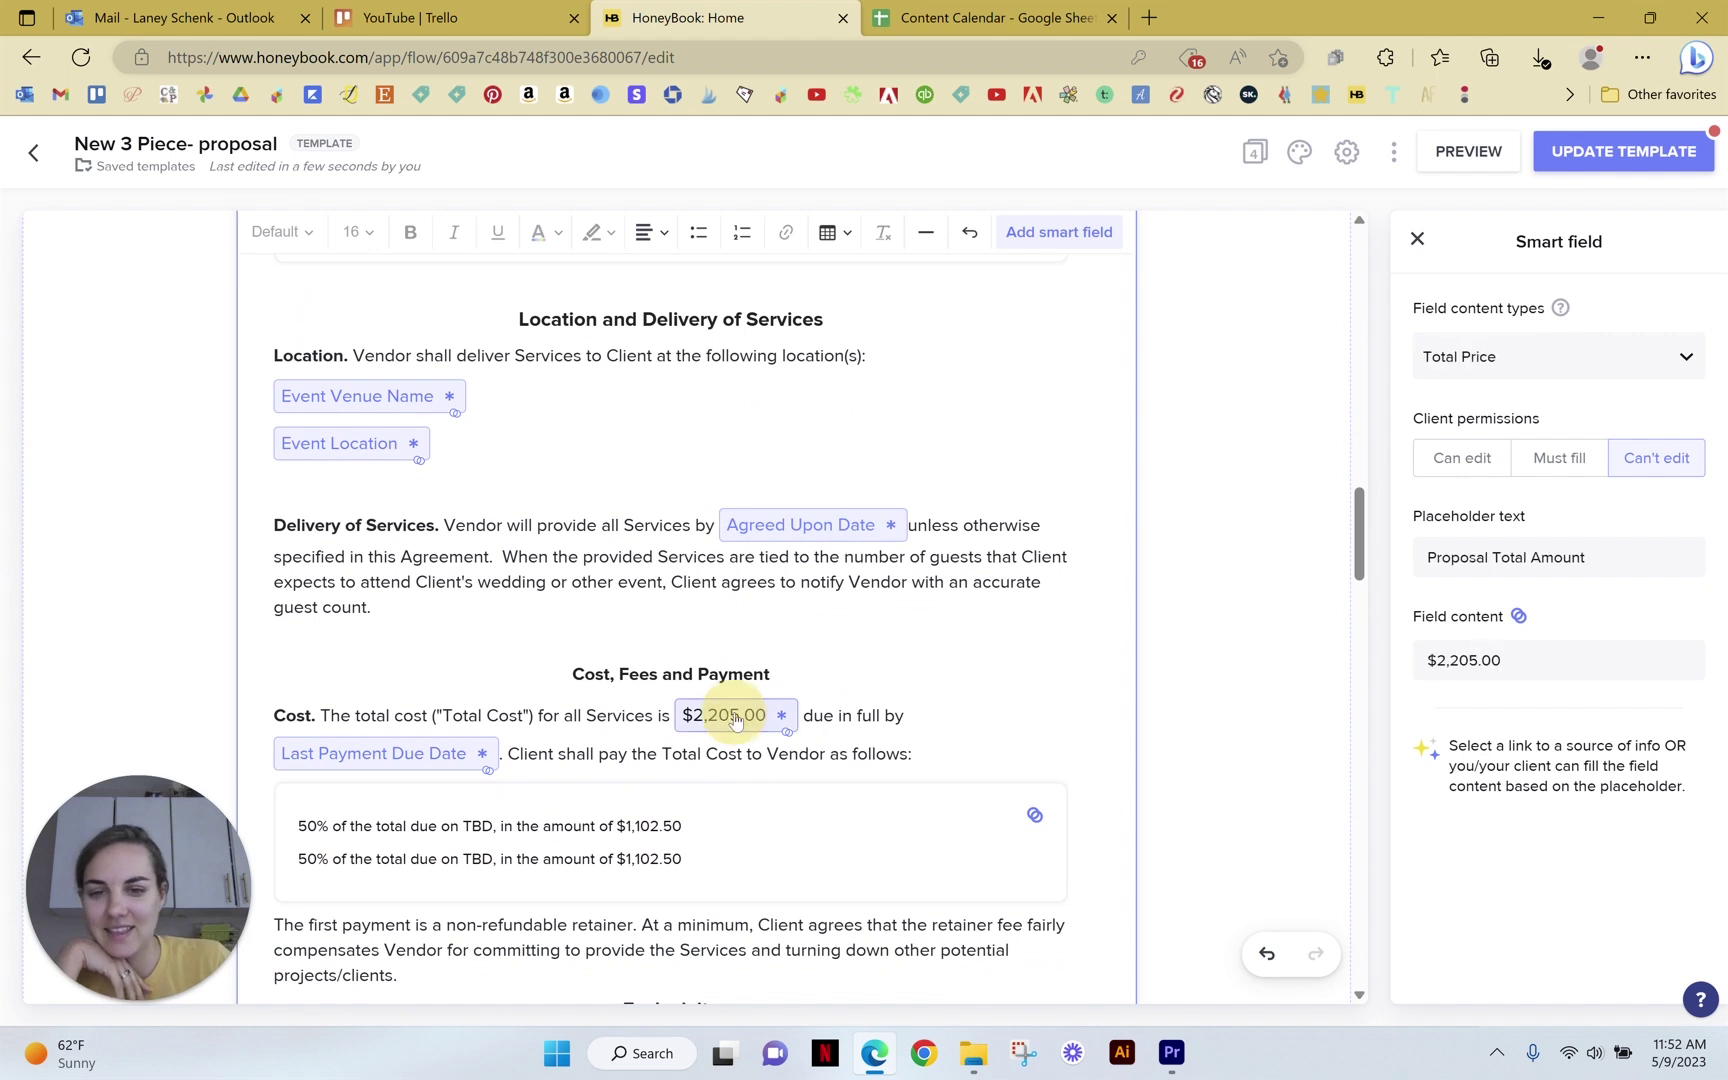
pyautogui.click(1527, 357)
pyautogui.scroll(-1, 1555, 533)
pyautogui.scroll(-1, 1555, 533)
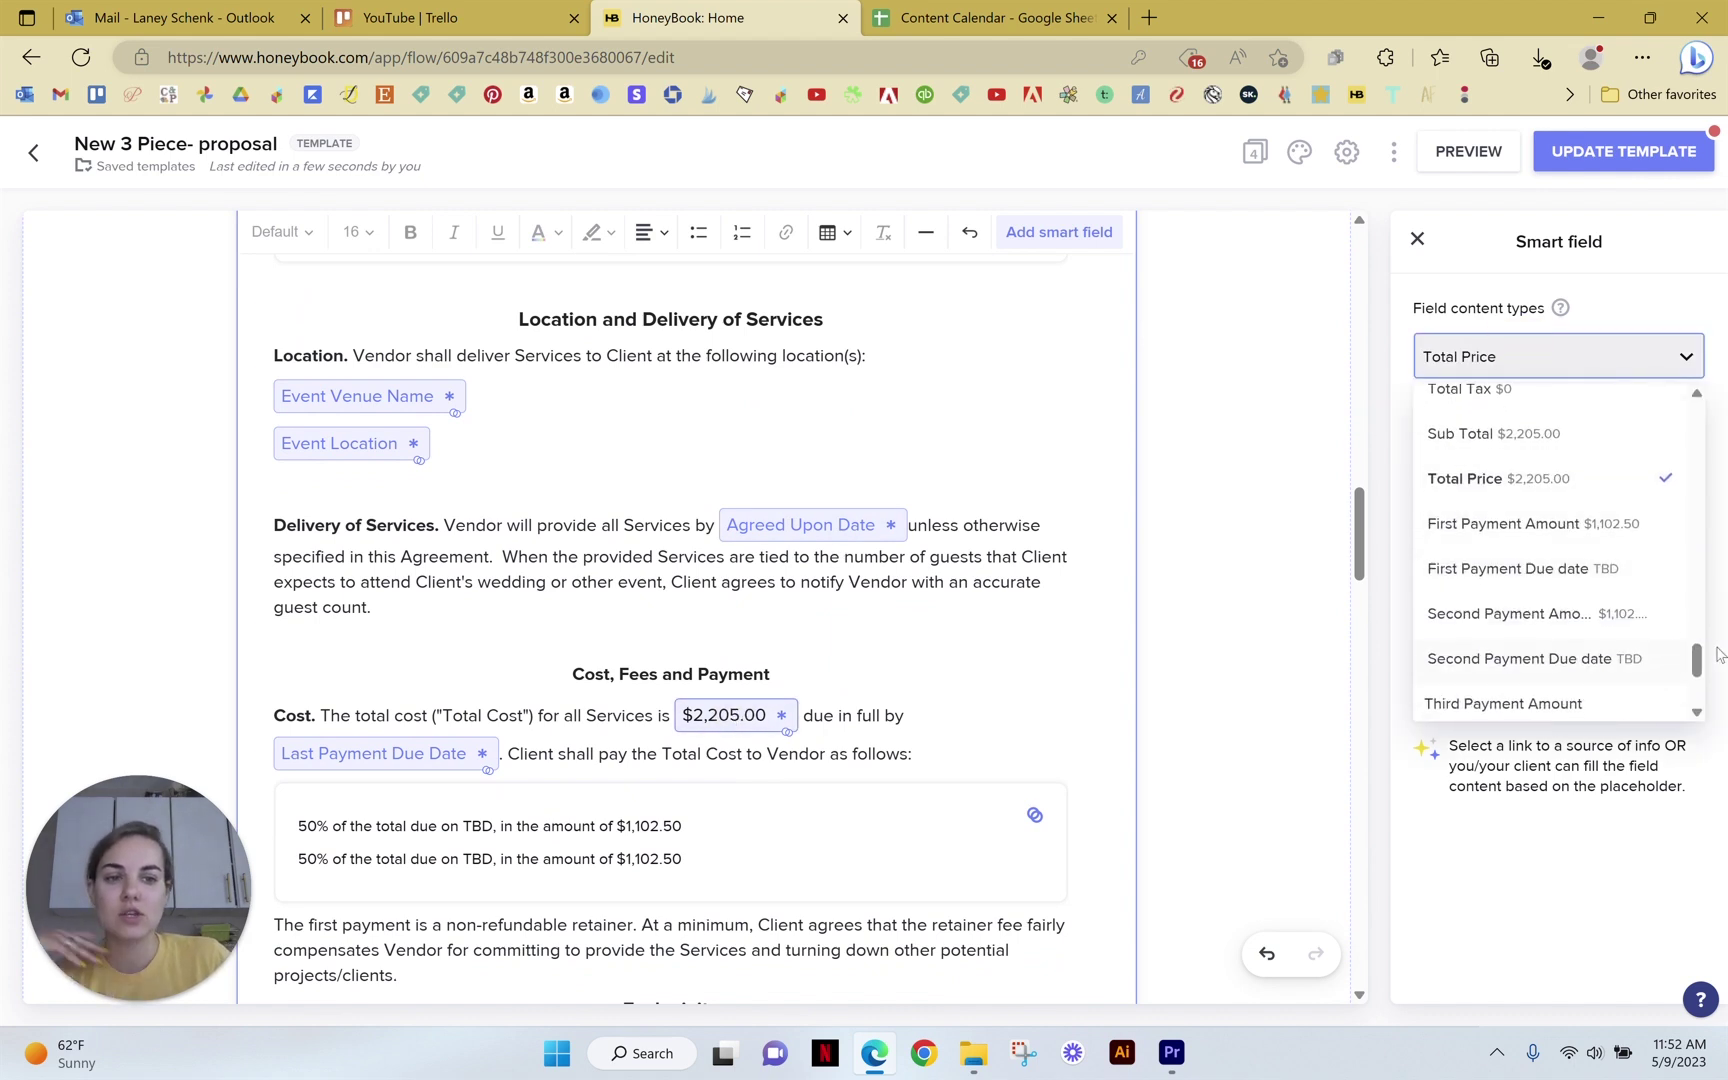
pyautogui.scroll(-3, 1590, 540)
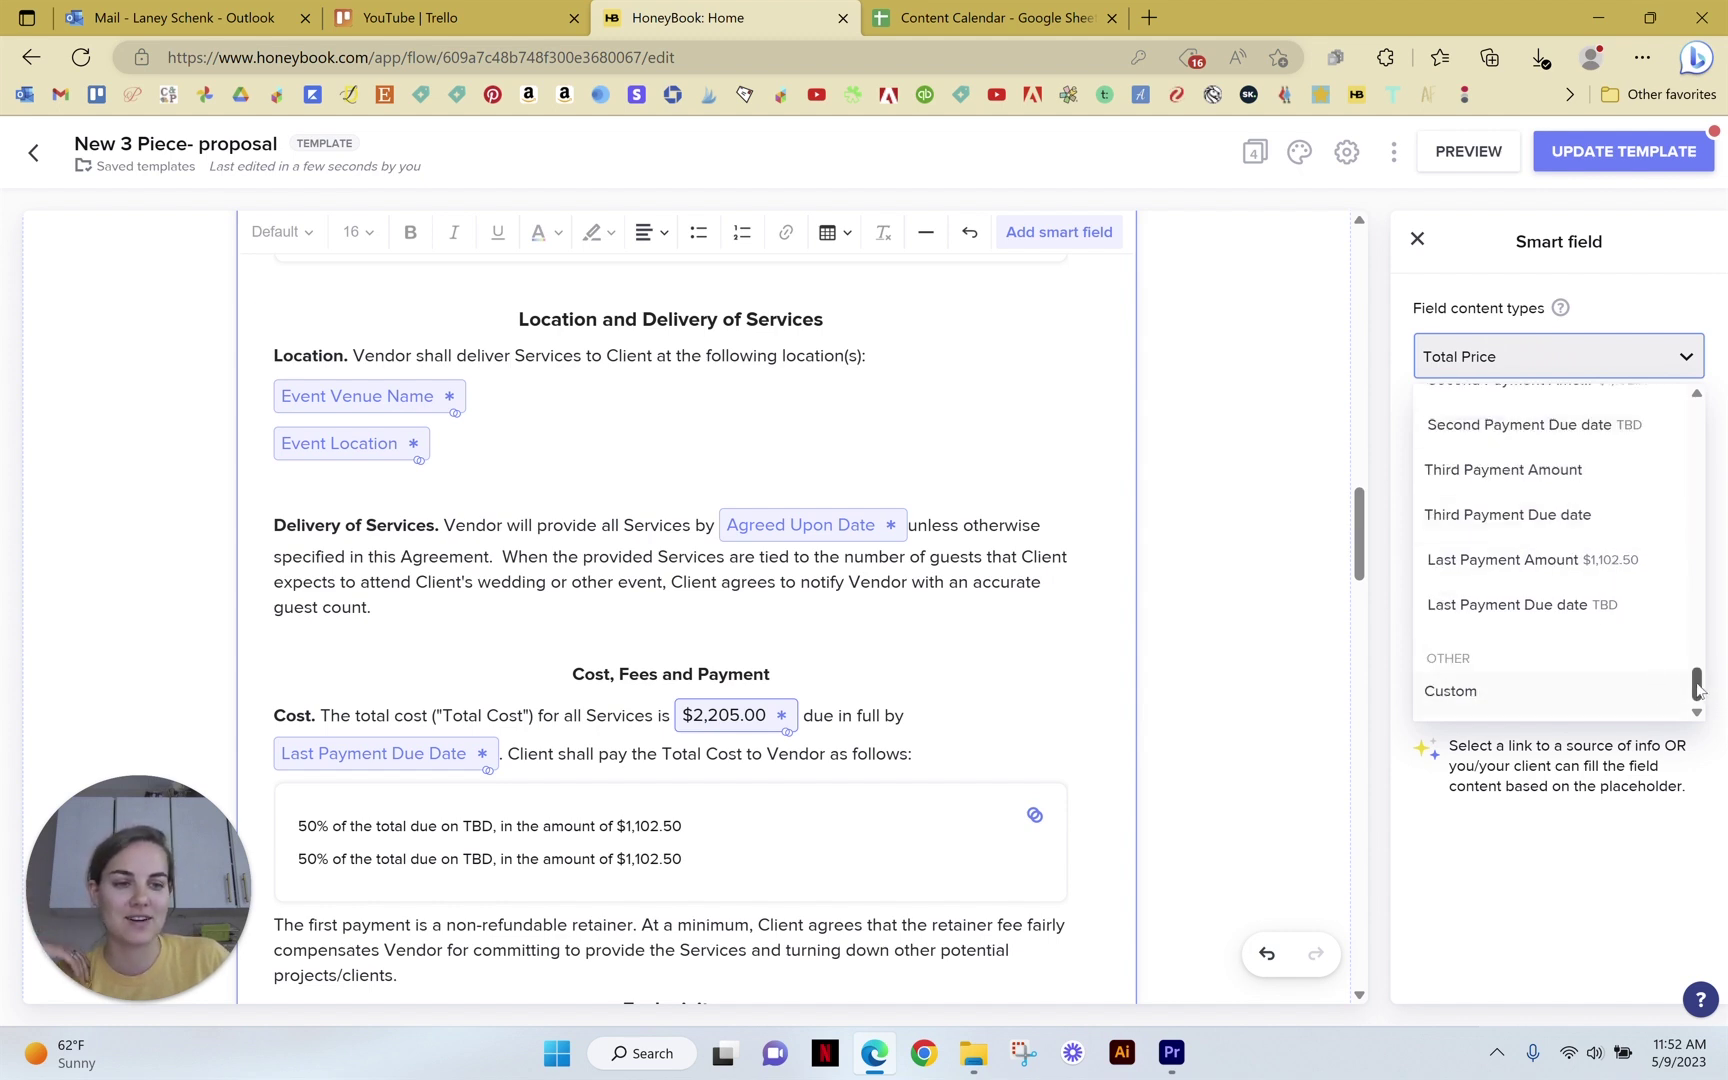
pyautogui.moveTo(1697, 684); pyautogui.dragTo(1697, 548)
pyautogui.click(1227, 420)
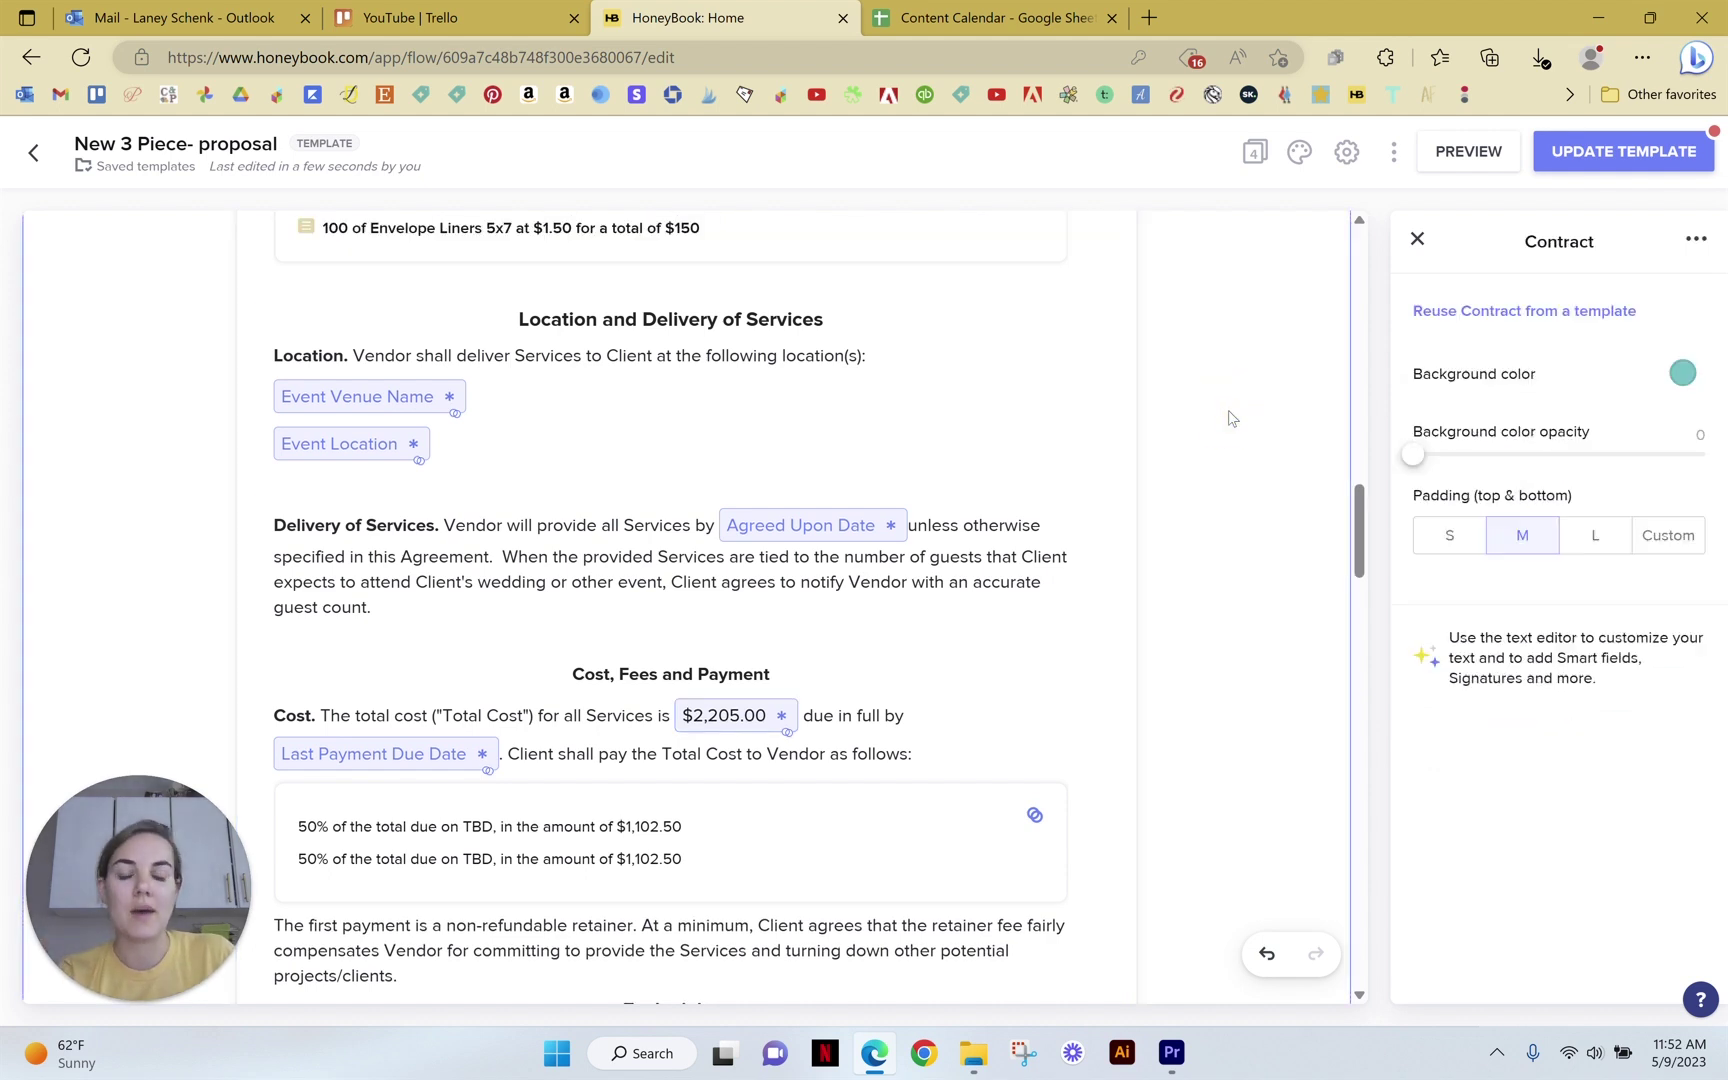
# Review the contract's payment schedule block and scroll through the rest of the contract
pyautogui.scroll(-1, 1017, 565)
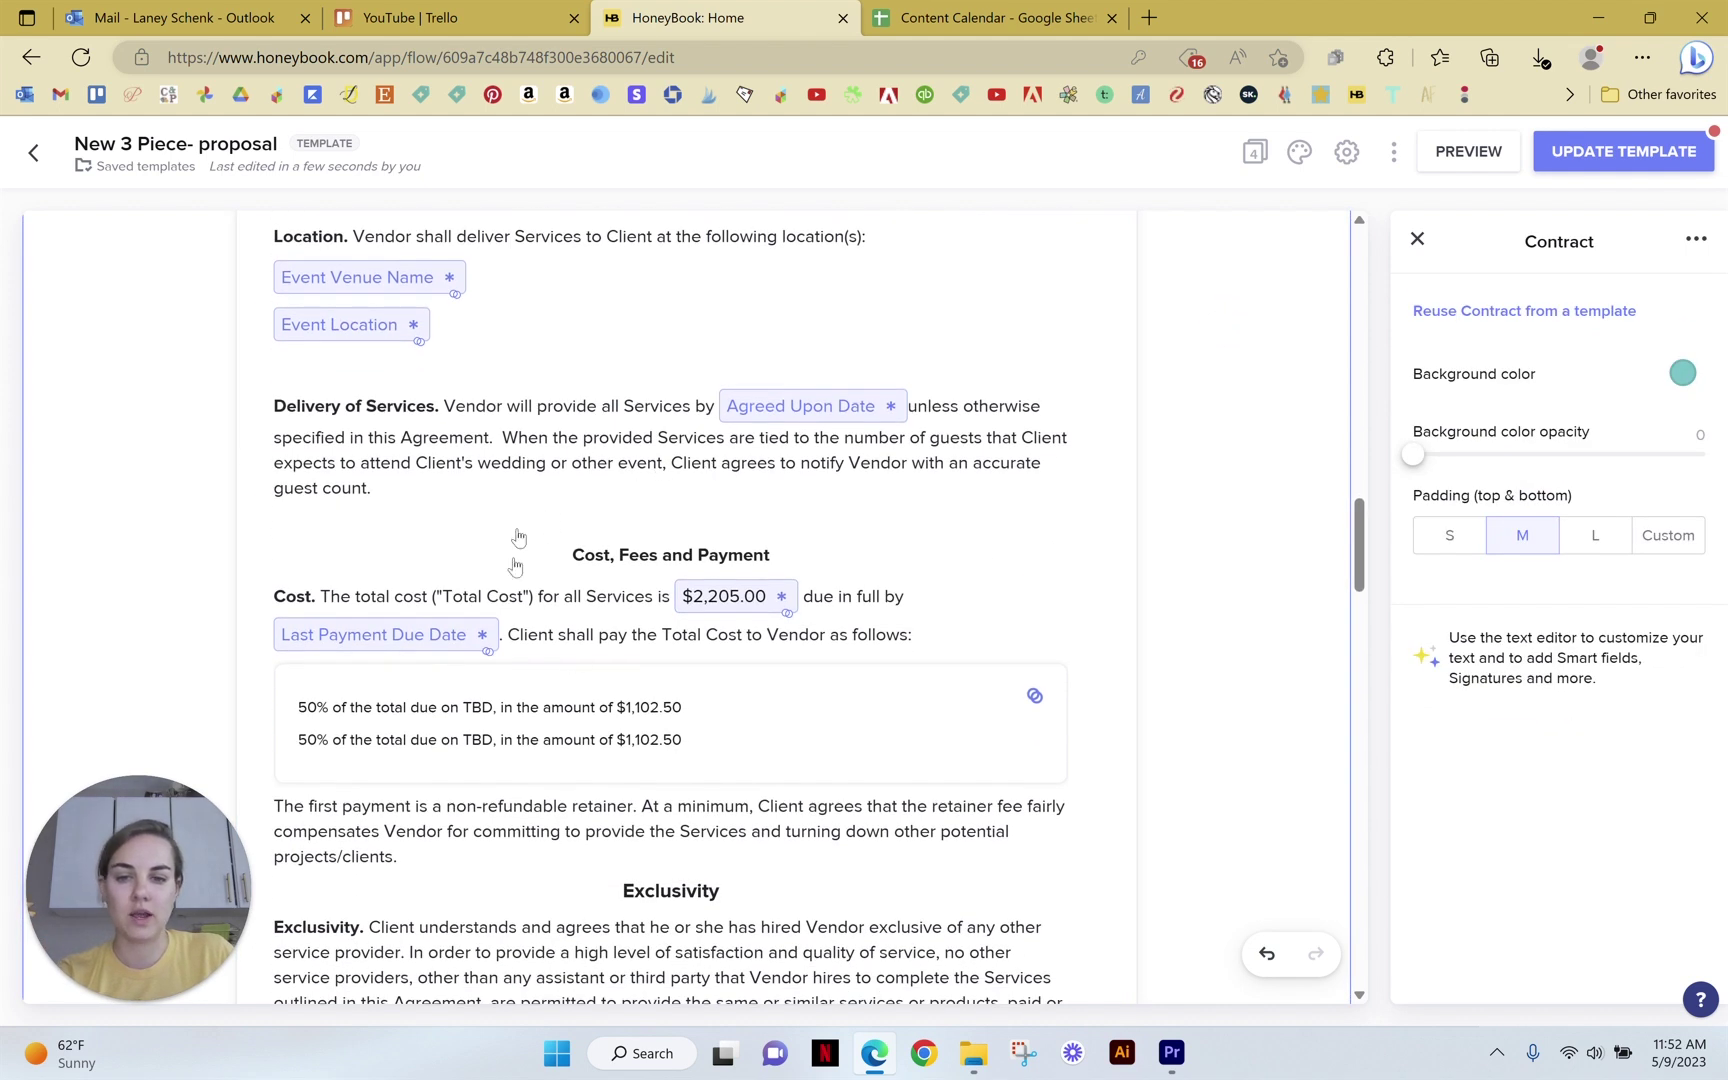
pyautogui.click(818, 722)
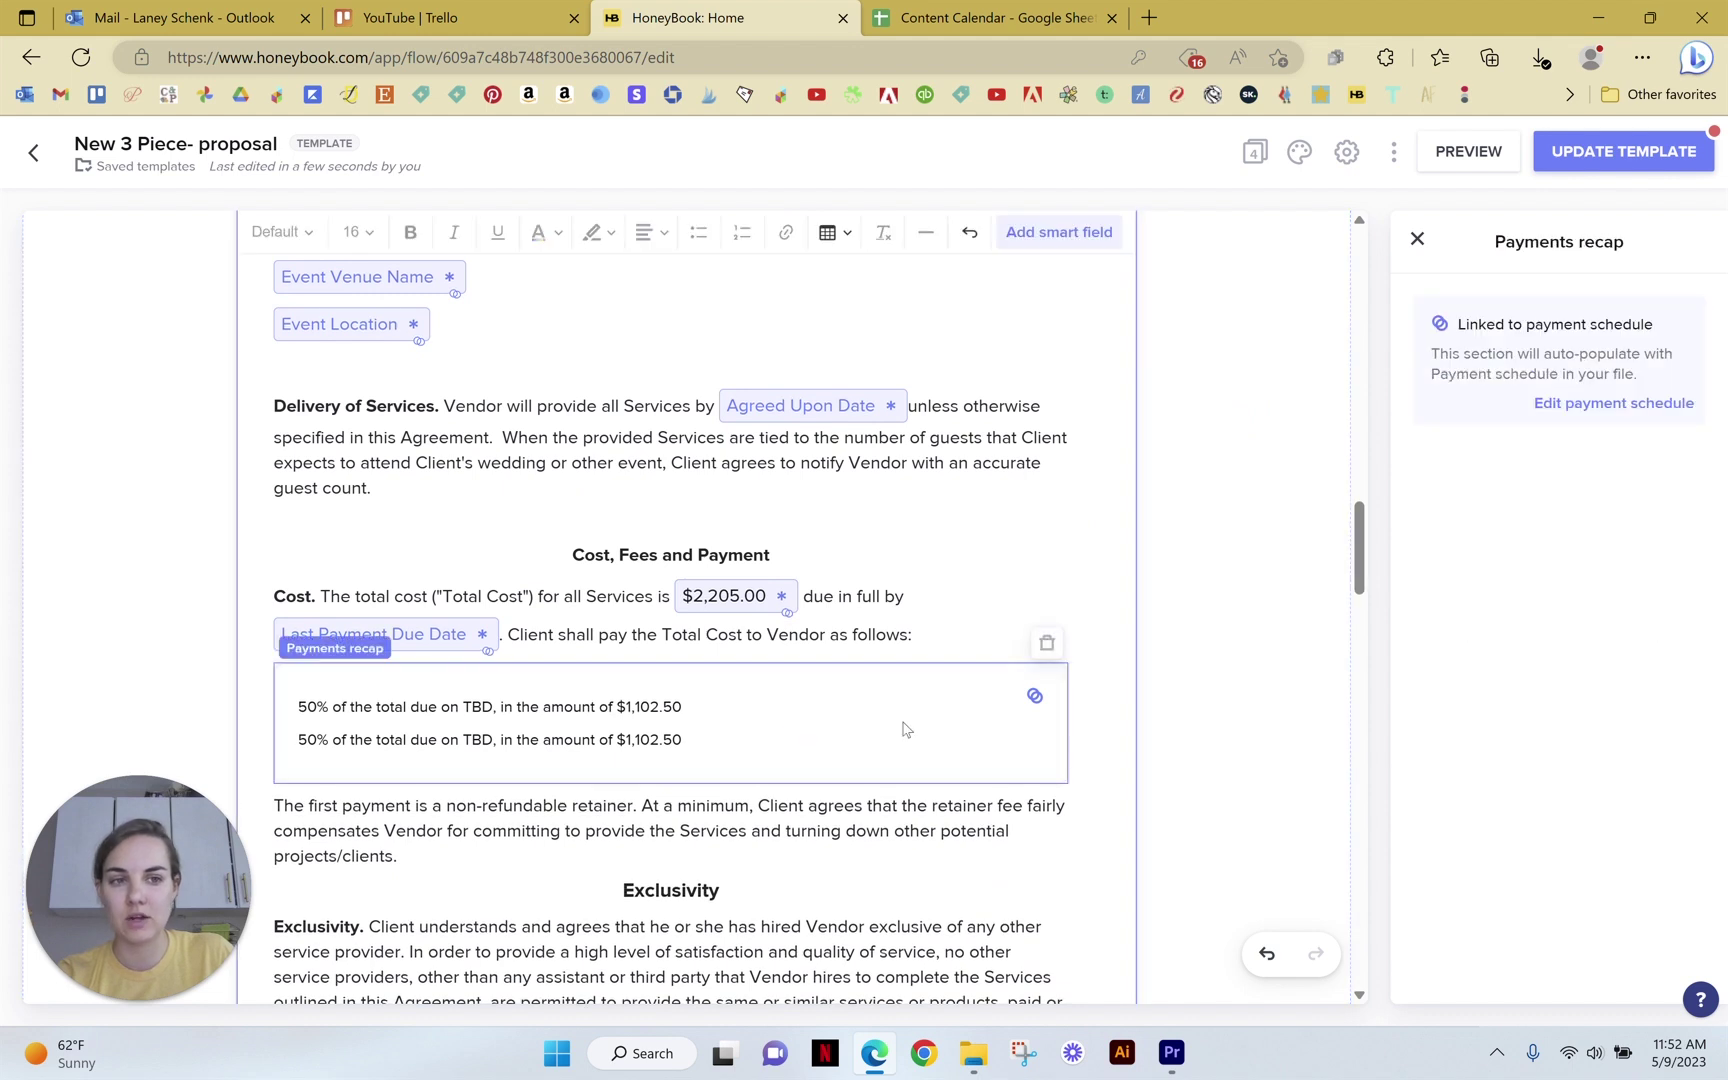
pyautogui.scroll(-2, 891, 721)
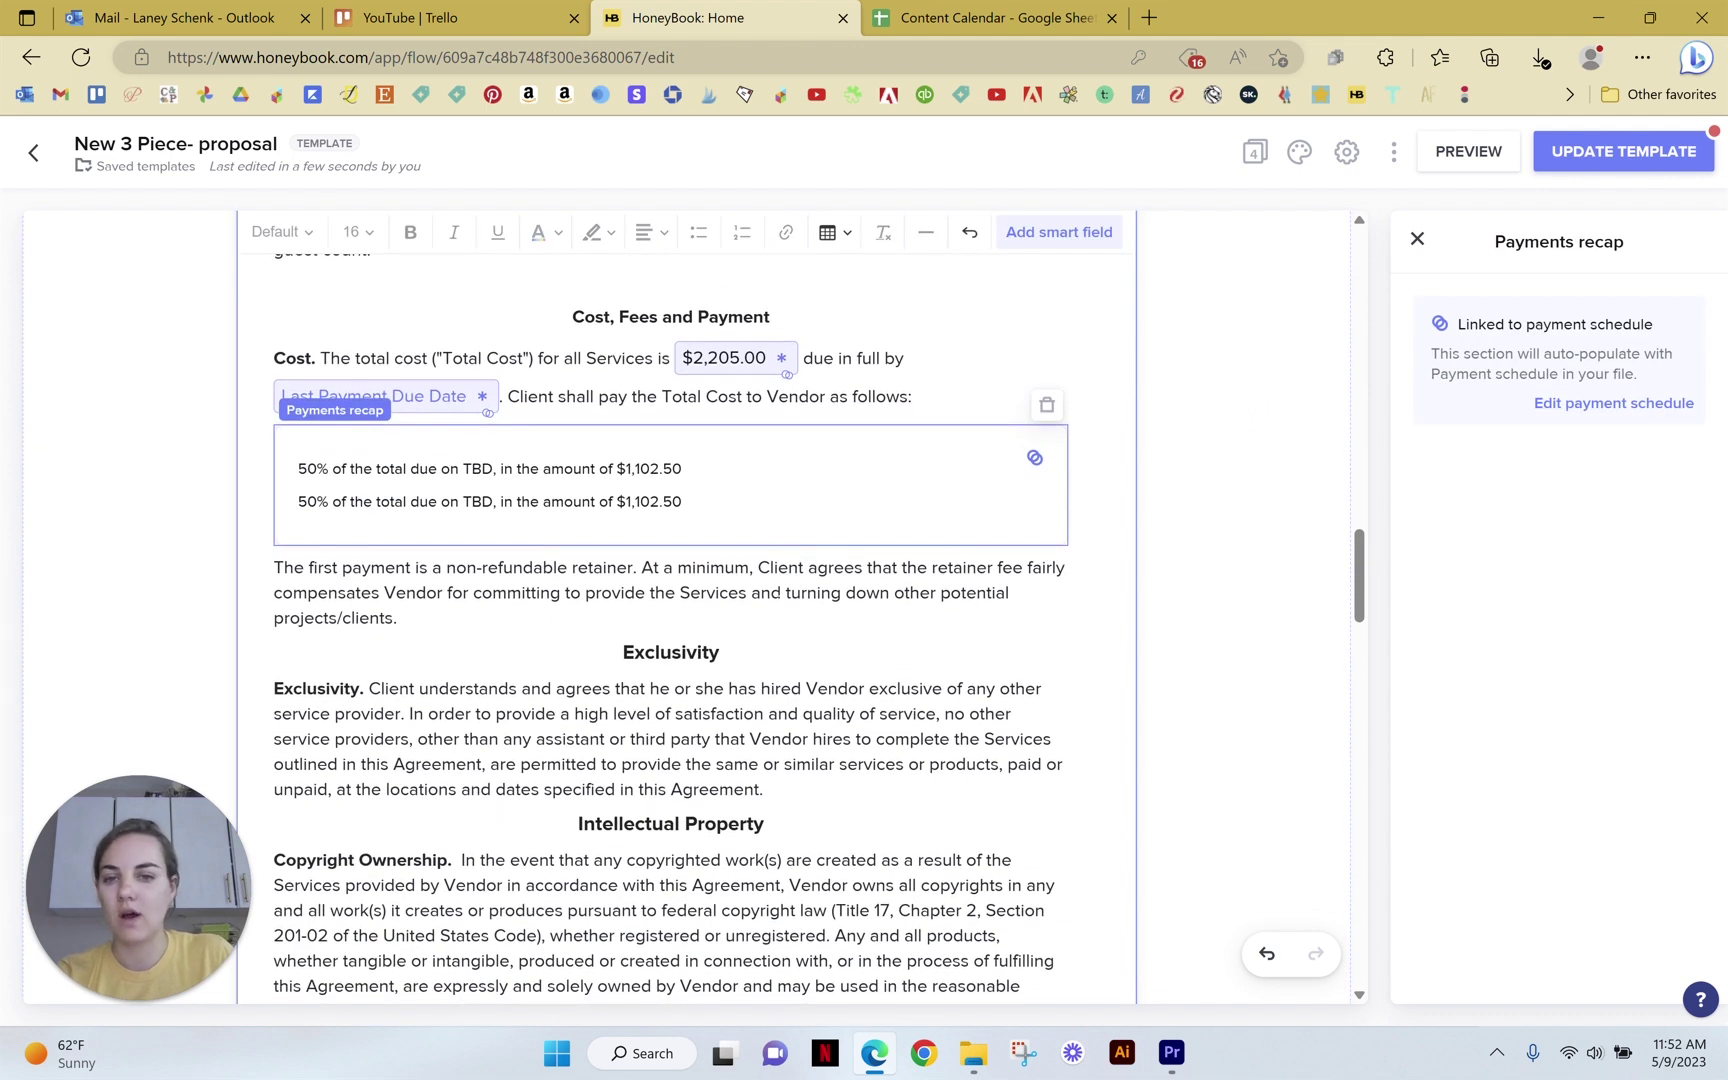
pyautogui.scroll(-7, 800, 552)
pyautogui.scroll(-4, 700, 620)
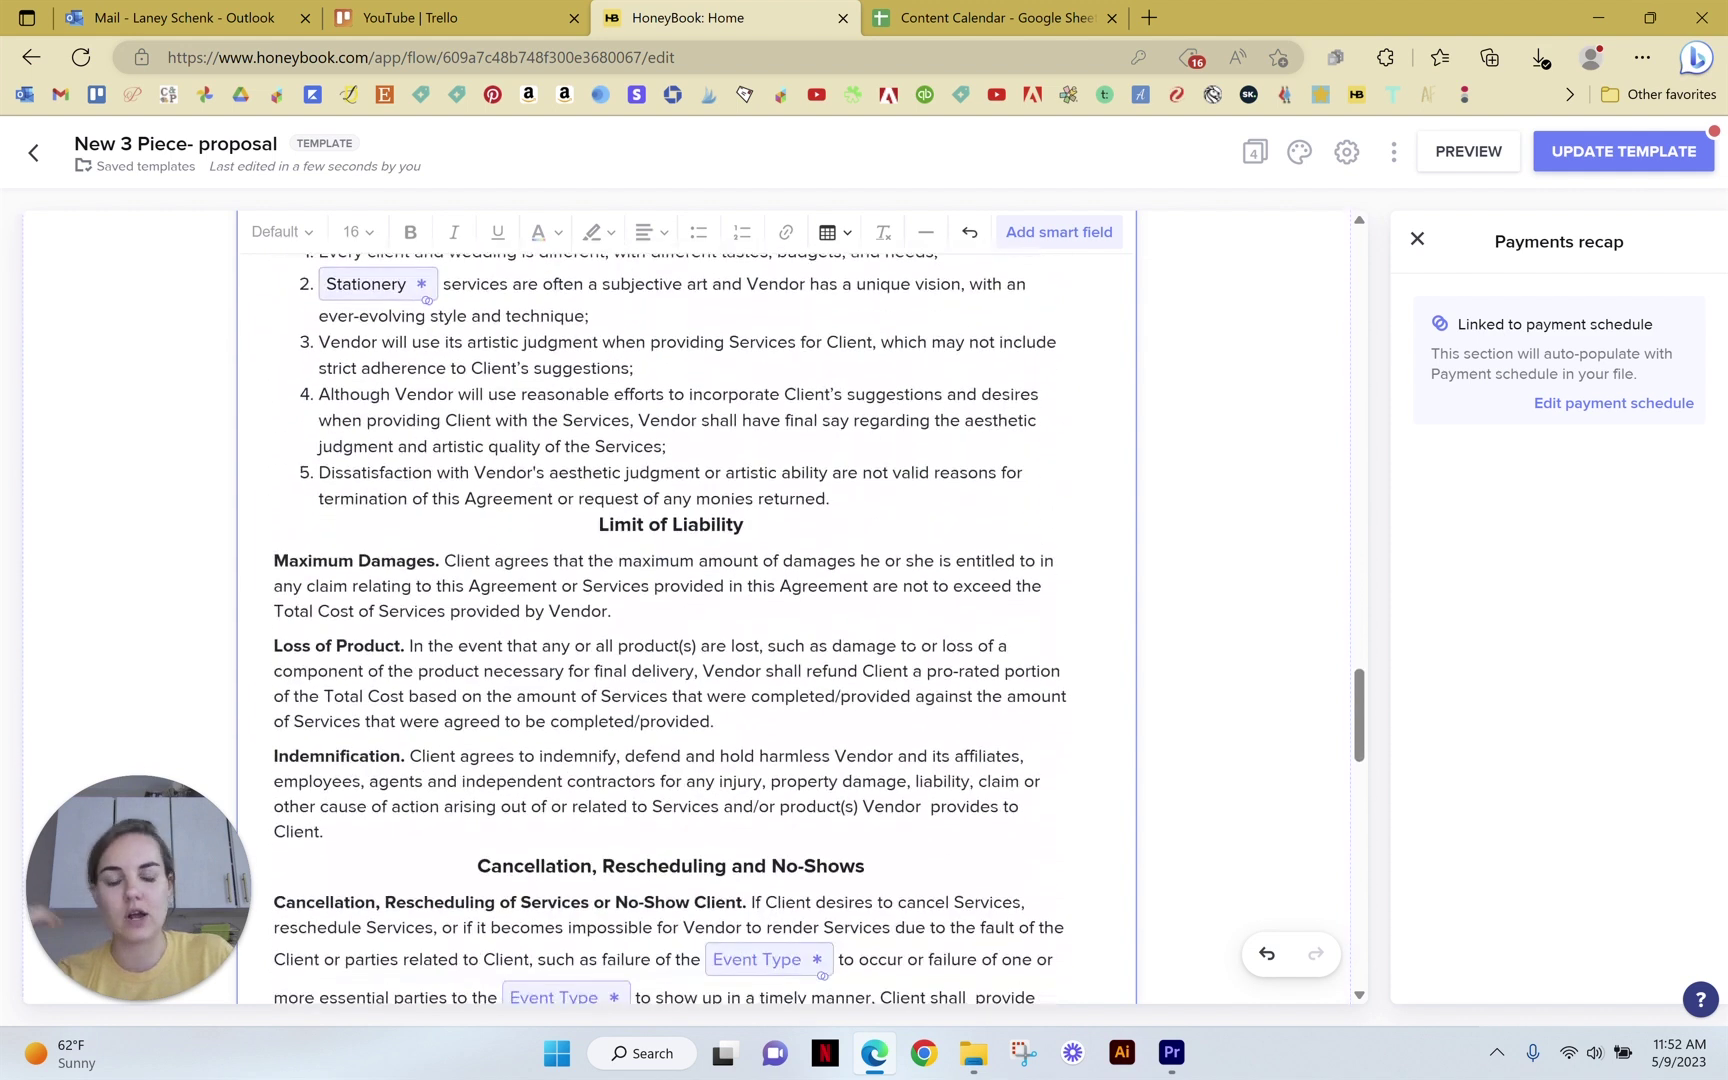
pyautogui.moveTo(1357, 695); pyautogui.dragTo(1357, 742)
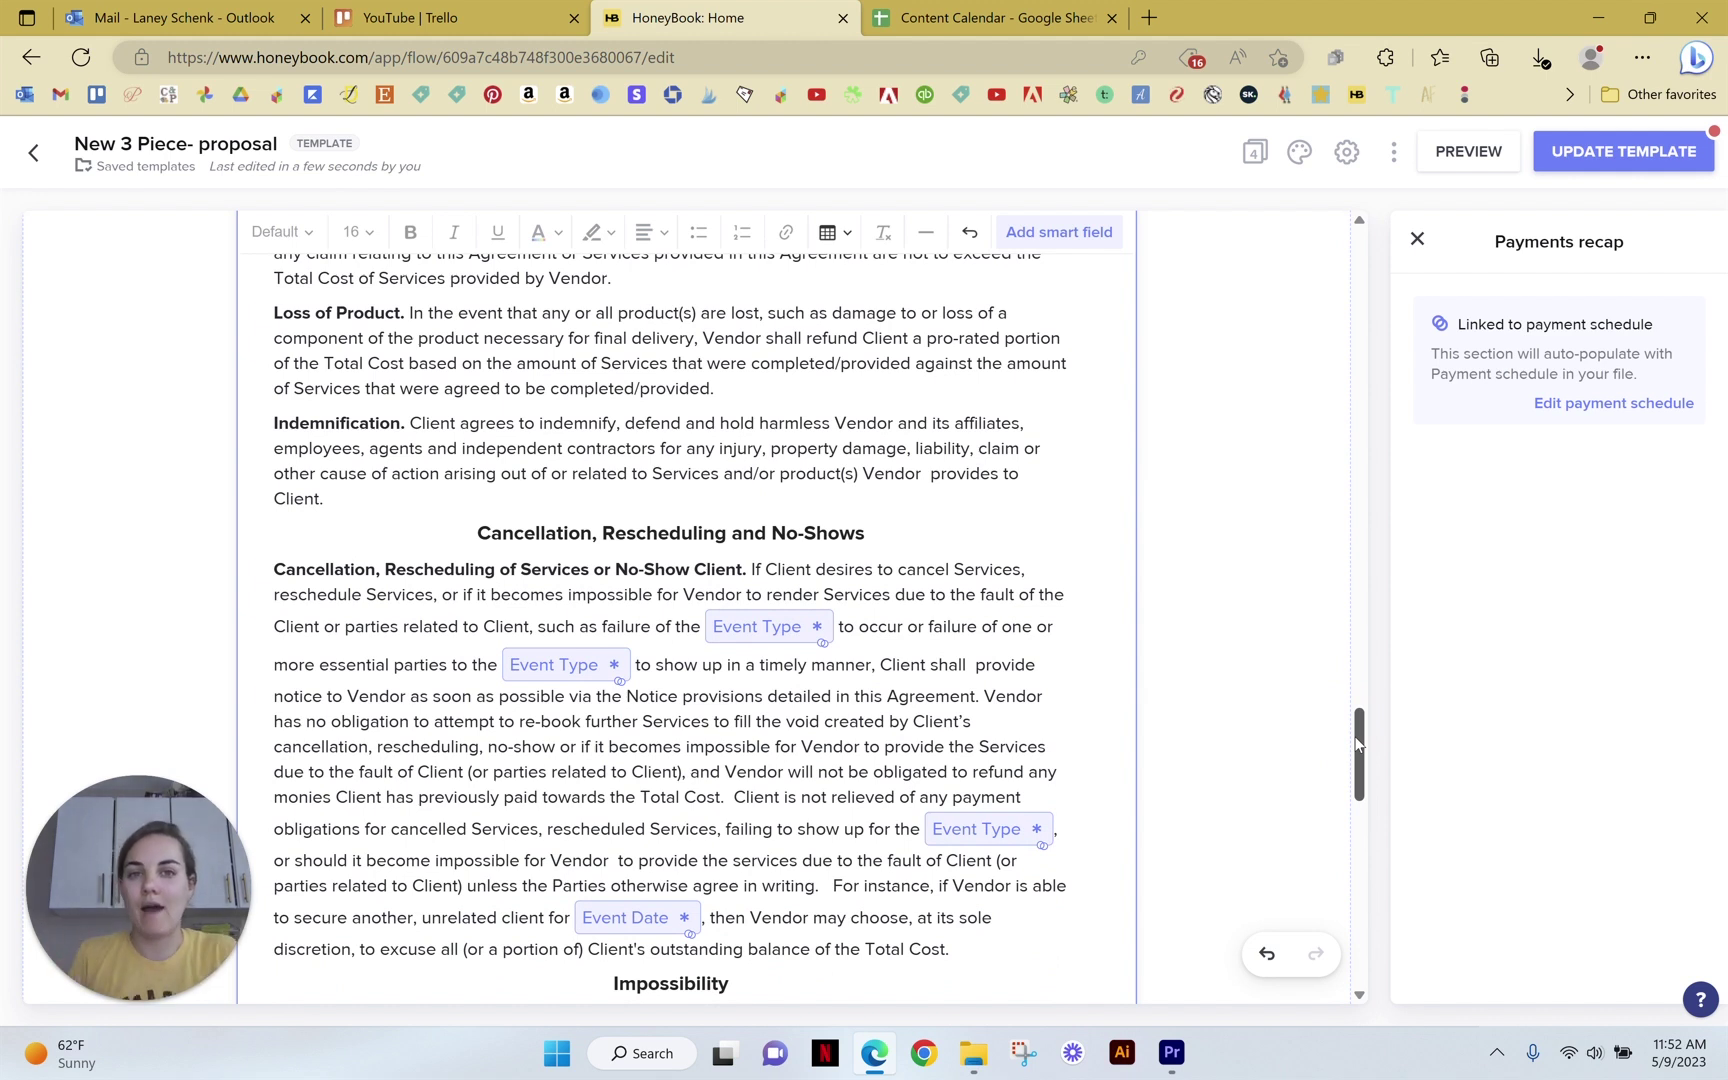
pyautogui.scroll(6, 1115, 708)
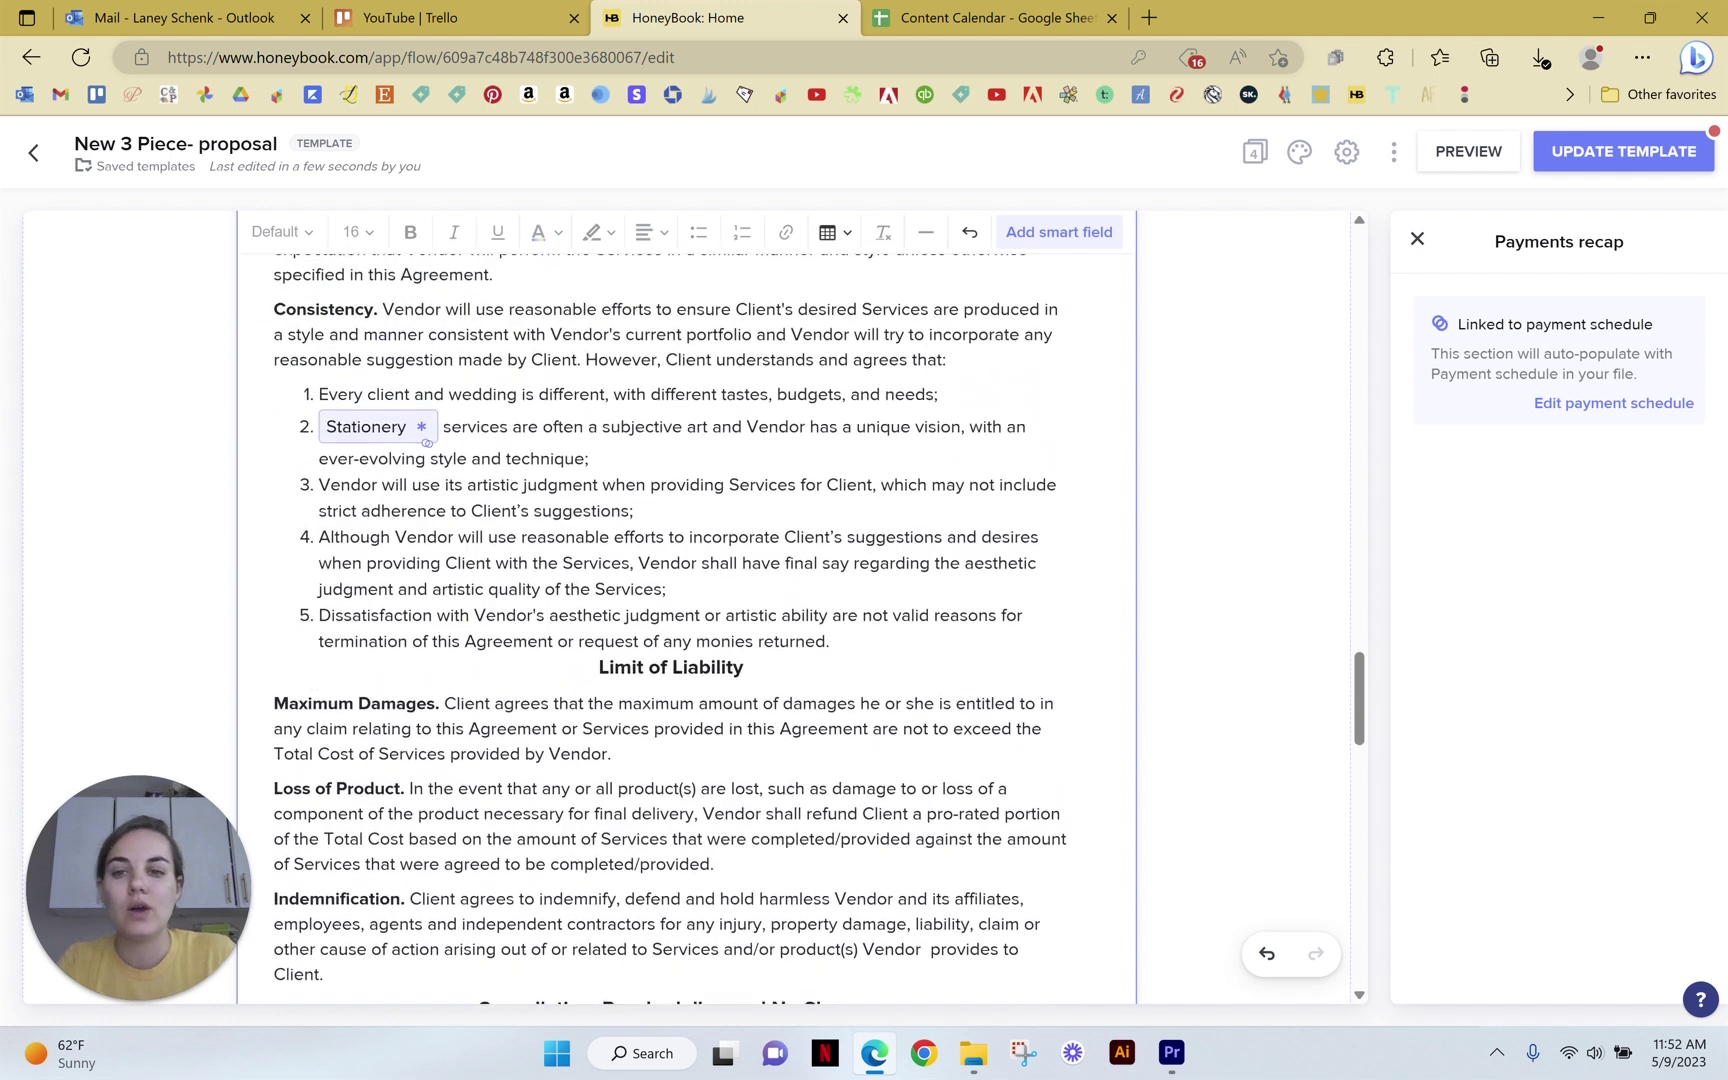
pyautogui.scroll(10, 795, 474)
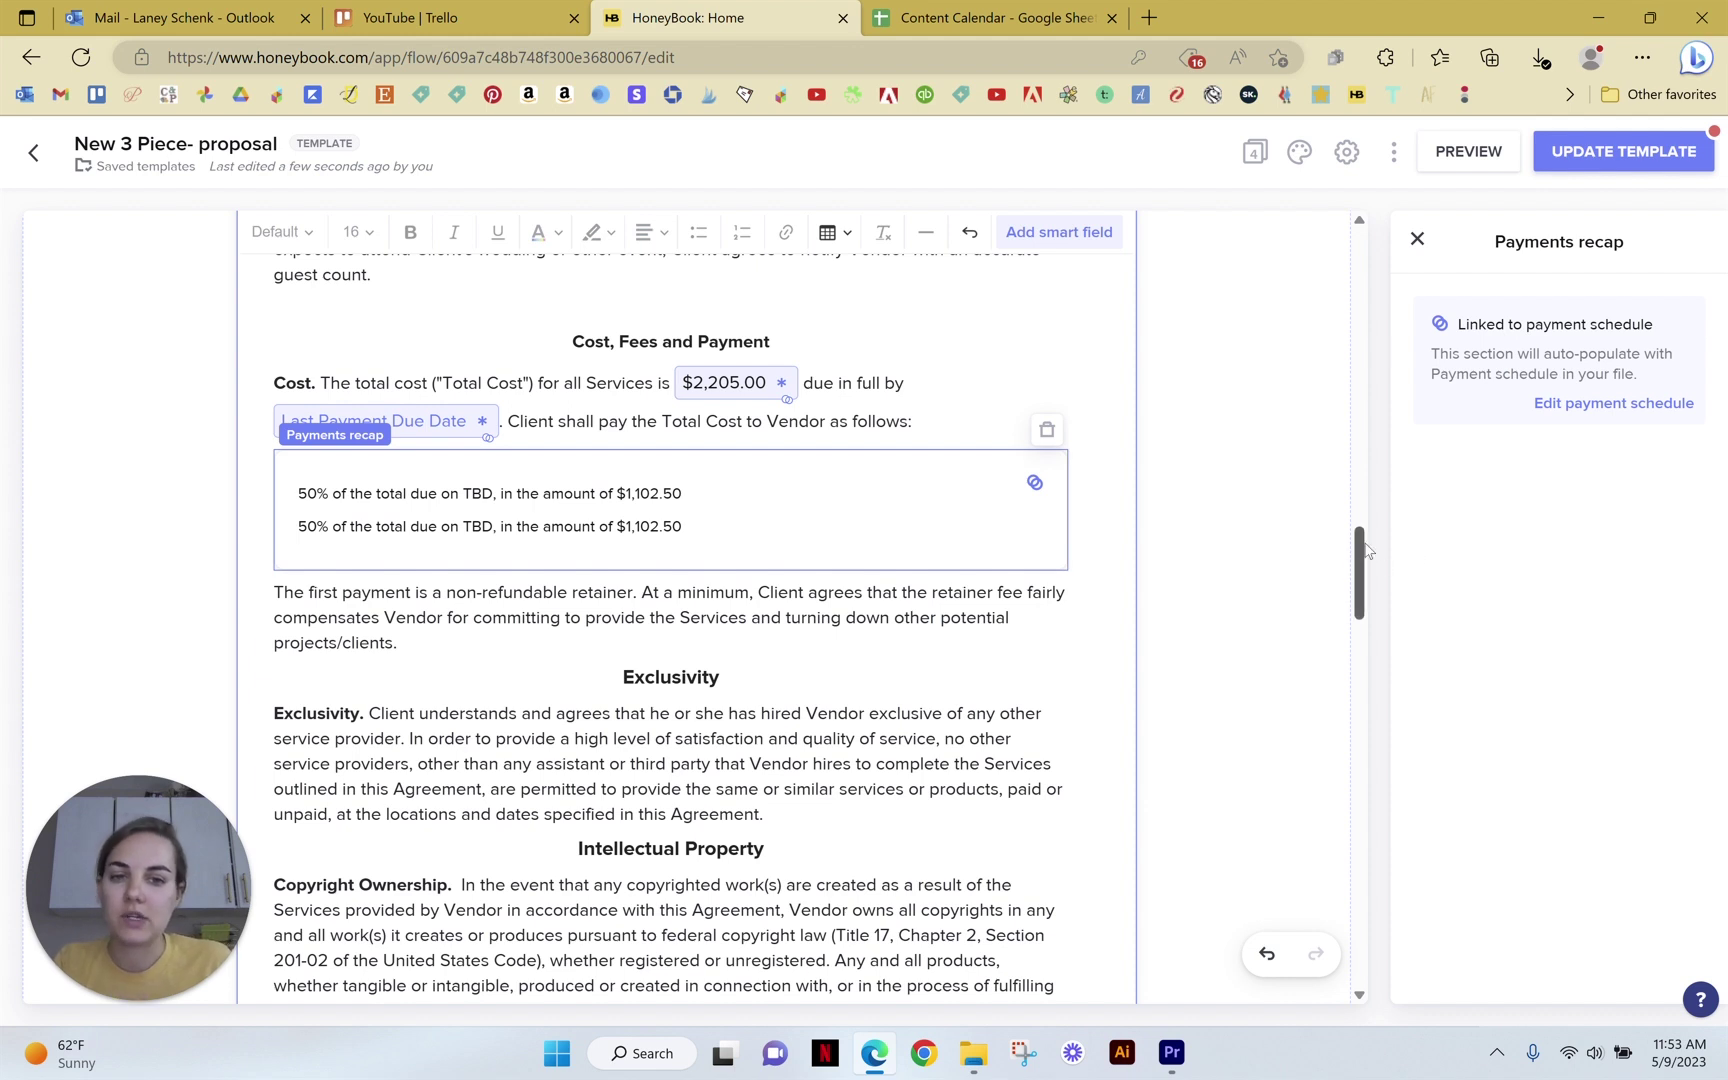
pyautogui.moveTo(1363, 549)
pyautogui.mouseDown()
pyautogui.moveTo(1318, 877)
pyautogui.moveTo(1311, 513)
pyautogui.moveTo(1250, 148)
pyautogui.mouseUp()
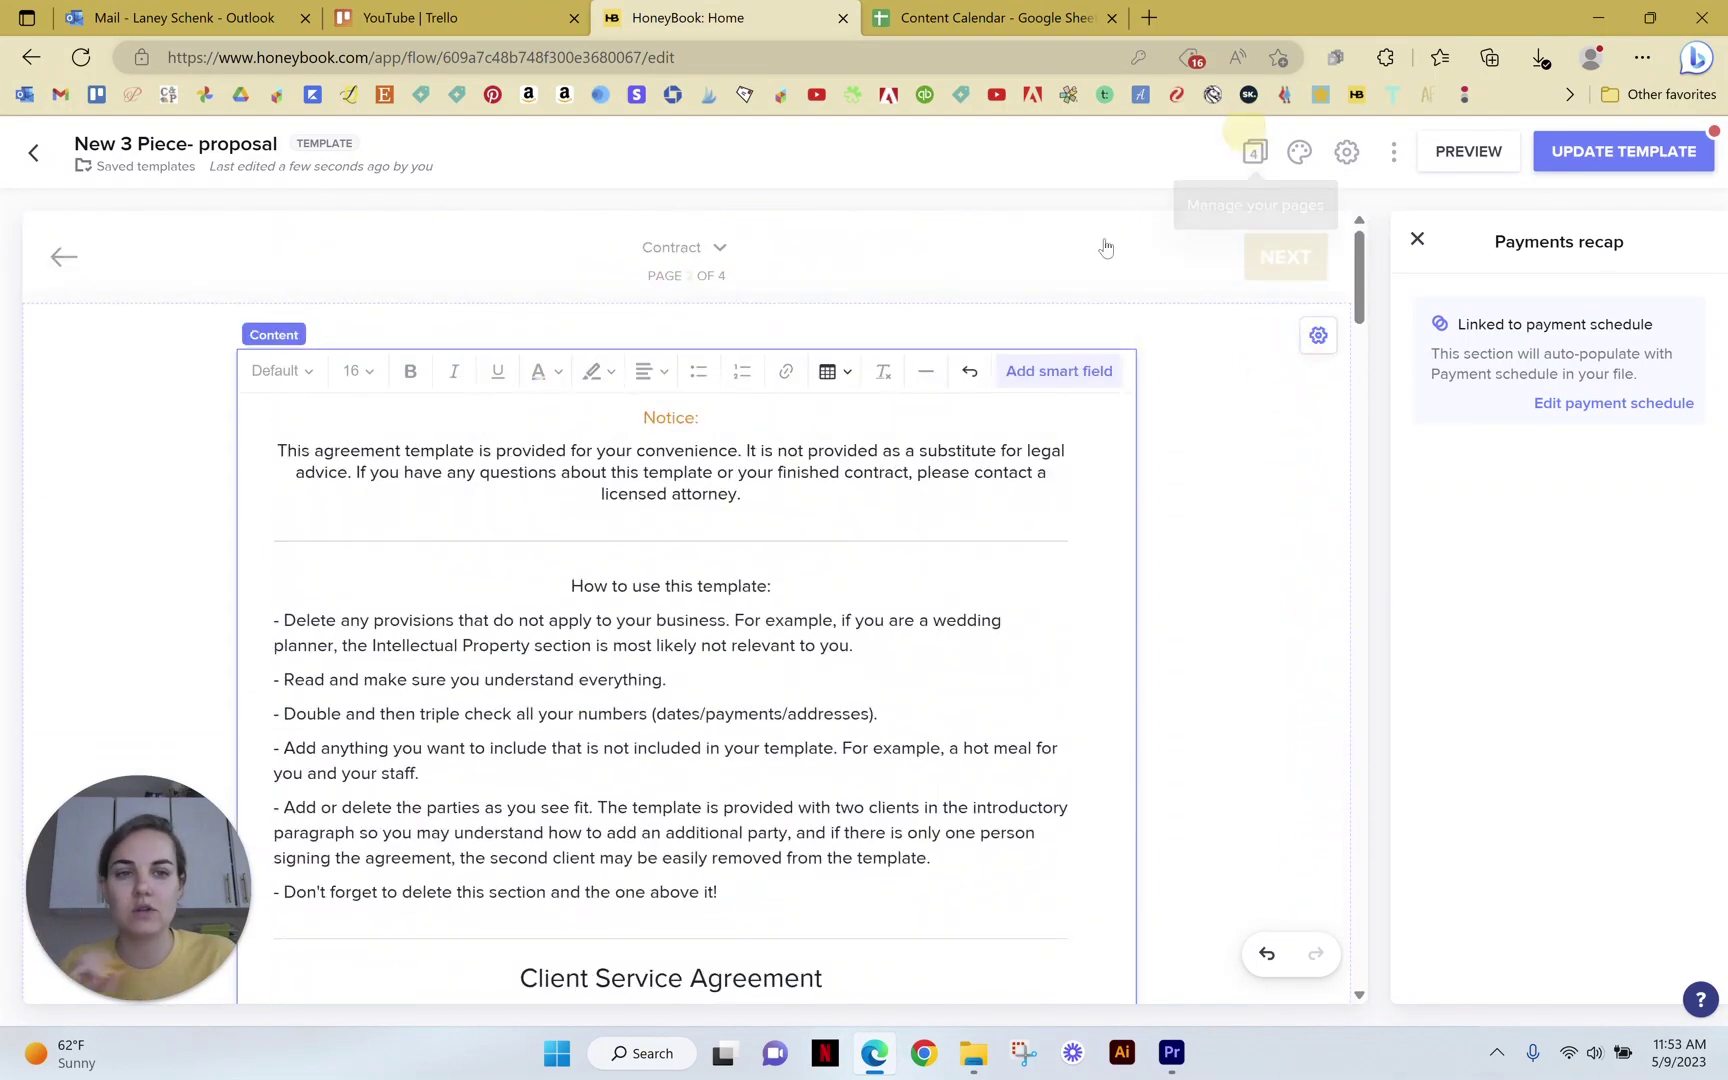
# Exit the template without updating and bring up the Create New choices
pyautogui.click(38, 157)
pyautogui.click(828, 671)
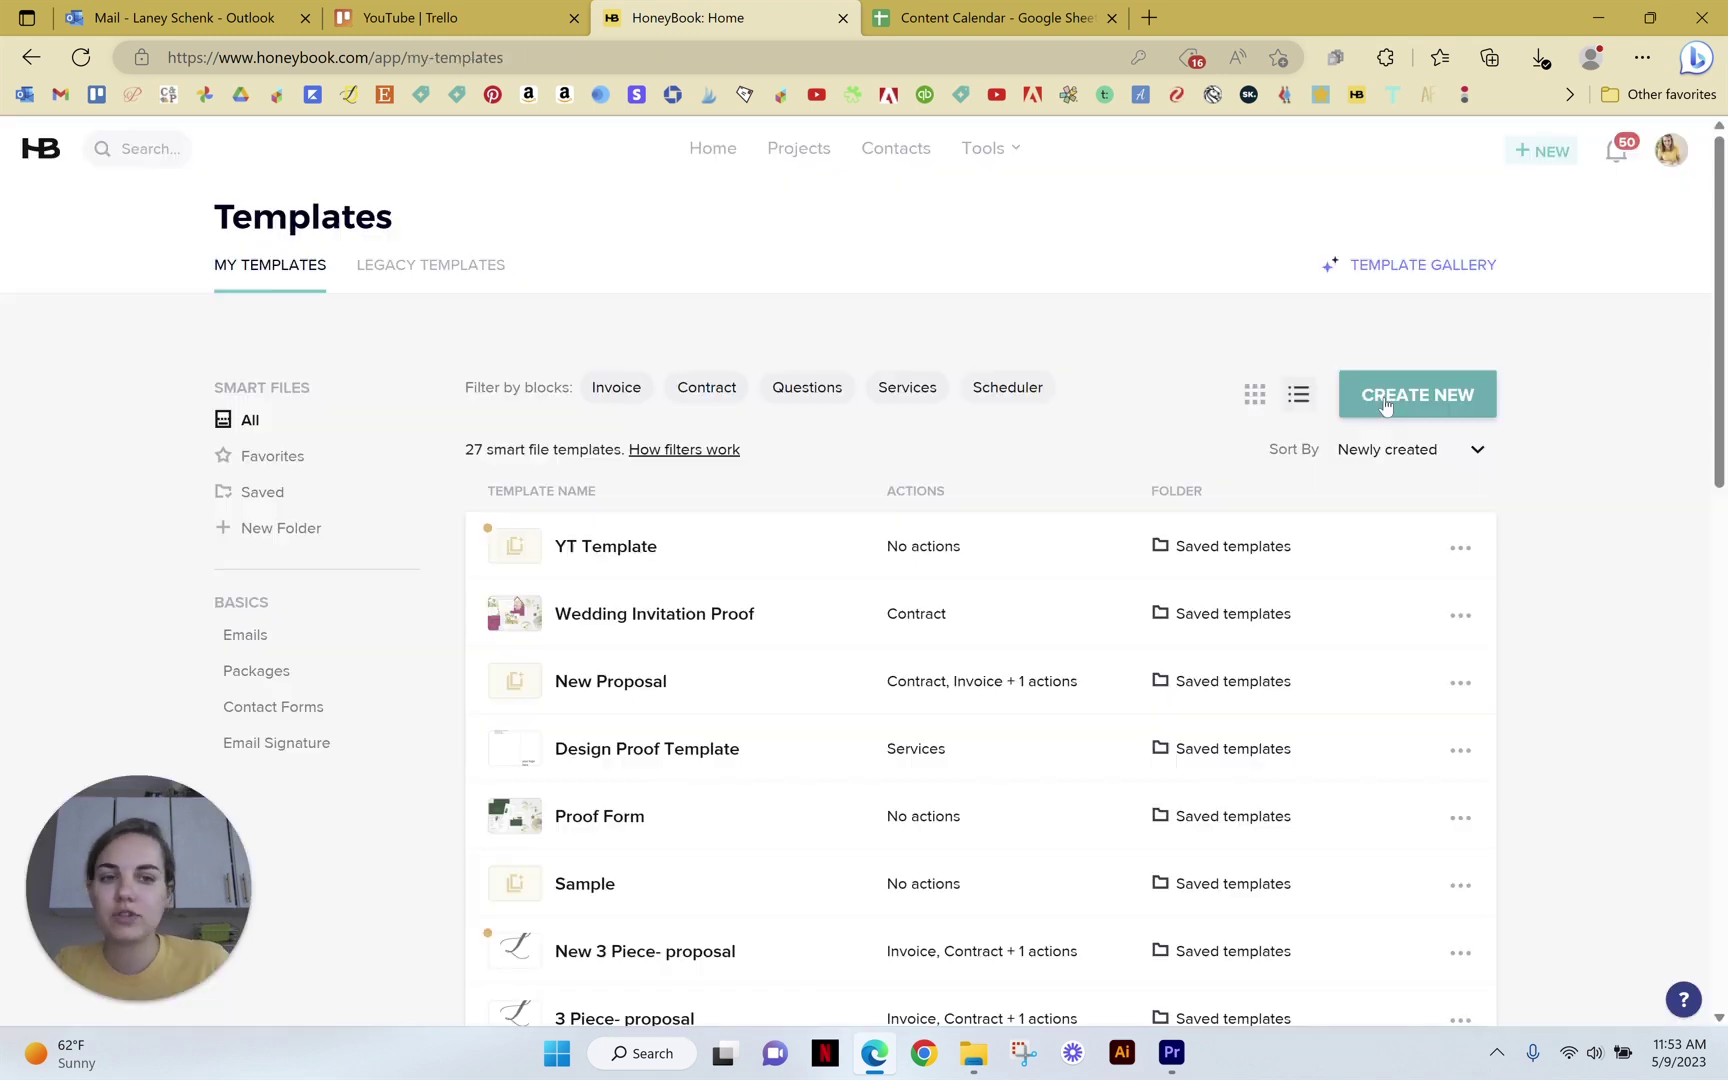
pyautogui.click(1386, 400)
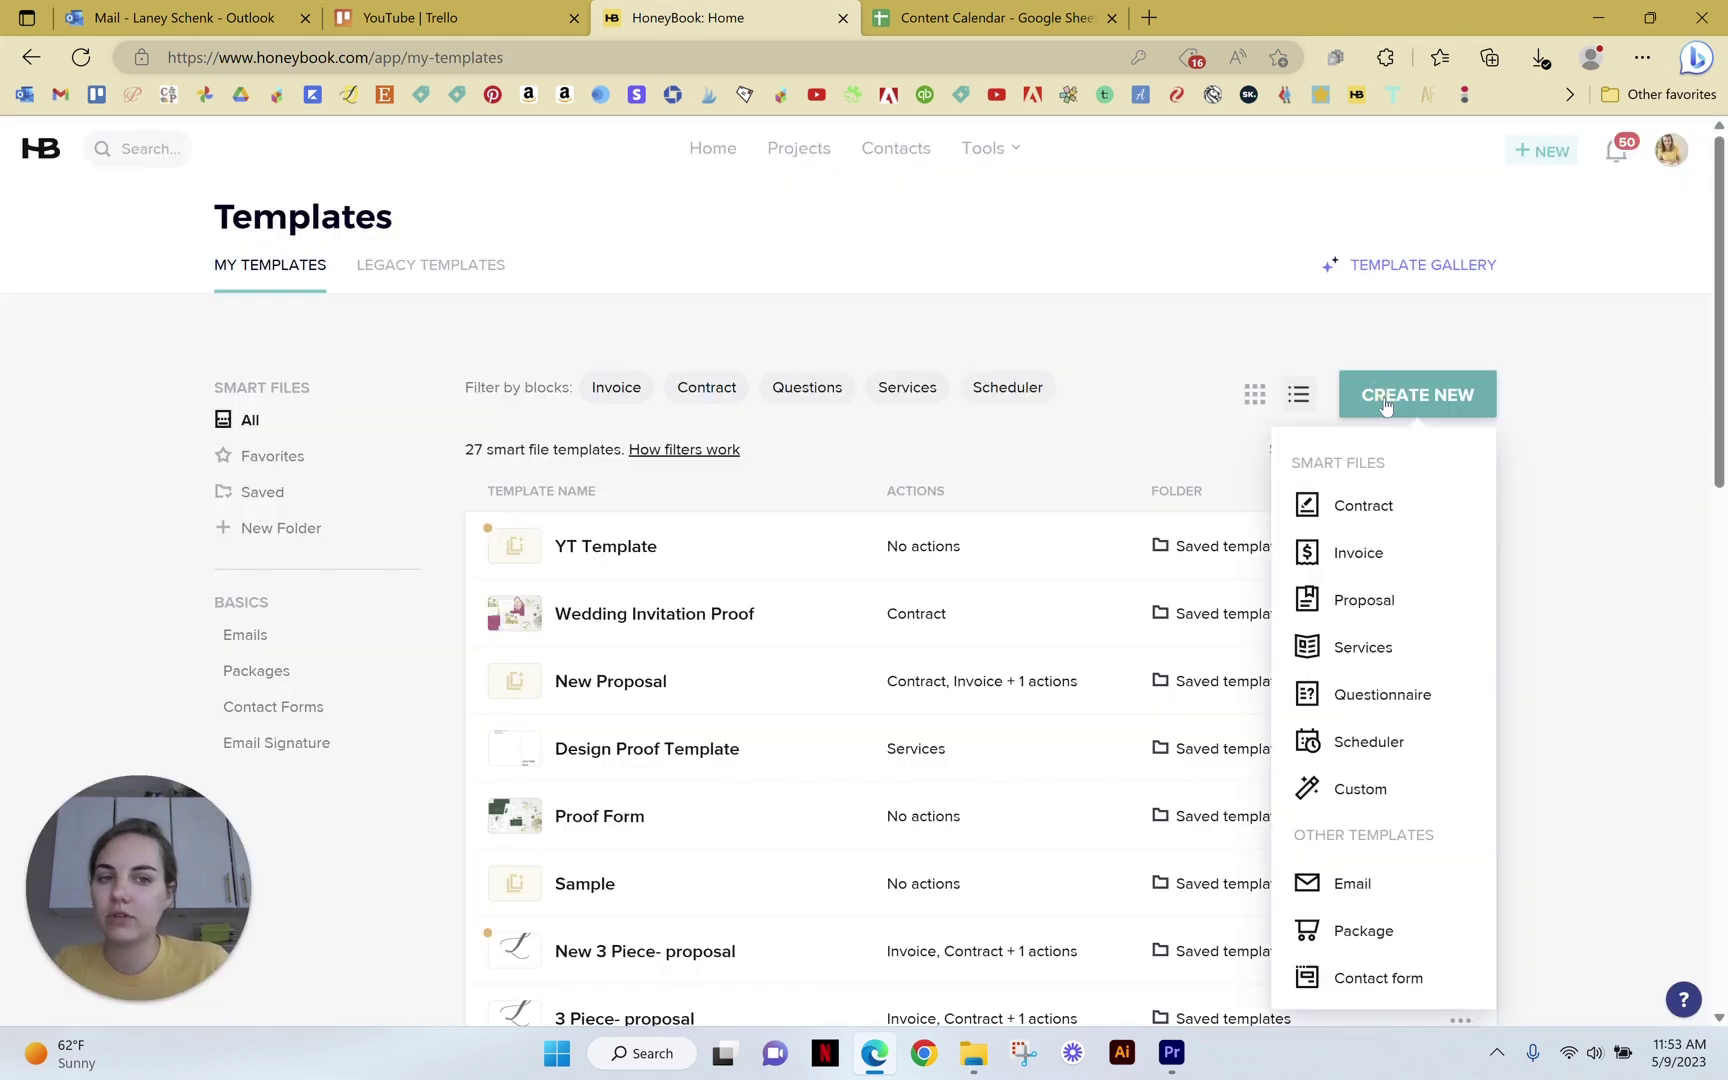
# Create a new Contract template and look over its company info block
pyautogui.click(1366, 508)
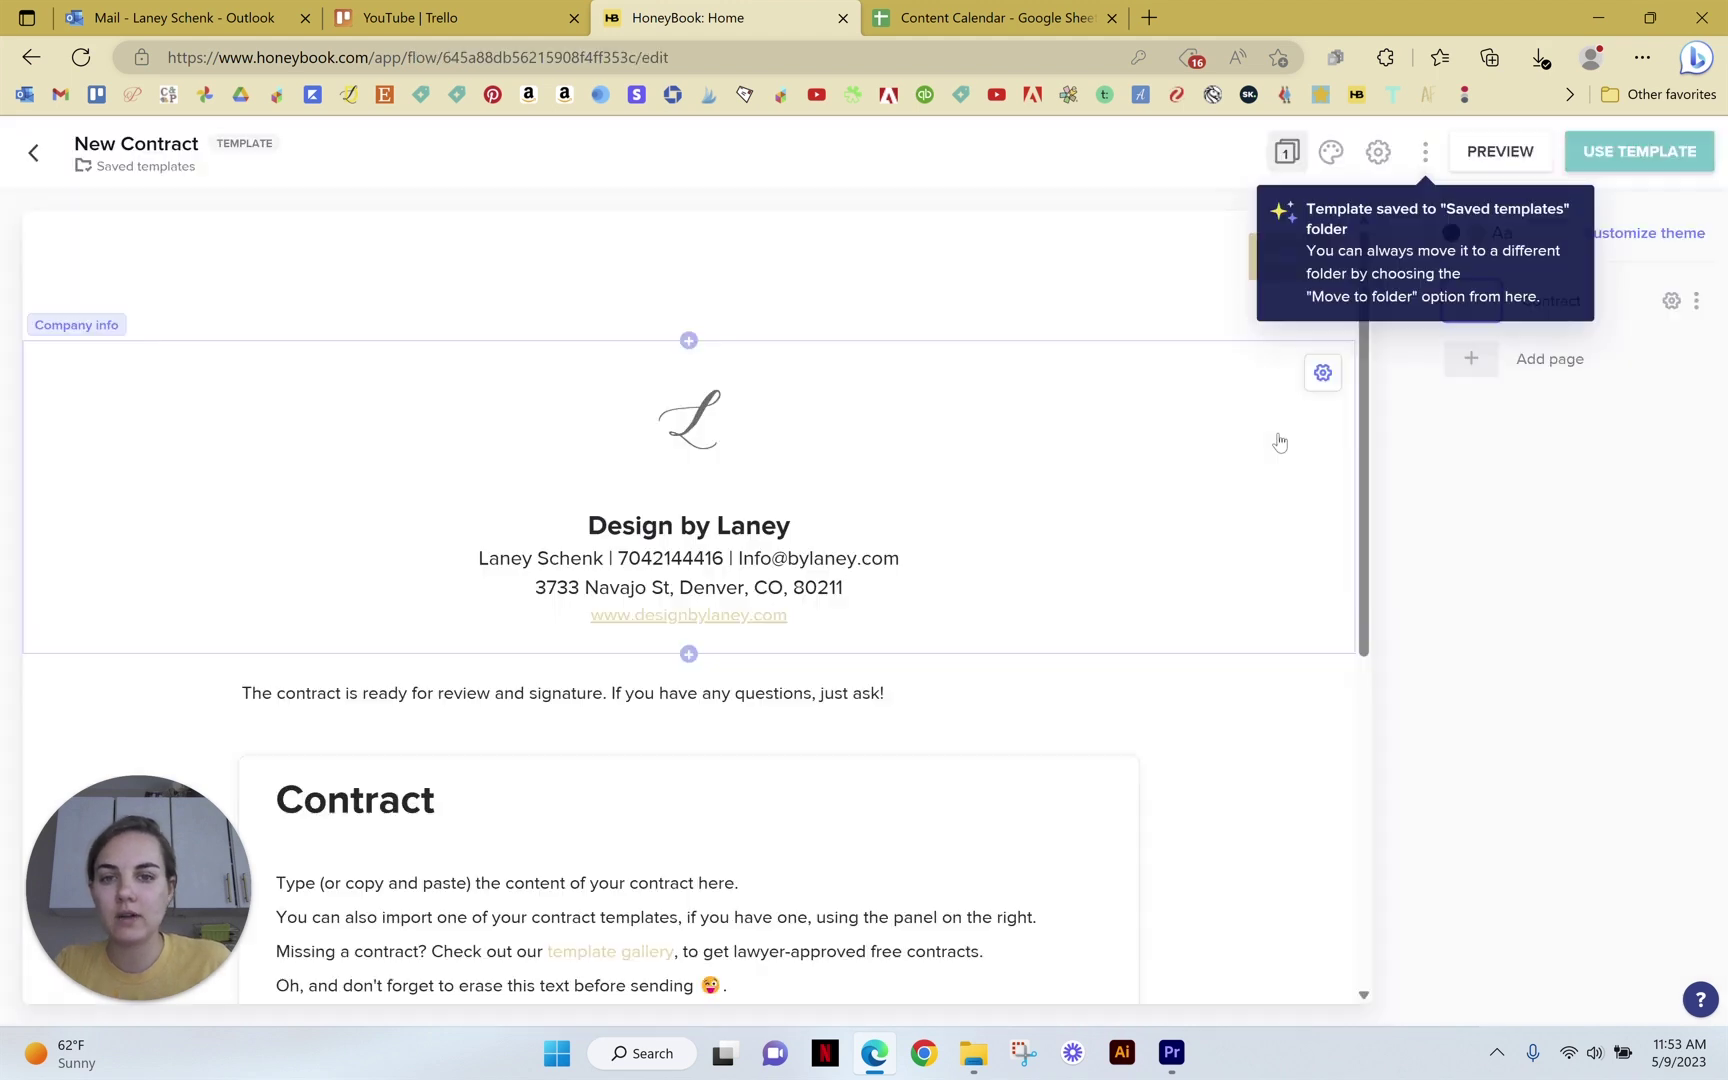
pyautogui.click(1269, 445)
pyautogui.scroll(-3, 750, 470)
pyautogui.scroll(-3, 420, 600)
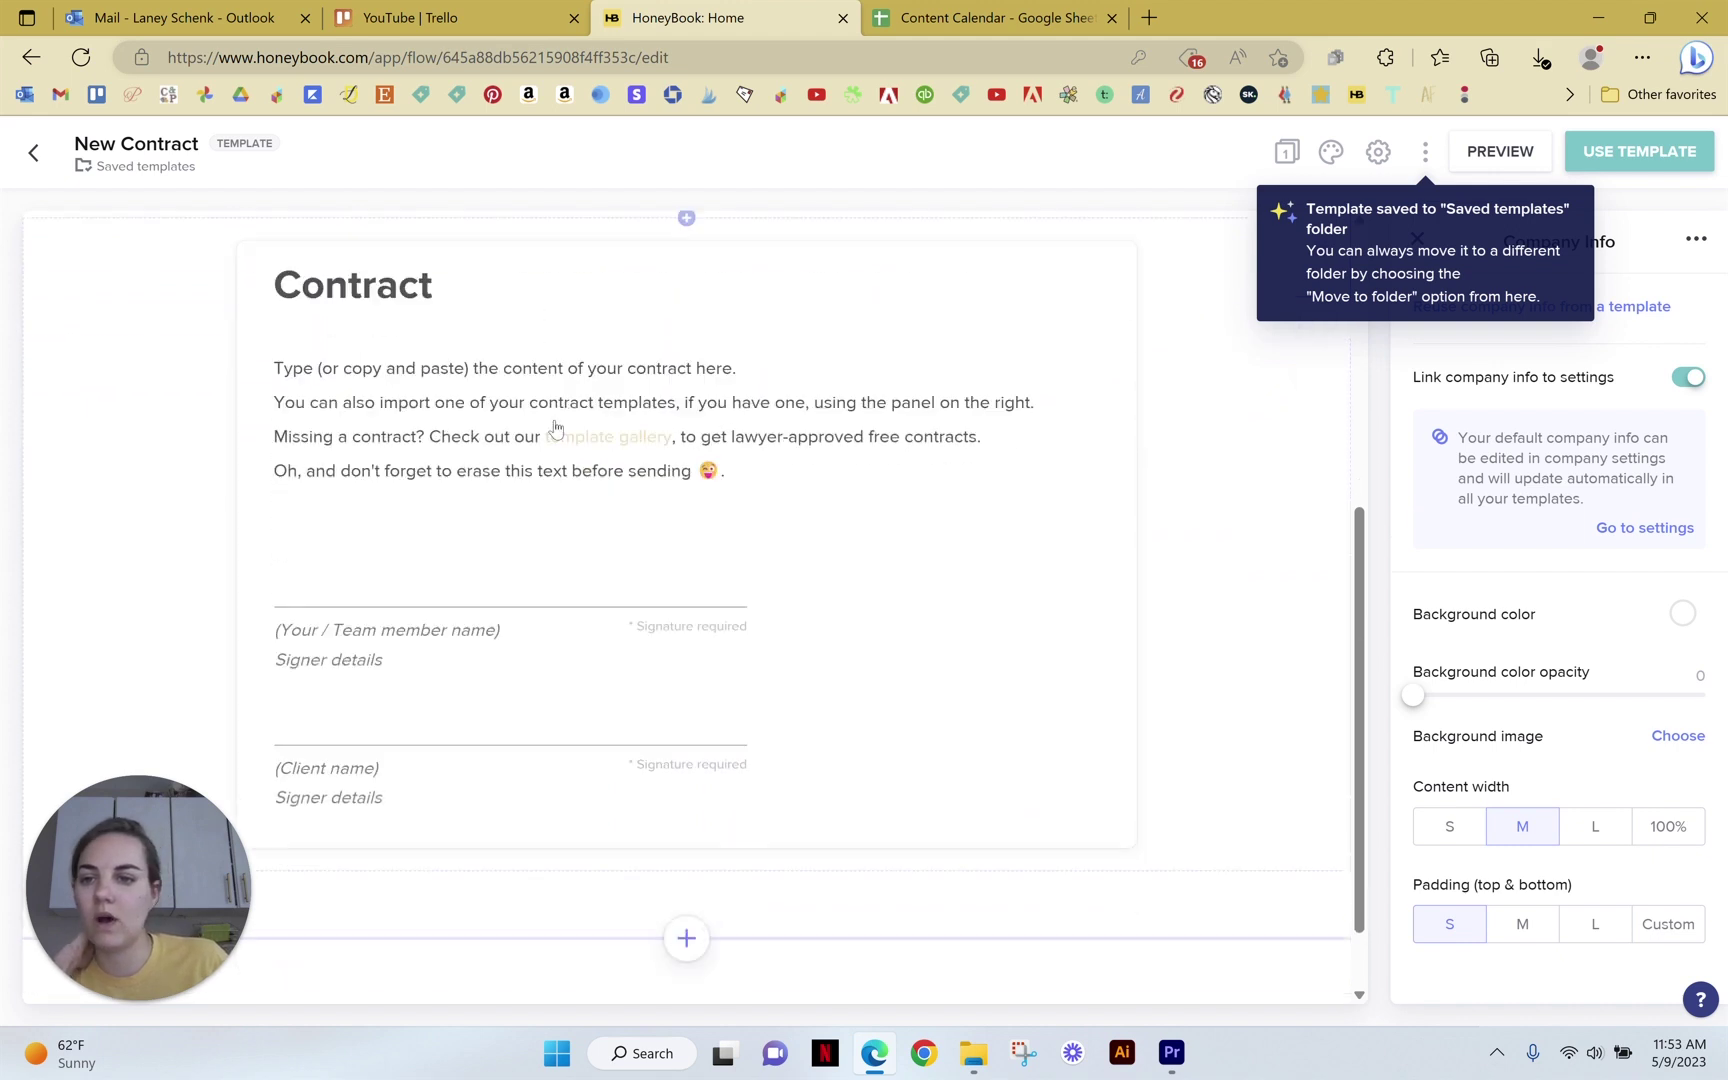
pyautogui.scroll(6, 945, 665)
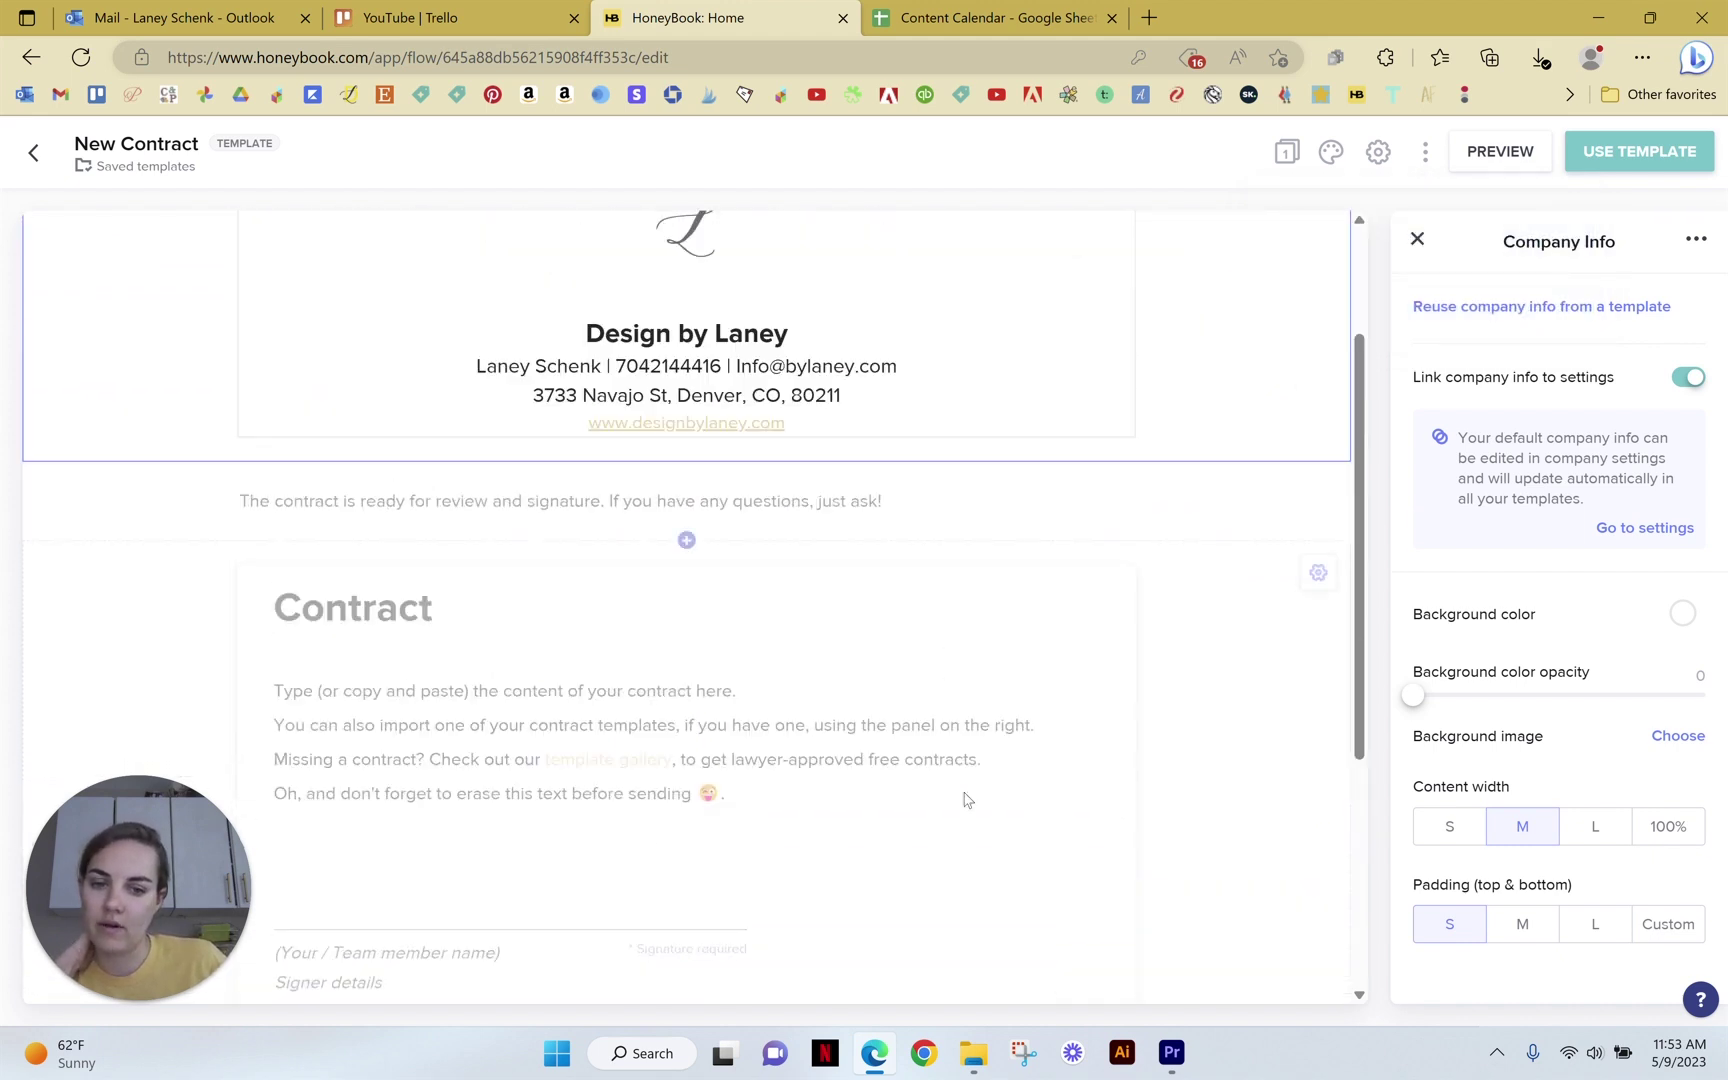
pyautogui.scroll(-4, 838, 655)
pyautogui.scroll(-1, 838, 655)
# Open the template gallery link from the contract's placeholder text in a new browser tab
pyautogui.click(768, 475)
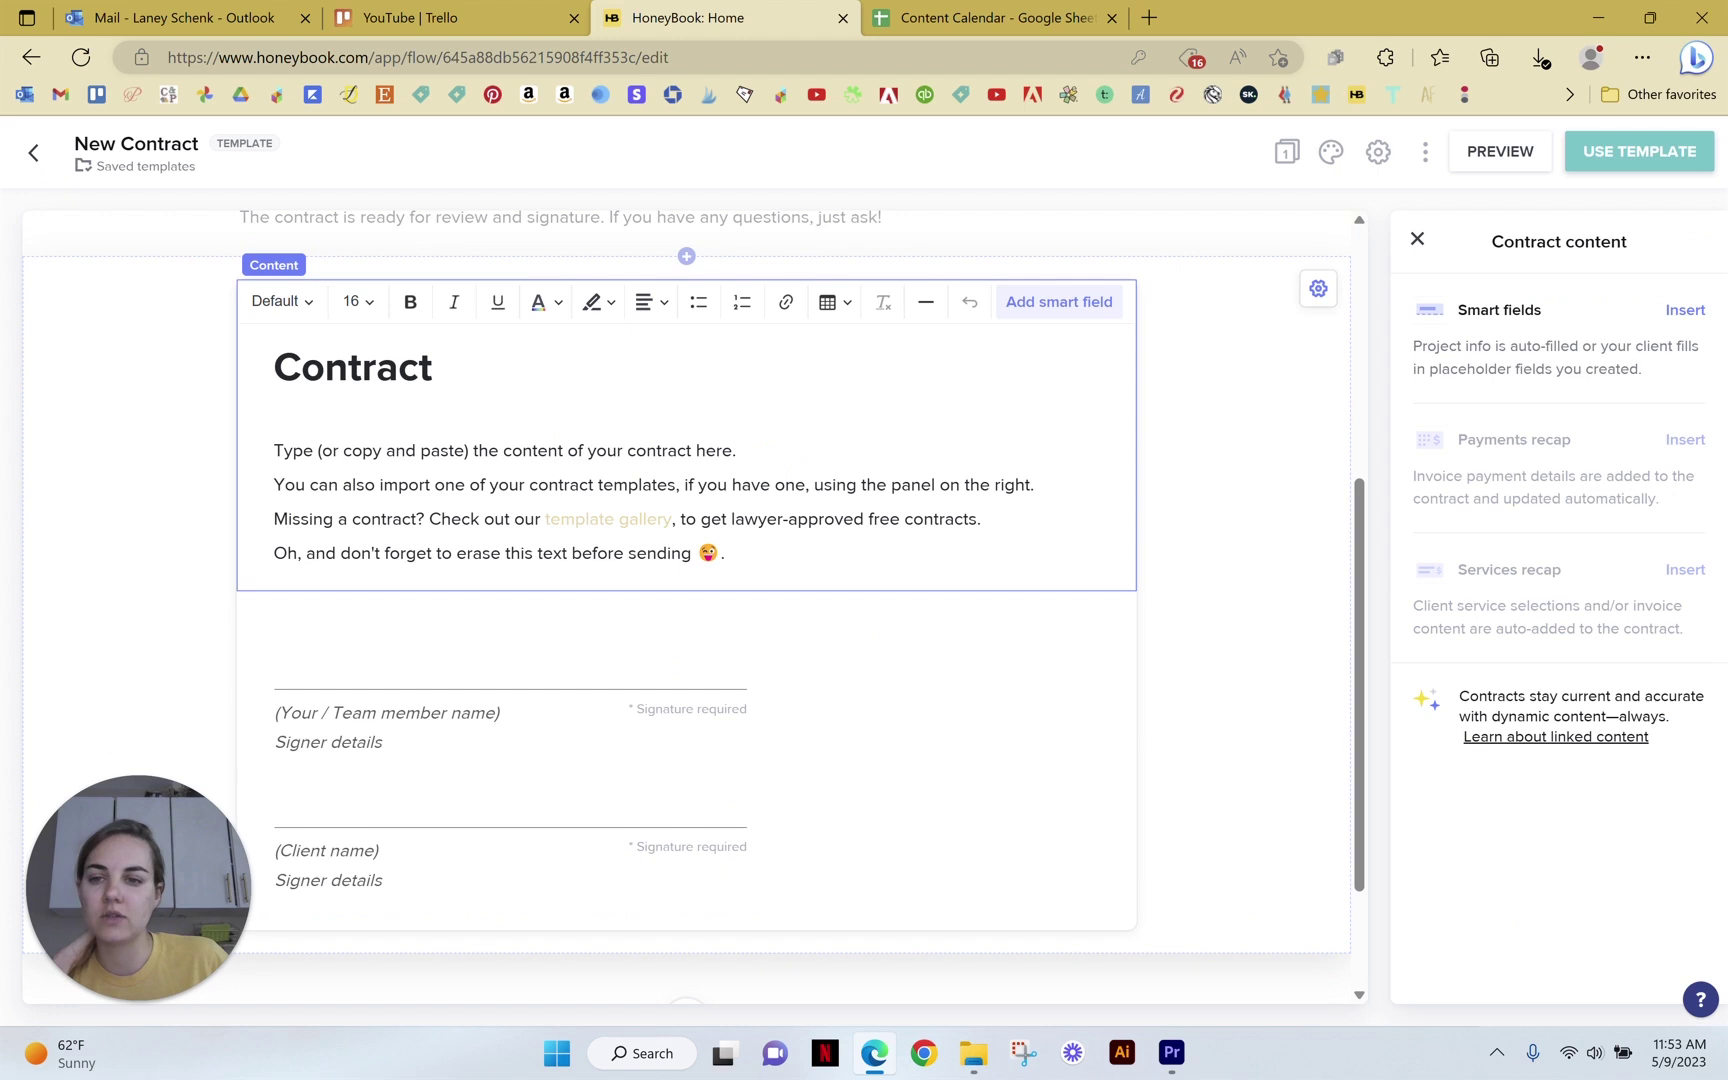
pyautogui.moveTo(285, 450); pyautogui.dragTo(887, 559)
pyautogui.click(1050, 577)
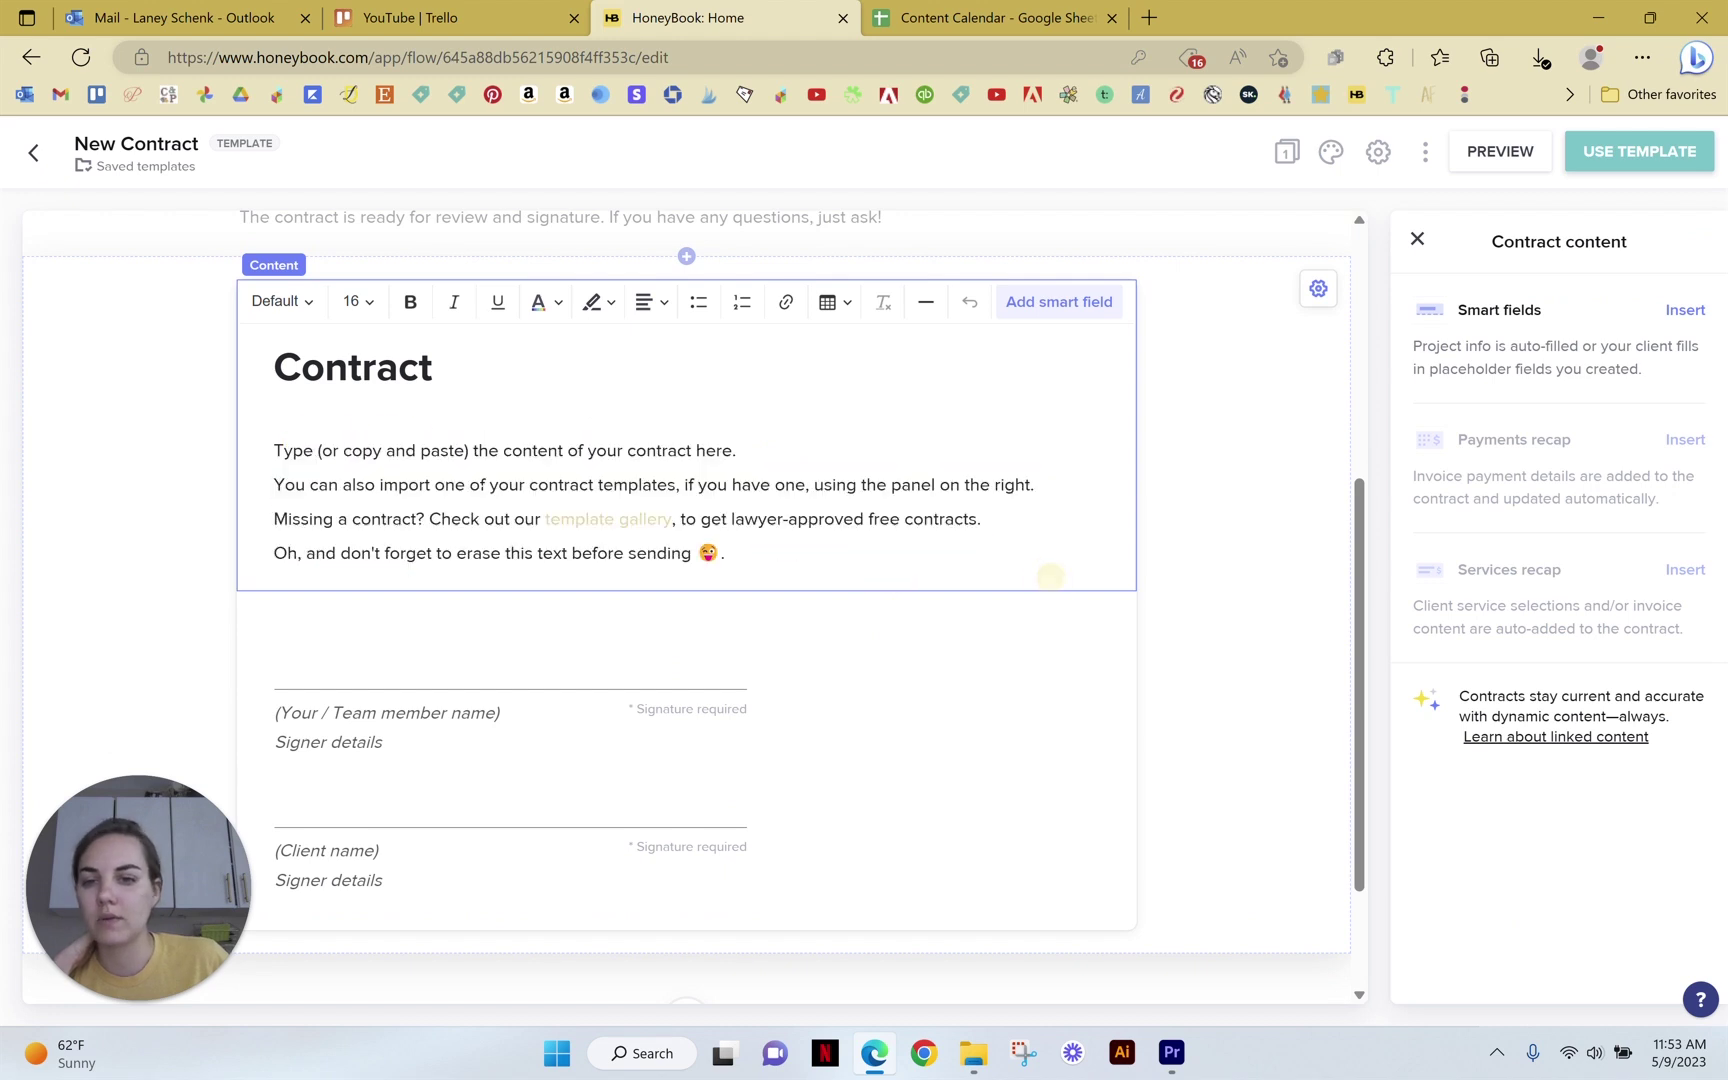
pyautogui.click(607, 530)
pyautogui.click(589, 572)
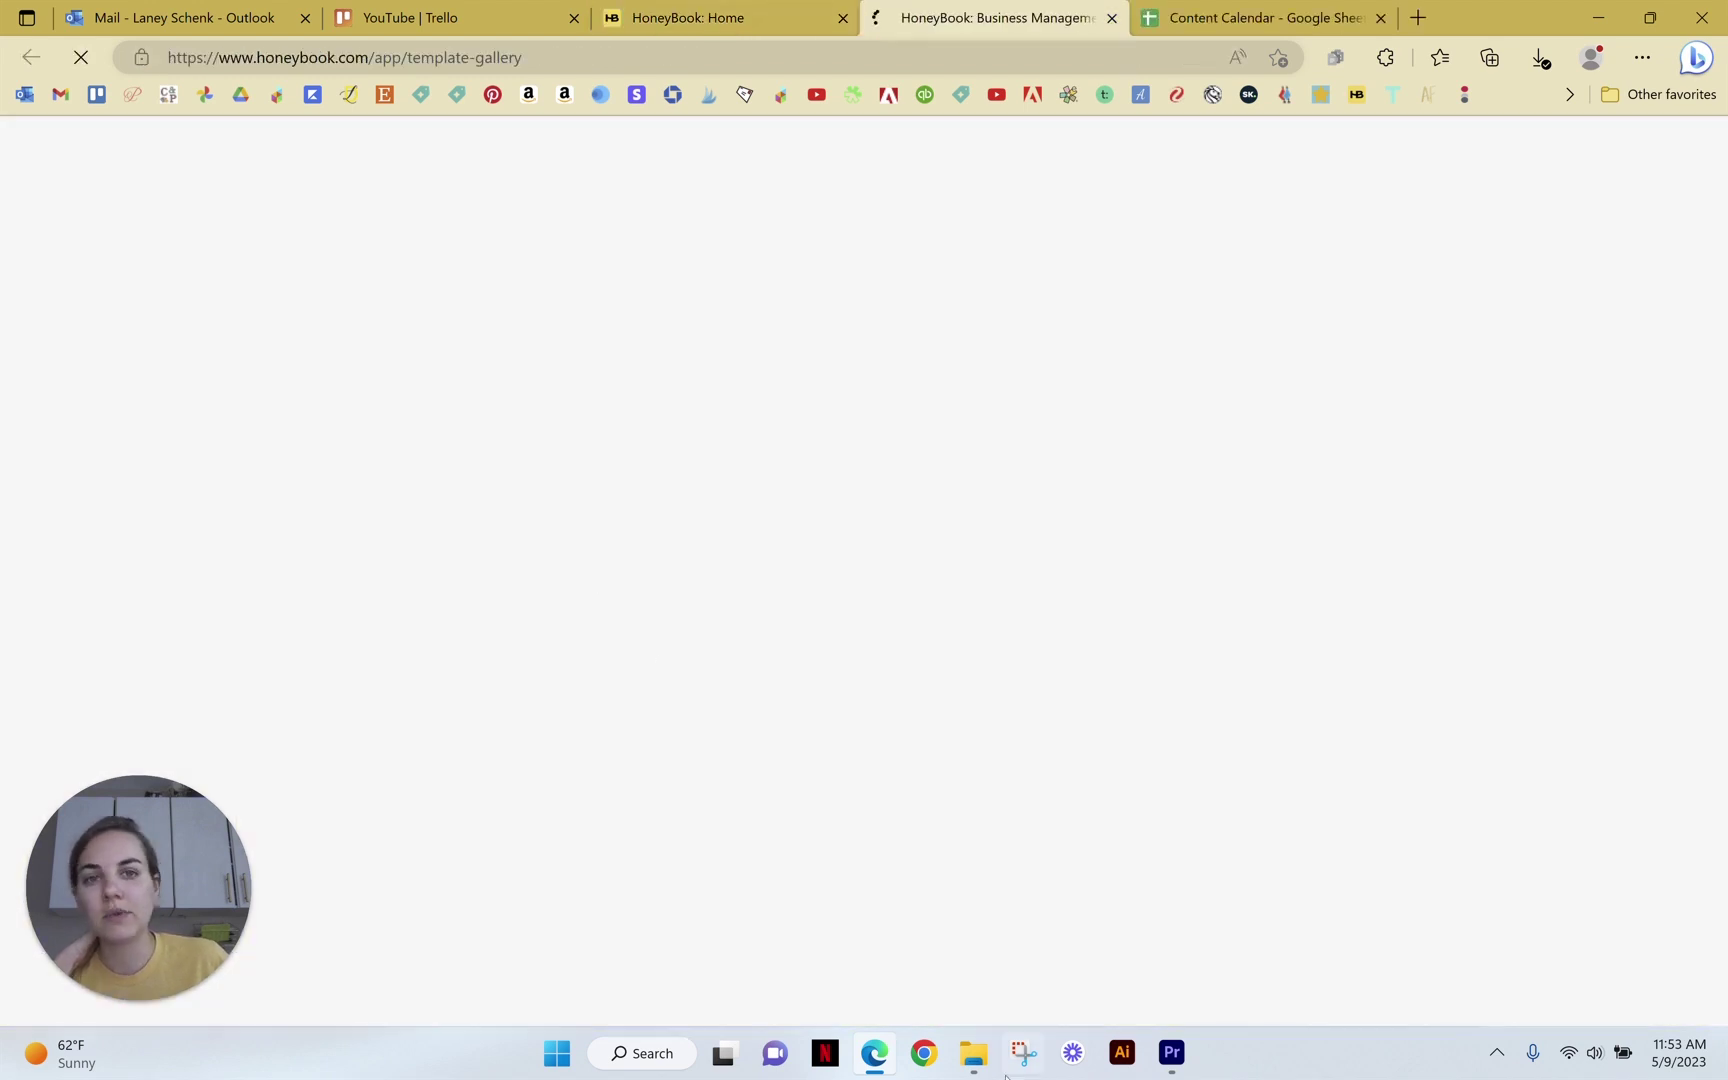
pyautogui.click(665, 17)
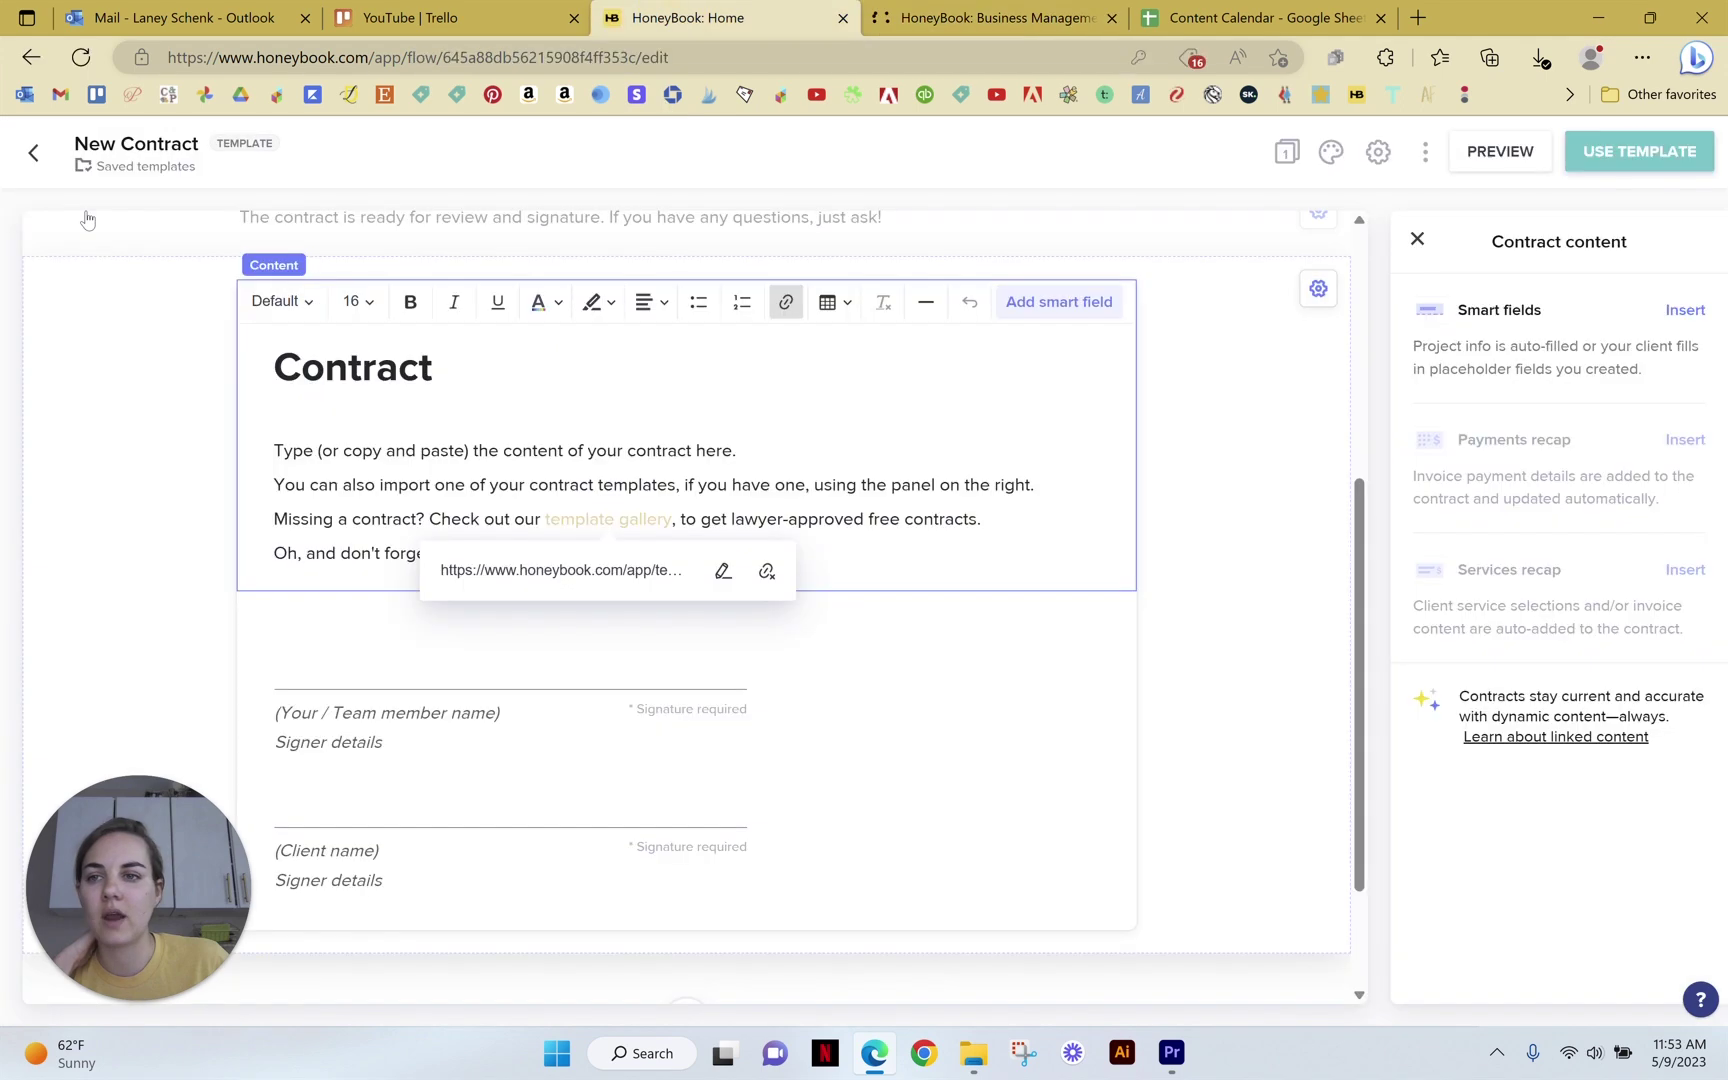
# Open the Template Gallery, dismiss the Work with a Pro promo, and preview Proposal and Client Onboarding
pyautogui.click(17, 155)
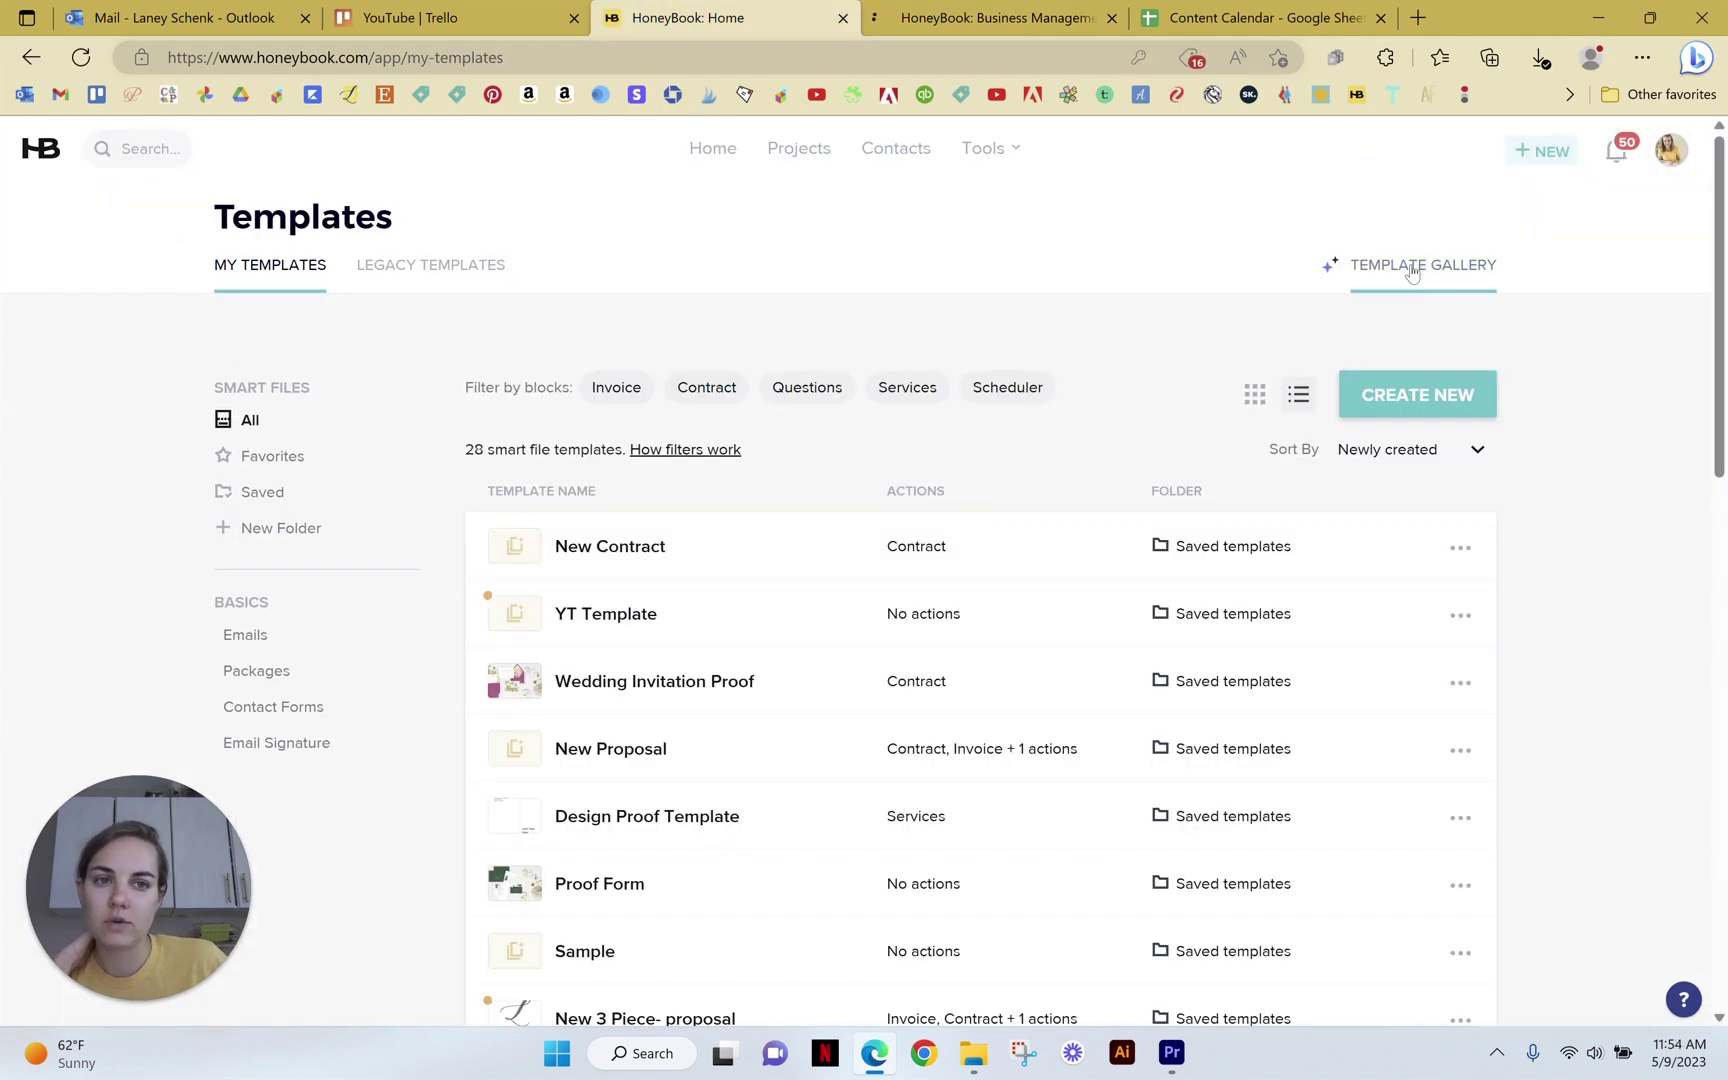
pyautogui.click(1411, 266)
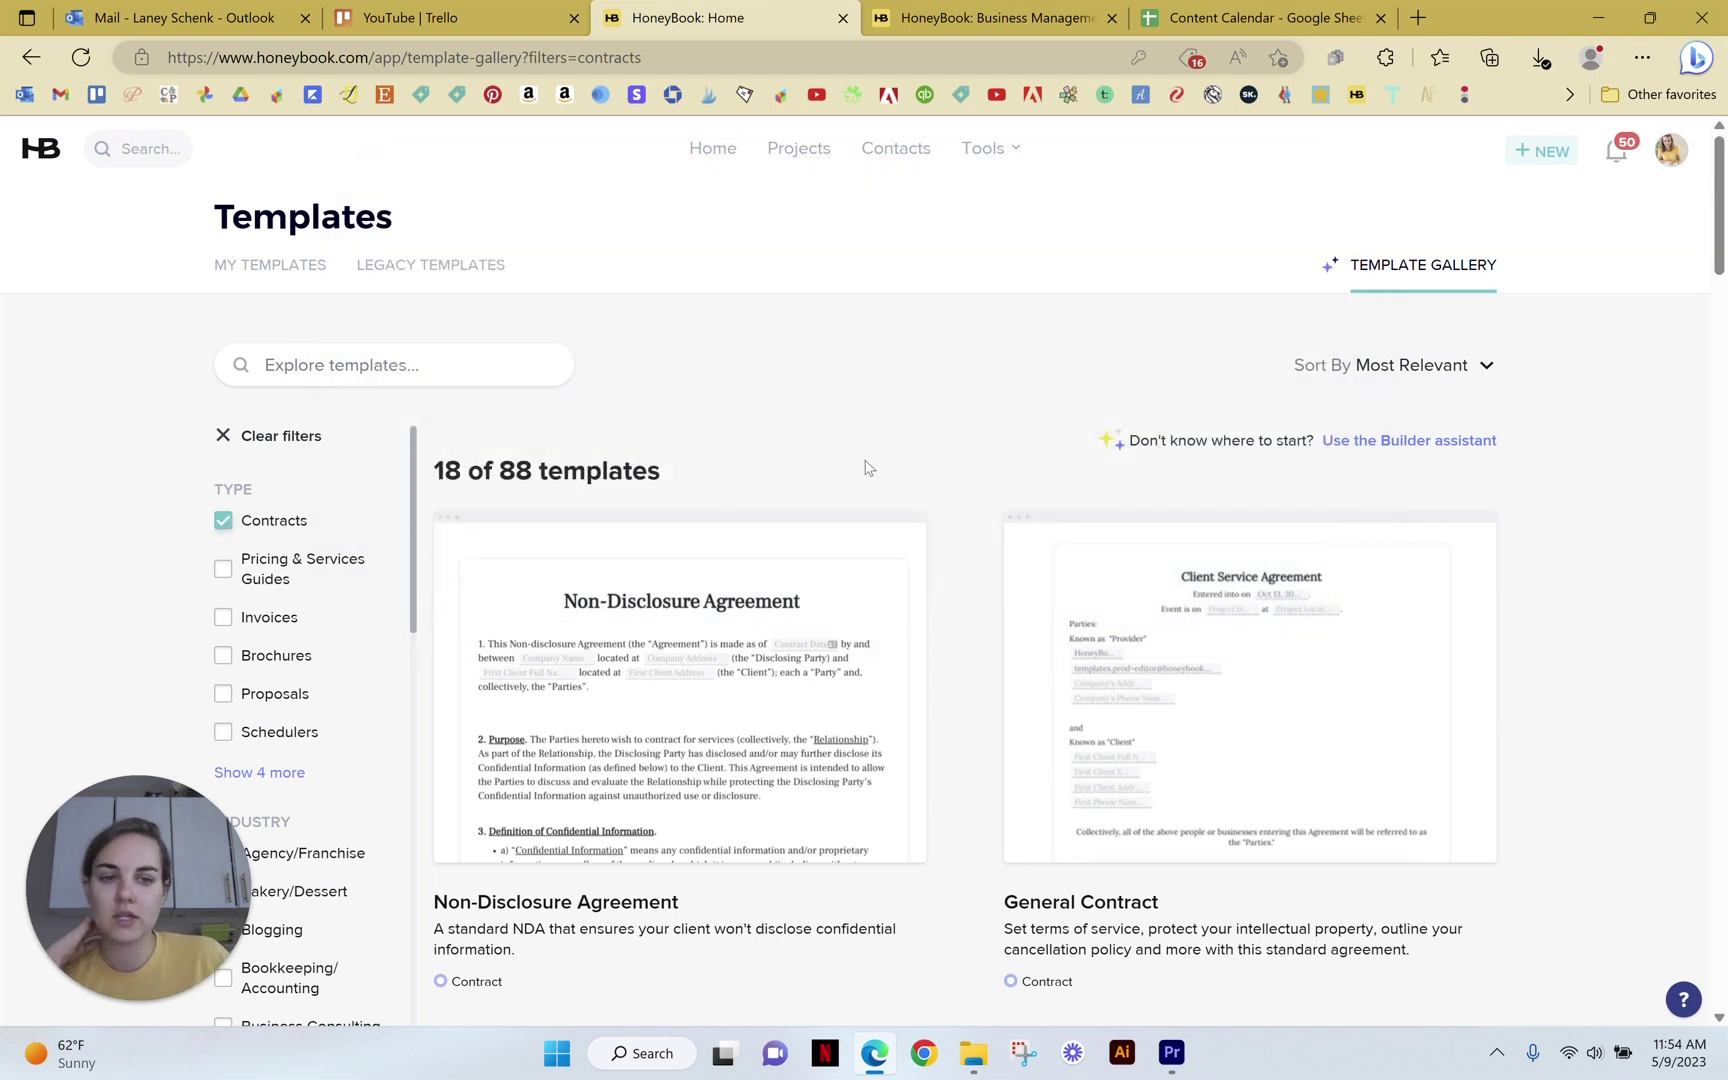
pyautogui.scroll(-5, 868, 467)
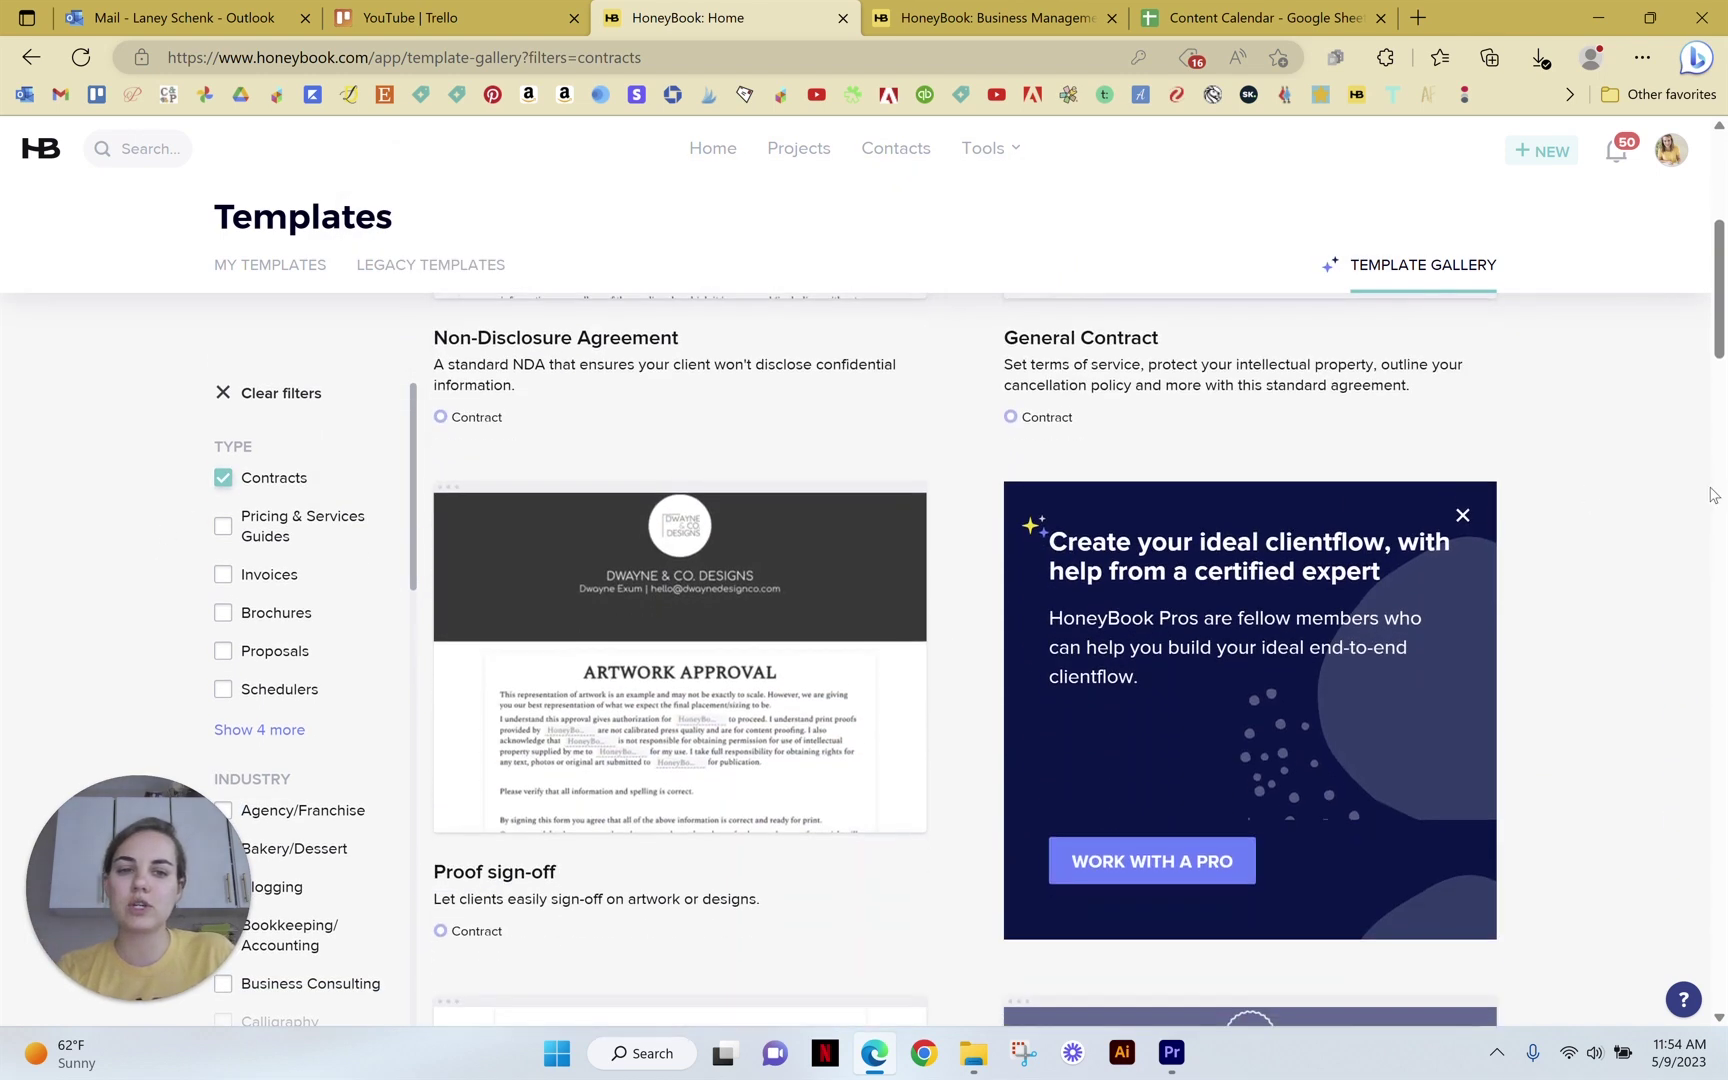
pyautogui.click(1463, 516)
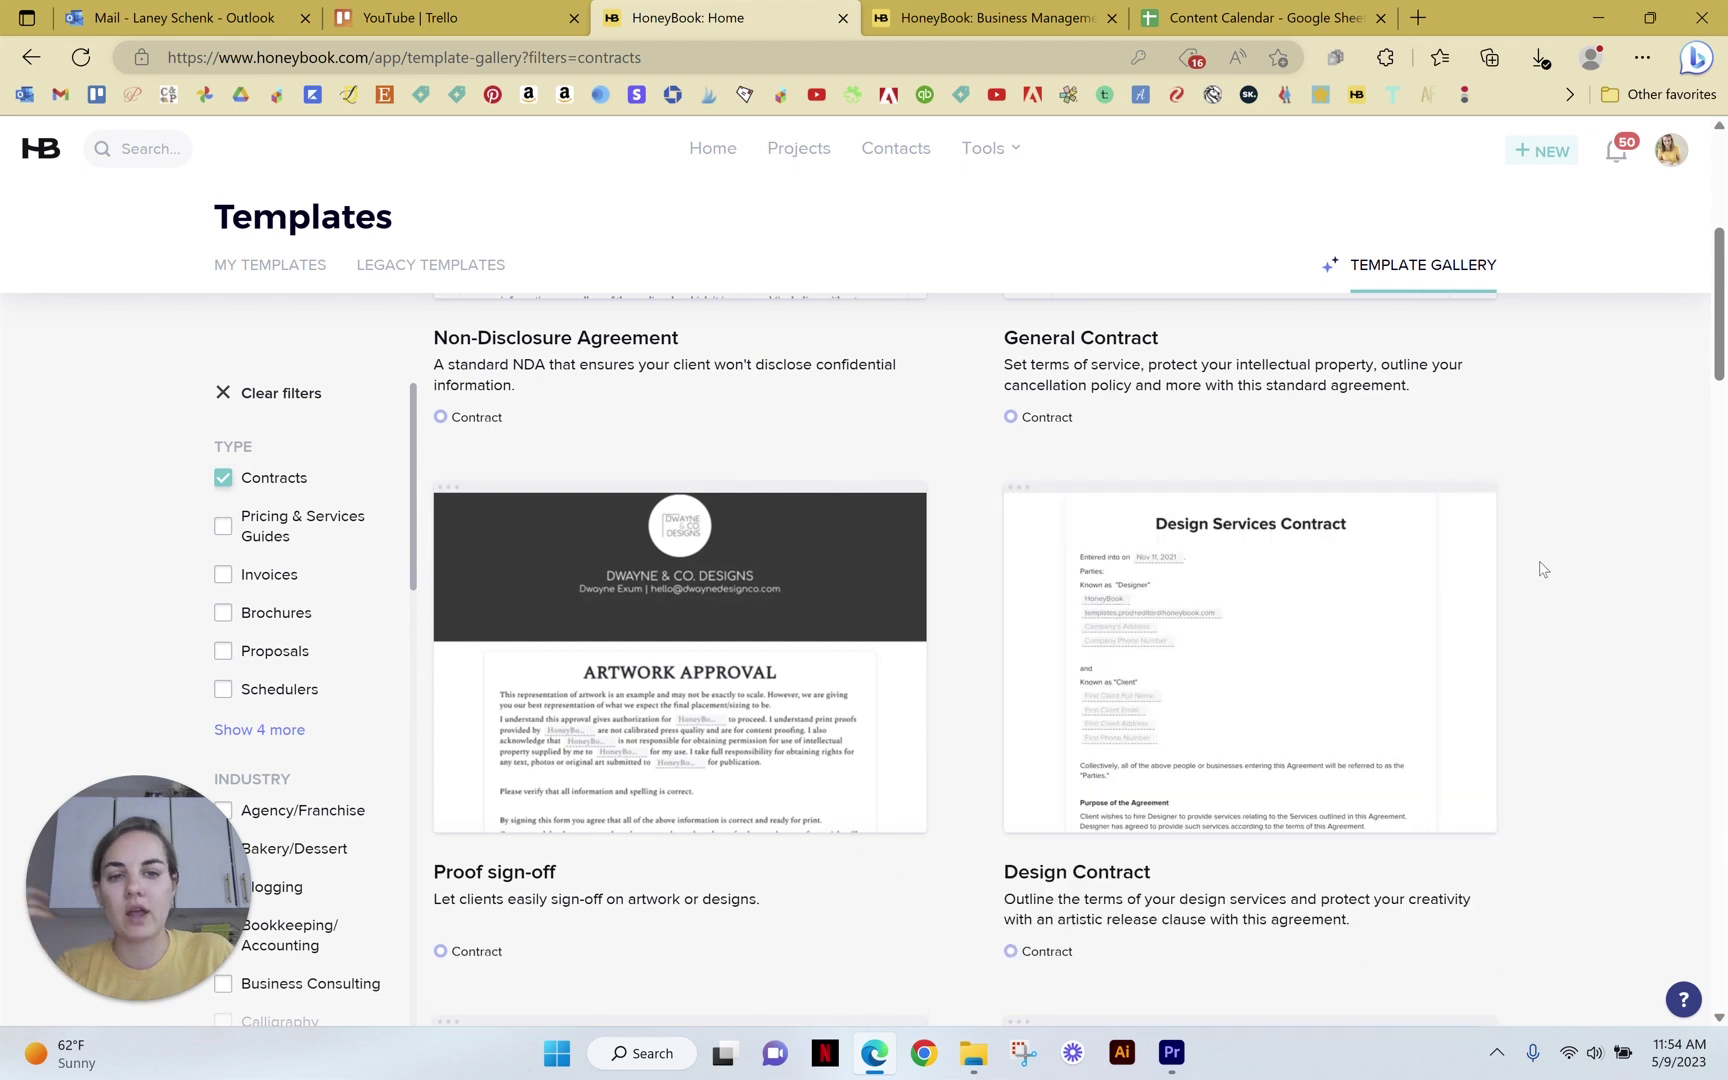
pyautogui.scroll(4, 1535, 575)
pyautogui.scroll(-3, 1159, 497)
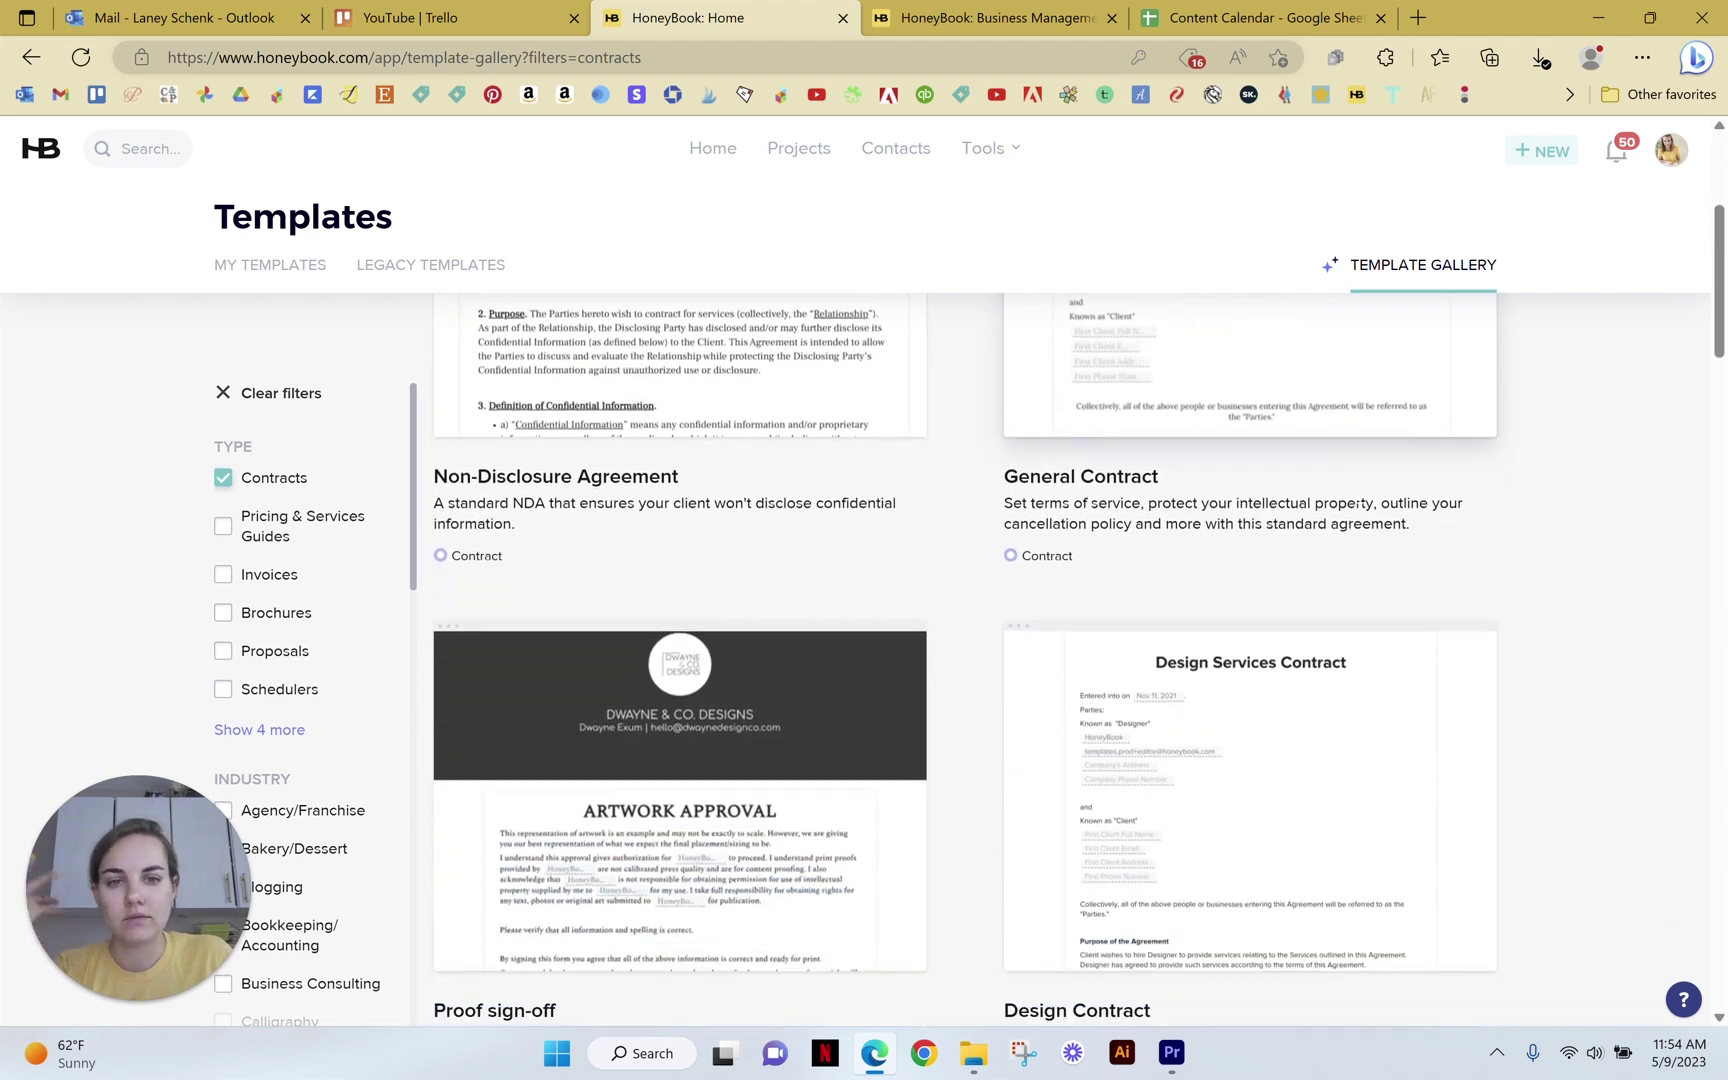
pyautogui.scroll(-3, 1555, 599)
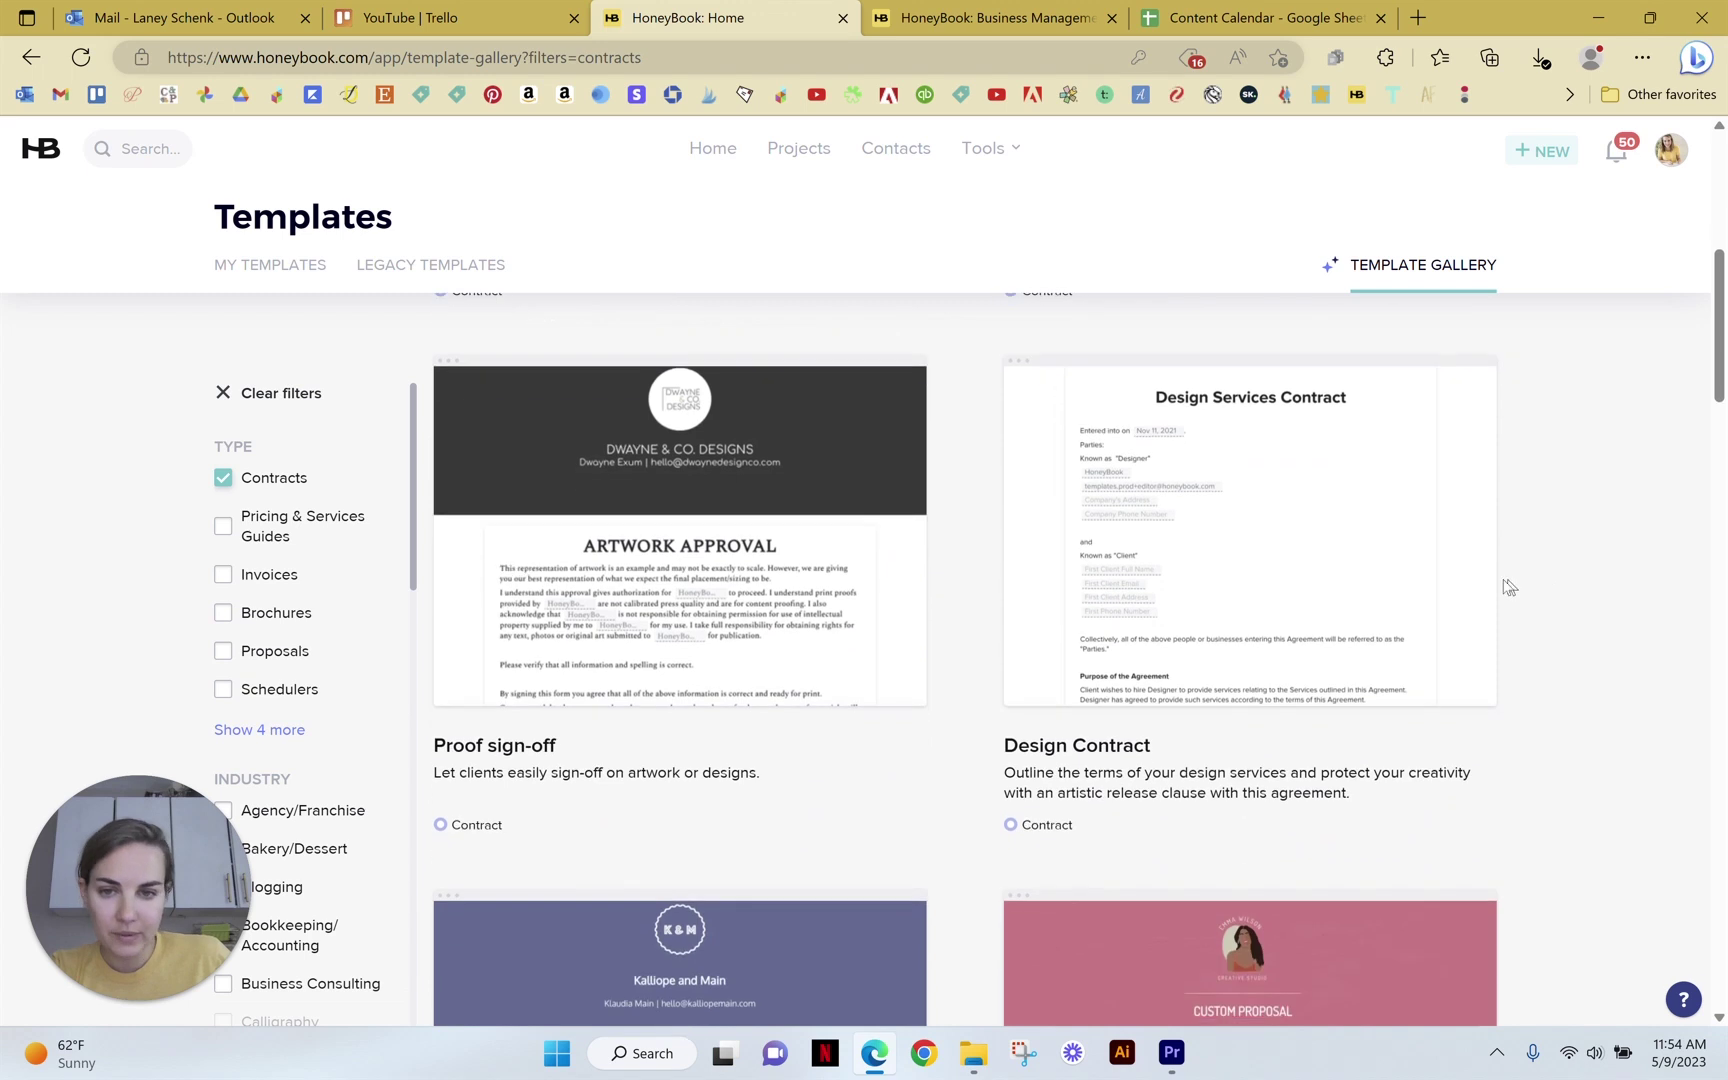
pyautogui.scroll(-6, 1627, 621)
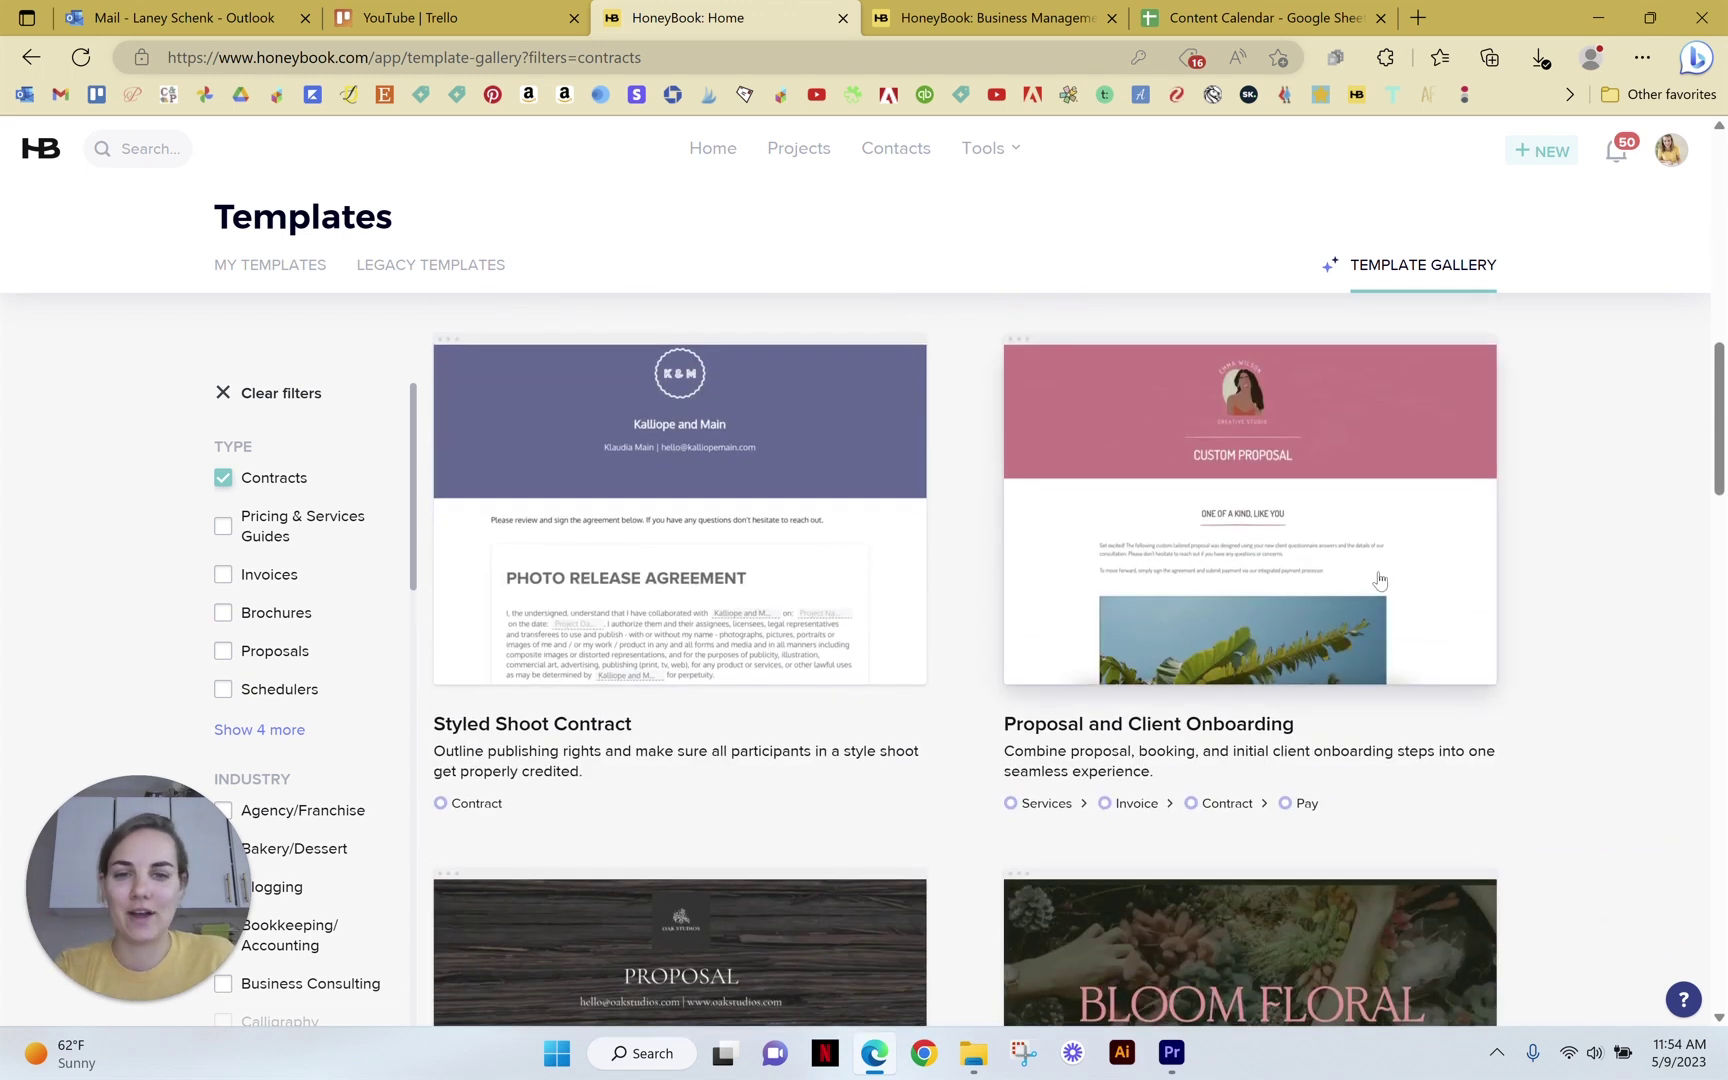
pyautogui.click(1205, 531)
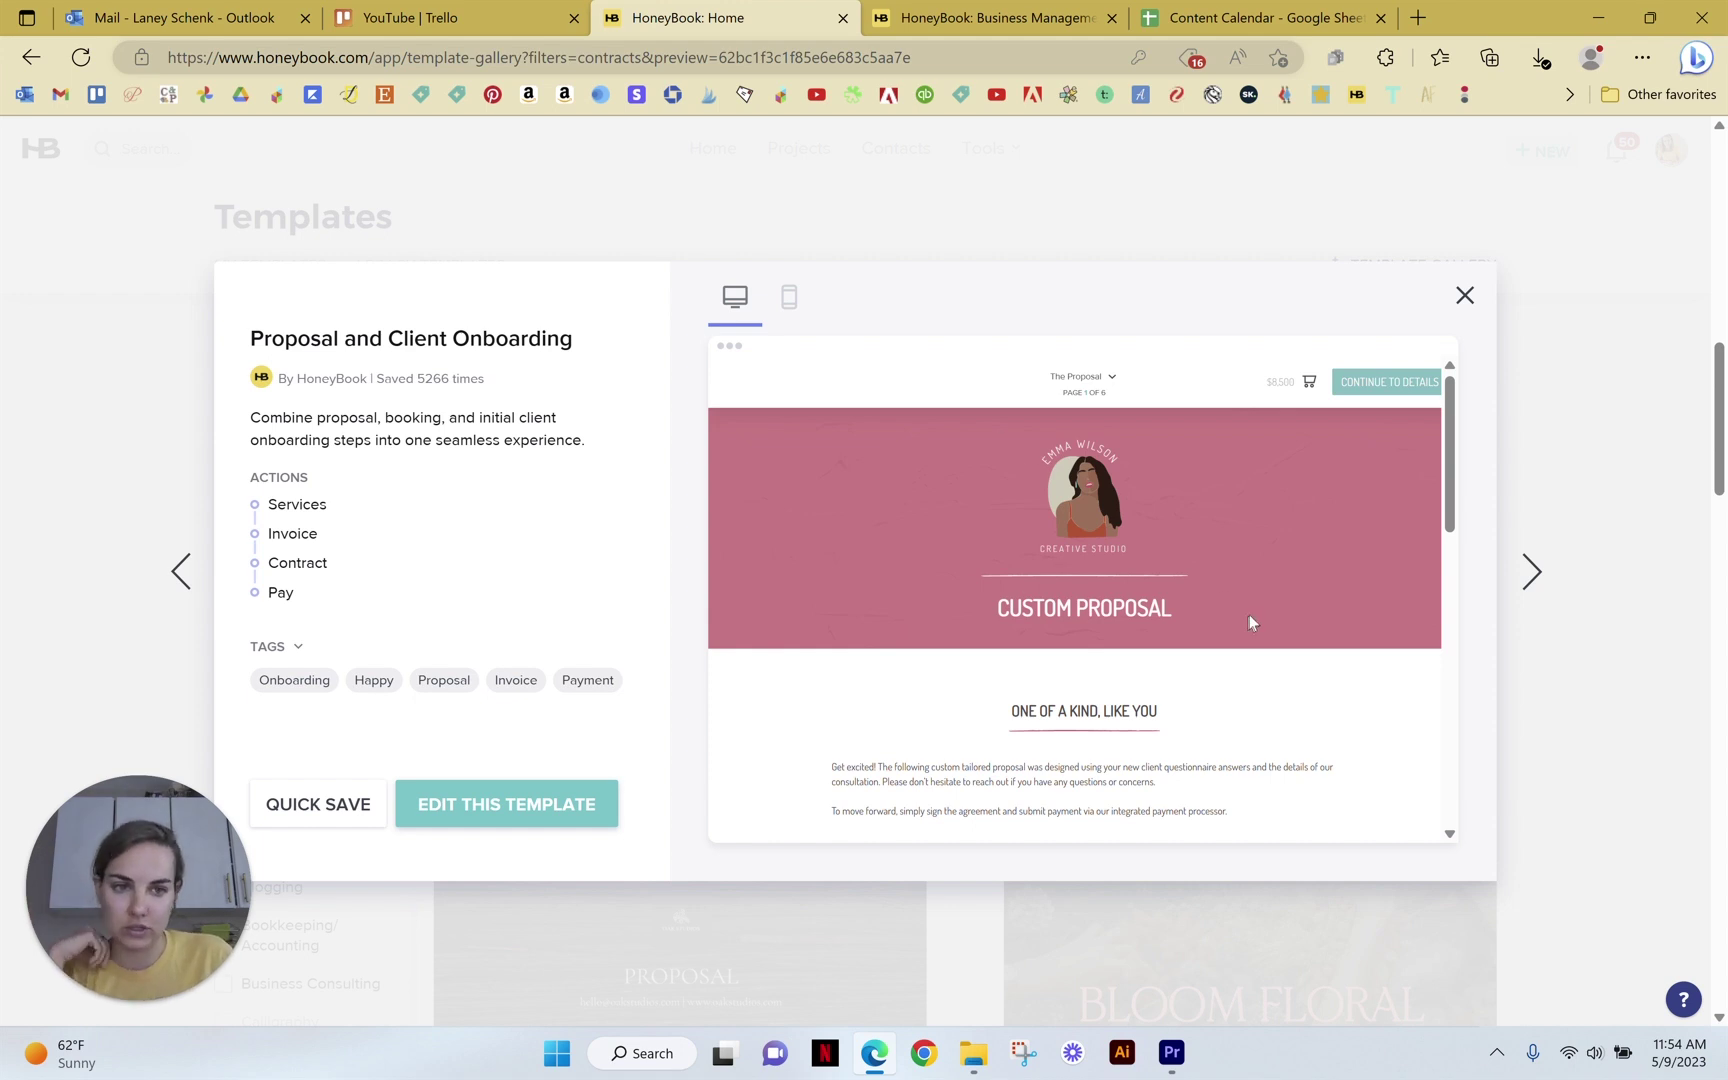
# Scroll each preview page via Continue to Details and Continue to Contract, then close the preview
pyautogui.moveTo(1449, 458); pyautogui.dragTo(1435, 768)
pyautogui.click(1245, 820)
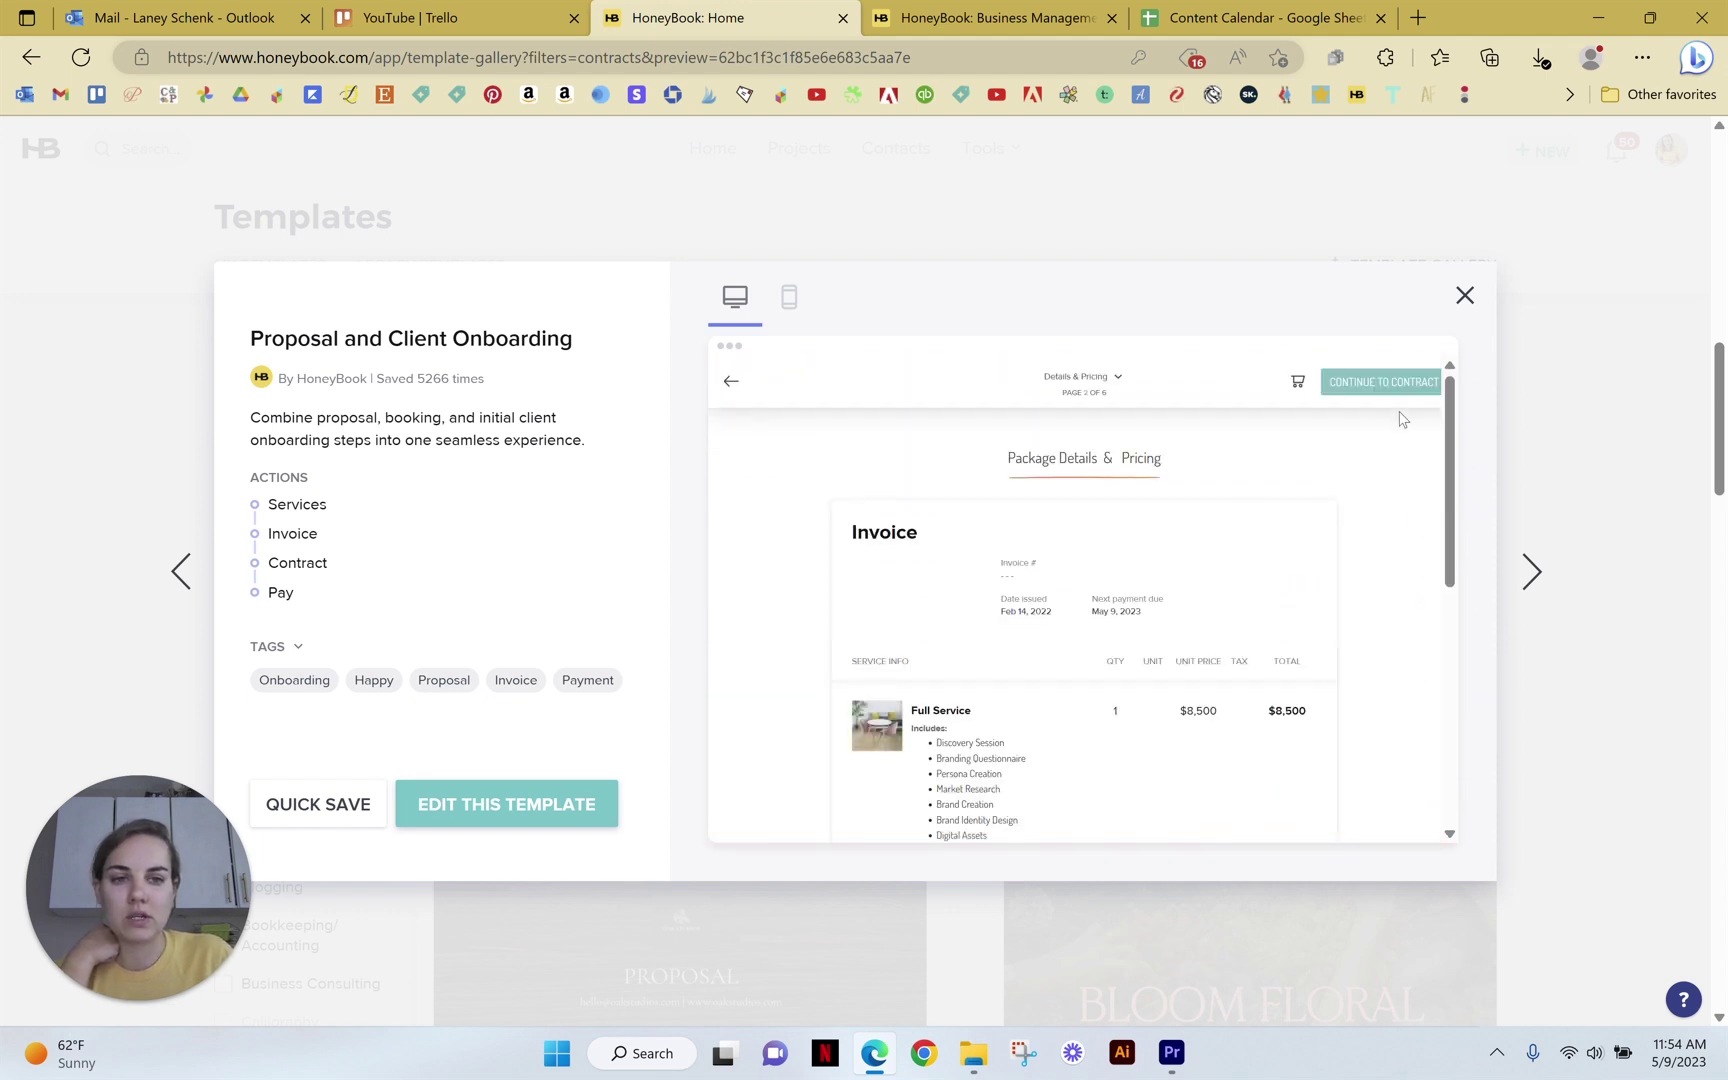
pyautogui.moveTo(1448, 403); pyautogui.dragTo(1445, 655)
pyautogui.click(1280, 817)
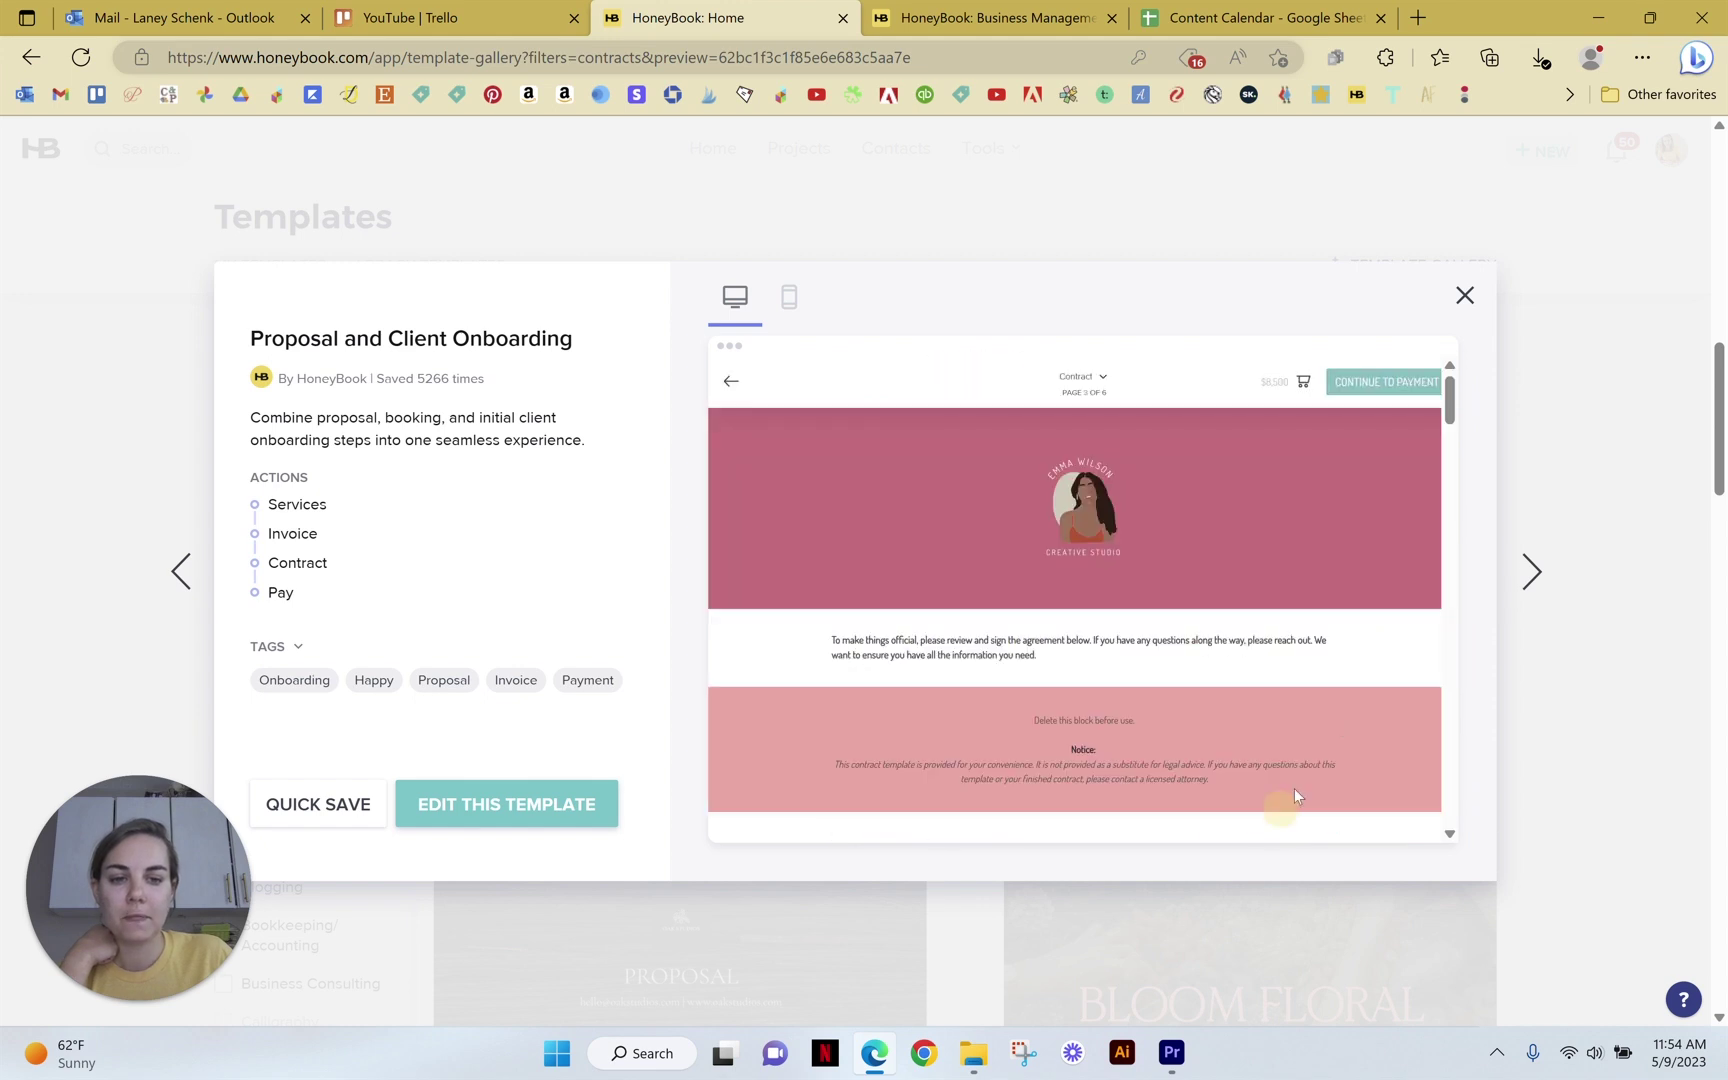
pyautogui.click(1451, 403)
pyautogui.moveTo(1451, 403); pyautogui.dragTo(1446, 593)
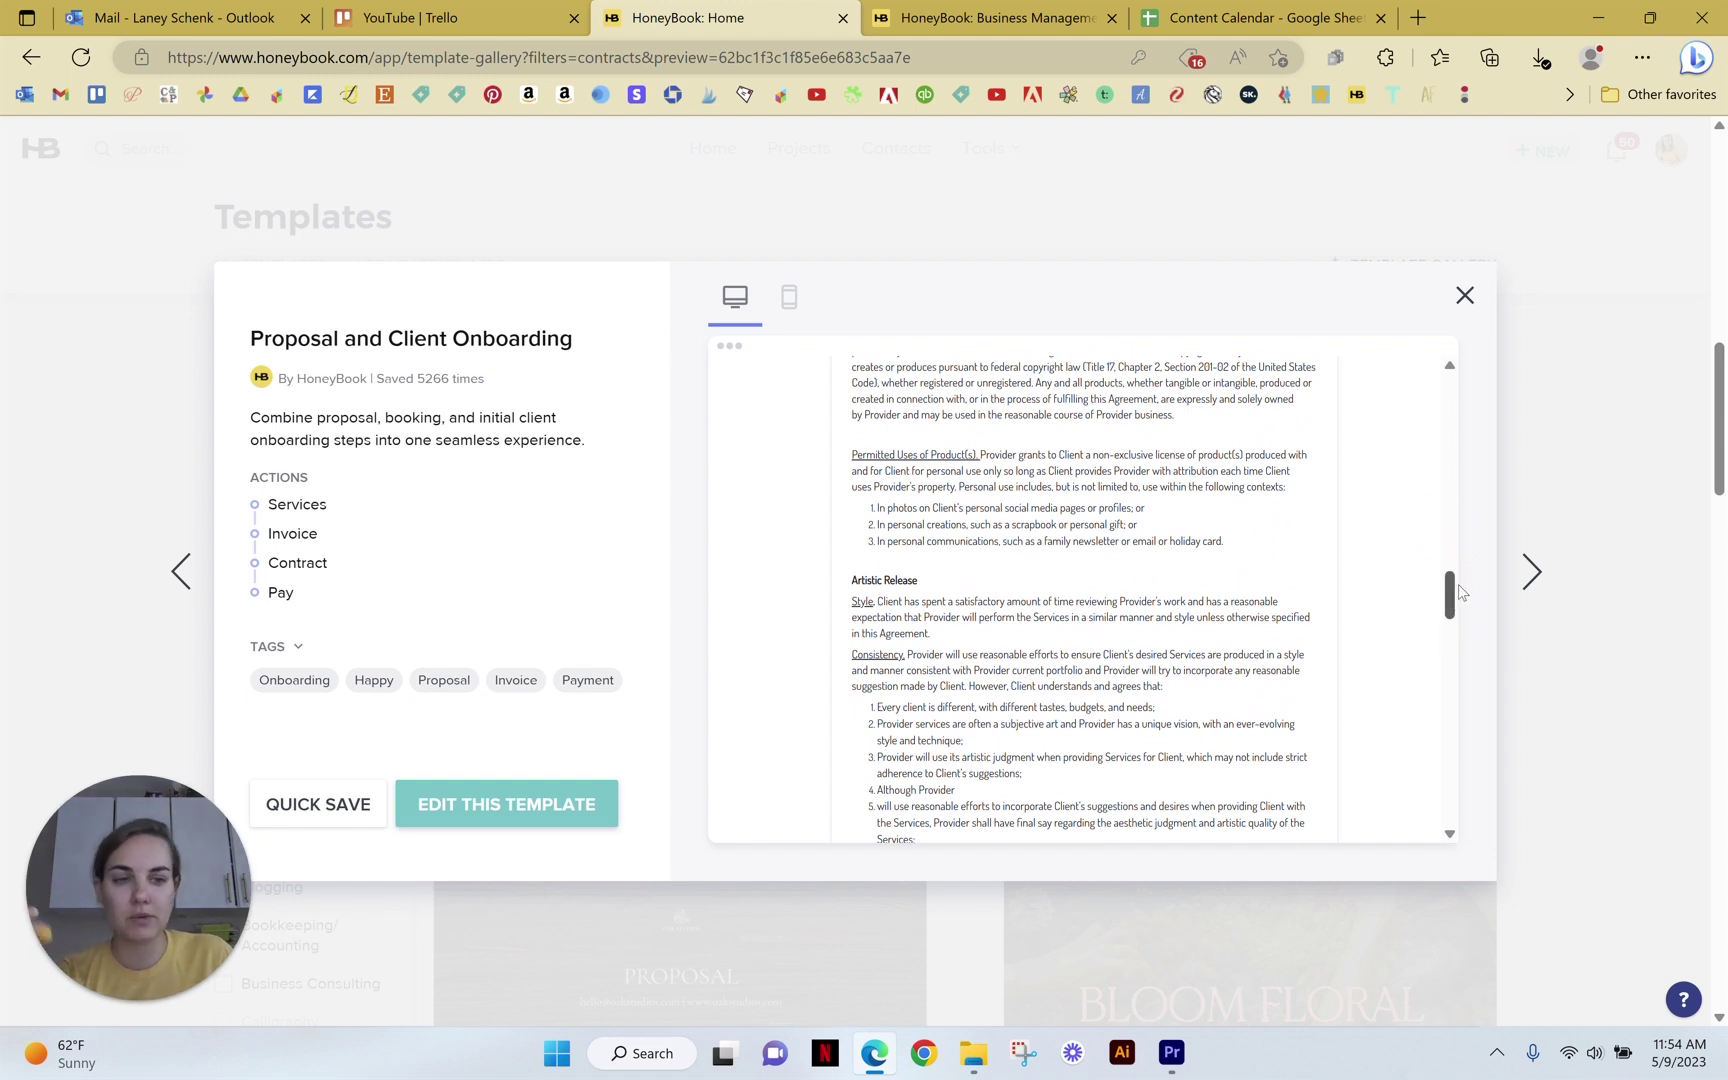
pyautogui.click(1450, 588)
pyautogui.moveTo(1450, 588); pyautogui.dragTo(1453, 800)
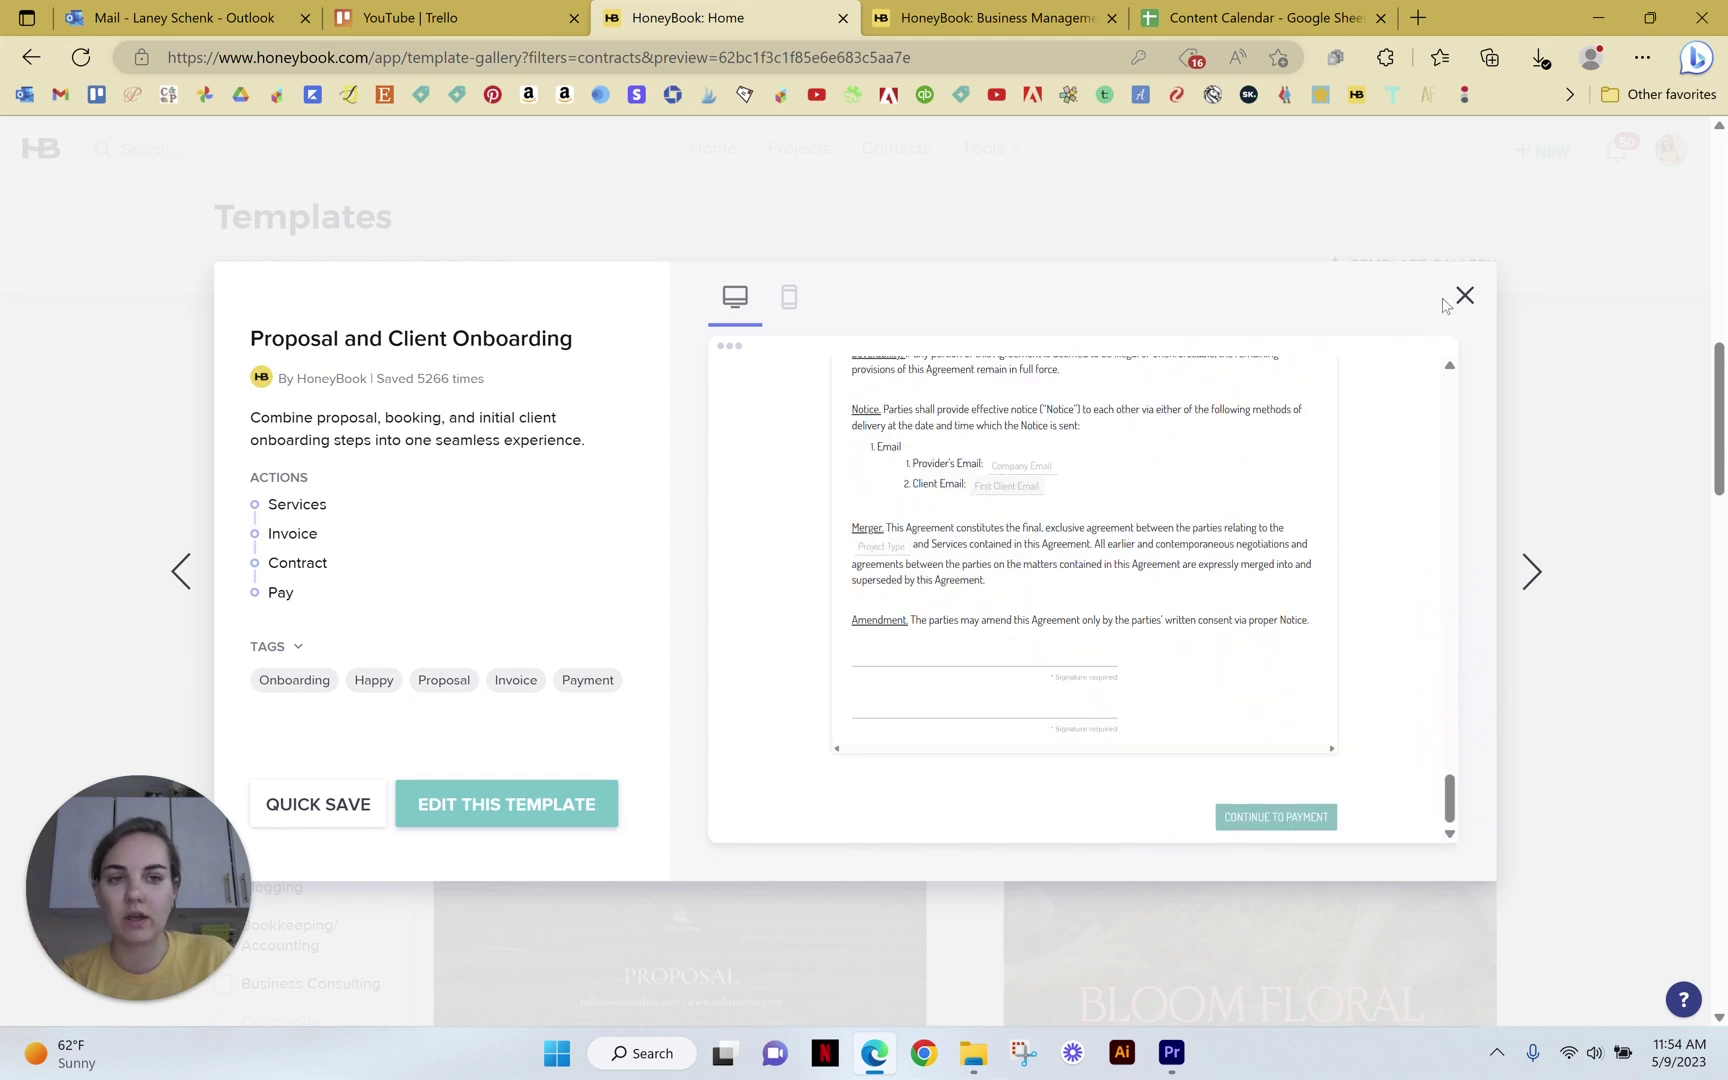
pyautogui.click(1463, 296)
pyautogui.scroll(1, 1663, 589)
pyautogui.scroll(2, 660, 800)
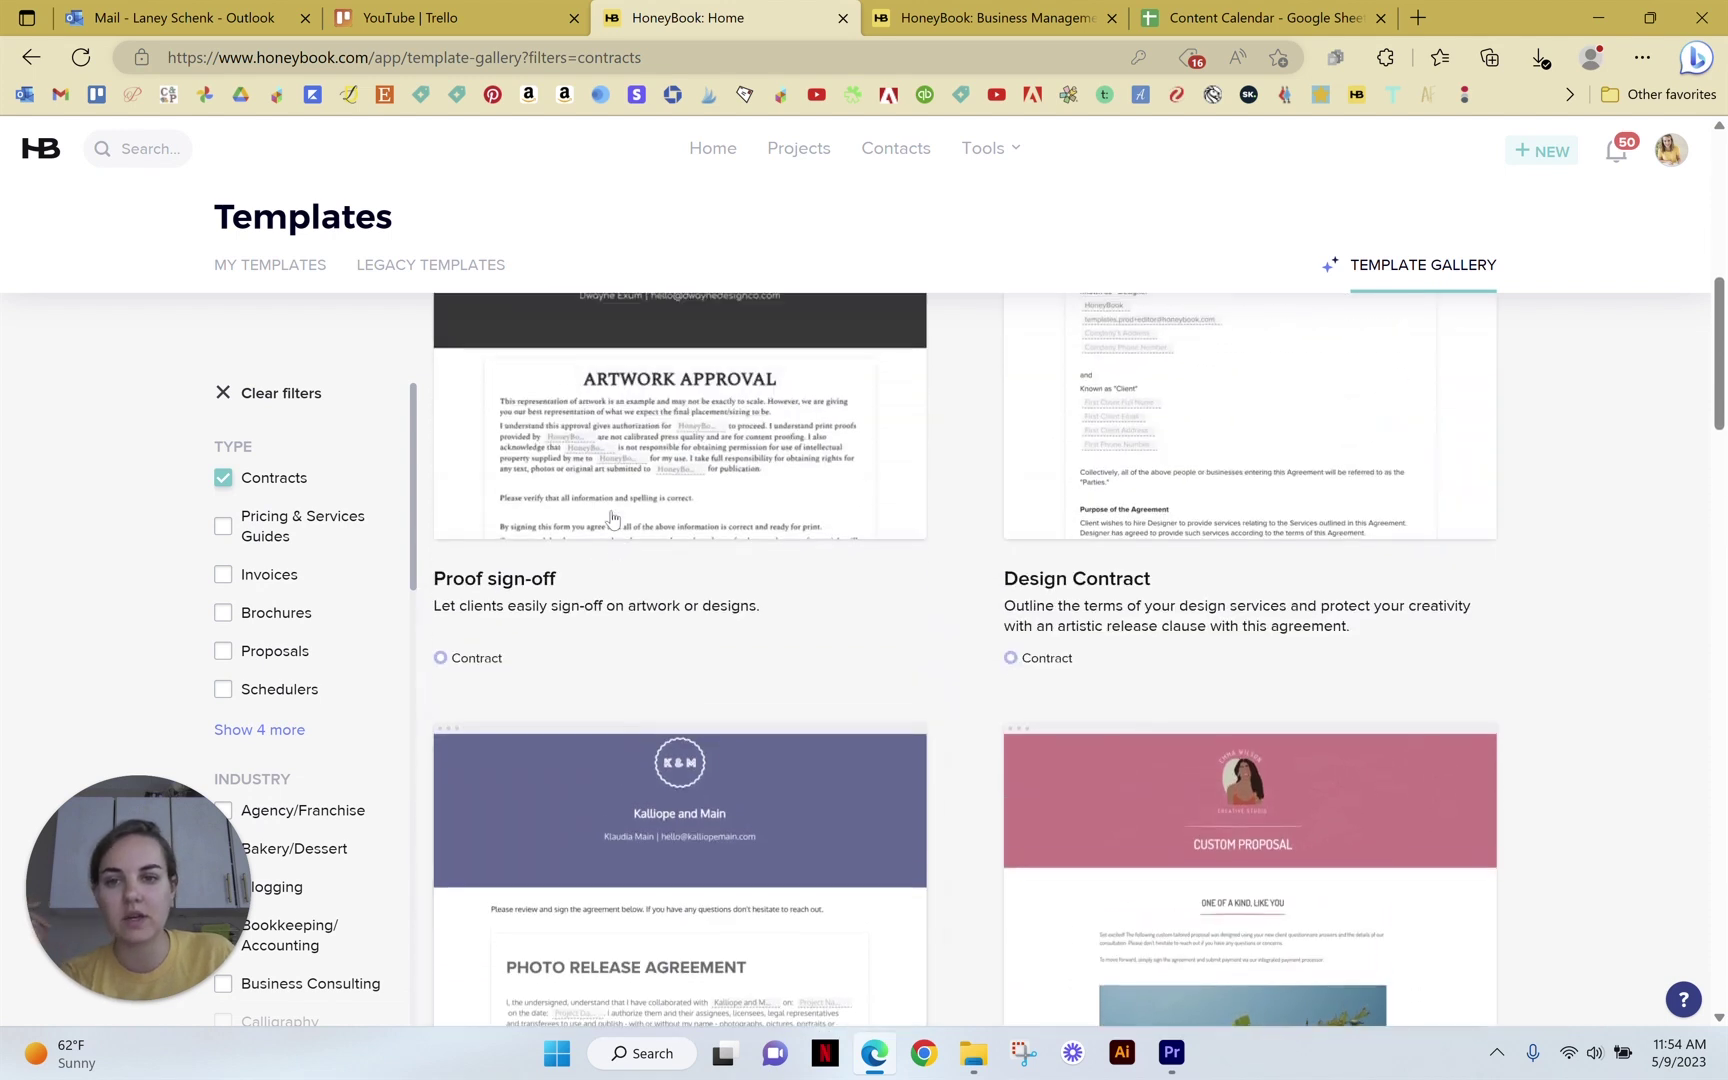
pyautogui.scroll(-6, 1268, 575)
pyautogui.scroll(-2, 1268, 575)
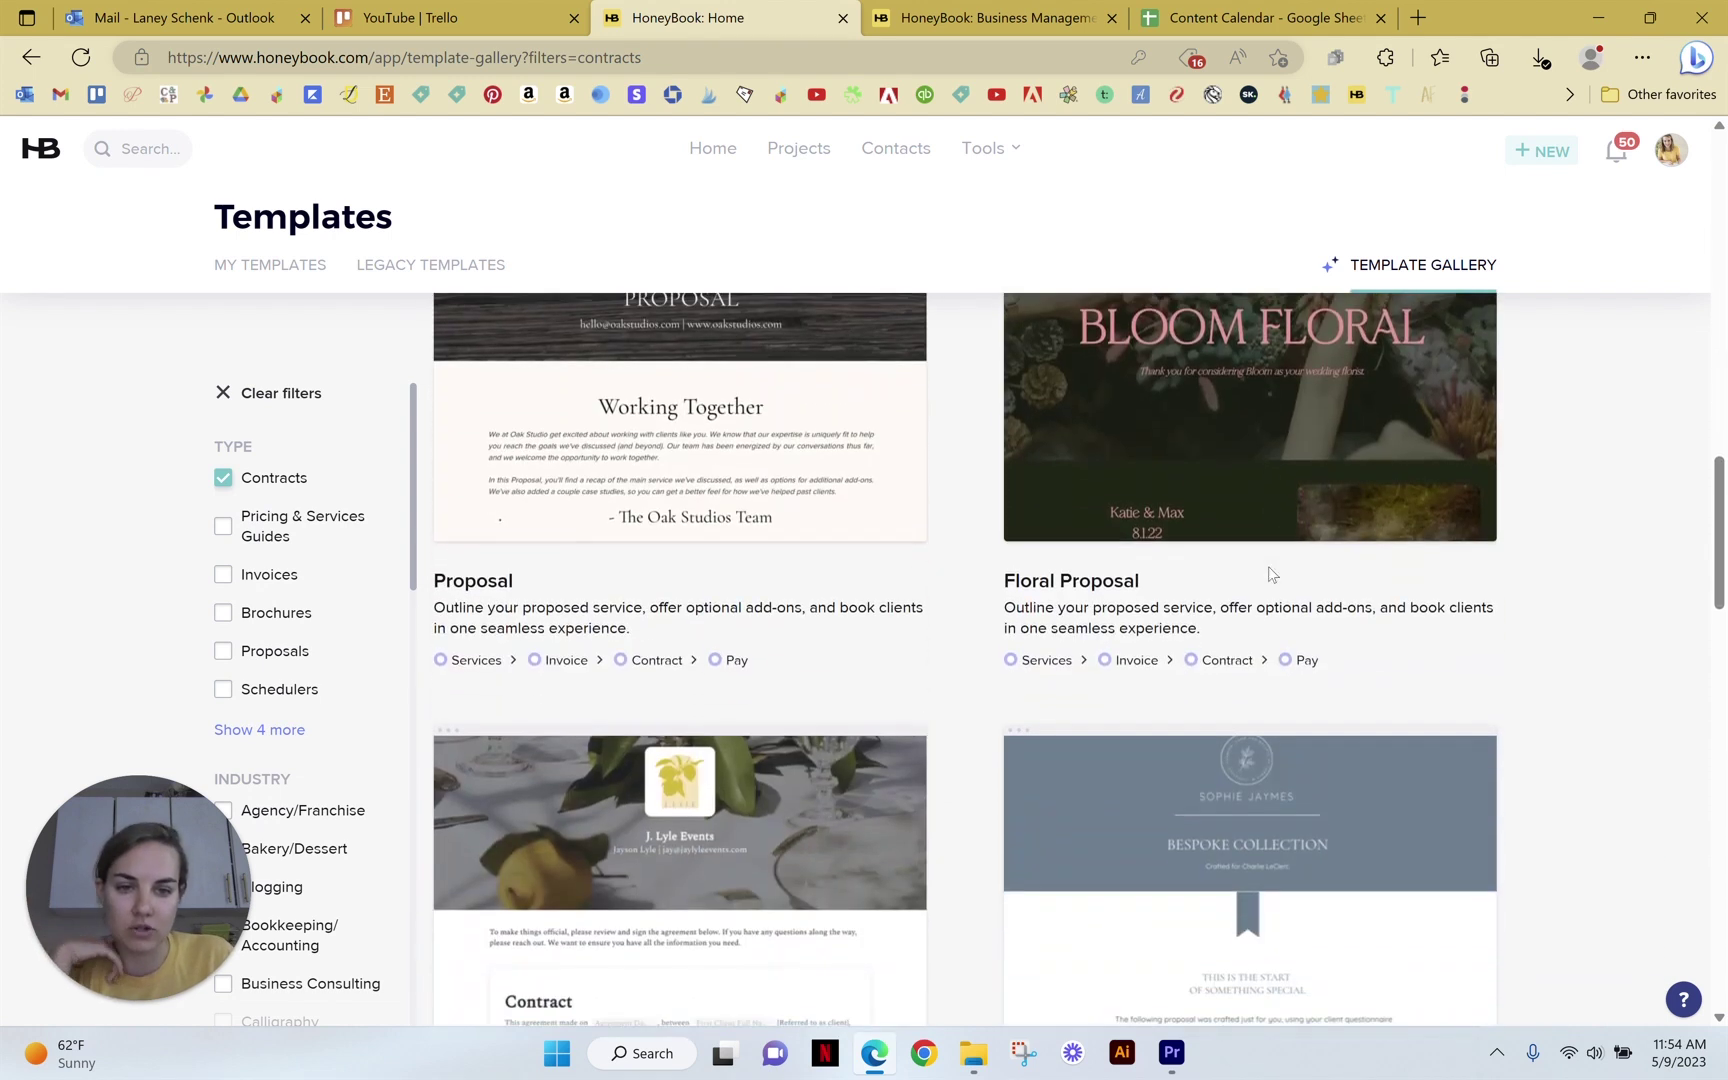
pyautogui.scroll(-5, 1142, 459)
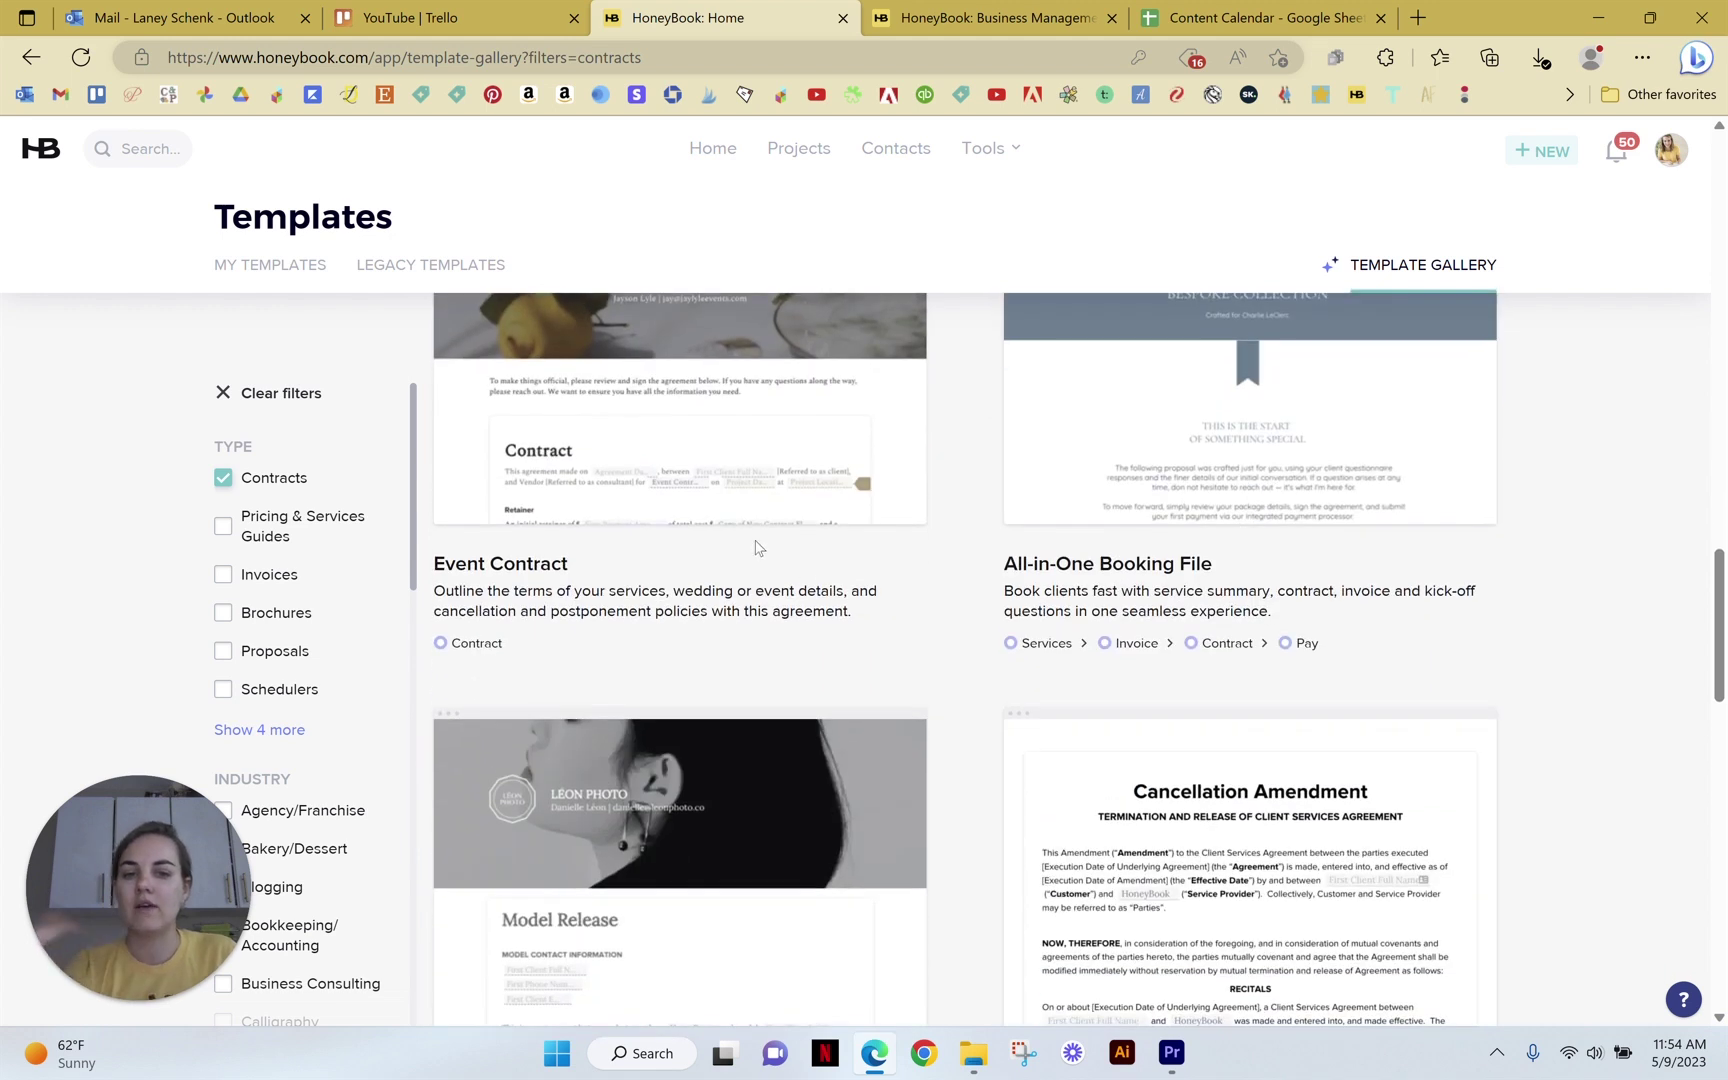
pyautogui.scroll(-5, 1504, 617)
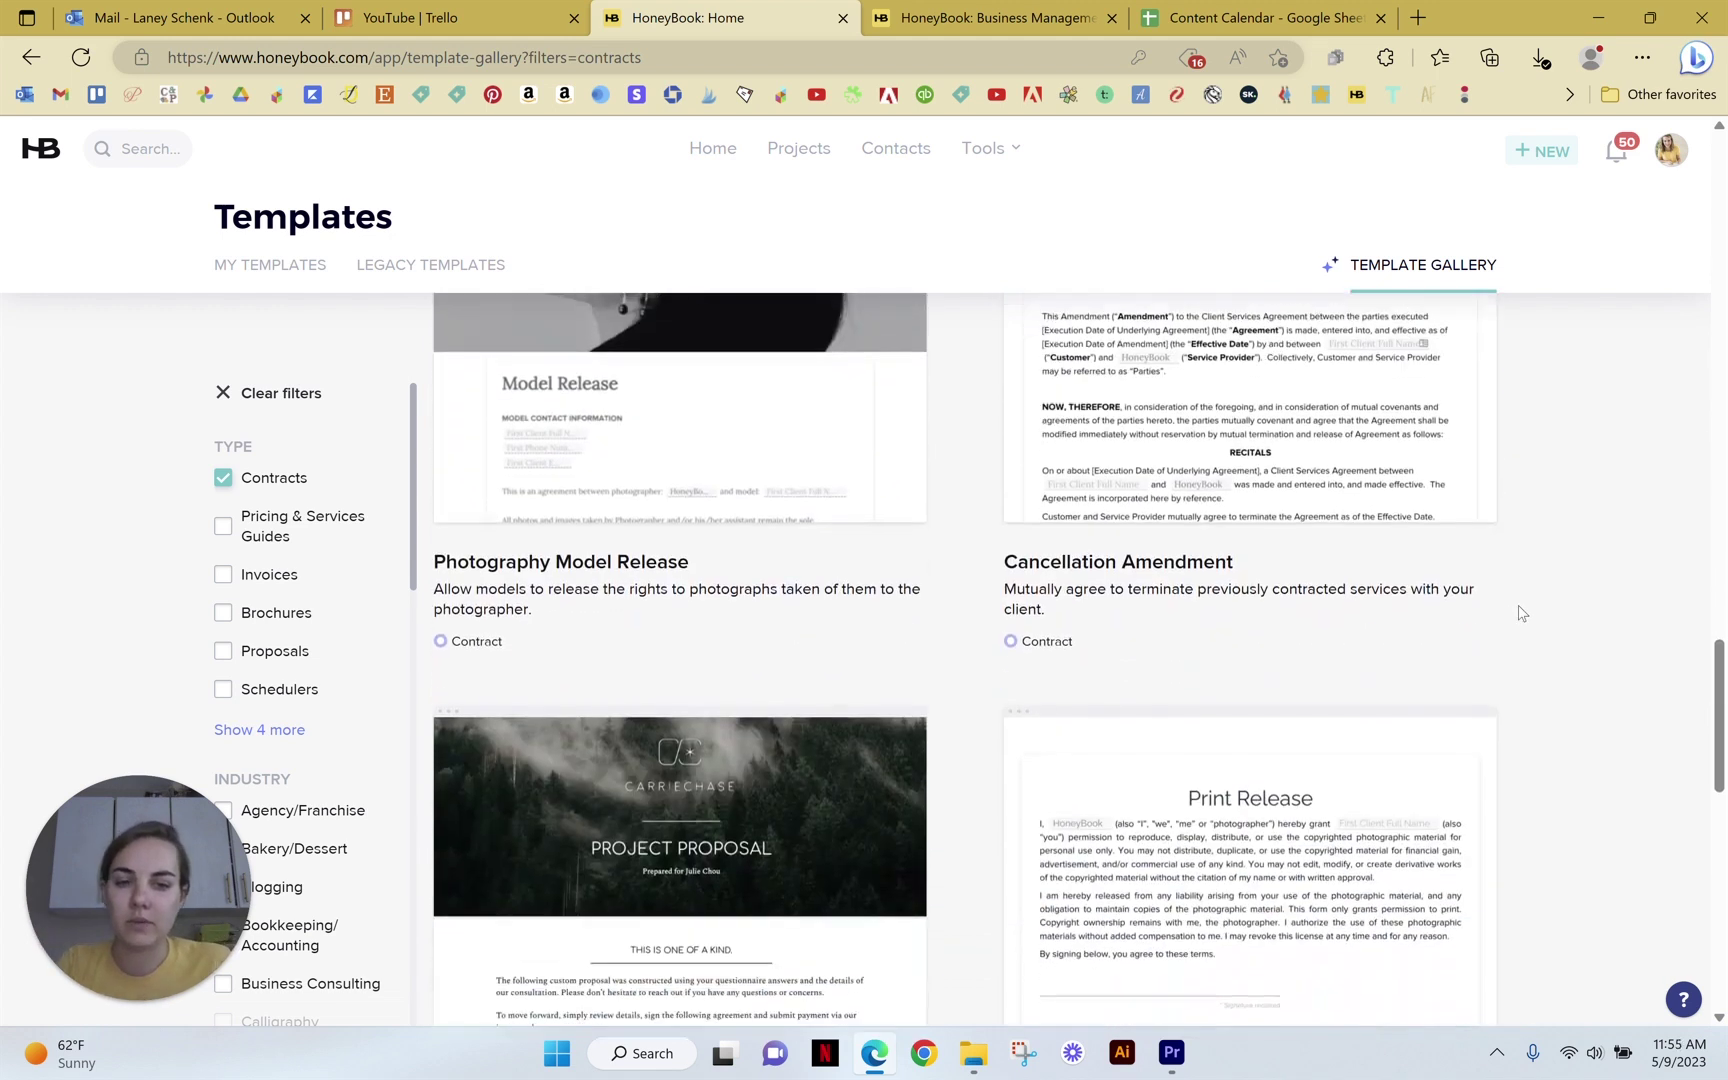
pyautogui.scroll(-3, 1210, 385)
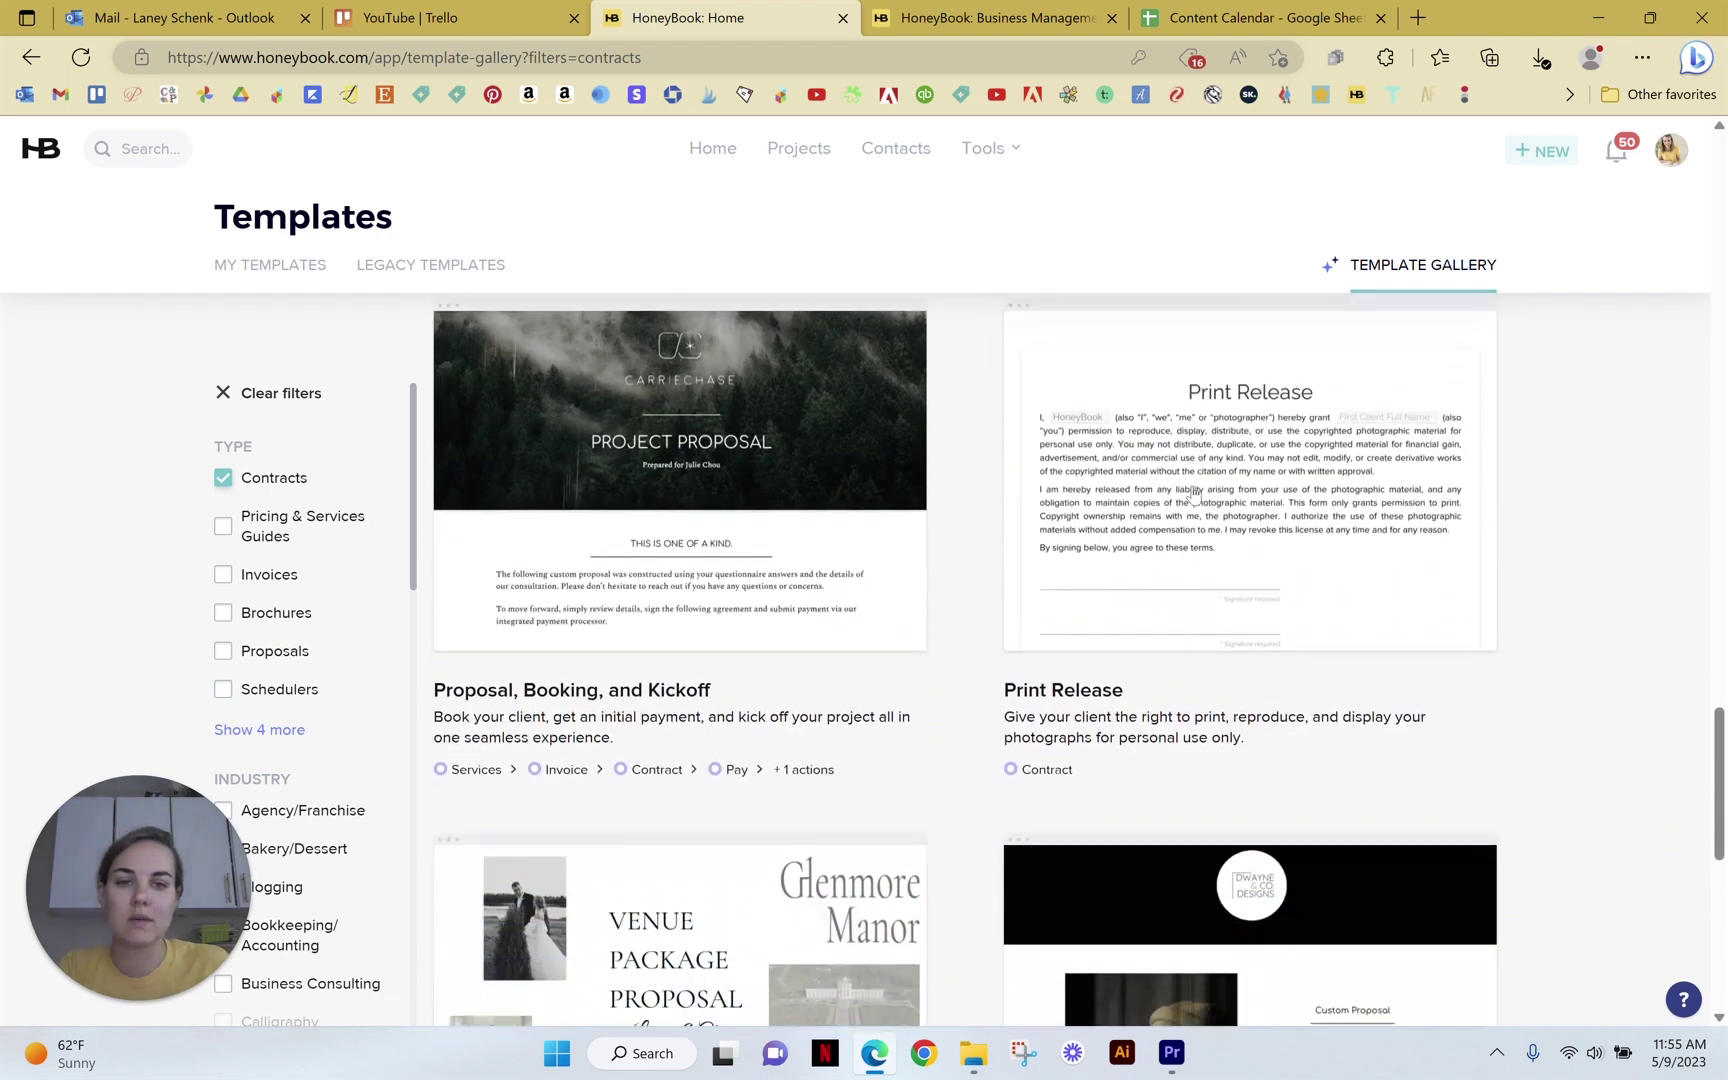
pyautogui.scroll(2, 1210, 385)
pyautogui.scroll(1, 783, 513)
pyautogui.scroll(-5, 883, 540)
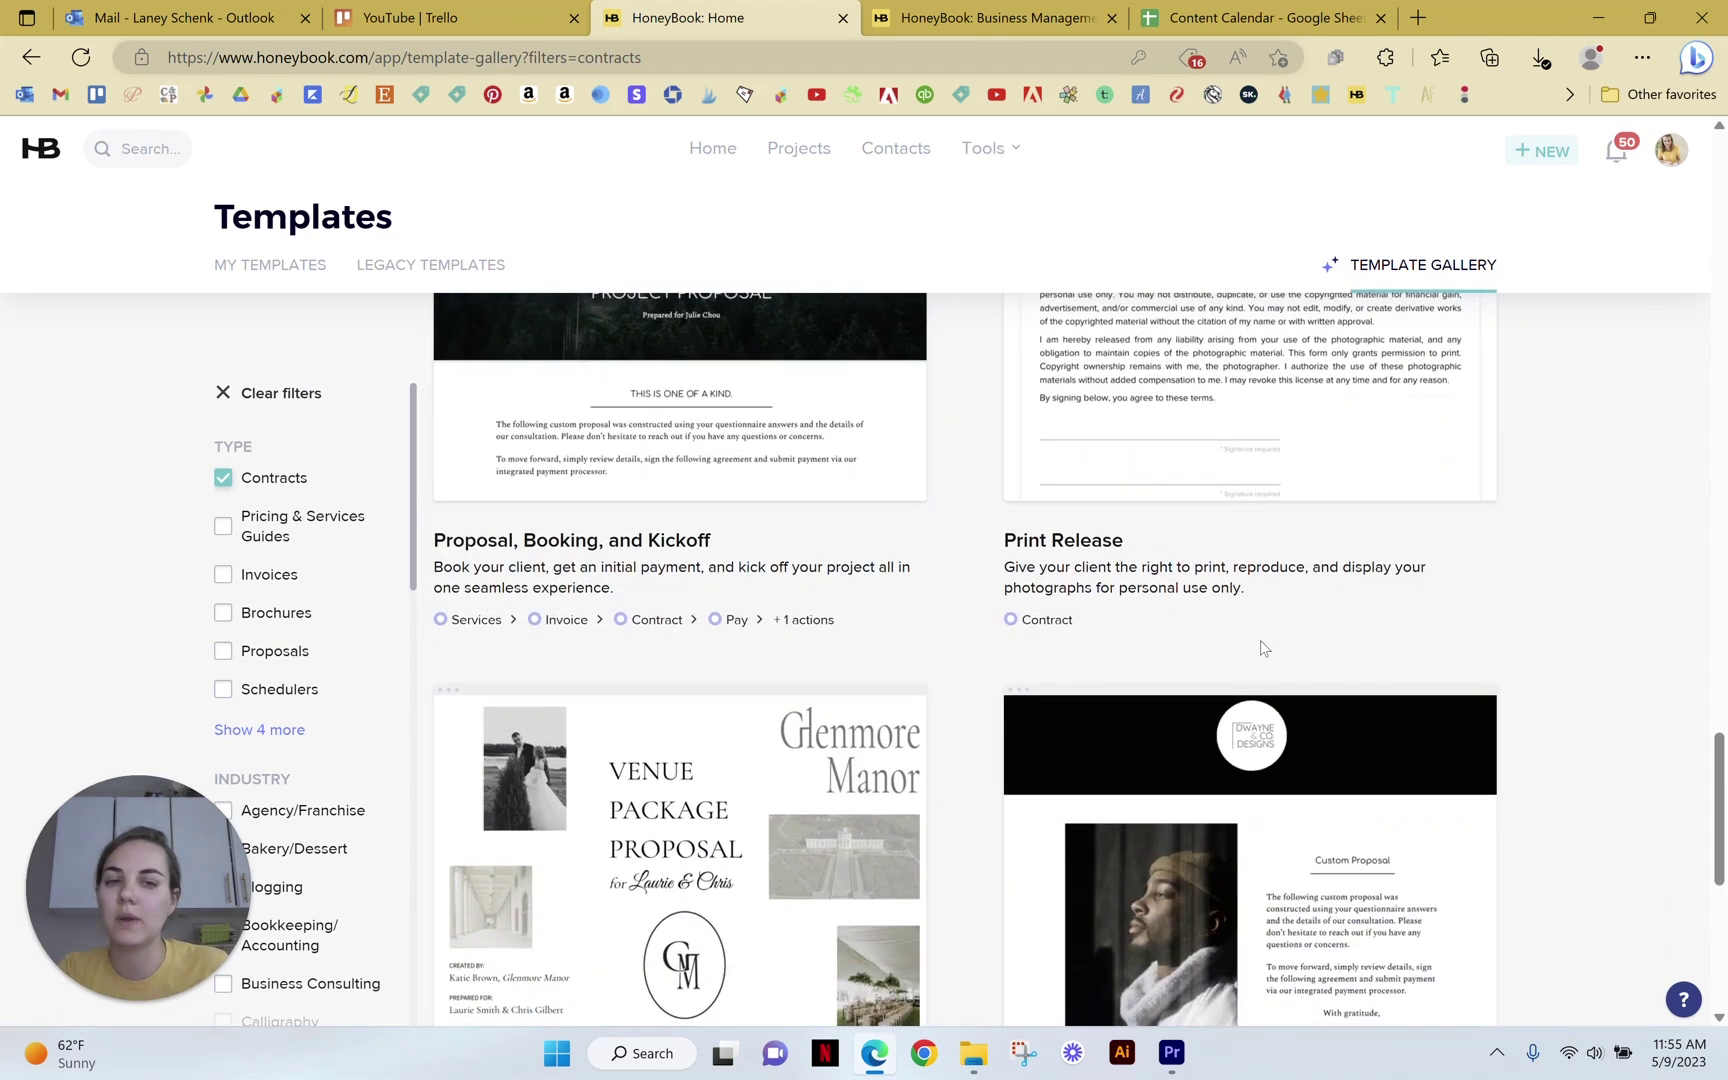
pyautogui.scroll(-5, 967, 911)
pyautogui.scroll(4, 1262, 771)
pyautogui.scroll(3, 1300, 765)
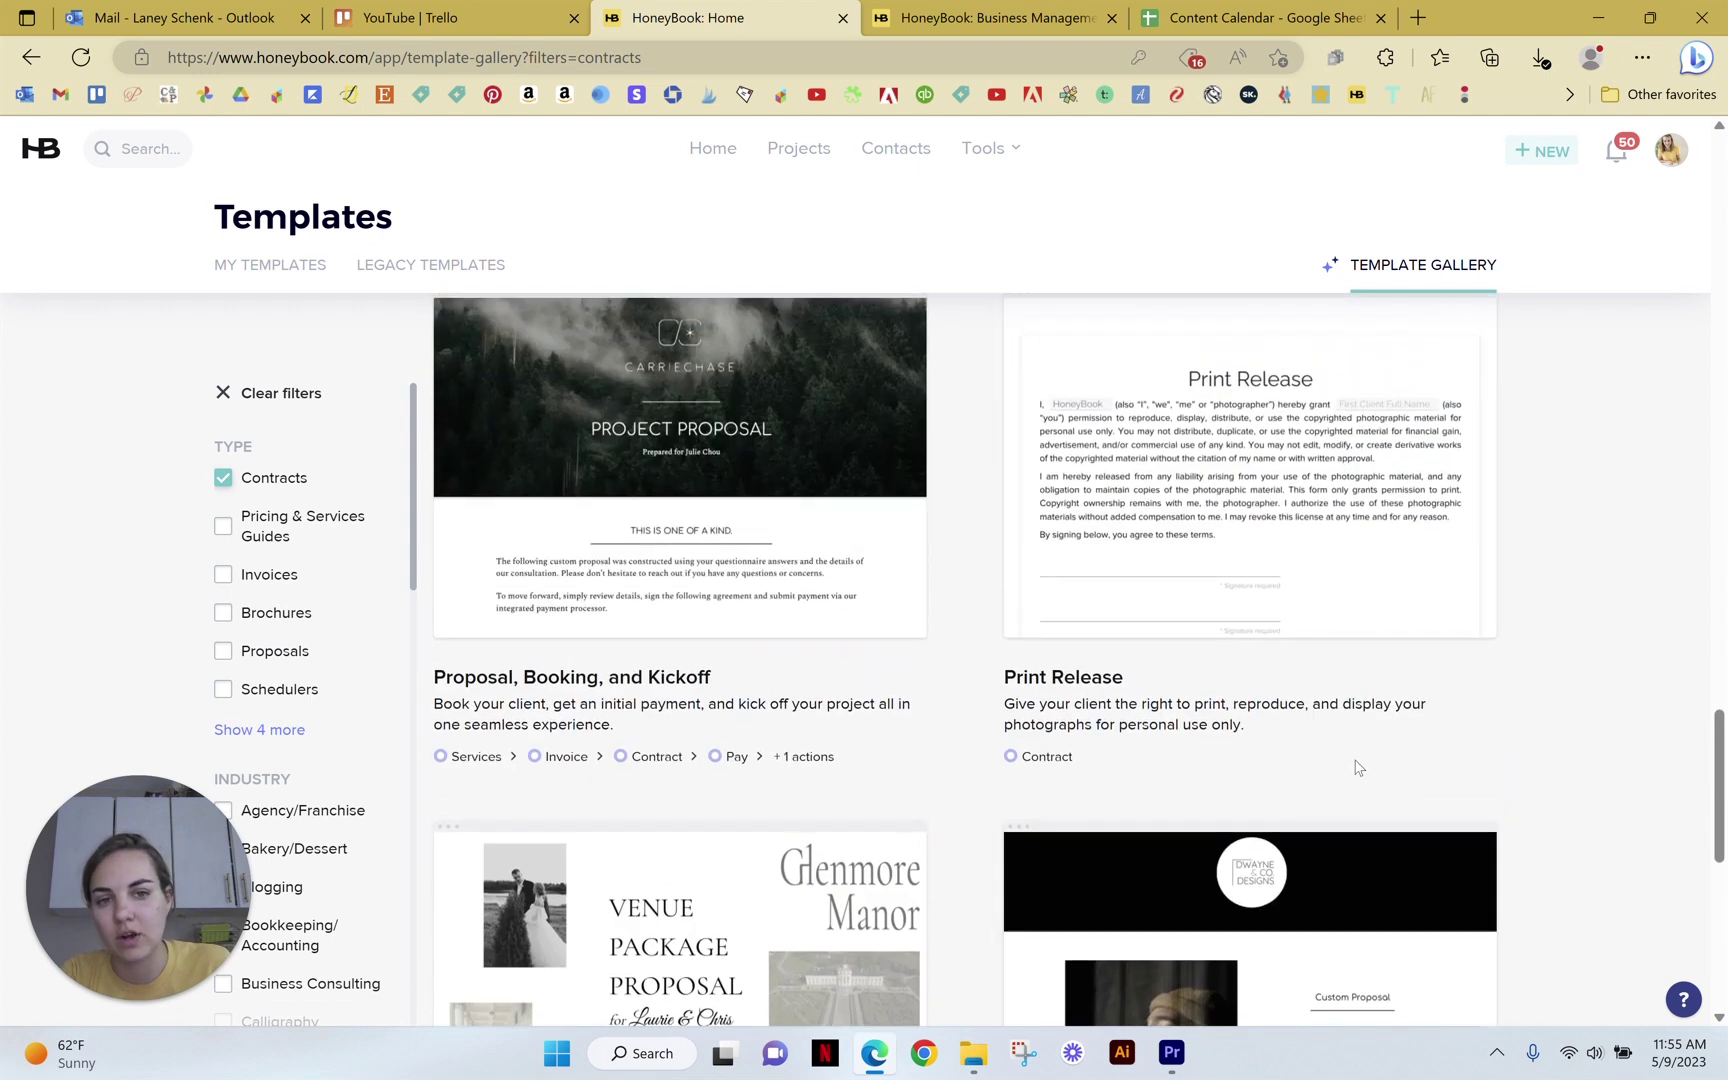
pyautogui.scroll(10, 860, 880)
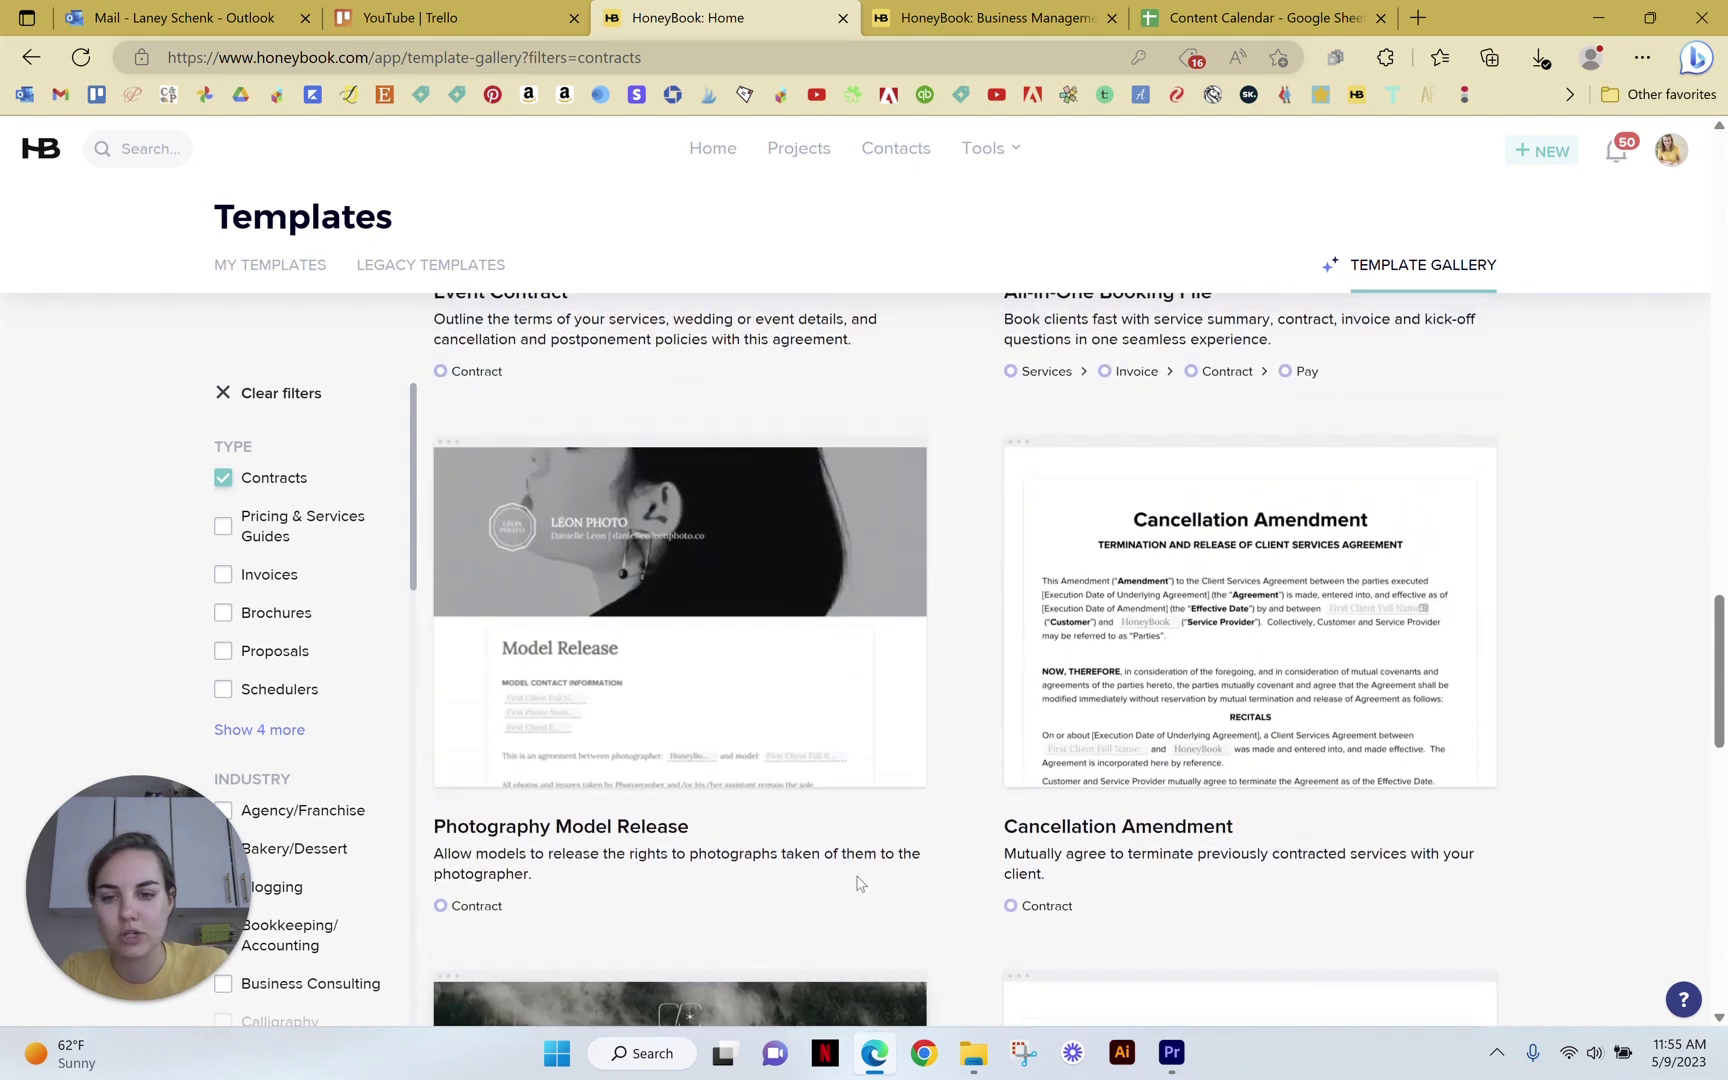
pyautogui.scroll(10, 855, 875)
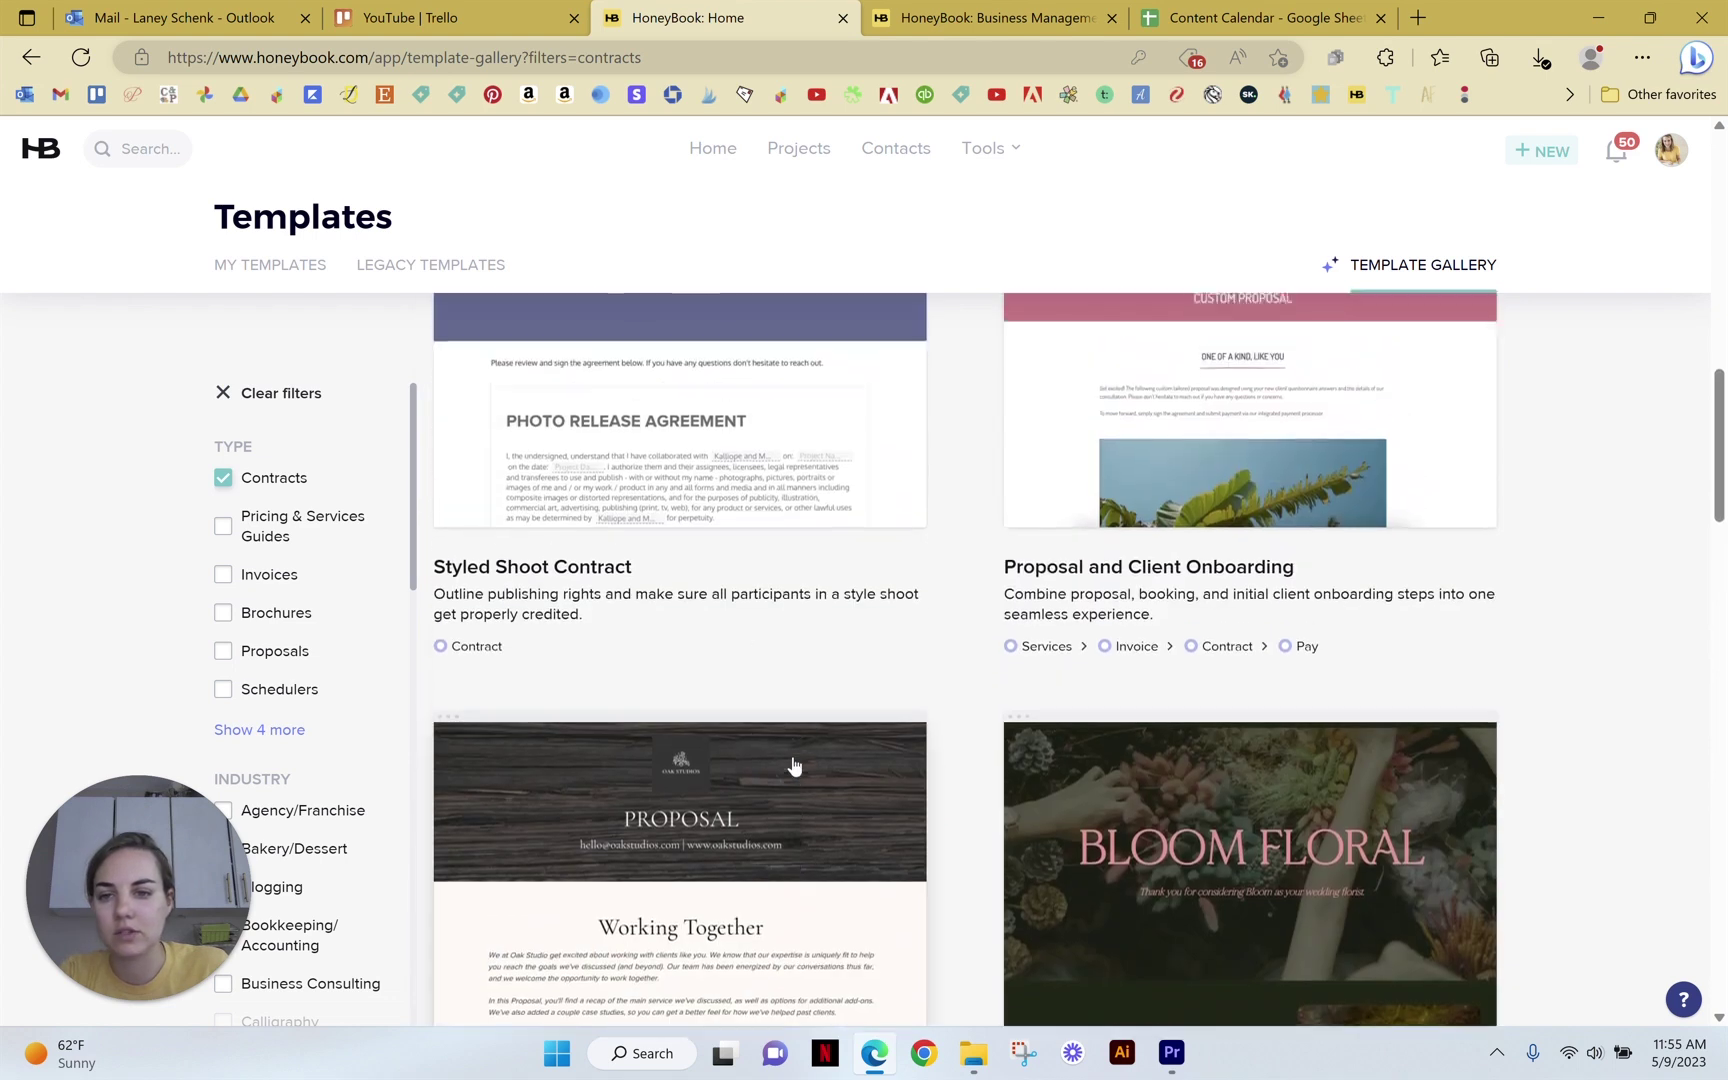
pyautogui.click(634, 409)
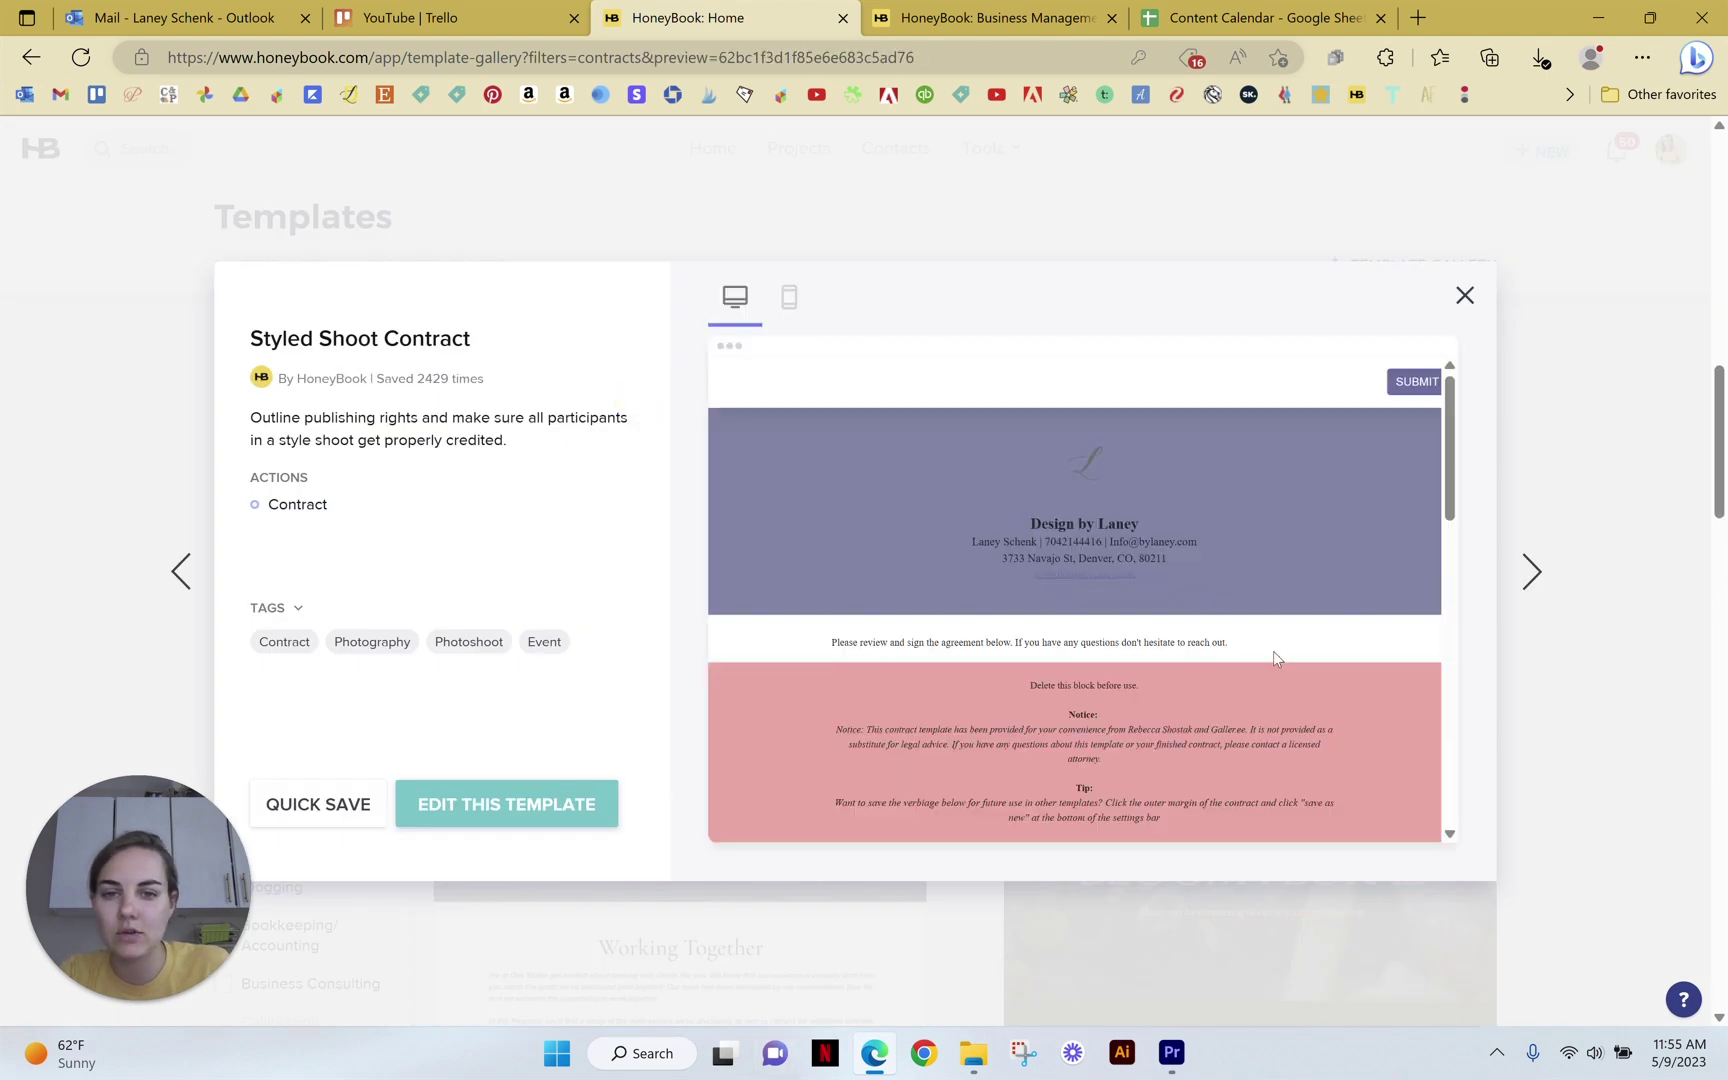
pyautogui.scroll(-2, 1273, 652)
pyautogui.scroll(-4, 1330, 533)
pyautogui.scroll(1, 1330, 533)
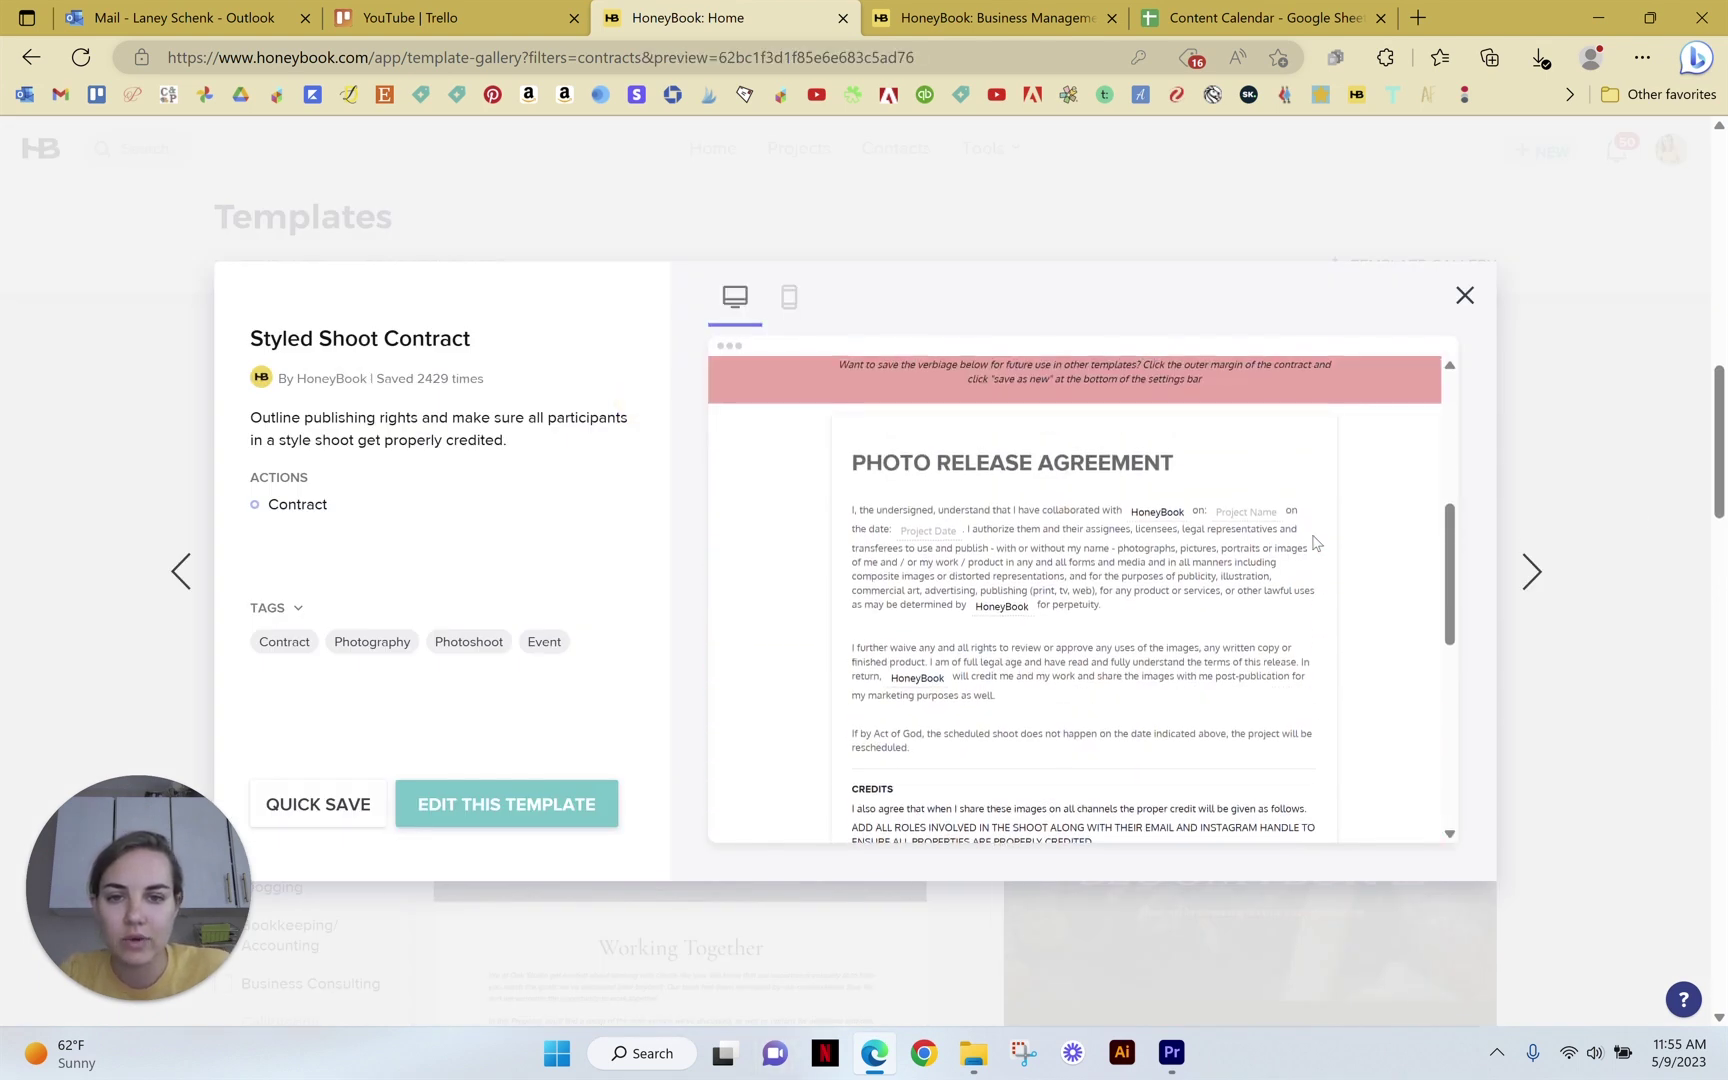
pyautogui.scroll(-5, 1206, 603)
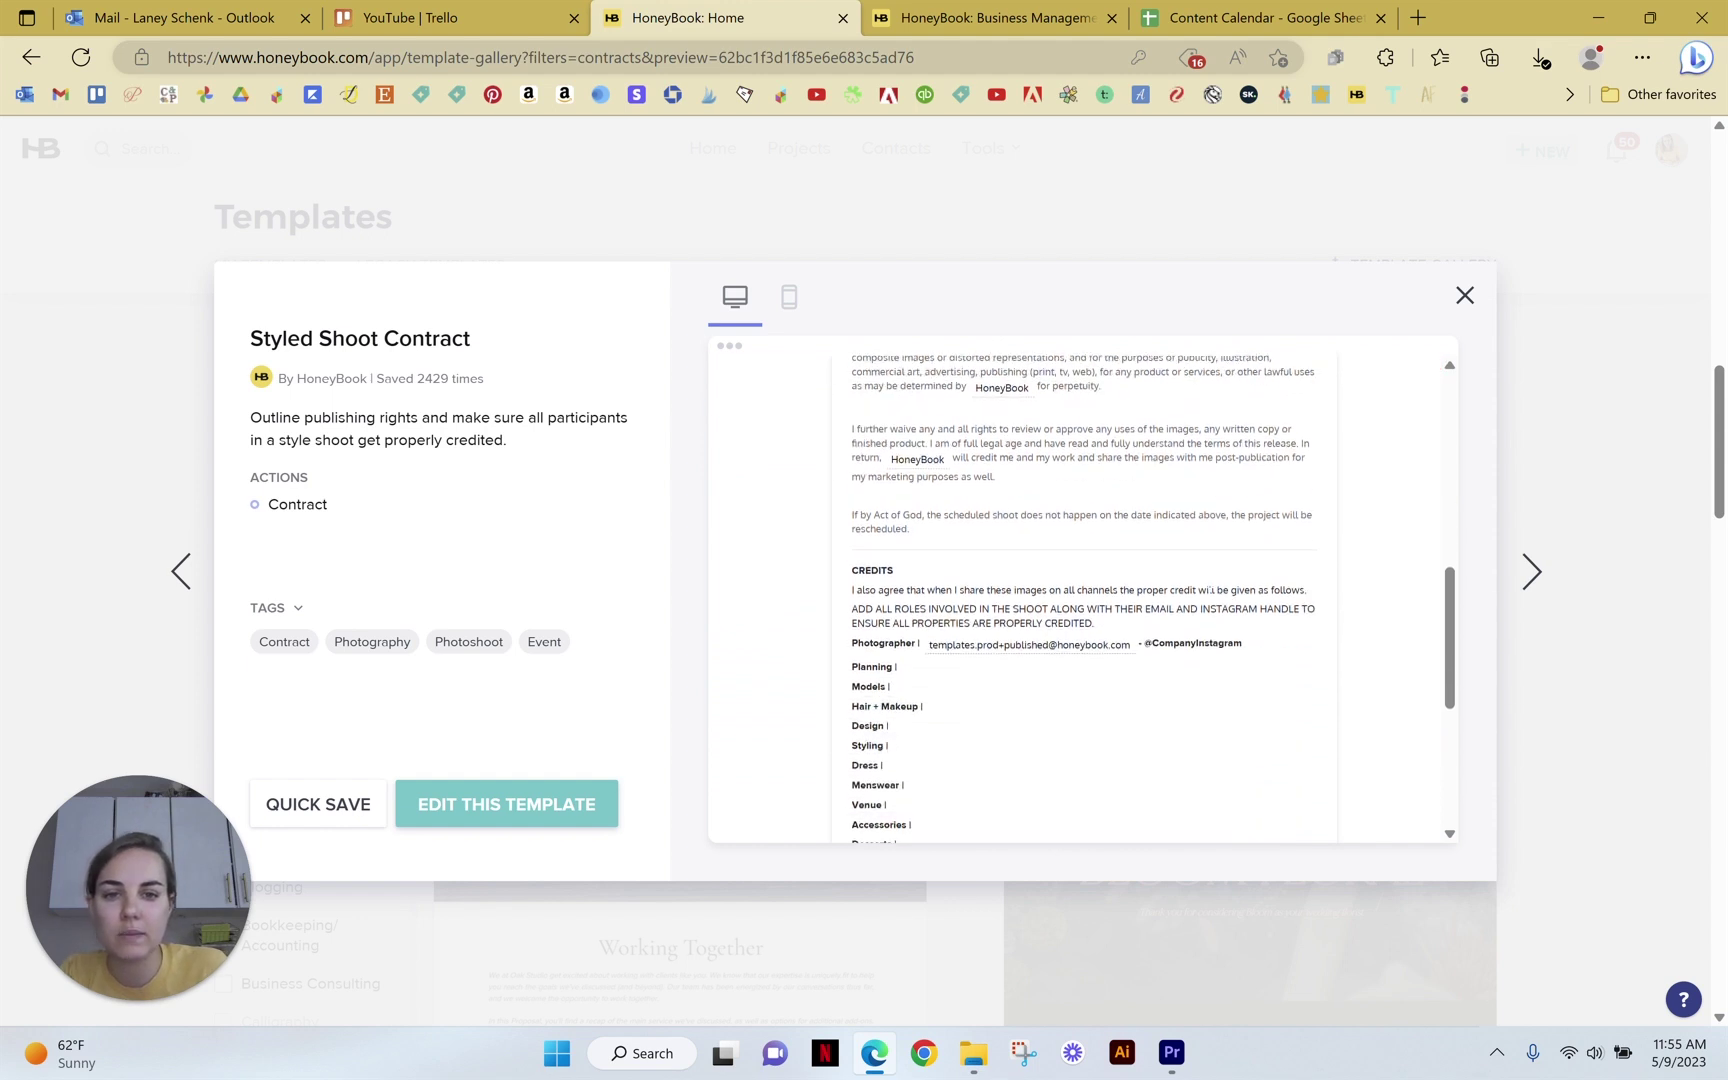
pyautogui.scroll(1, 960, 420)
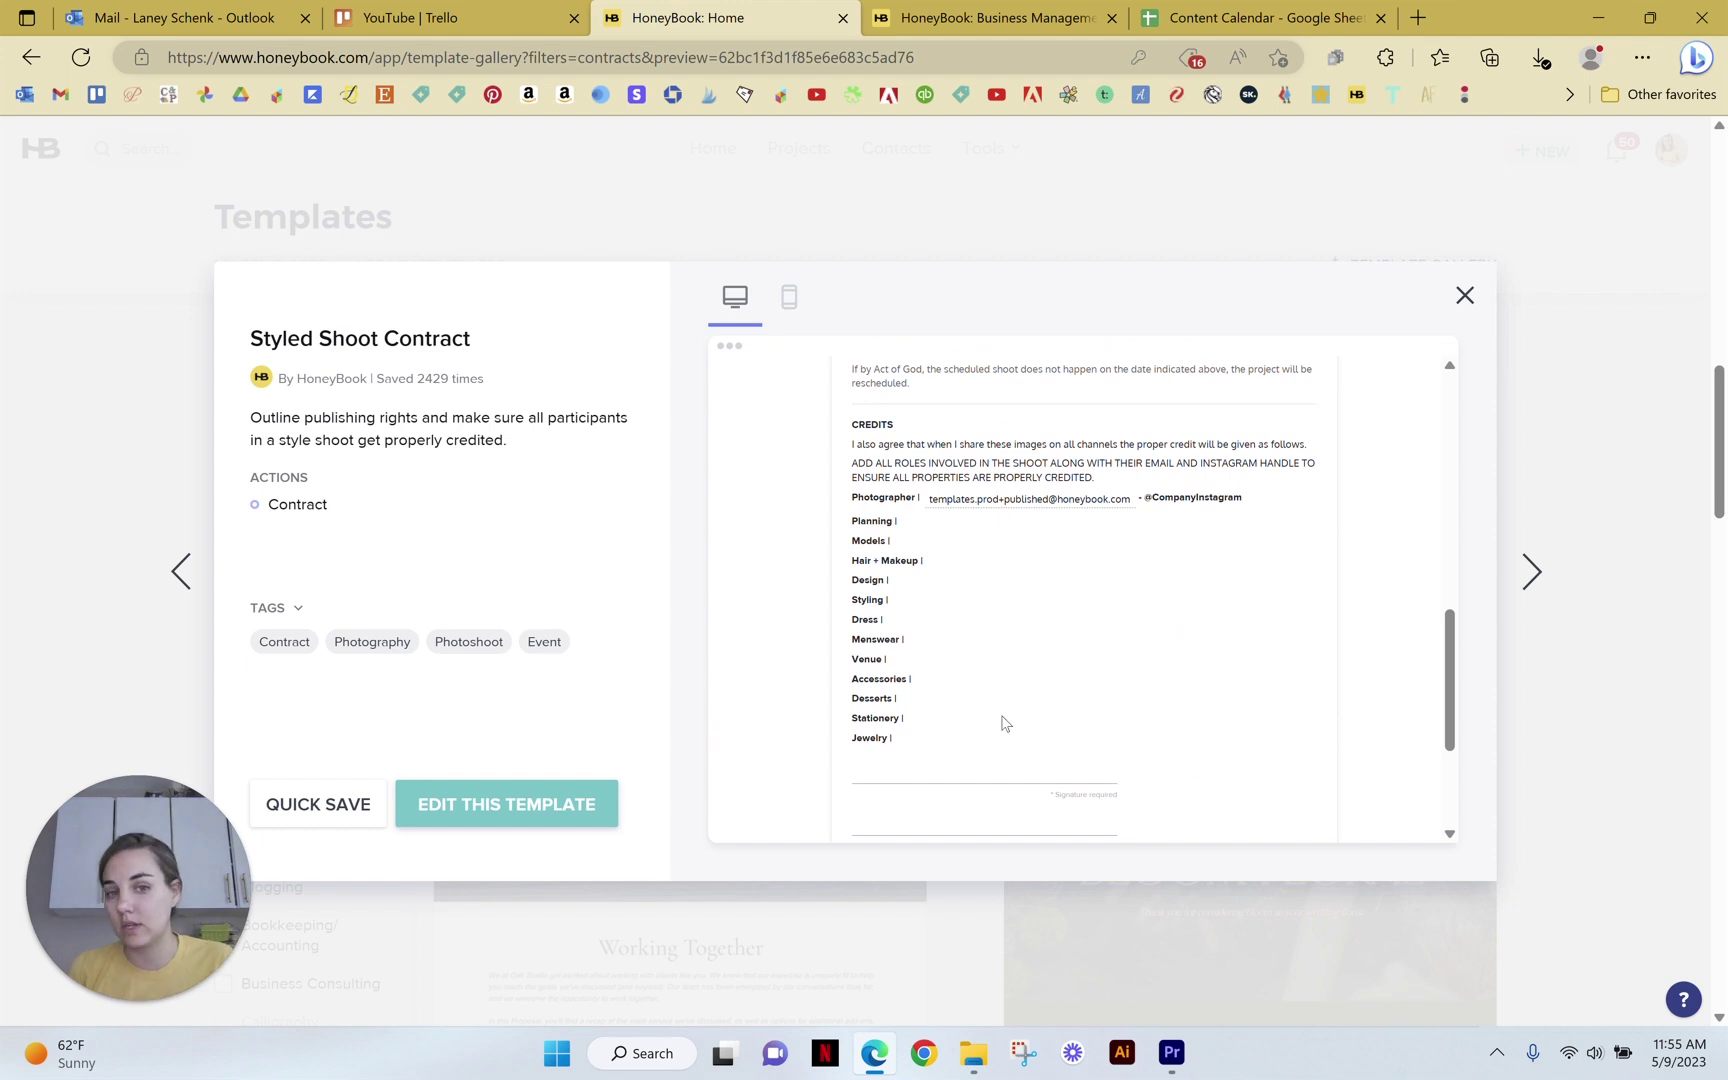
pyautogui.scroll(-4, 1030, 710)
pyautogui.click(1528, 640)
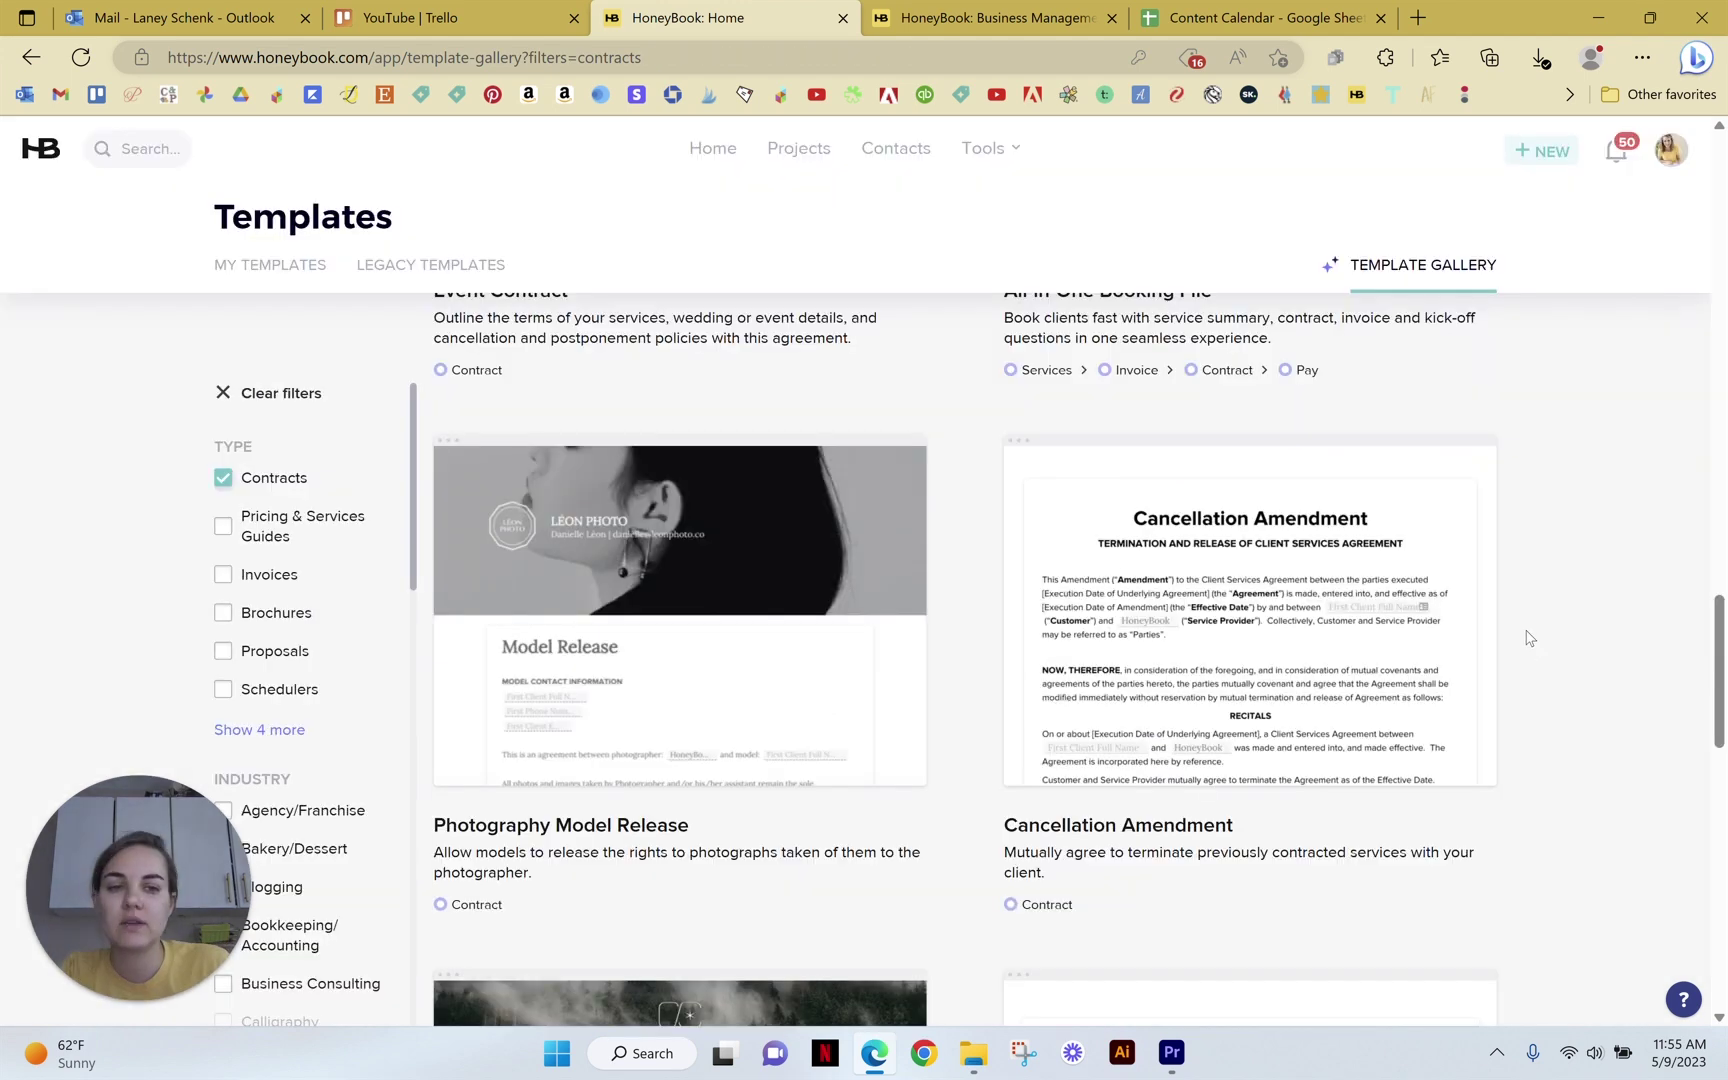
pyautogui.click(1274, 675)
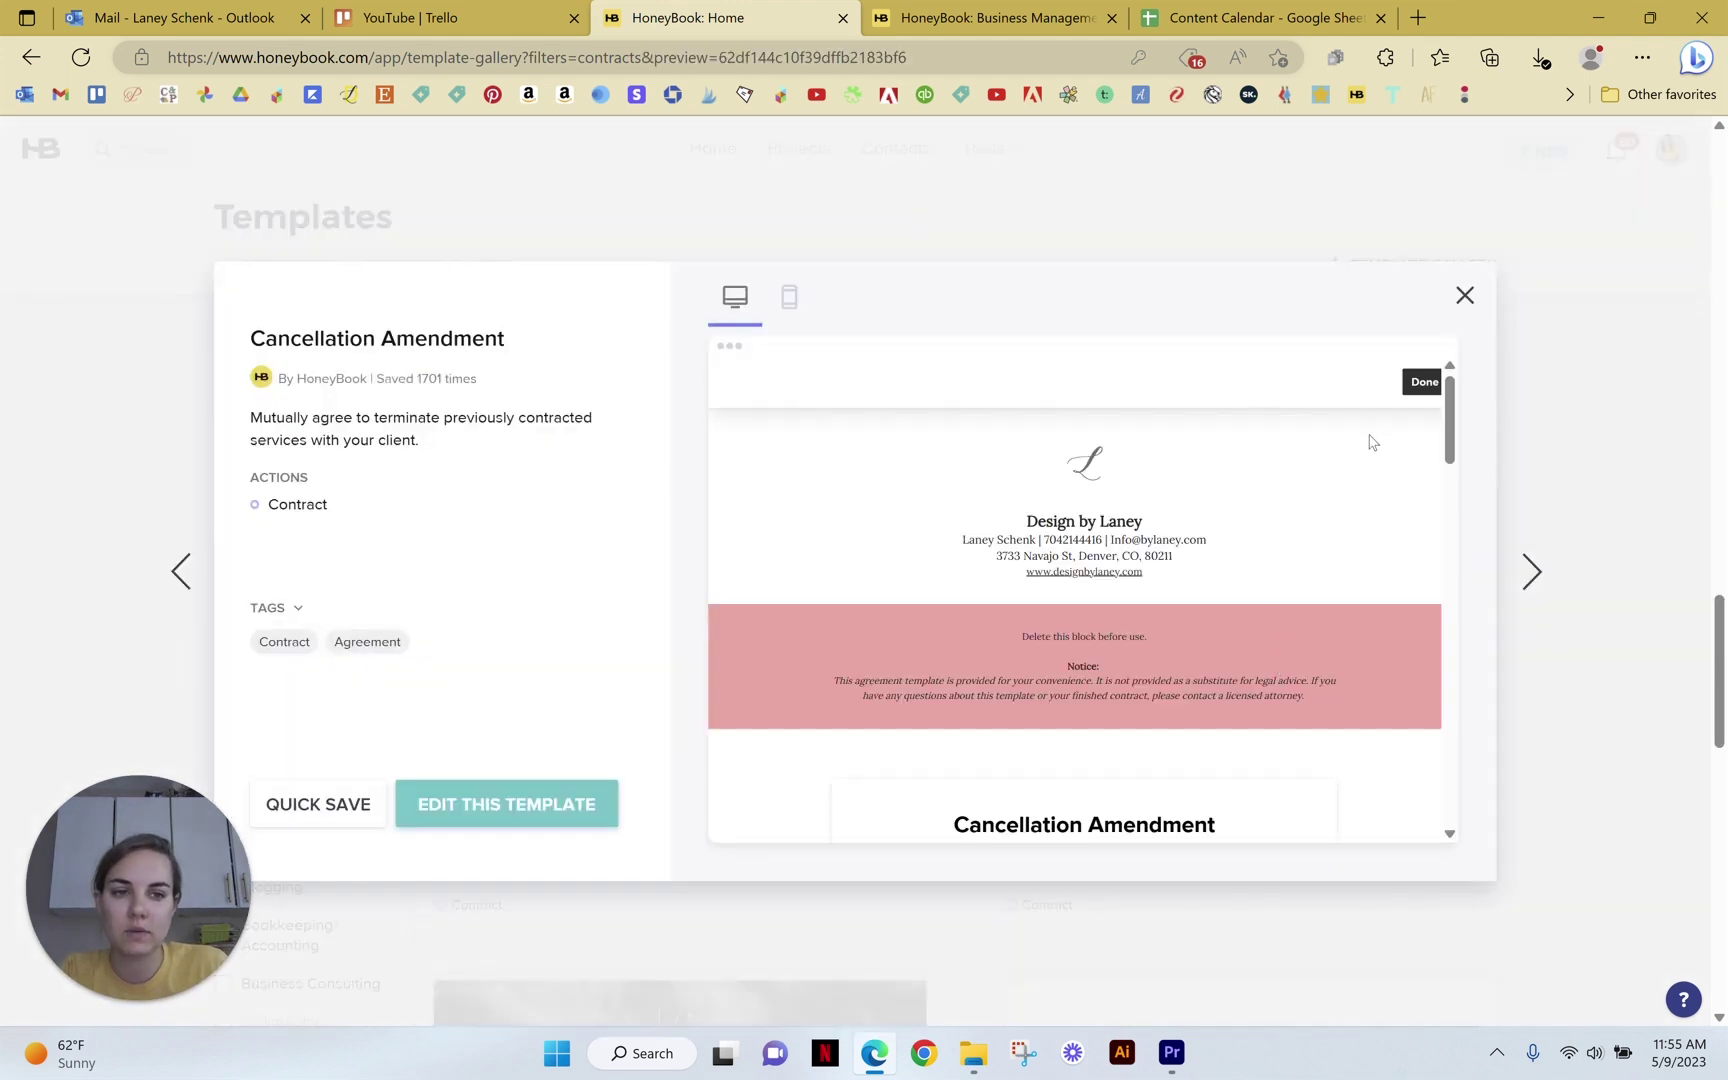
pyautogui.moveTo(1444, 415)
pyautogui.mouseDown()
pyautogui.moveTo(1434, 786)
pyautogui.moveTo(1427, 386)
pyautogui.mouseUp()
pyautogui.scroll(-2, 1338, 470)
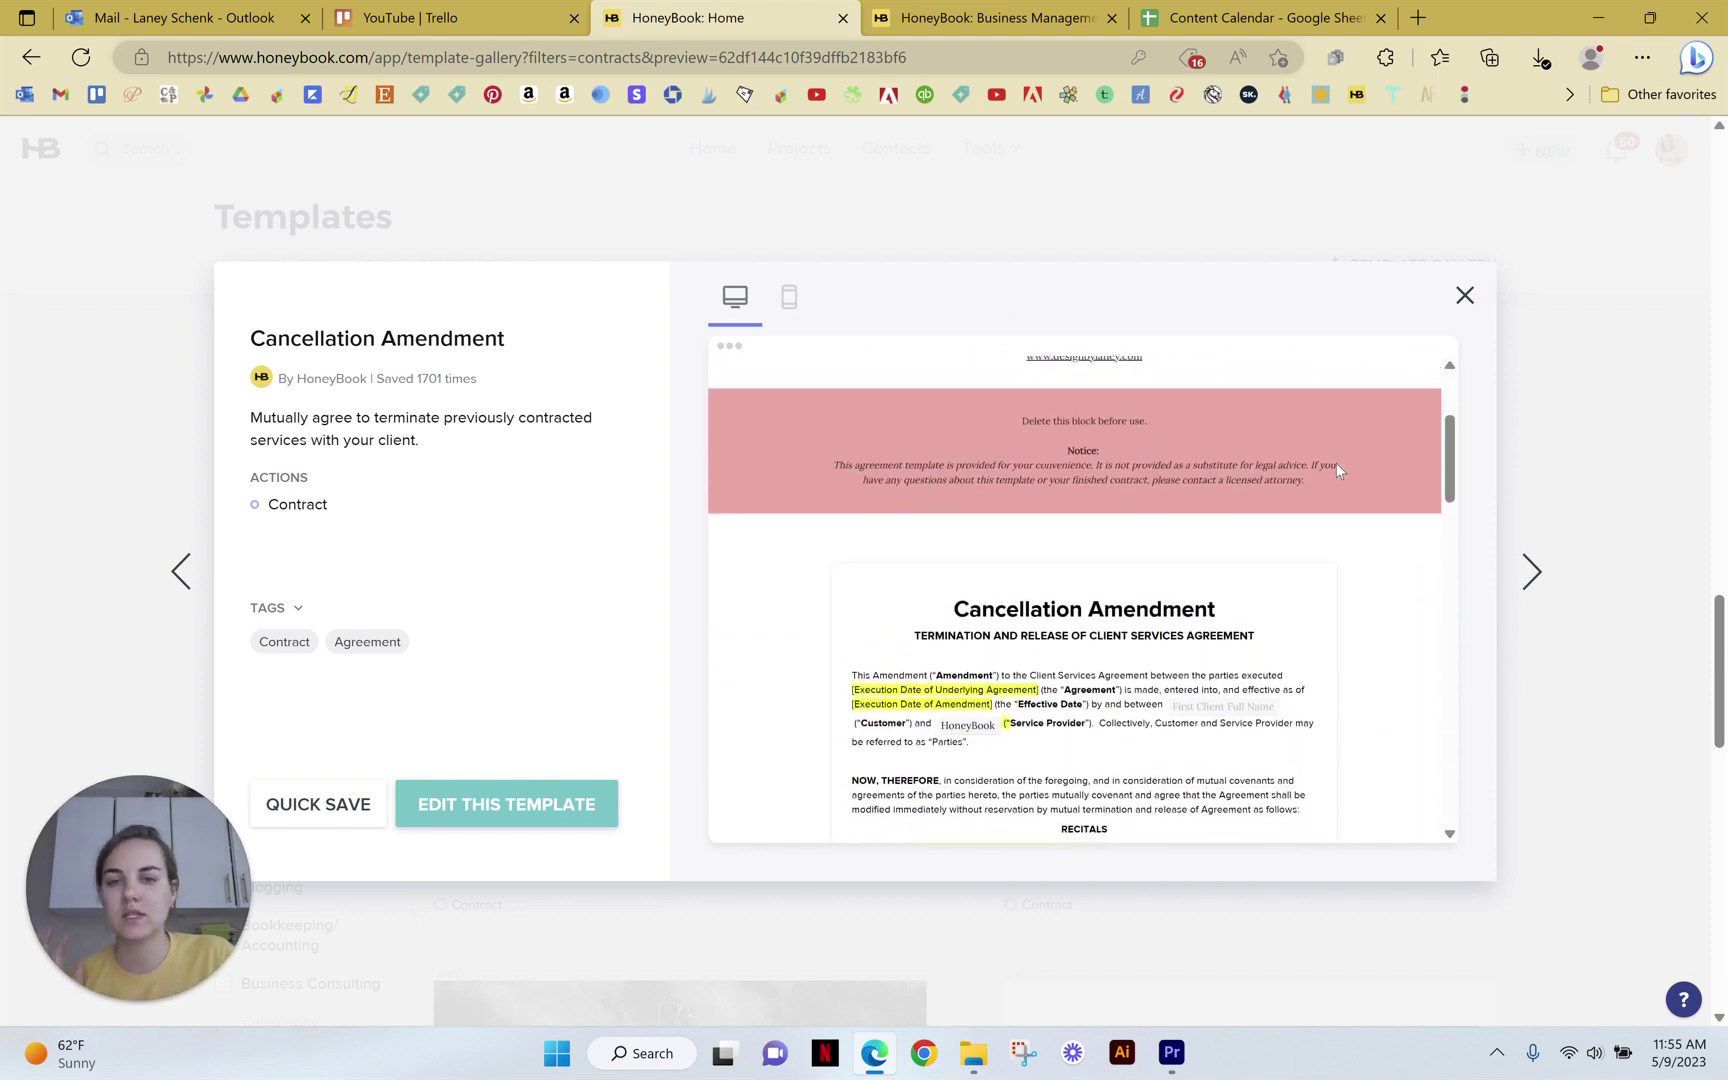
pyautogui.scroll(-1, 1338, 470)
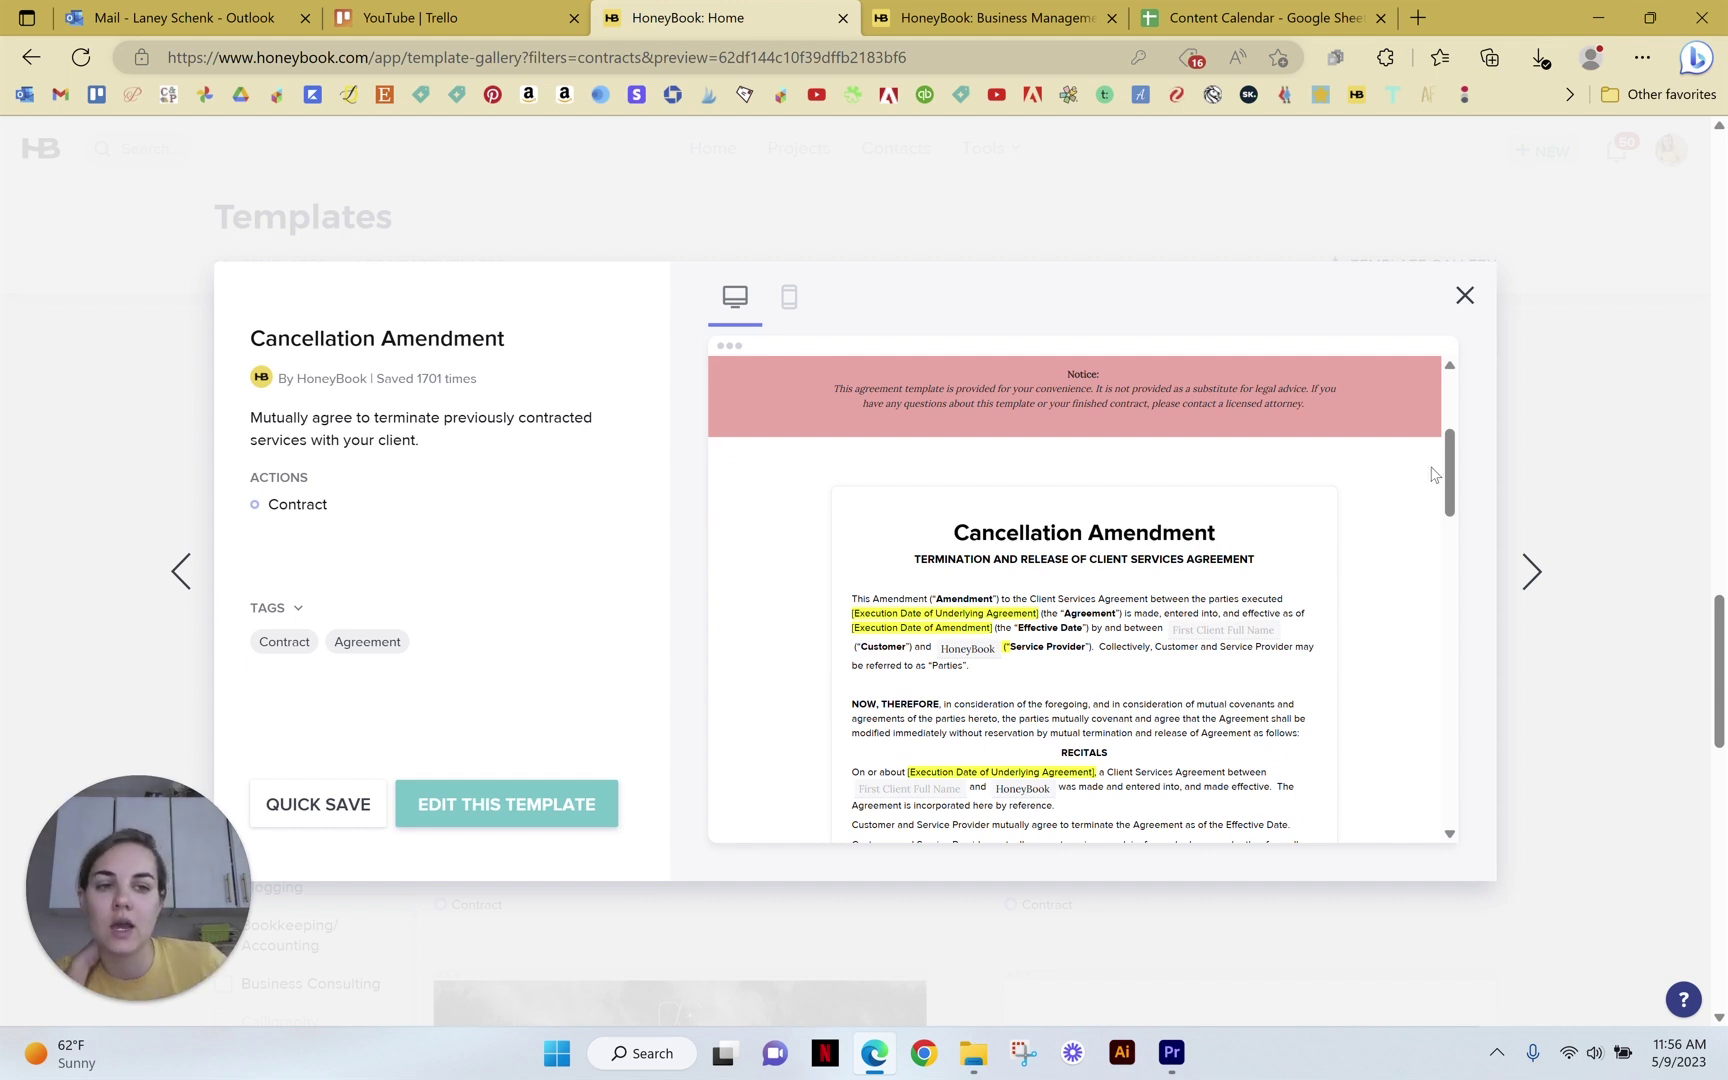
pyautogui.moveTo(1451, 462); pyautogui.dragTo(1480, 813)
pyautogui.scroll(5, 1311, 571)
pyautogui.click(1465, 296)
# Scroll to the Proposal and Client Onboarding card, preview it and choose Edit This Template
pyautogui.scroll(-5, 1512, 726)
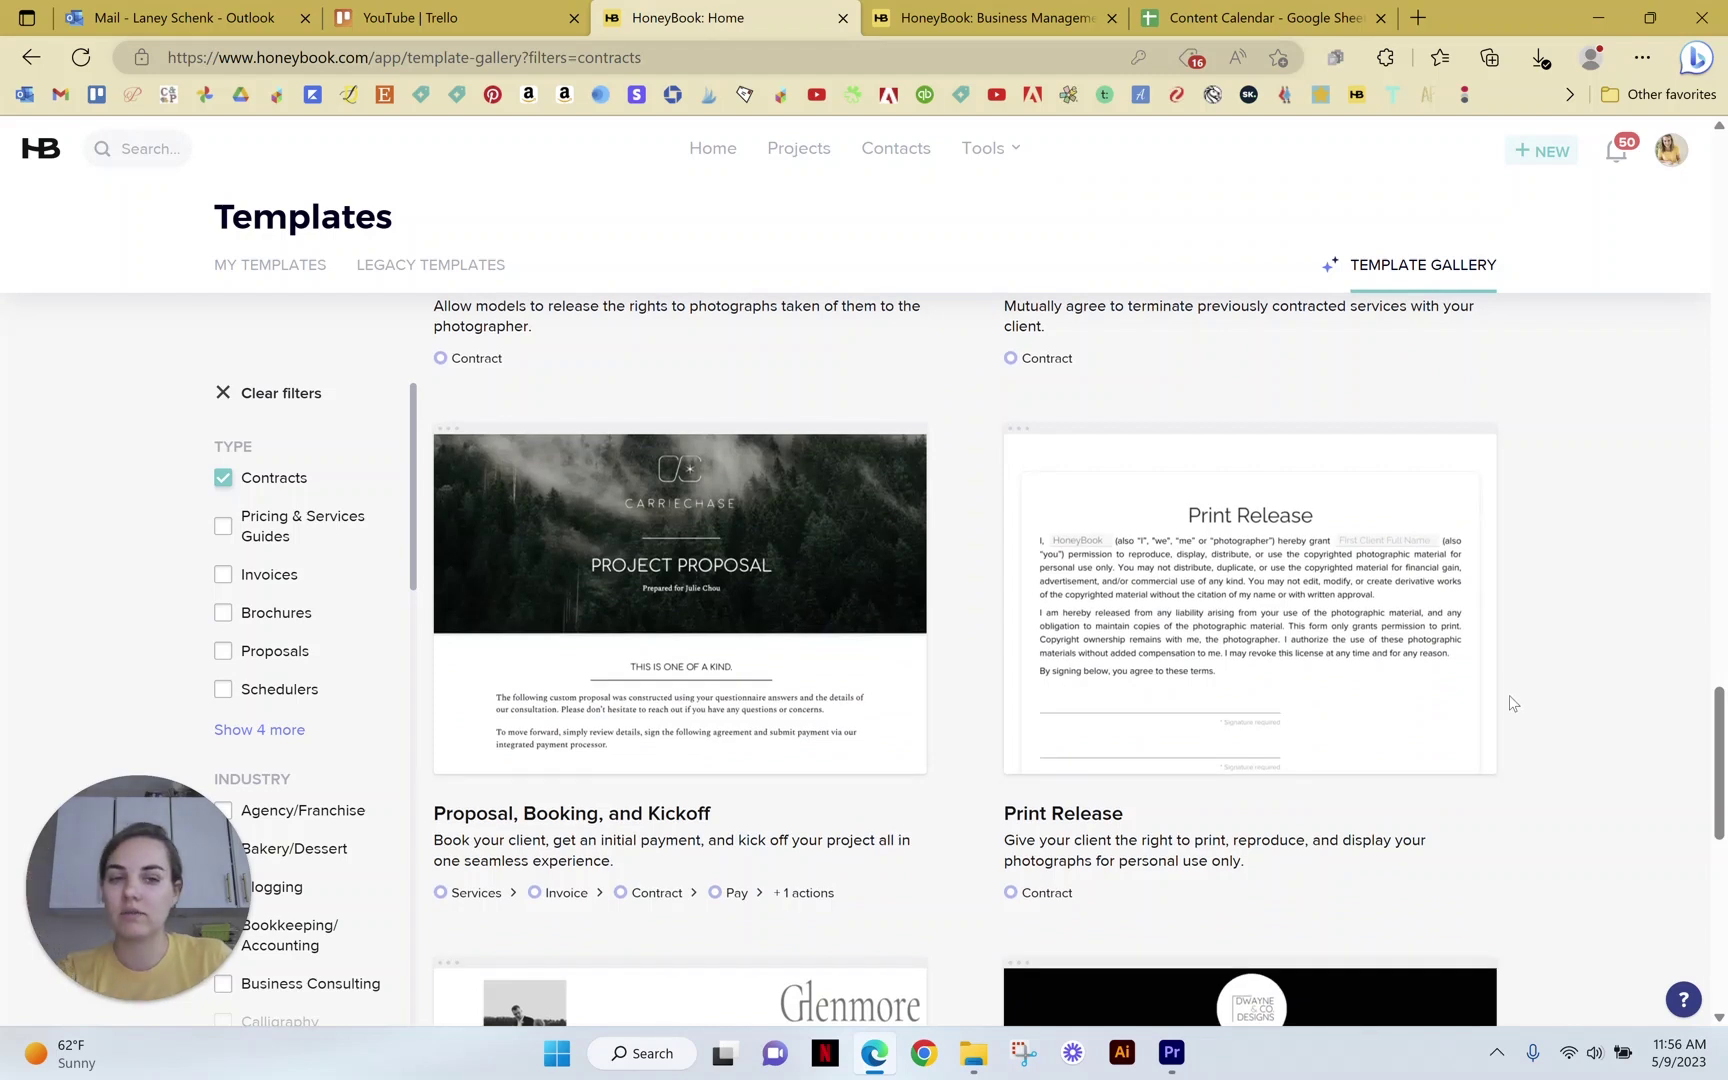
pyautogui.scroll(-4, 1540, 640)
pyautogui.scroll(2, 1540, 640)
pyautogui.scroll(-1, 1540, 640)
pyautogui.scroll(-3, 1540, 640)
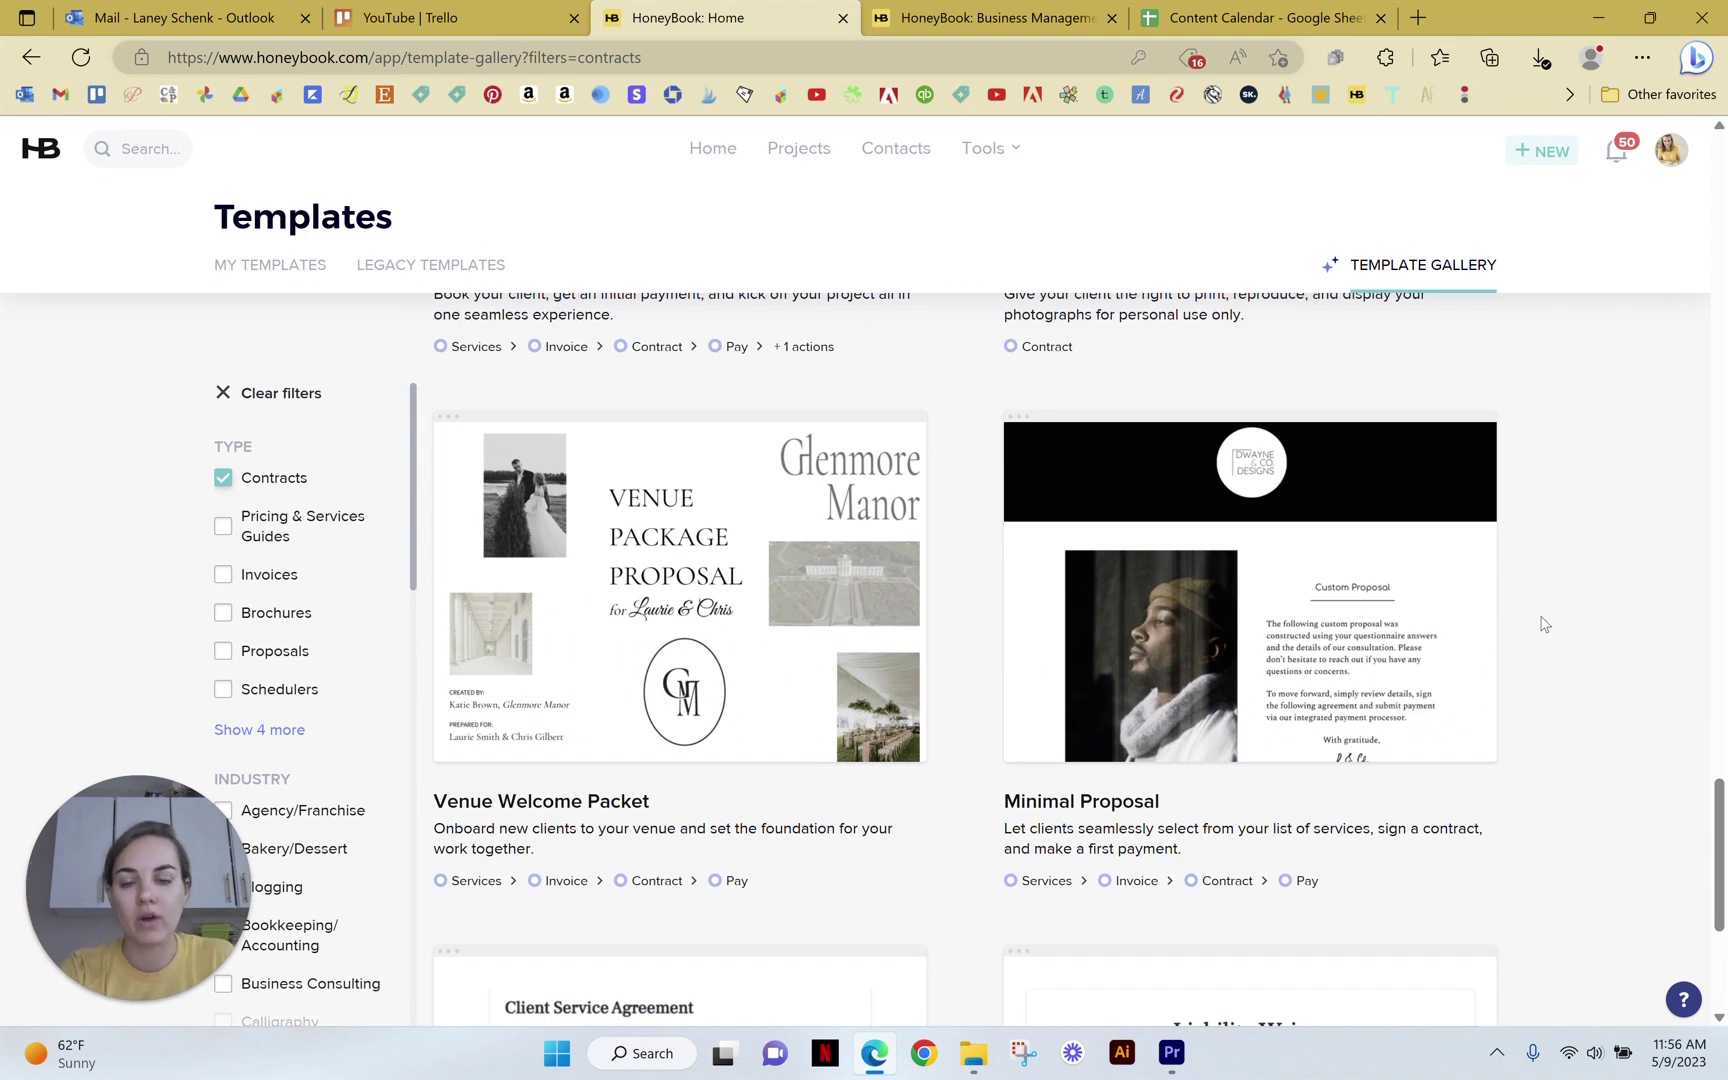
pyautogui.scroll(-4, 1545, 624)
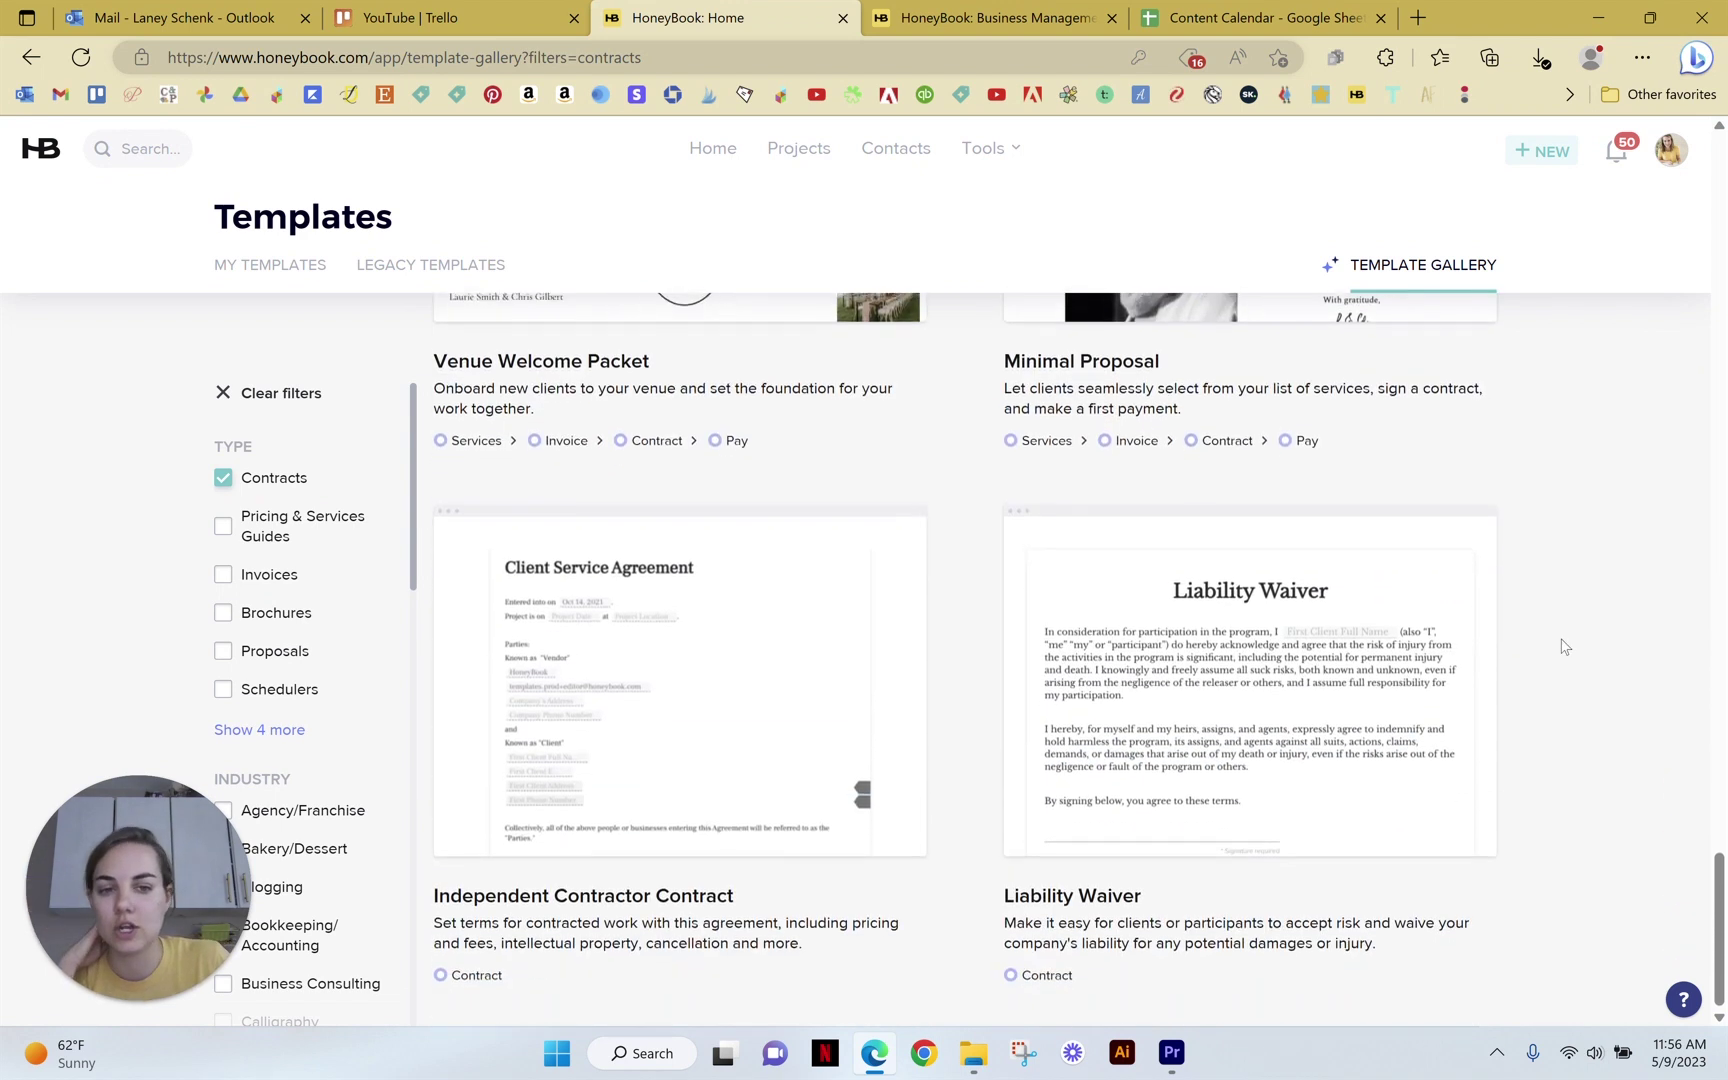
pyautogui.moveTo(1719, 930); pyautogui.dragTo(1697, 350)
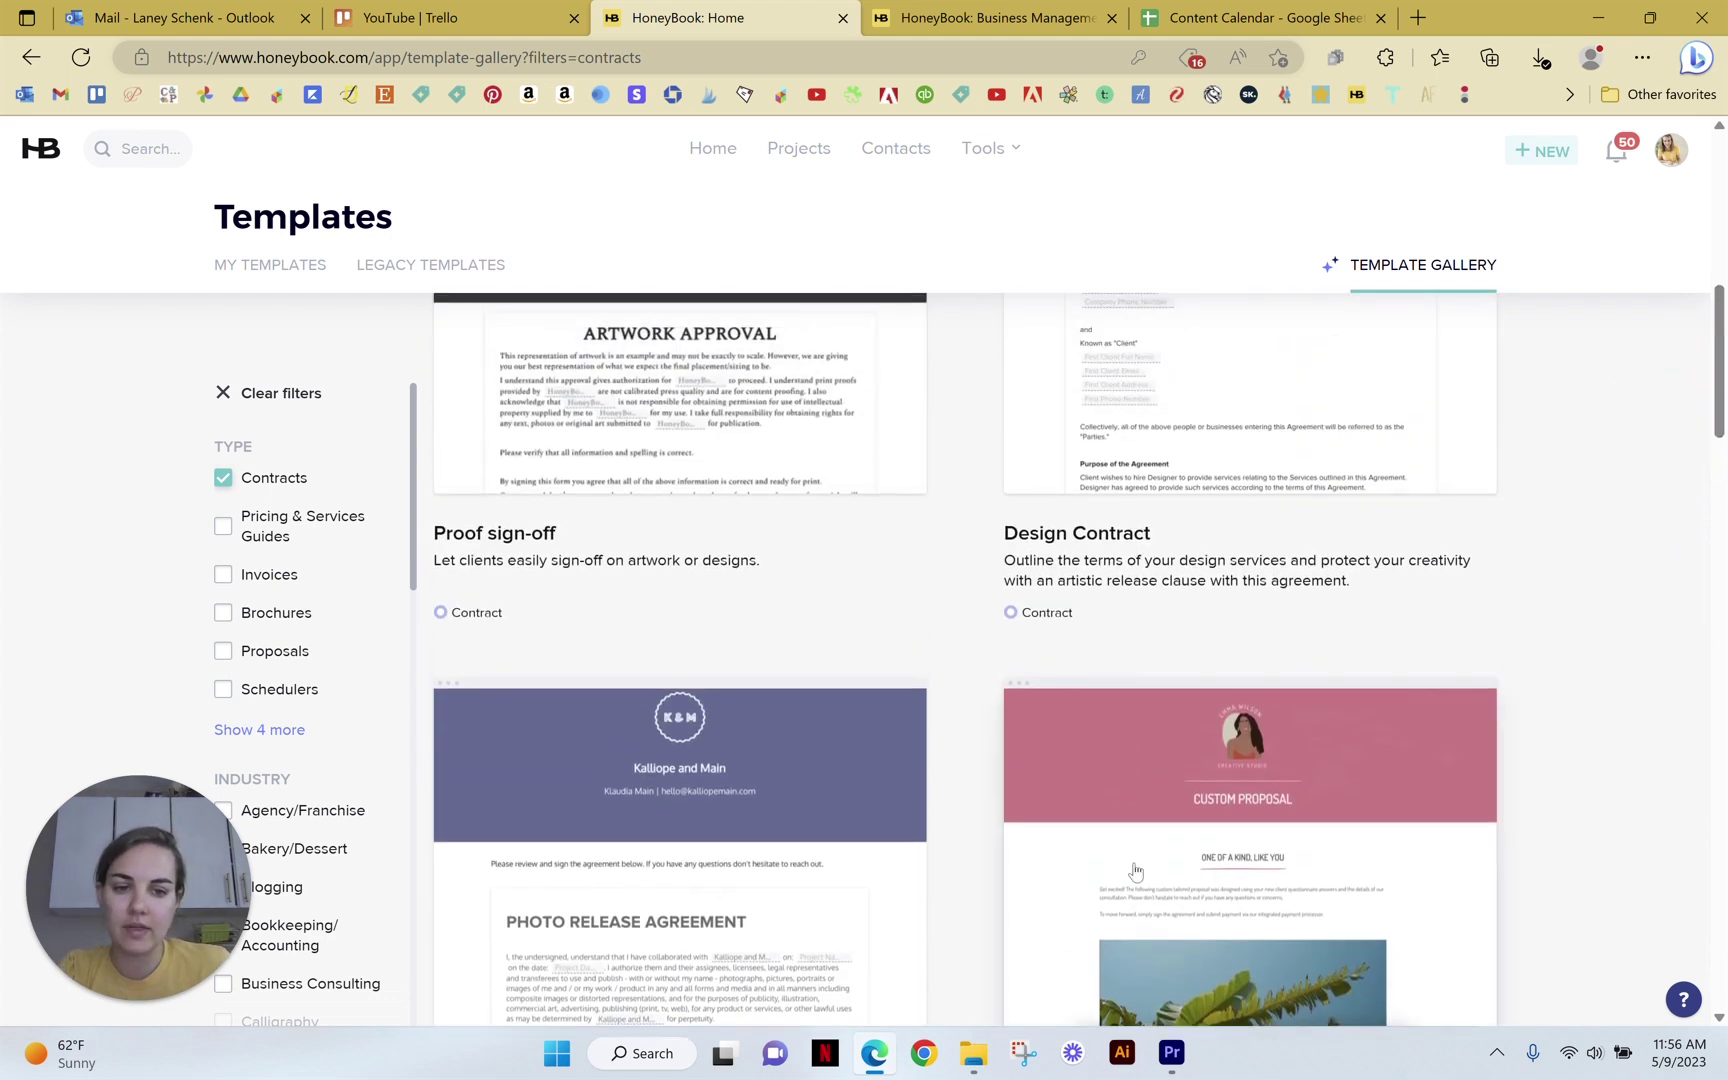
pyautogui.click(1250, 700)
pyautogui.click(506, 798)
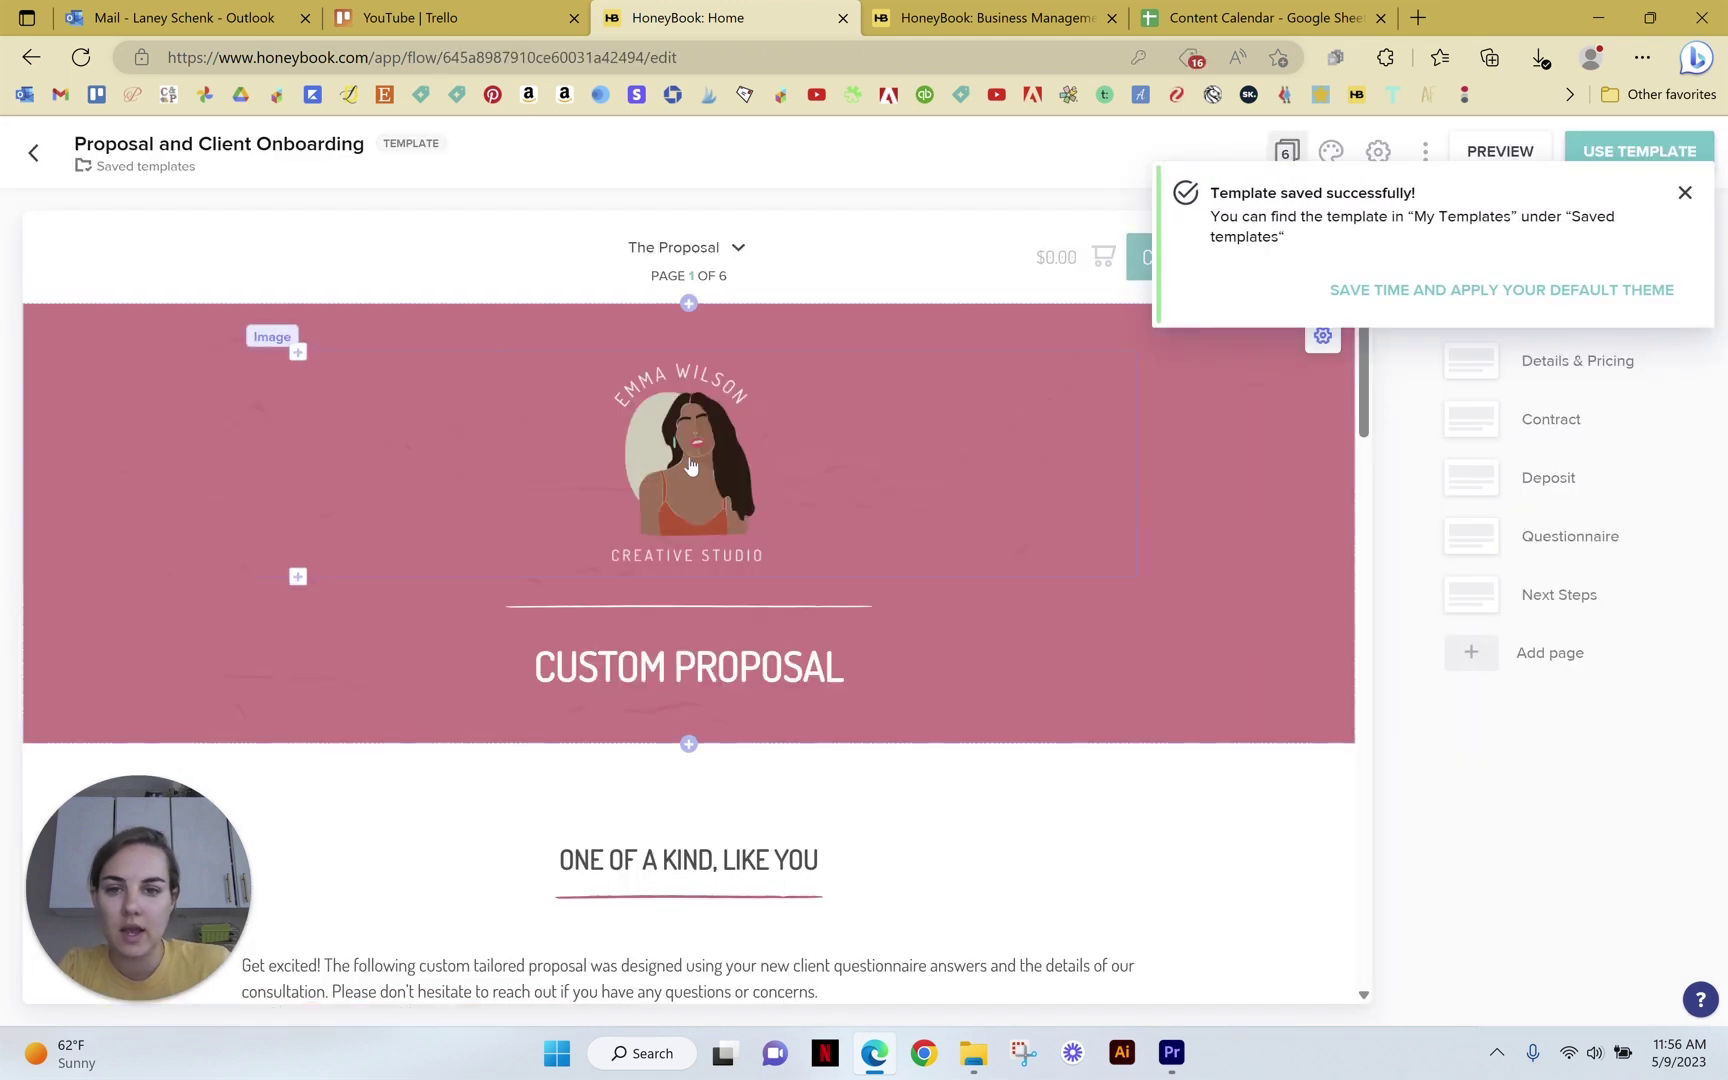
# Replace the header logo with the Design by Laney image
pyautogui.click(688, 458)
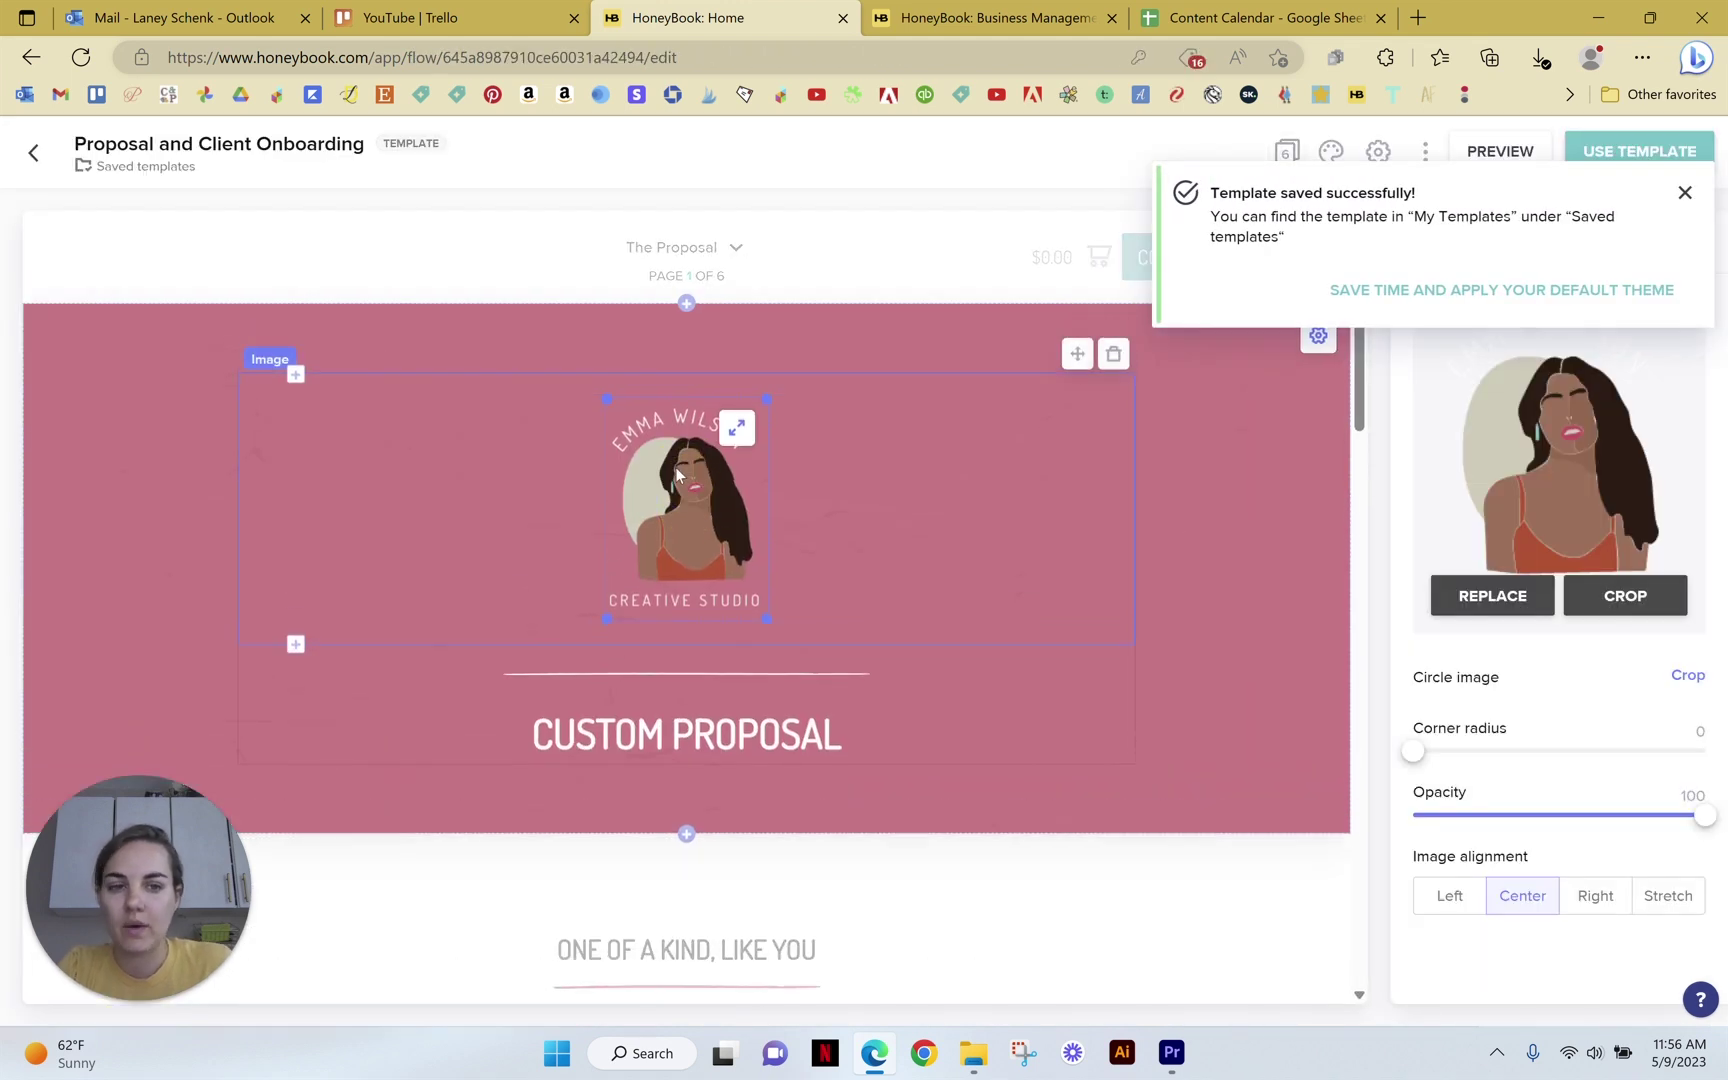
pyautogui.click(1492, 595)
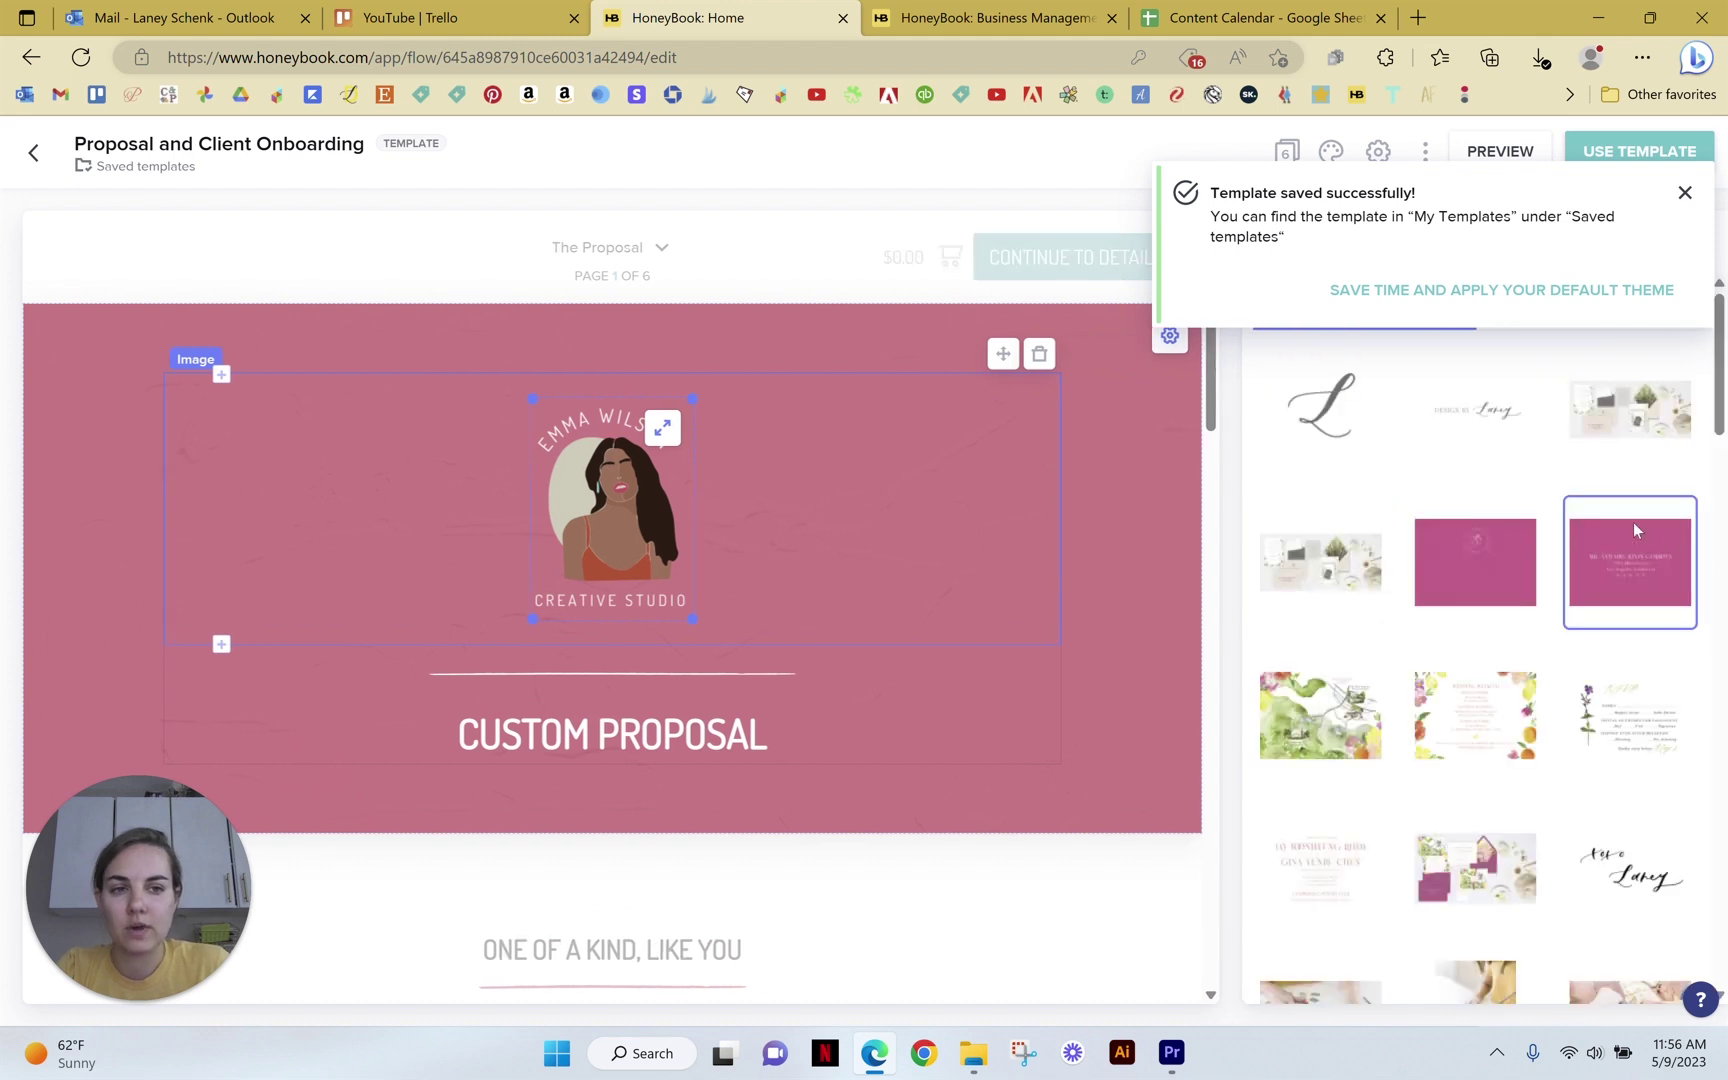
pyautogui.scroll(-2, 1622, 684)
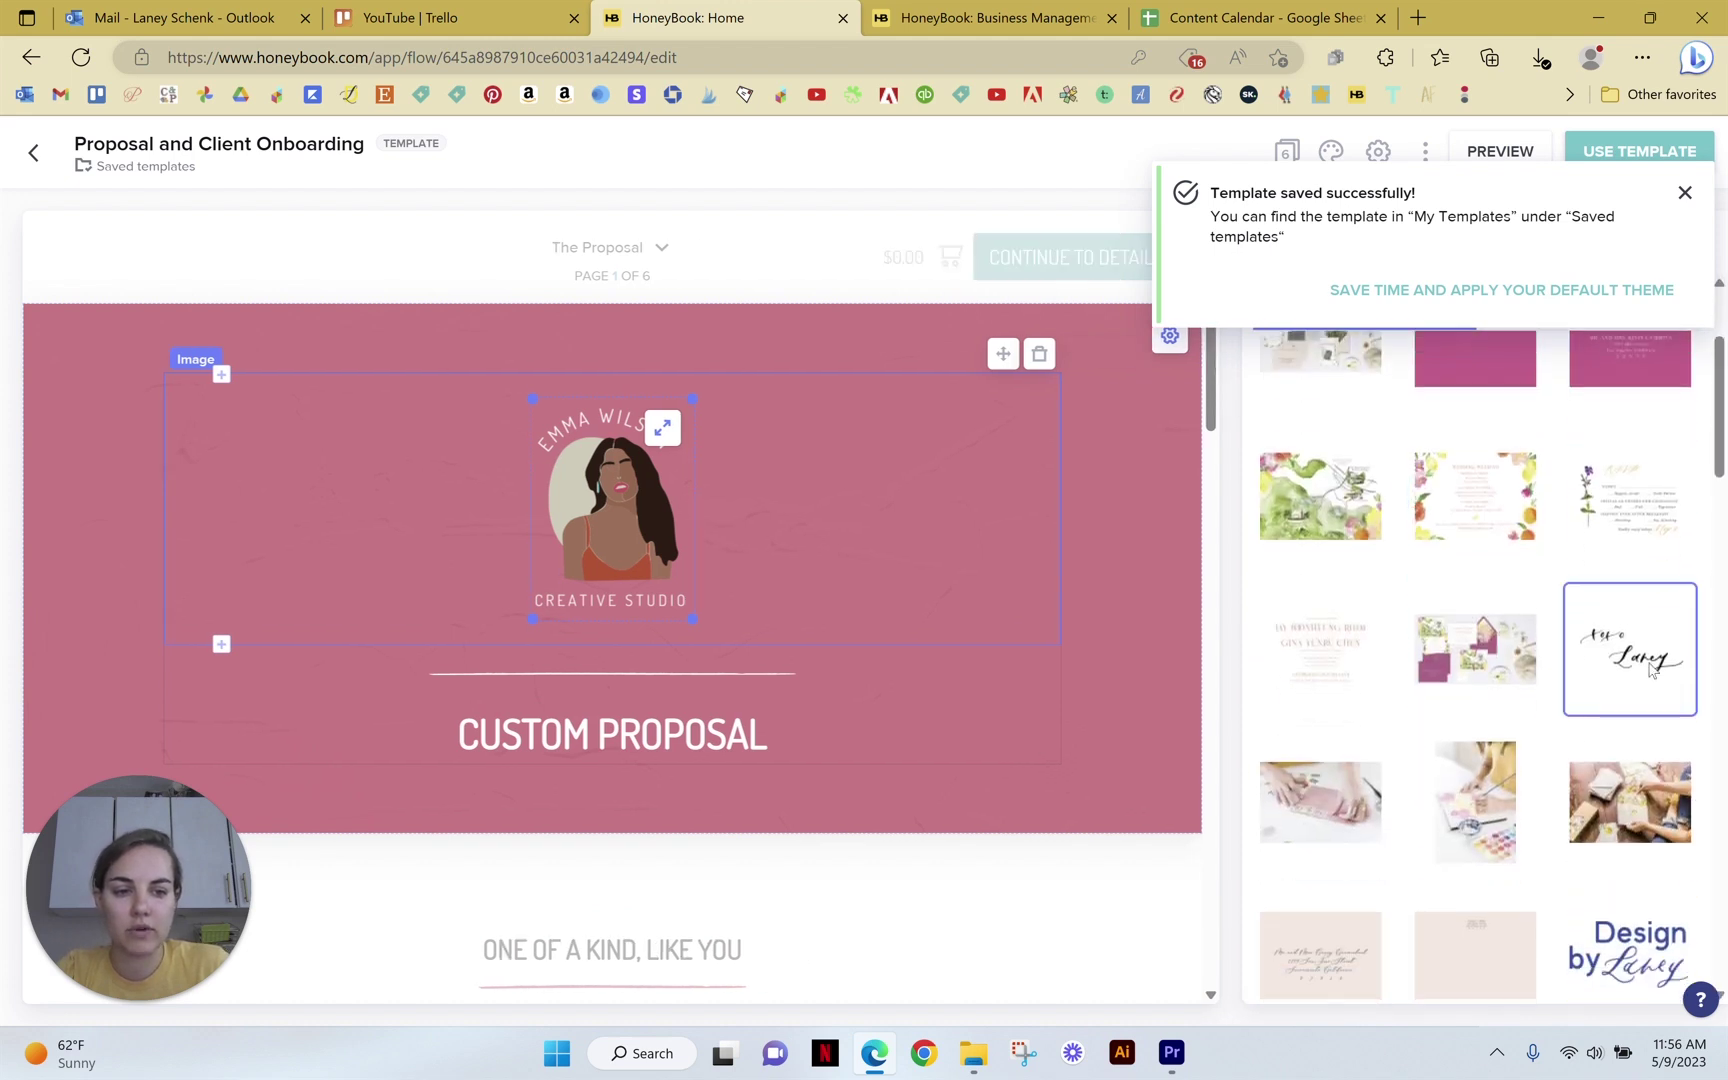
pyautogui.scroll(-3, 1652, 670)
pyautogui.click(1630, 735)
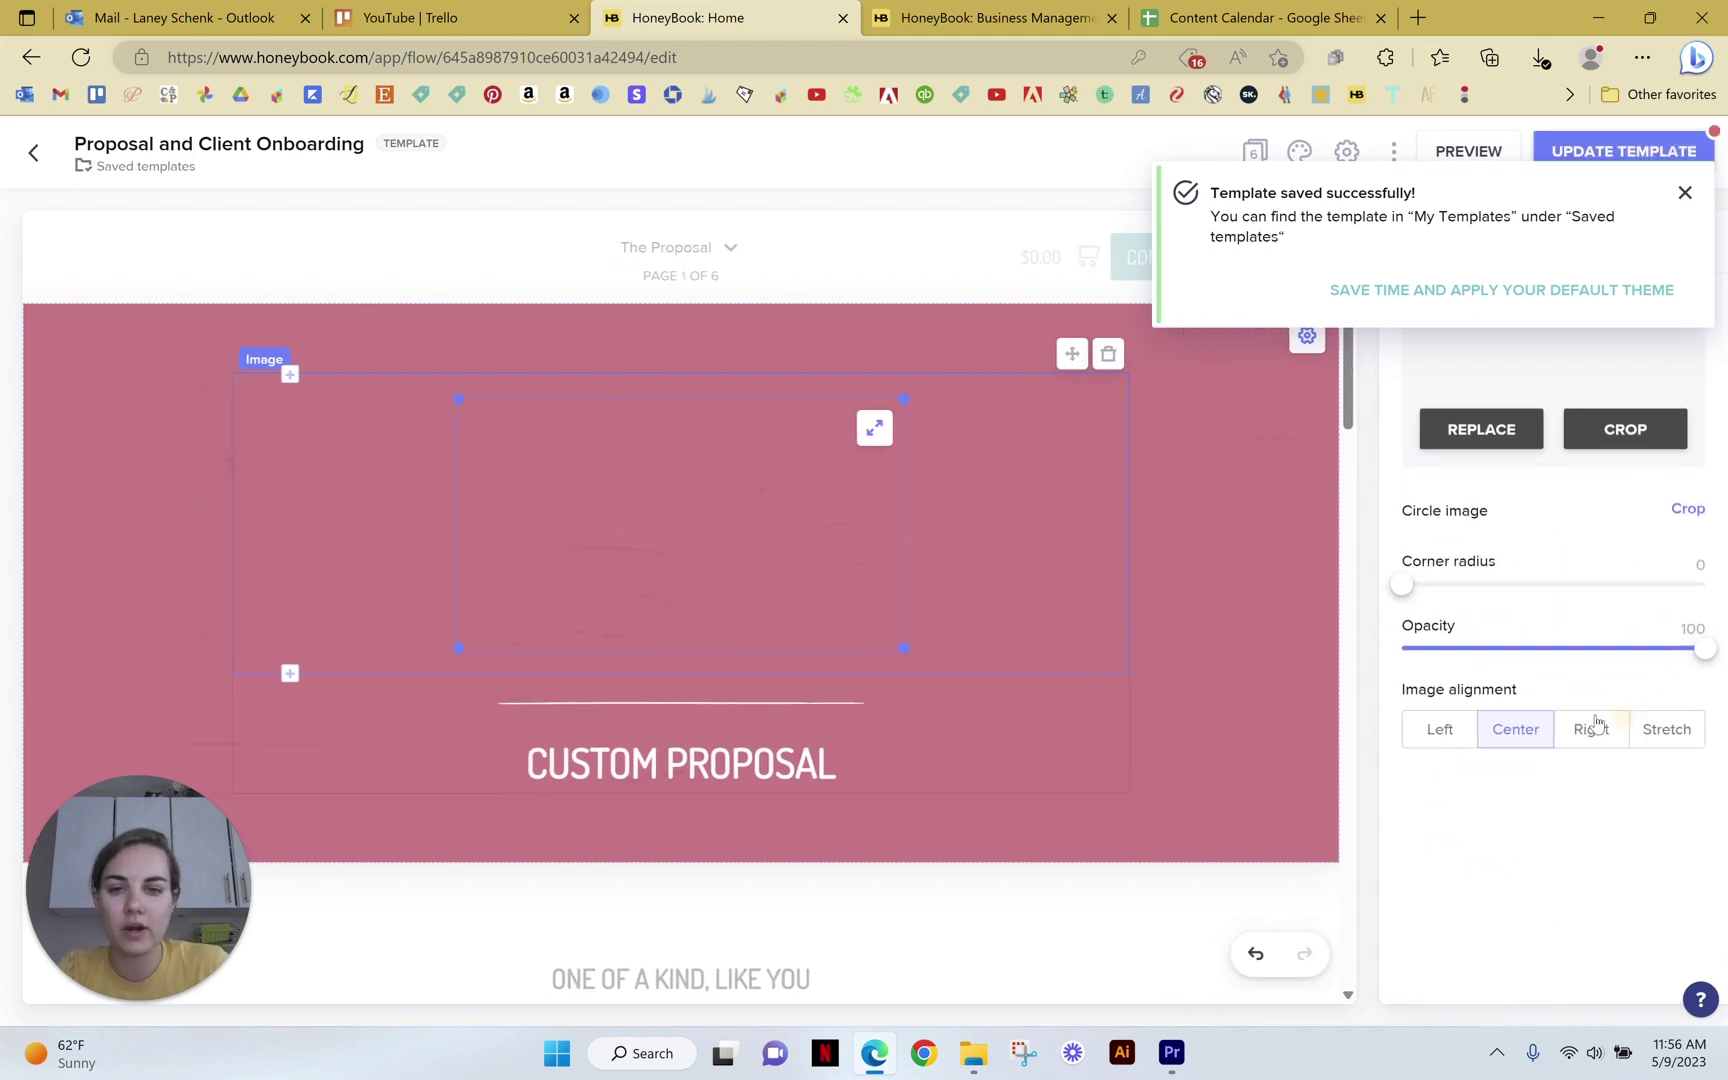
# Change the header section's background colour from pink to teal
pyautogui.click(1292, 651)
pyautogui.click(1683, 530)
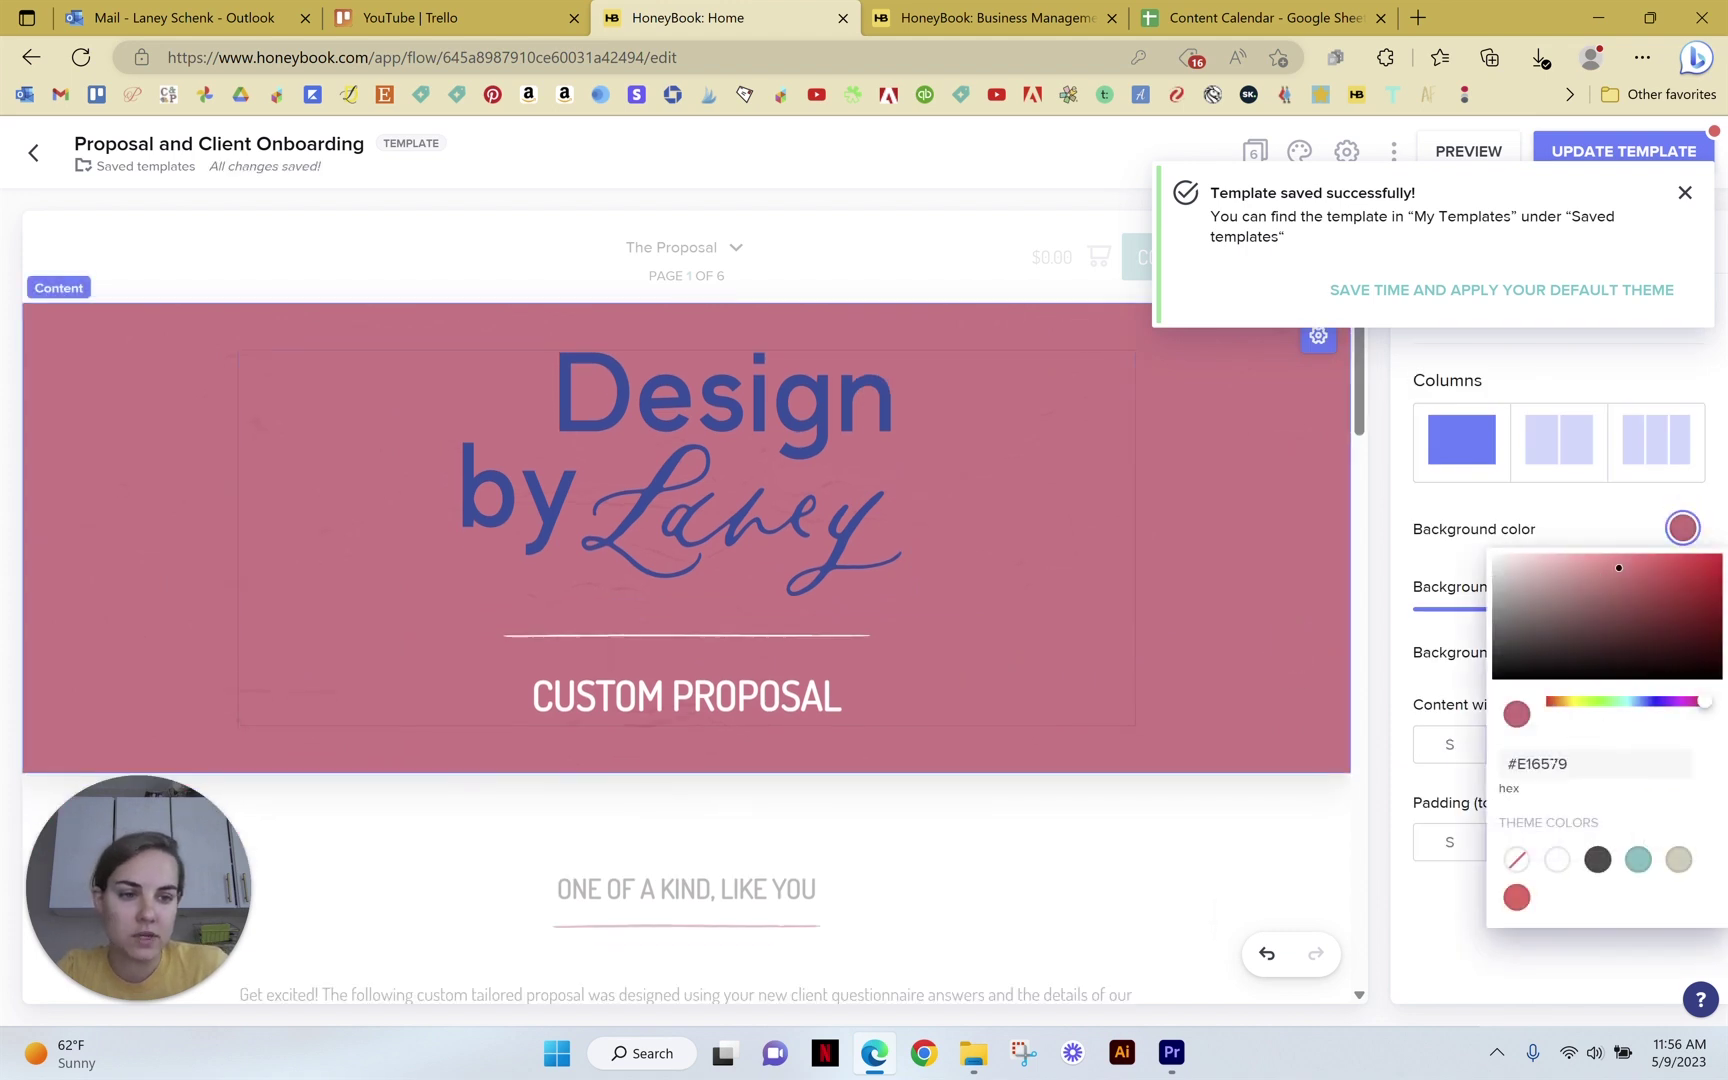
pyautogui.click(1640, 862)
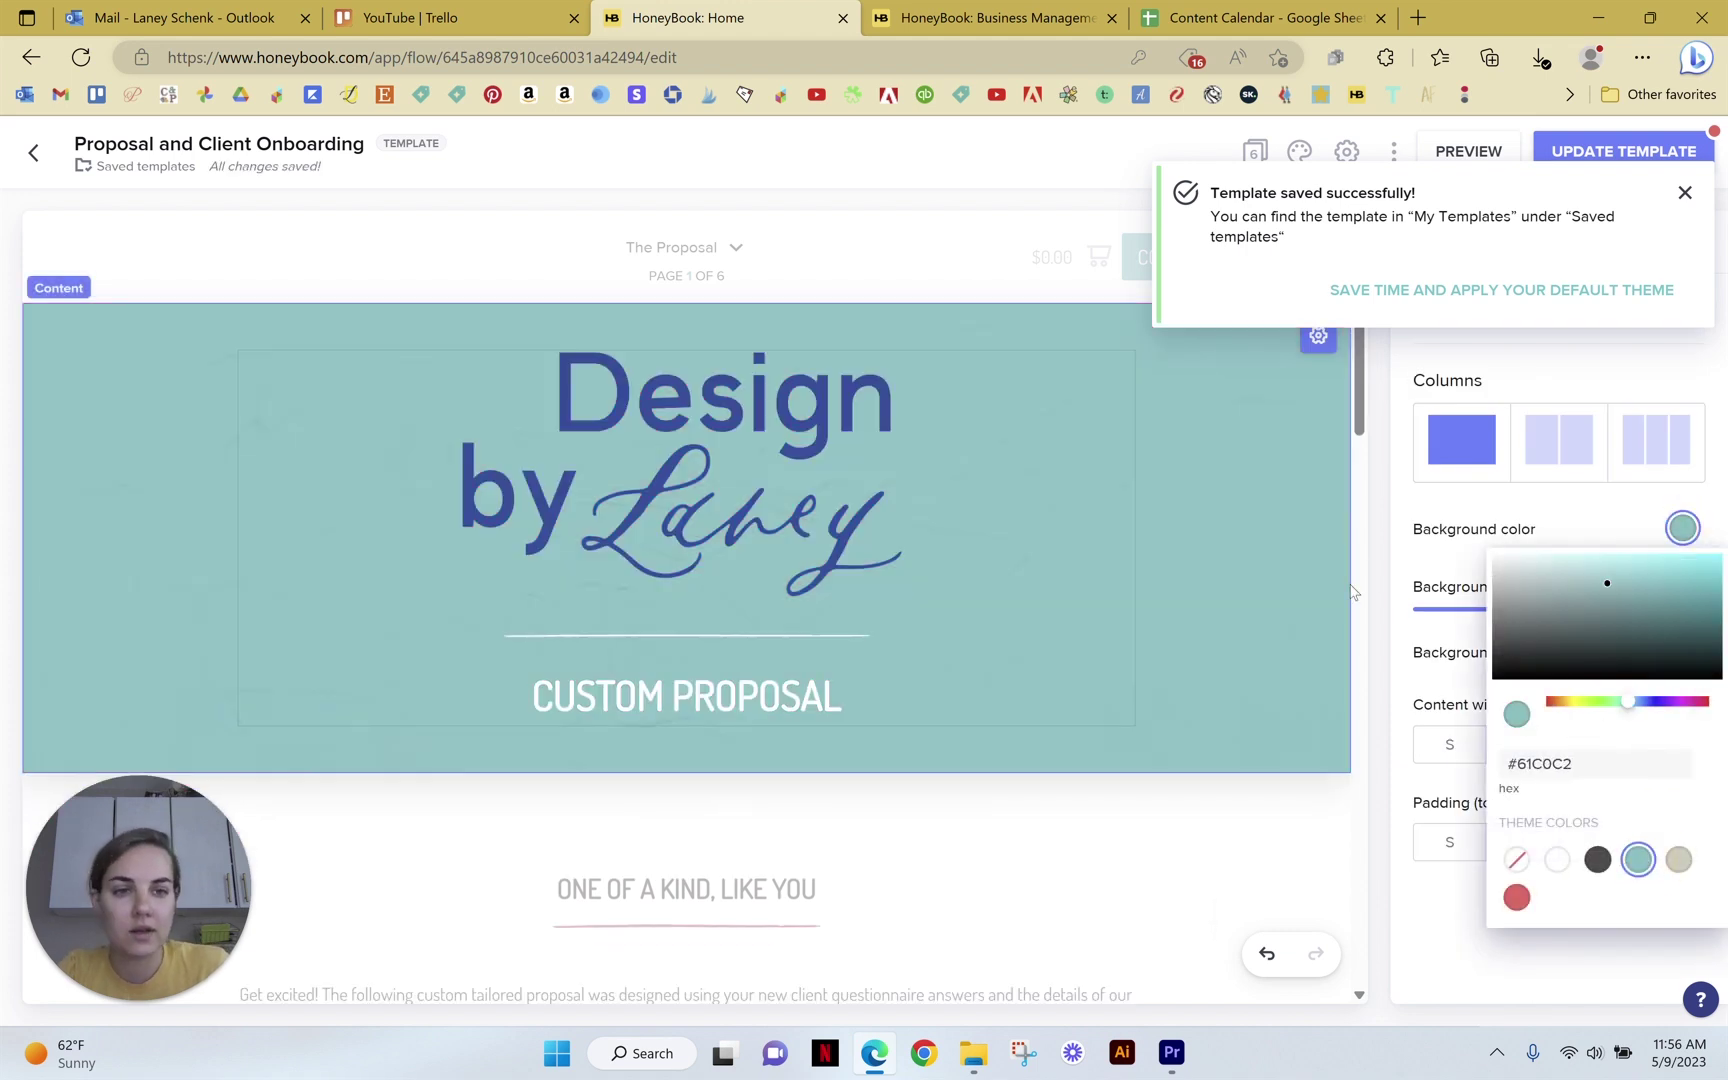
pyautogui.click(1261, 845)
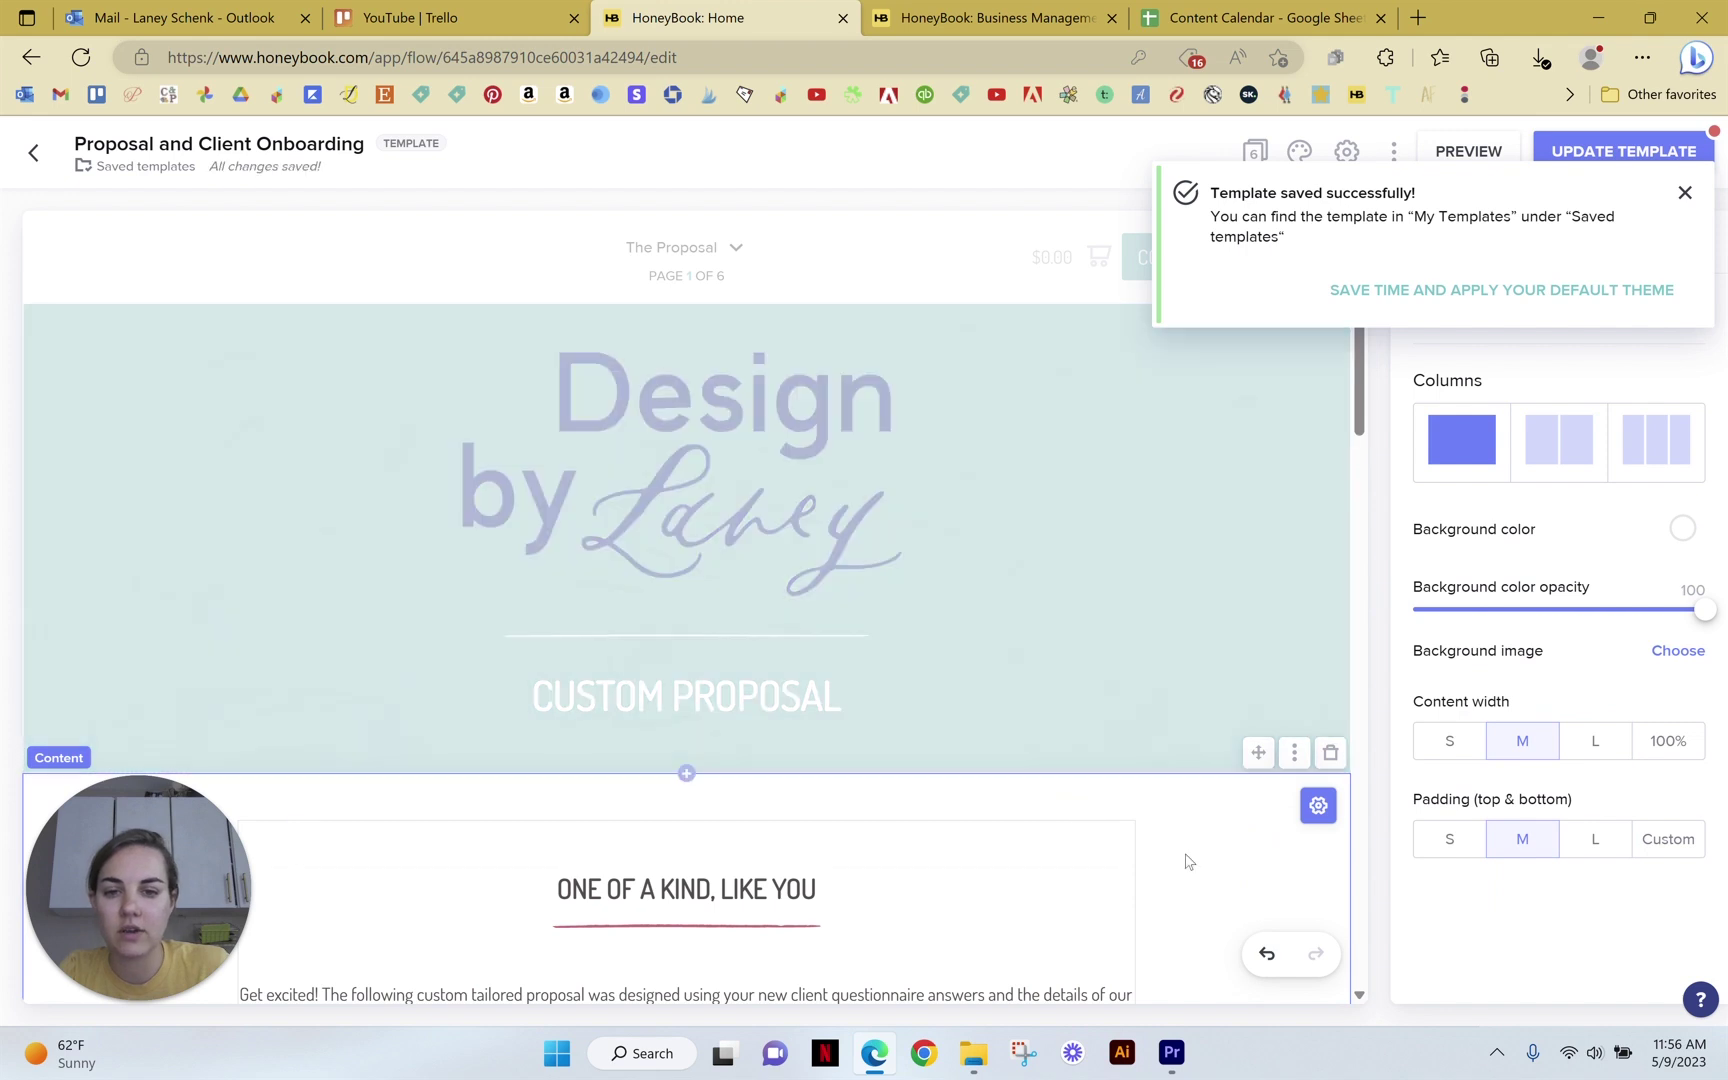
# Dismiss the template-saved notice and inspect the One of a kind section and introductory text
pyautogui.click(1184, 854)
pyautogui.scroll(-4, 900, 530)
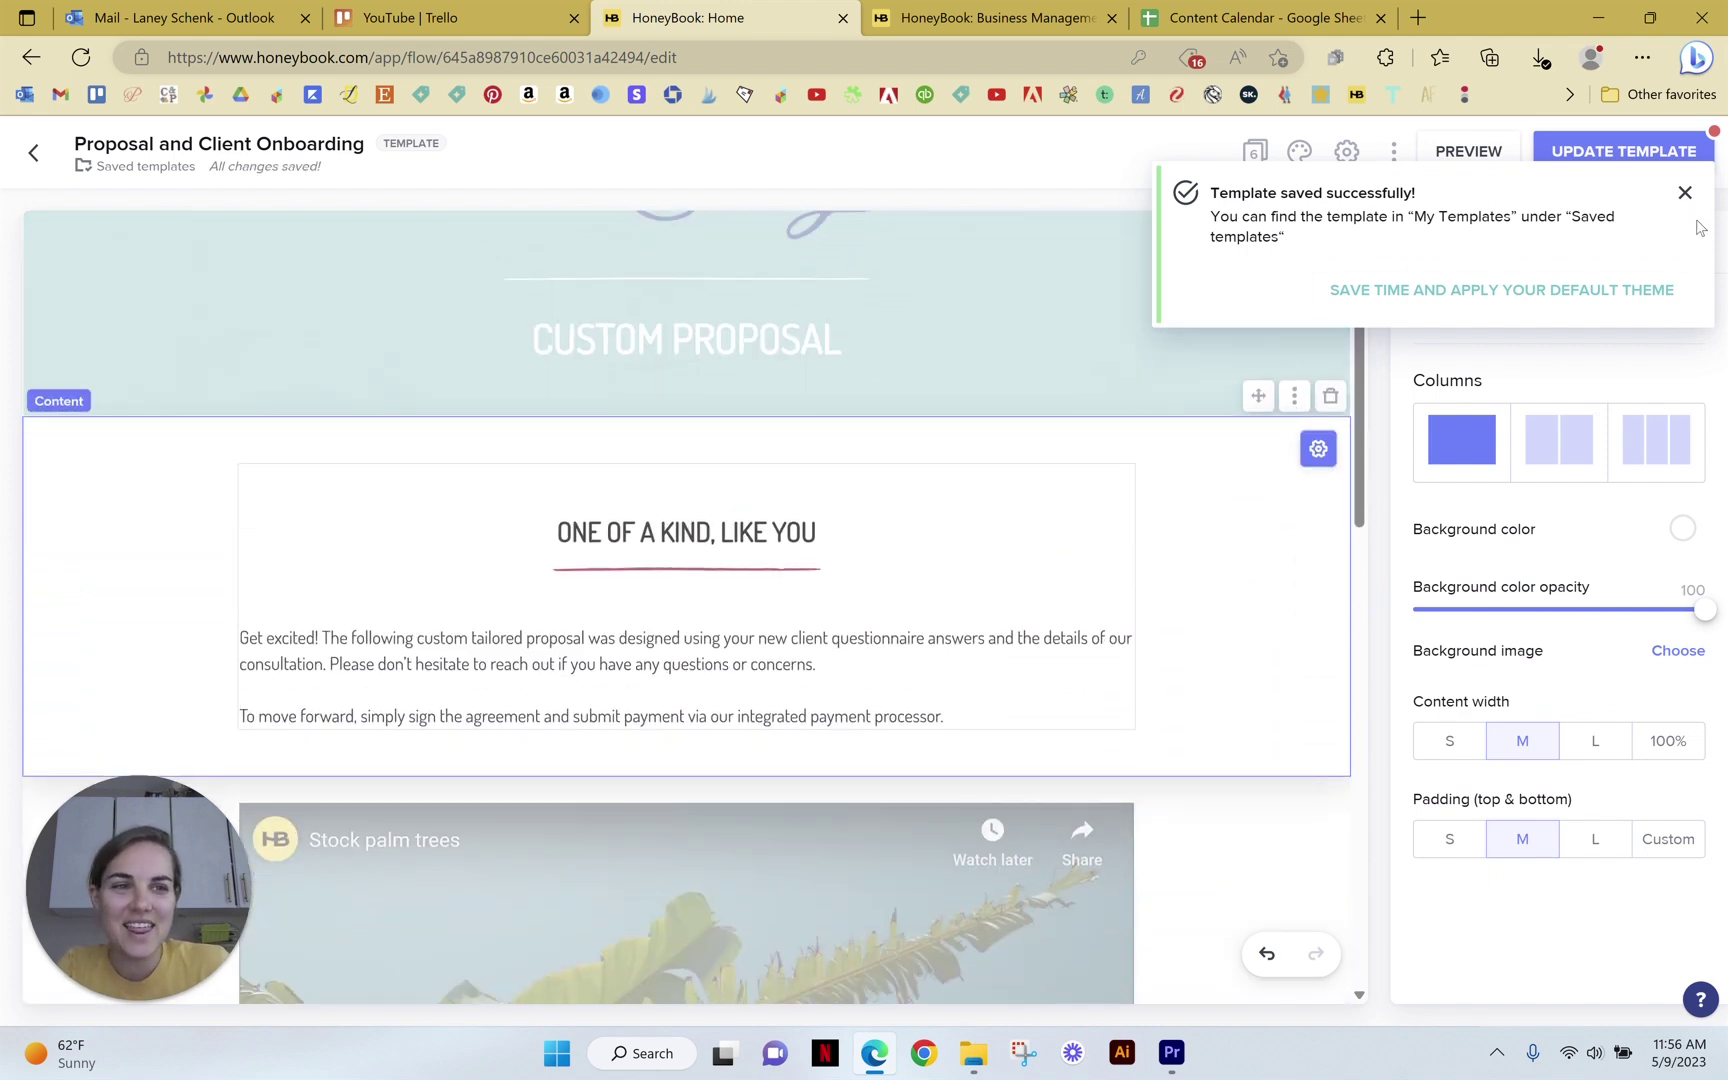
pyautogui.click(1685, 192)
pyautogui.scroll(-4, 780, 450)
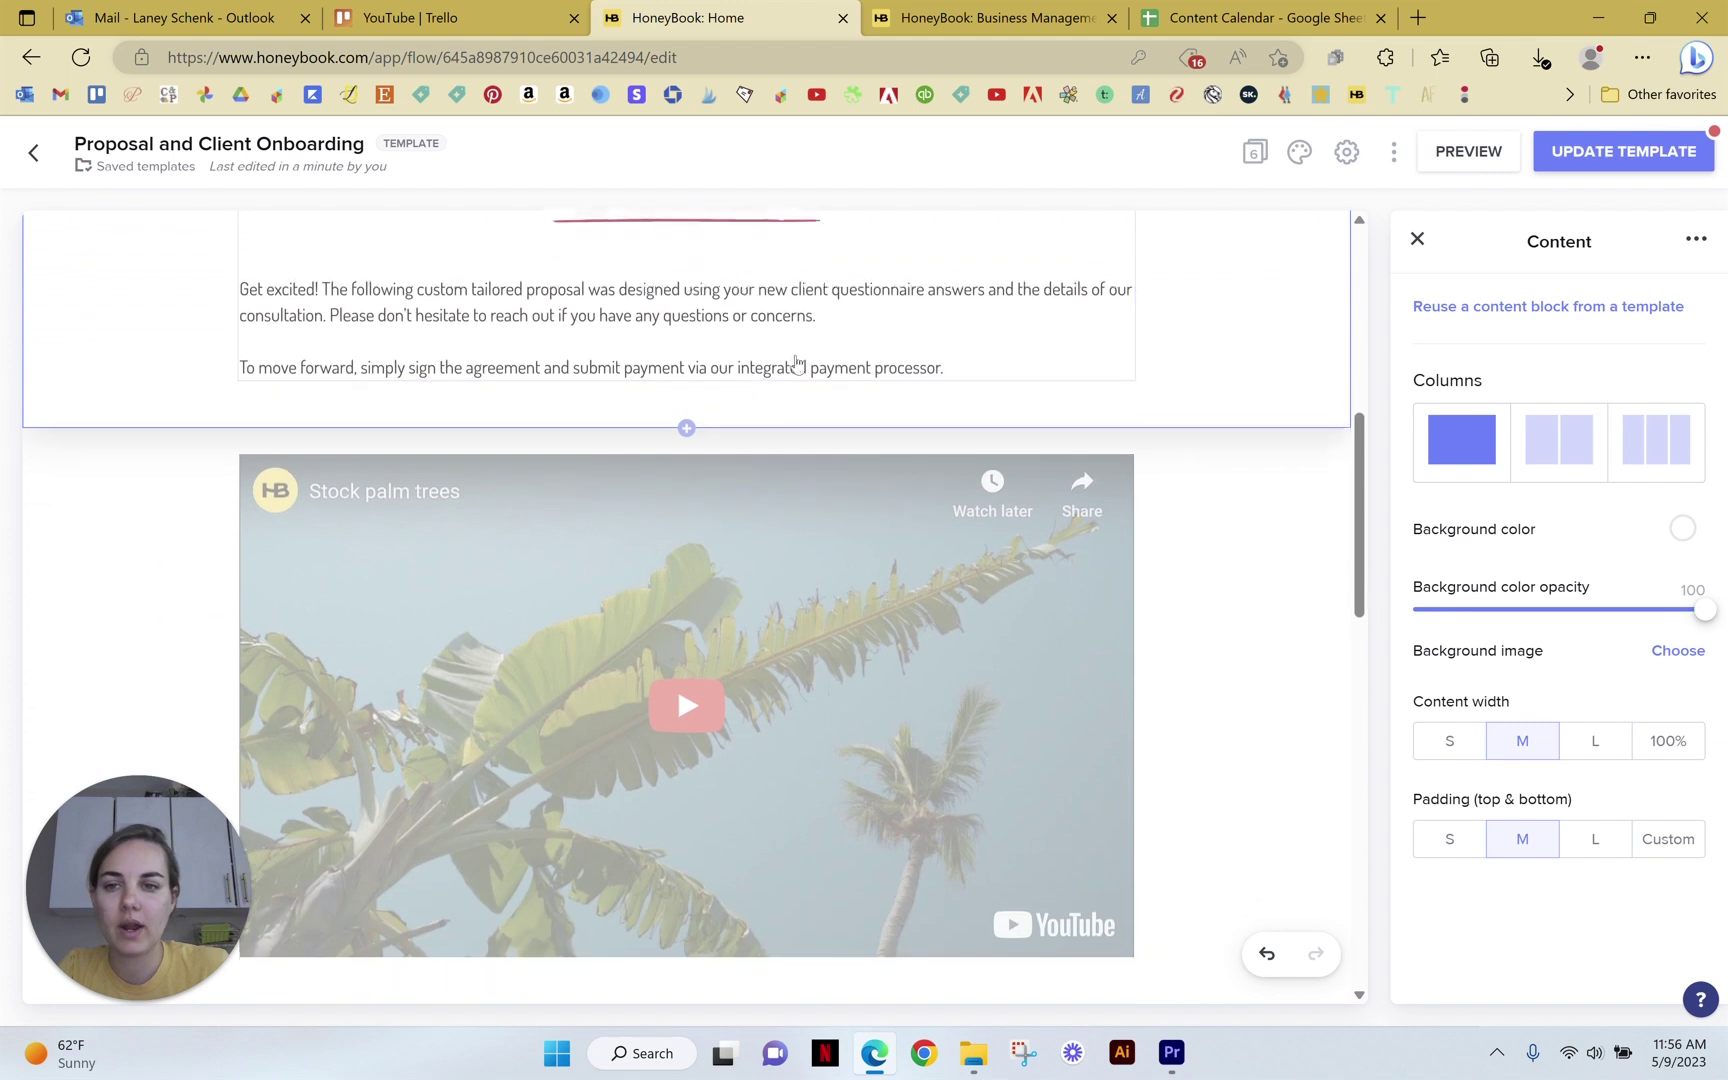
pyautogui.click(800, 347)
pyautogui.scroll(2, 1000, 480)
pyautogui.scroll(-5, 992, 515)
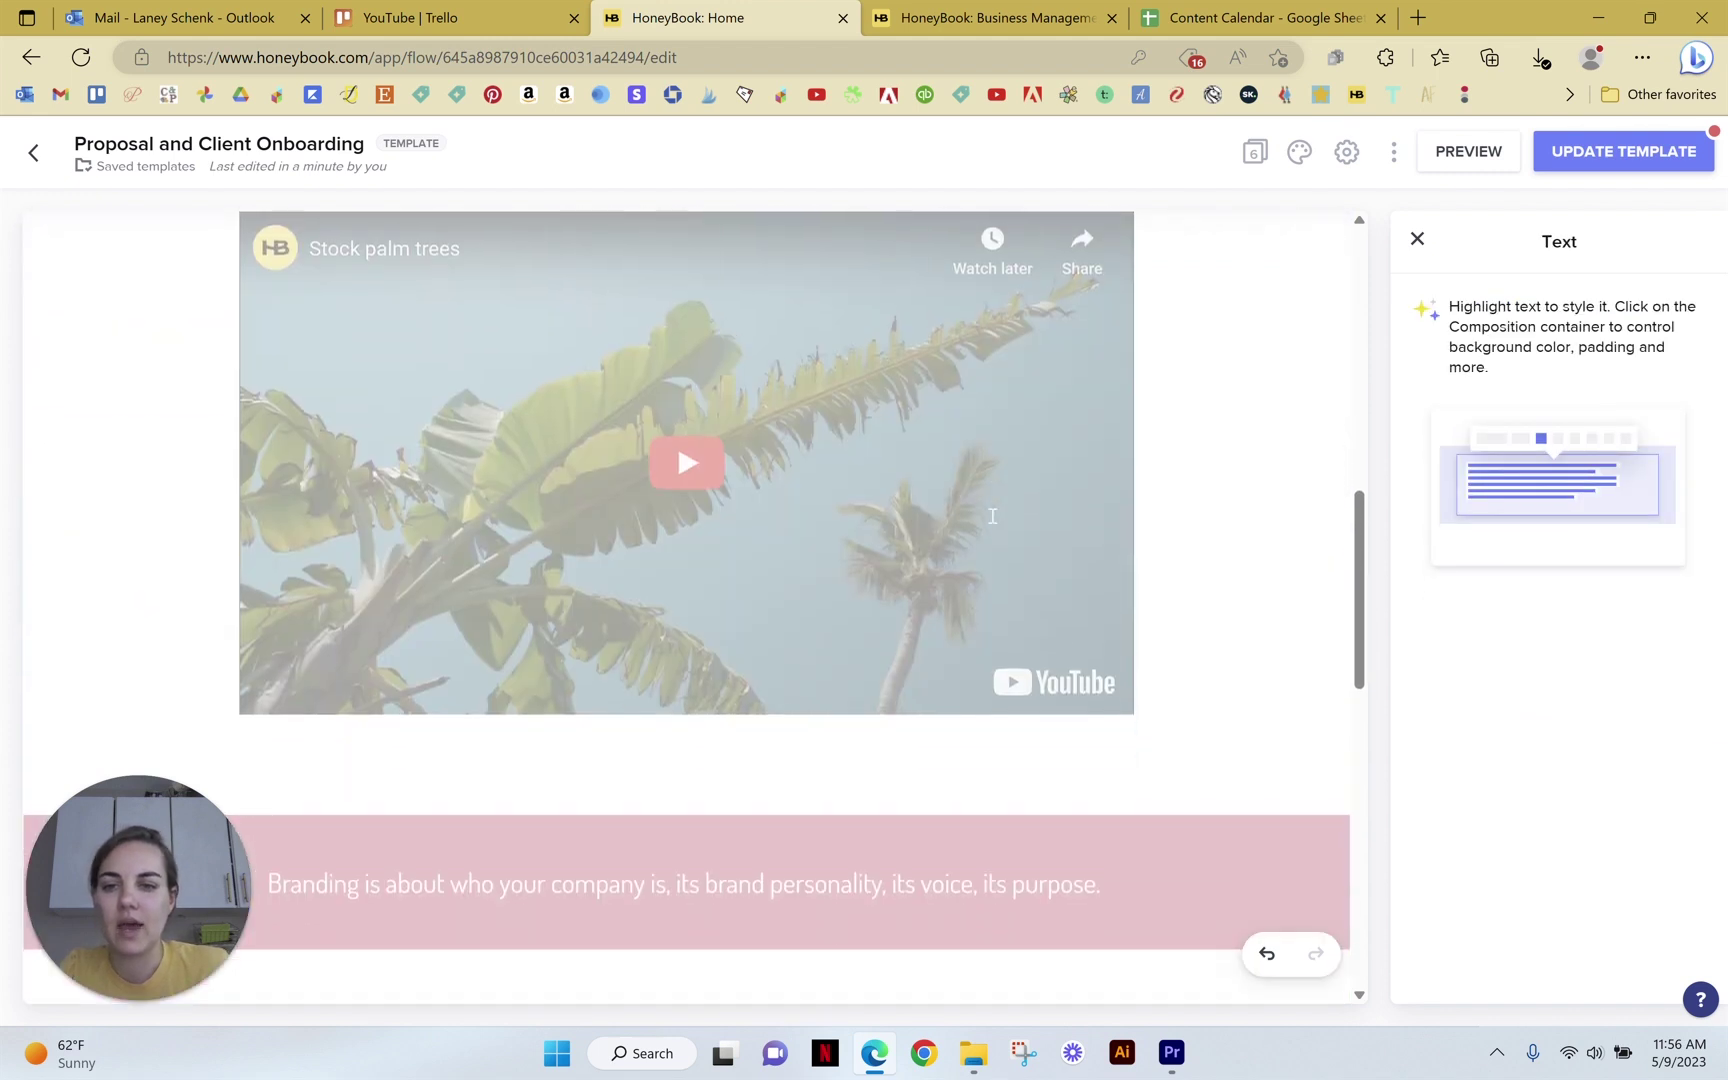
pyautogui.scroll(-5, 995, 532)
pyautogui.scroll(5, 771, 490)
# Select the palm-trees video block and scroll down to the $8,500 Full Service package
pyautogui.click(766, 483)
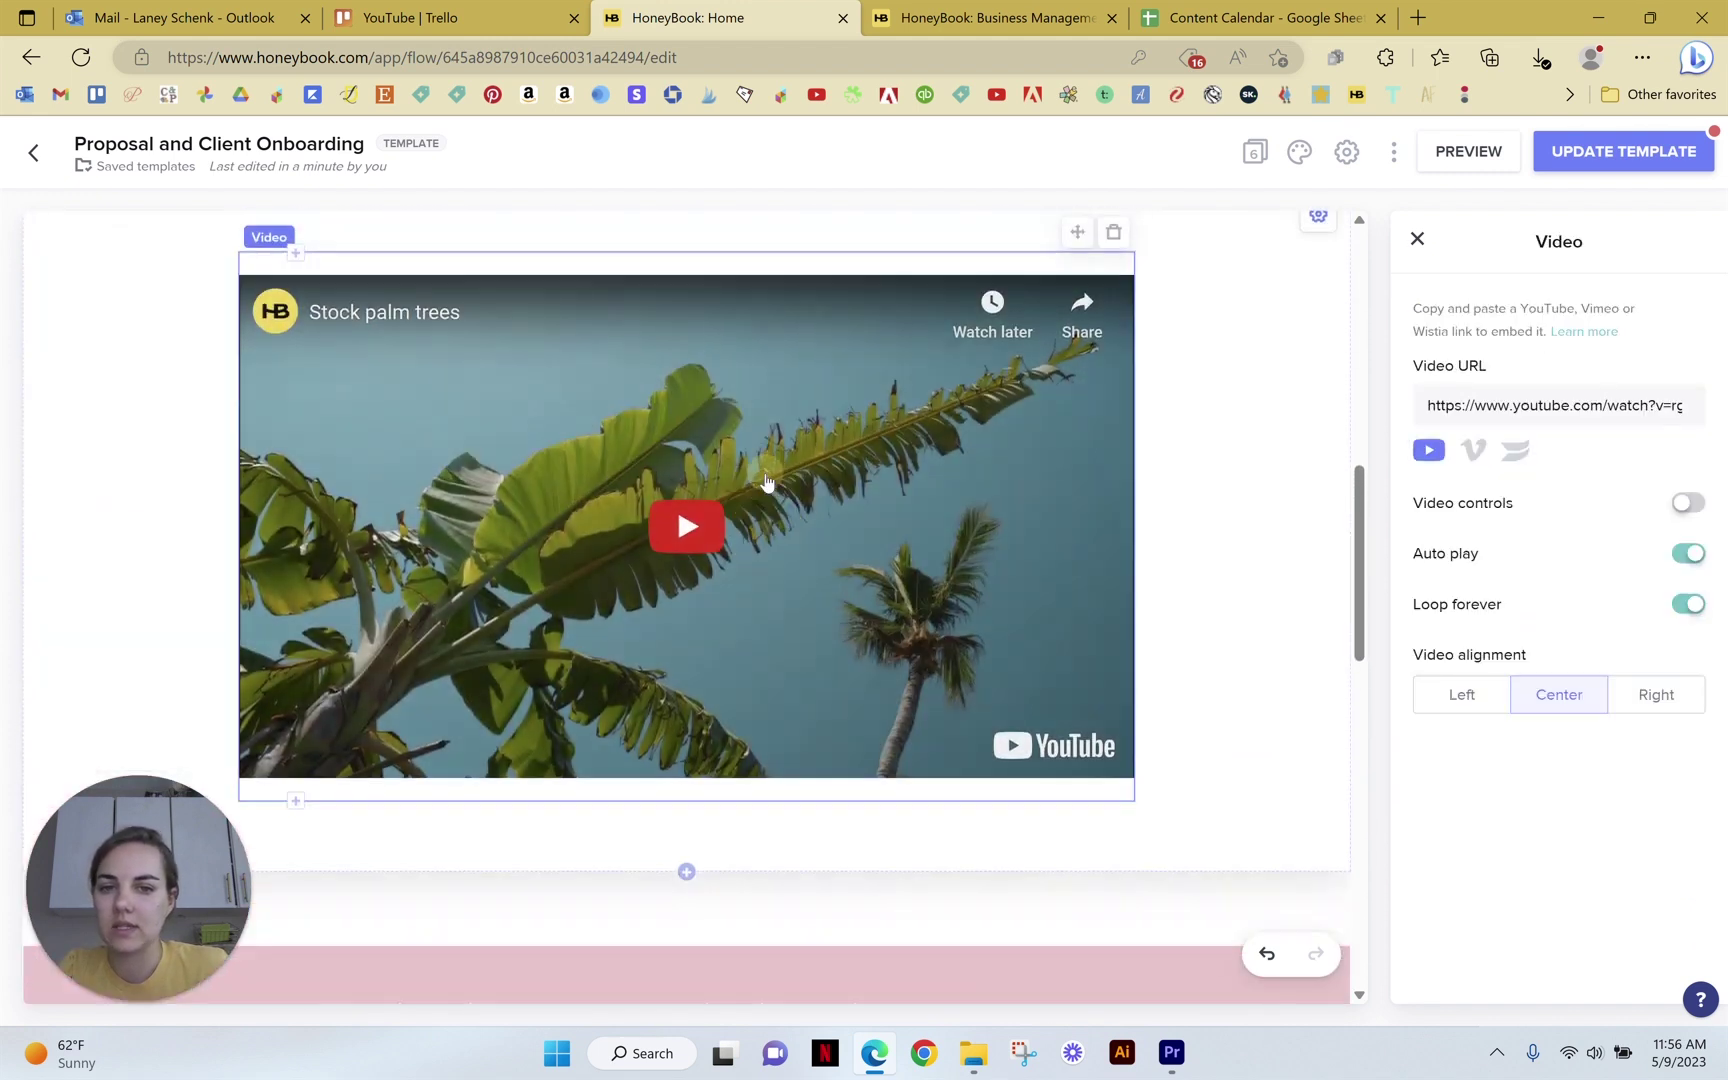
pyautogui.scroll(-4, 1010, 507)
pyautogui.scroll(-7, 1010, 507)
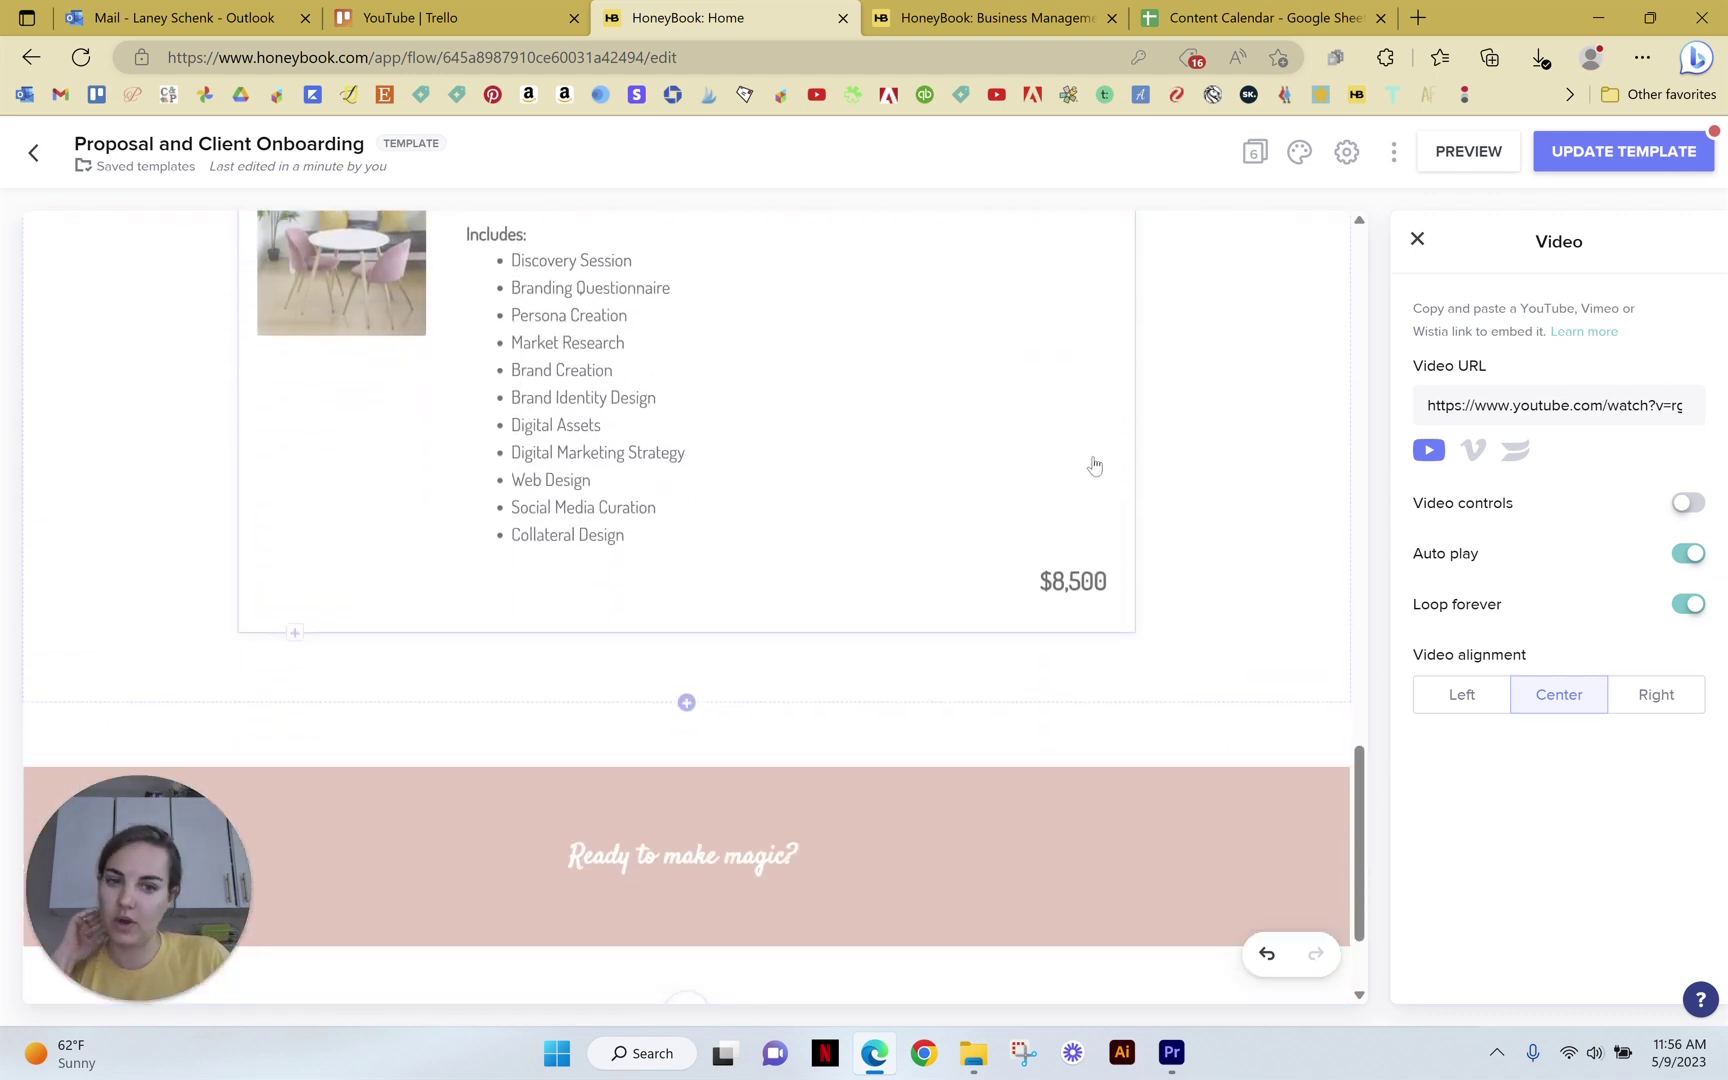
pyautogui.scroll(-2, 1030, 552)
pyautogui.scroll(2, 991, 609)
pyautogui.scroll(-2, 993, 597)
pyautogui.moveTo(1357, 860); pyautogui.dragTo(1318, 298)
# Switch the Proposal and Client Onboarding template to its Contract page
pyautogui.click(672, 247)
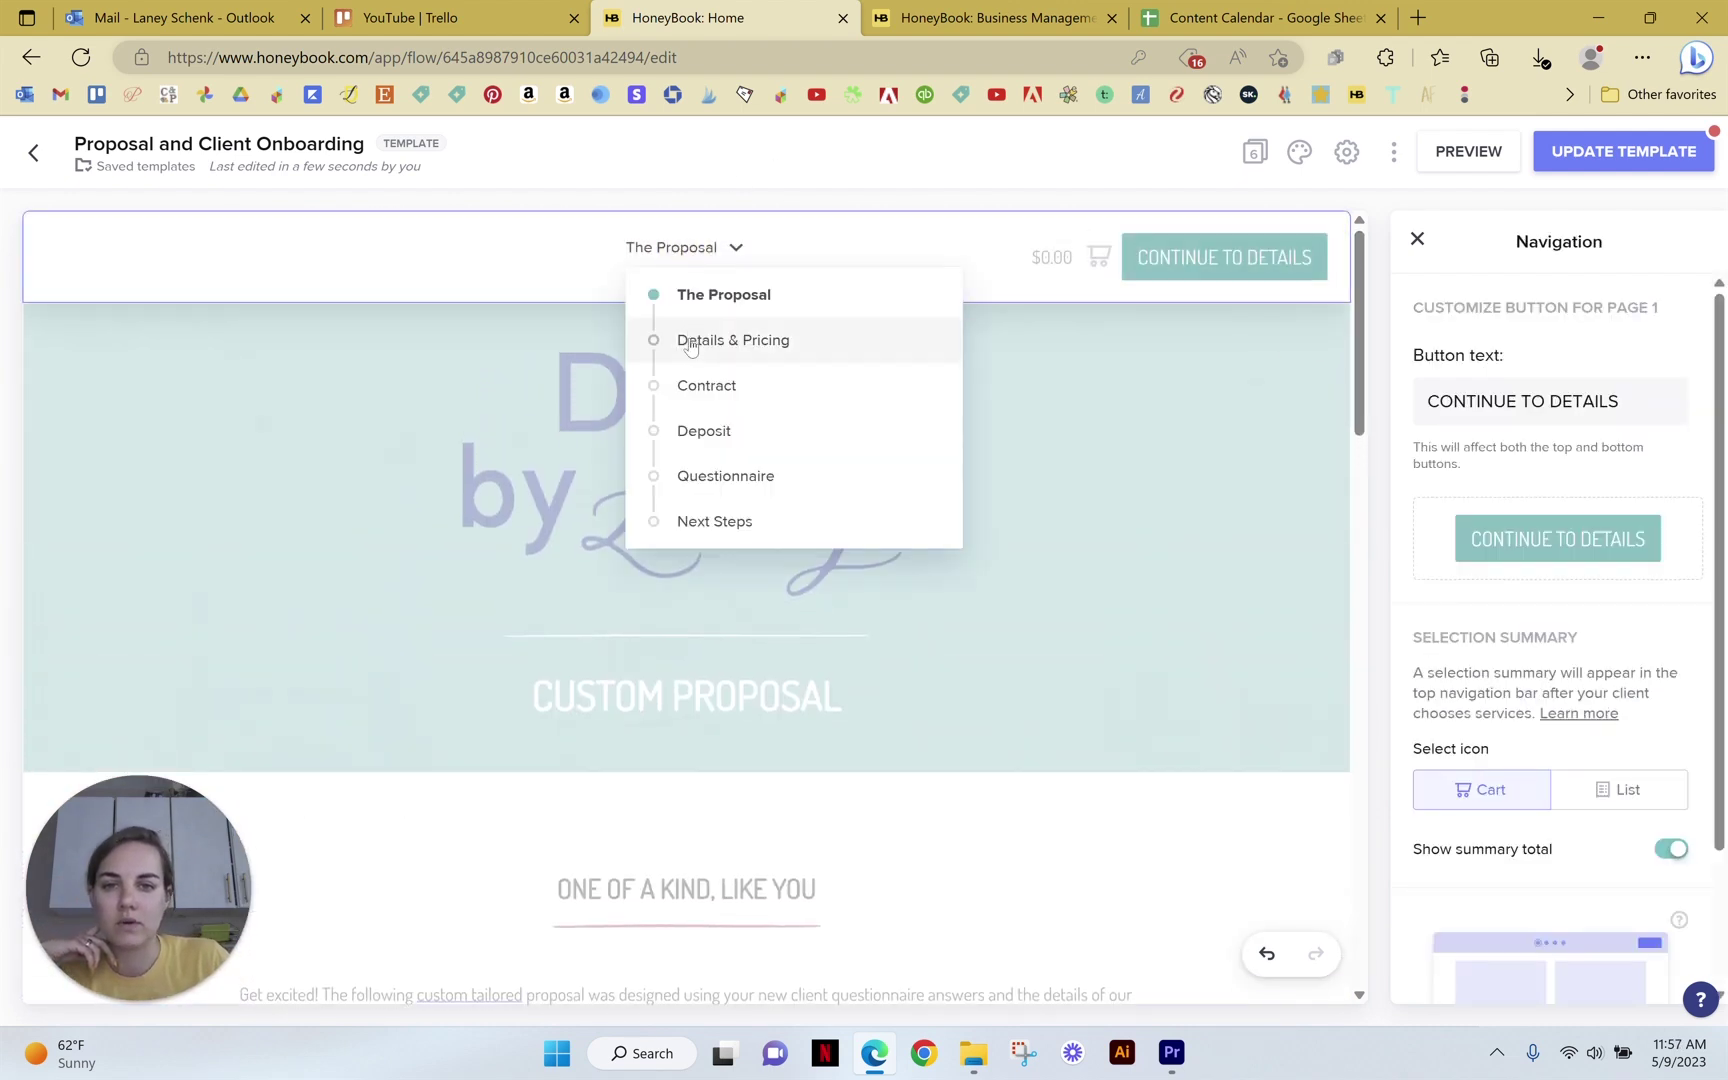
pyautogui.click(686, 386)
pyautogui.click(1165, 724)
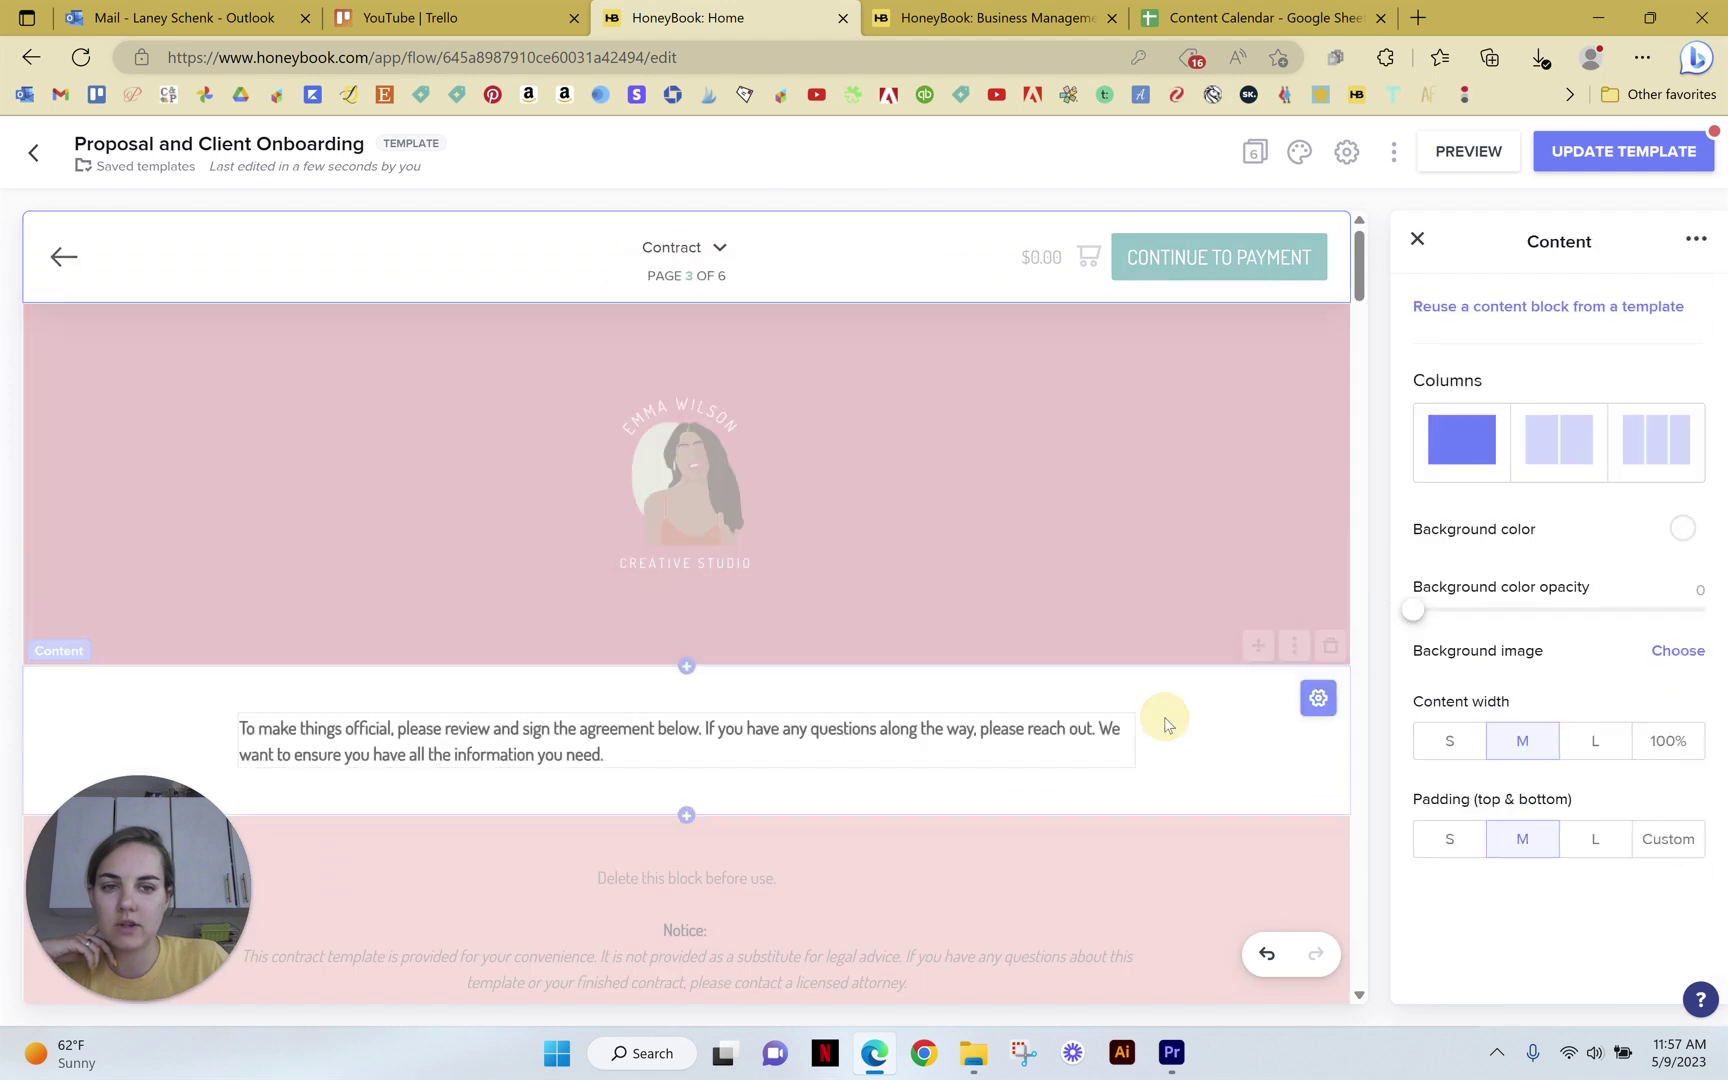
# Review the Contract for Services ($8,500 split 25%, 37.5%, 37.5%) and update the template
pyautogui.scroll(-3, 1165, 724)
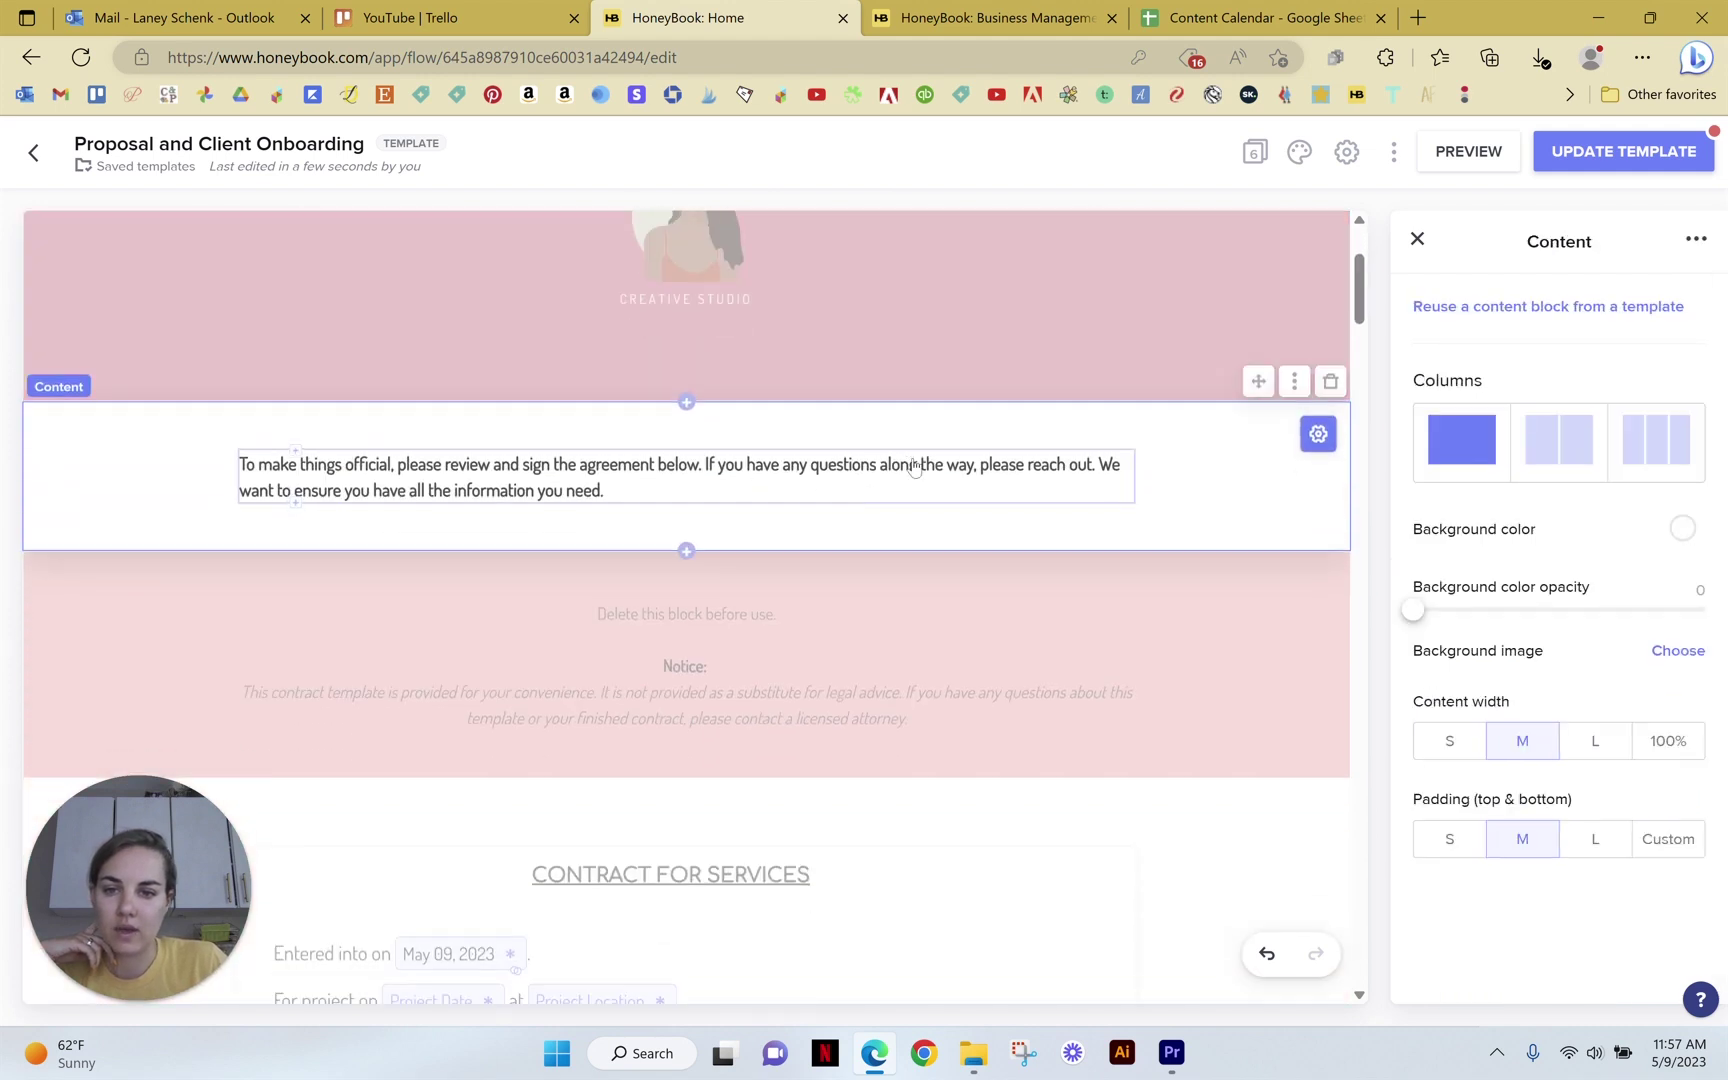
pyautogui.scroll(-5, 918, 458)
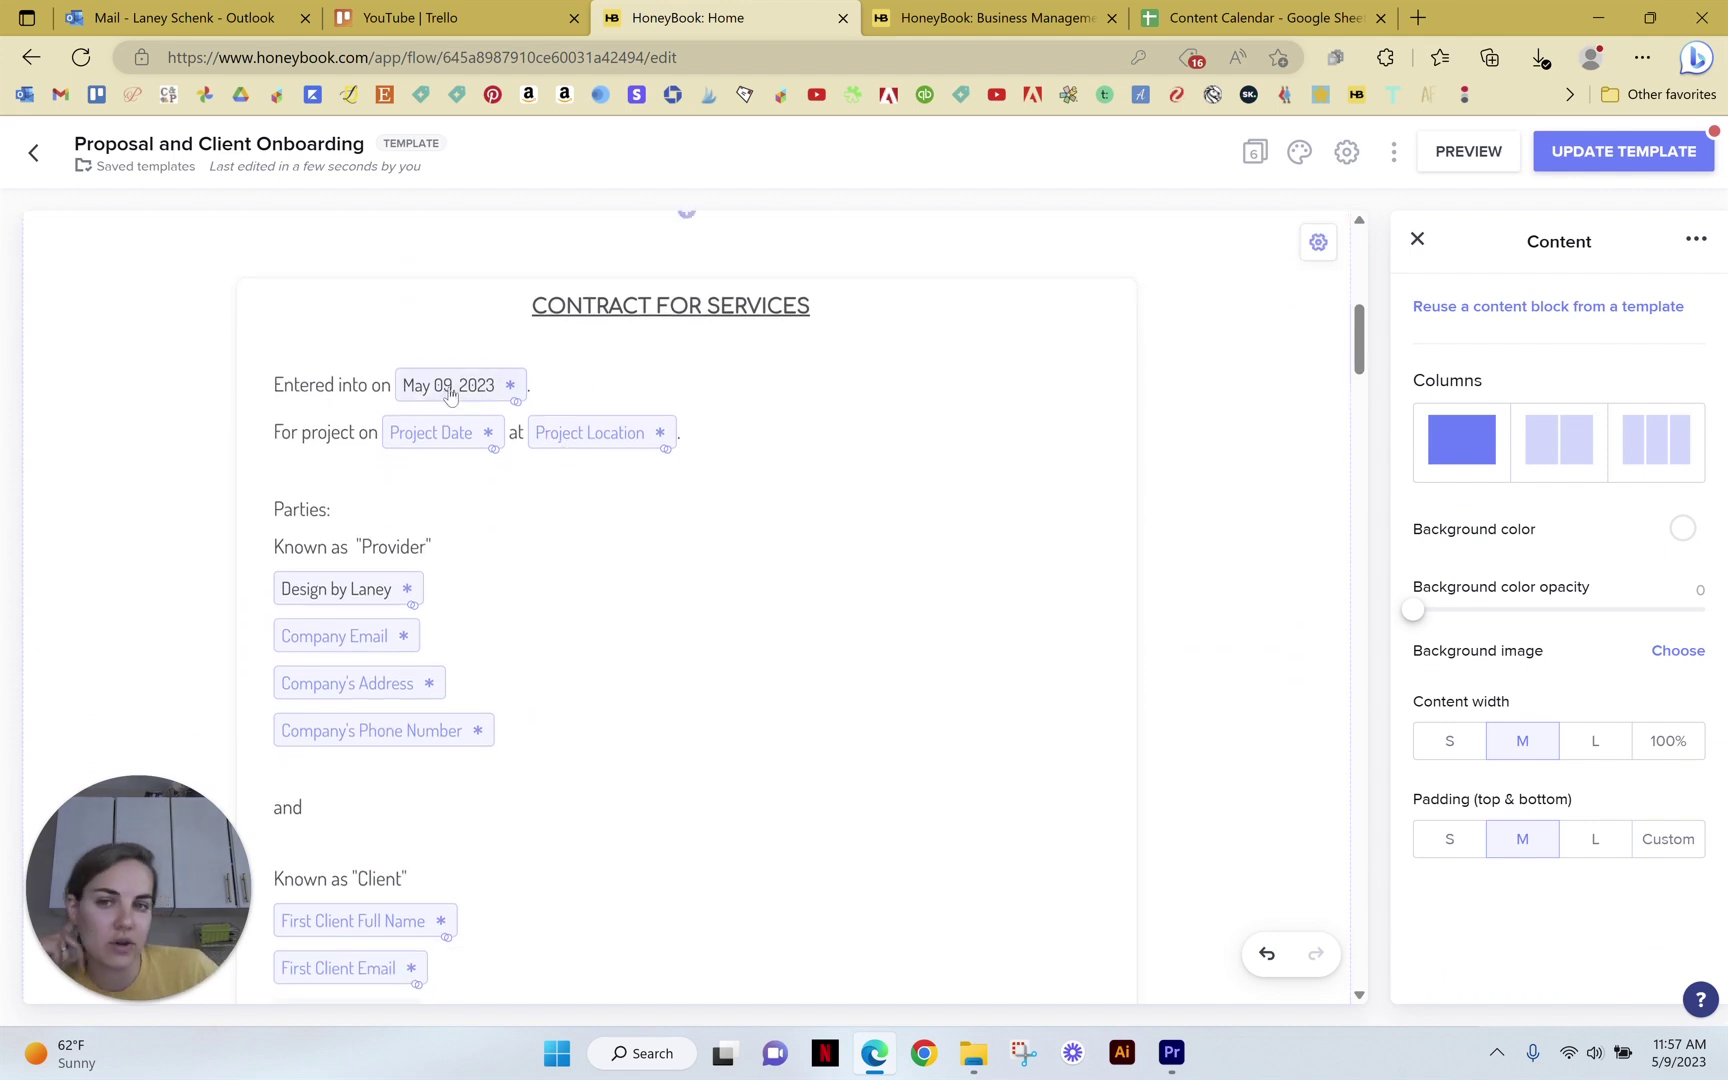
pyautogui.scroll(-3, 539, 484)
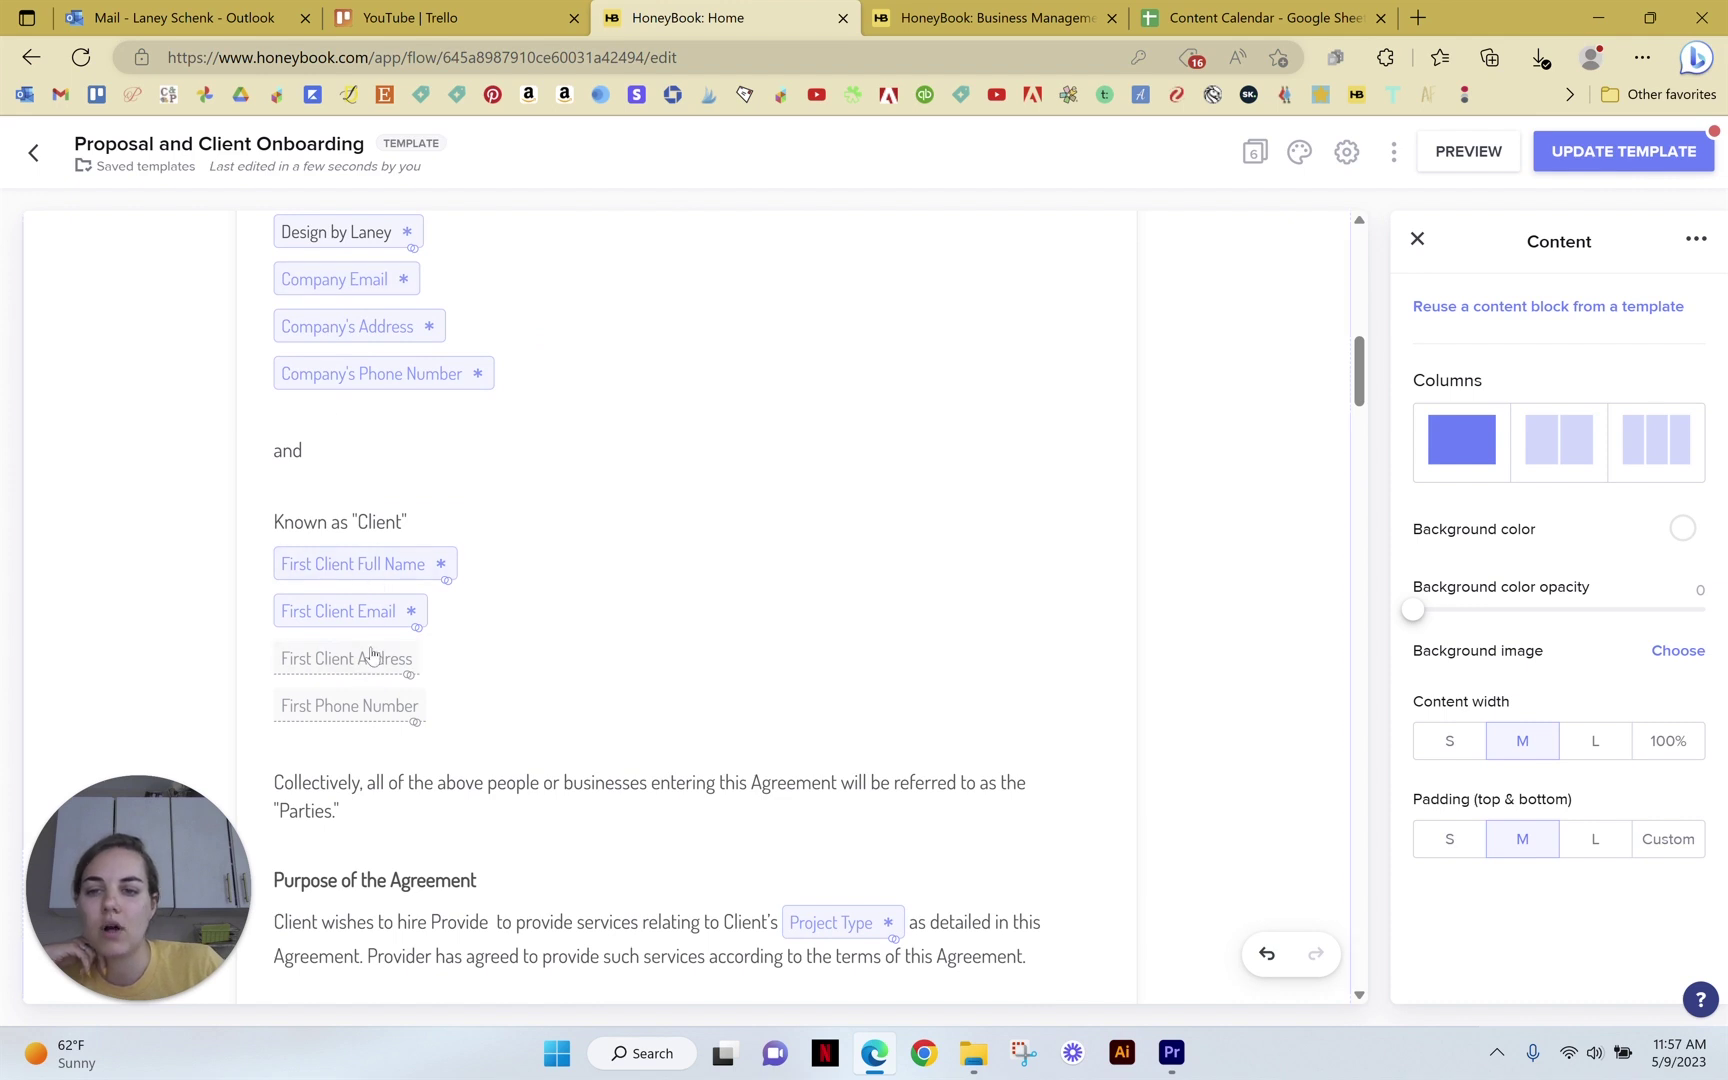
pyautogui.scroll(-4, 783, 474)
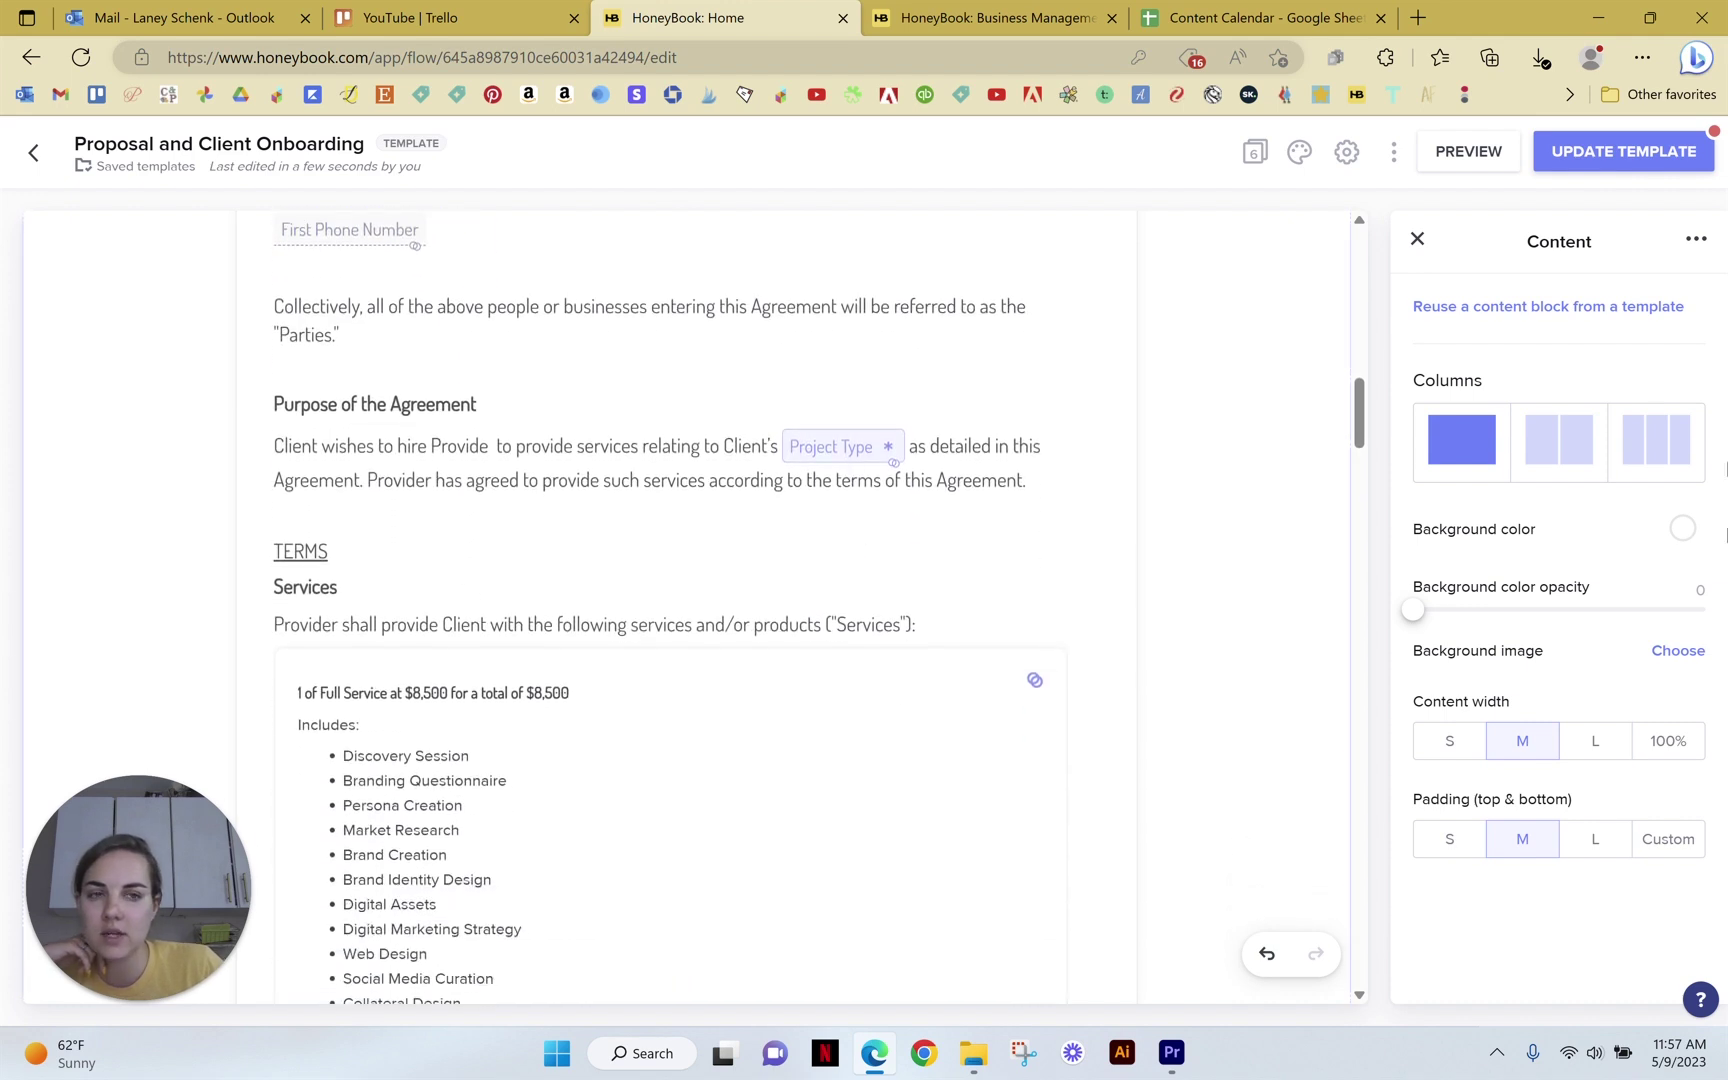
pyautogui.scroll(-6, 700, 400)
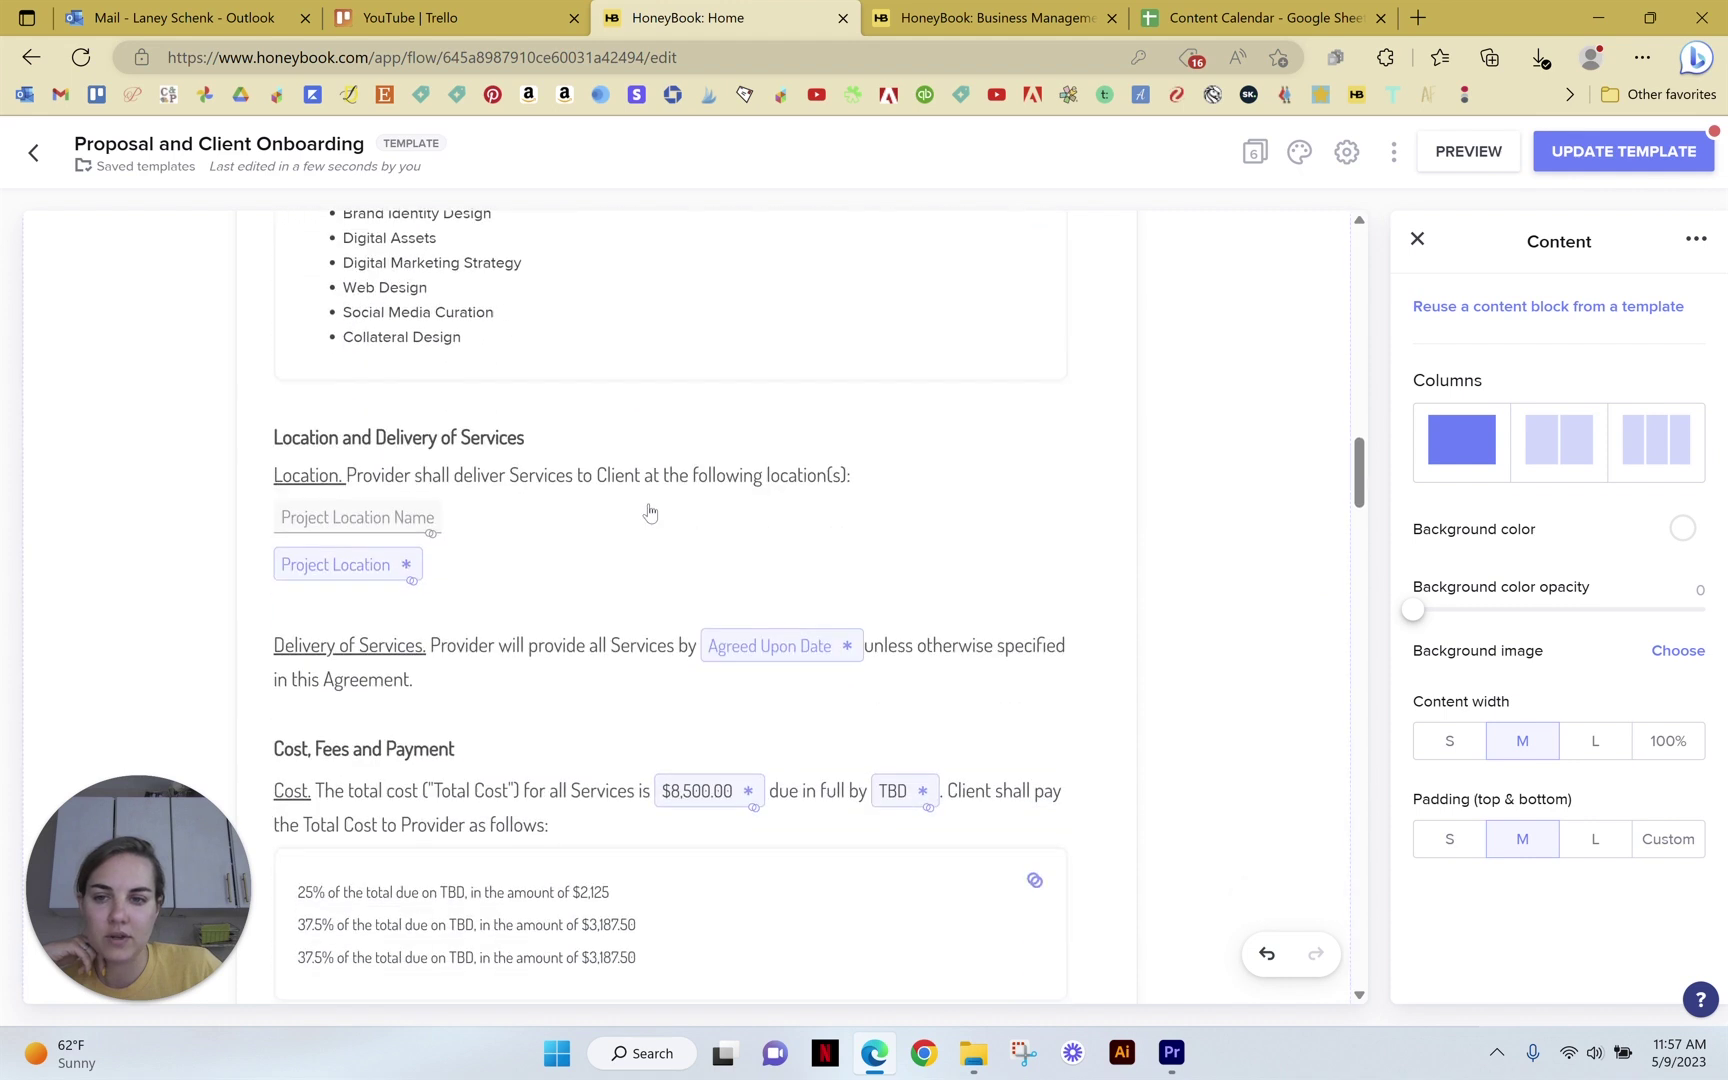
pyautogui.scroll(-10, 650, 512)
pyautogui.scroll(6, 1000, 300)
pyautogui.click(1645, 152)
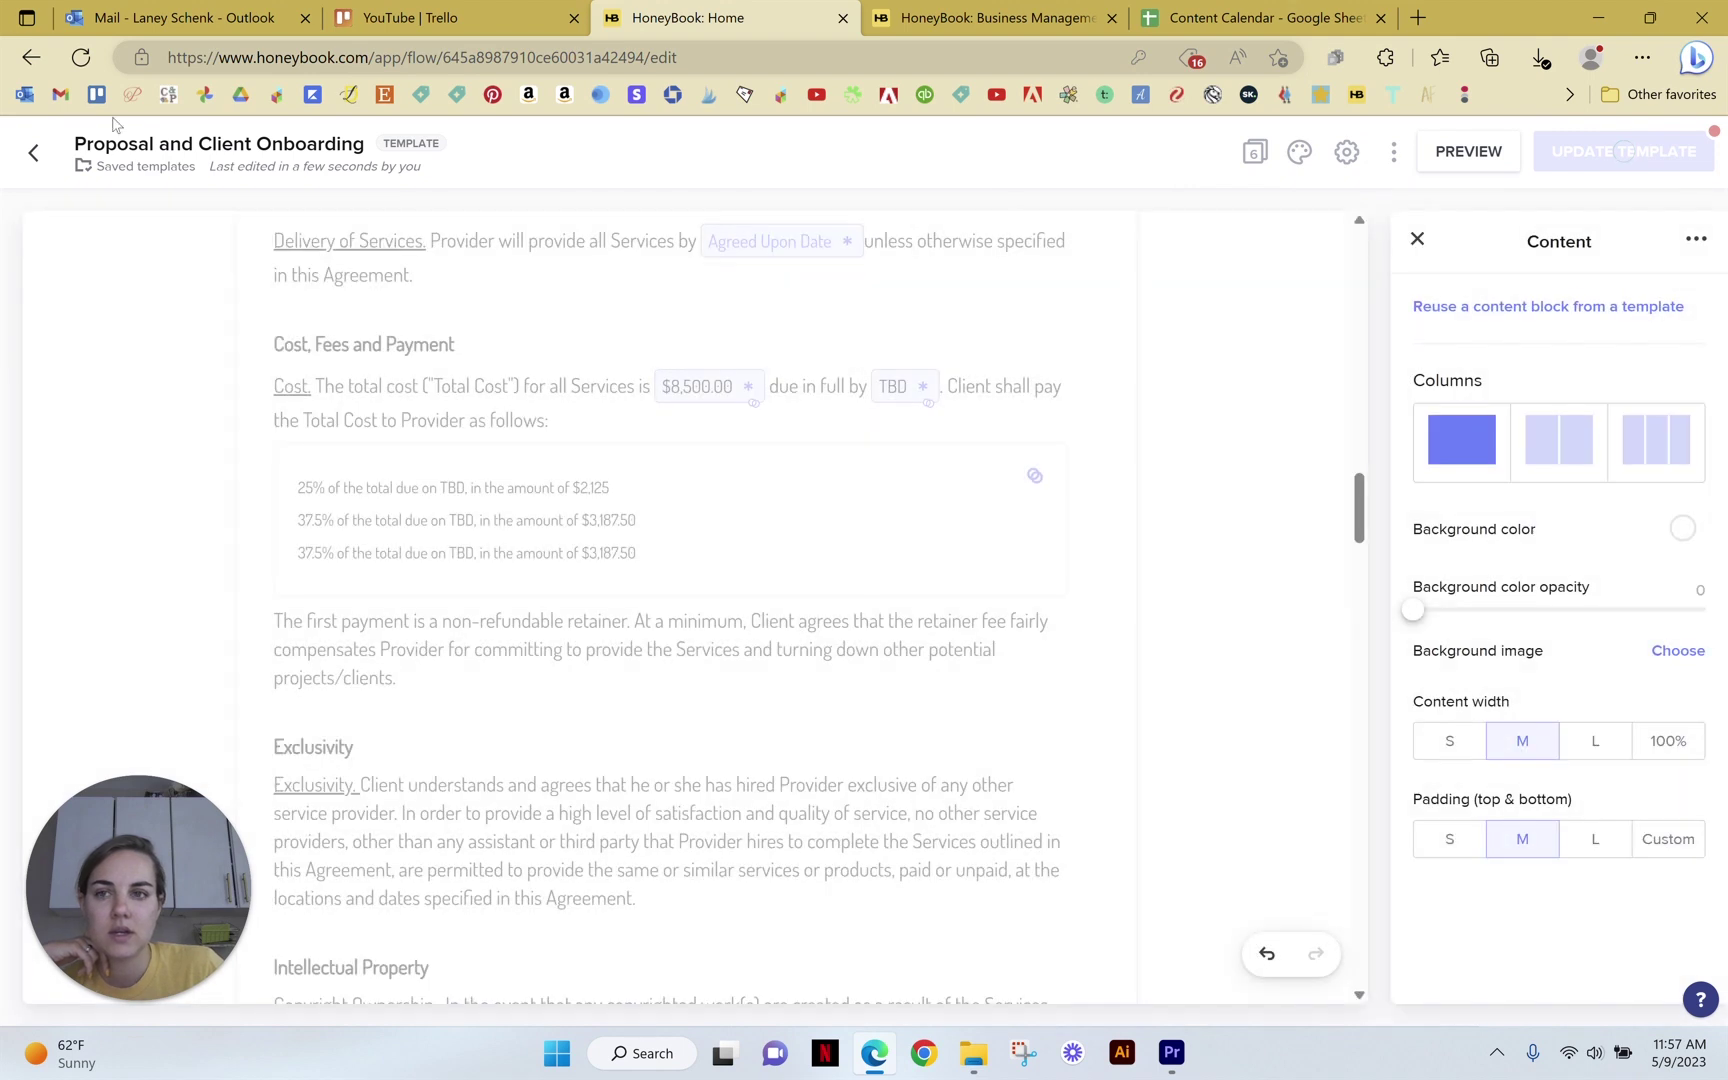
# Return to the templates gallery, clear the Contracts filter and show My Templates
pyautogui.click(33, 152)
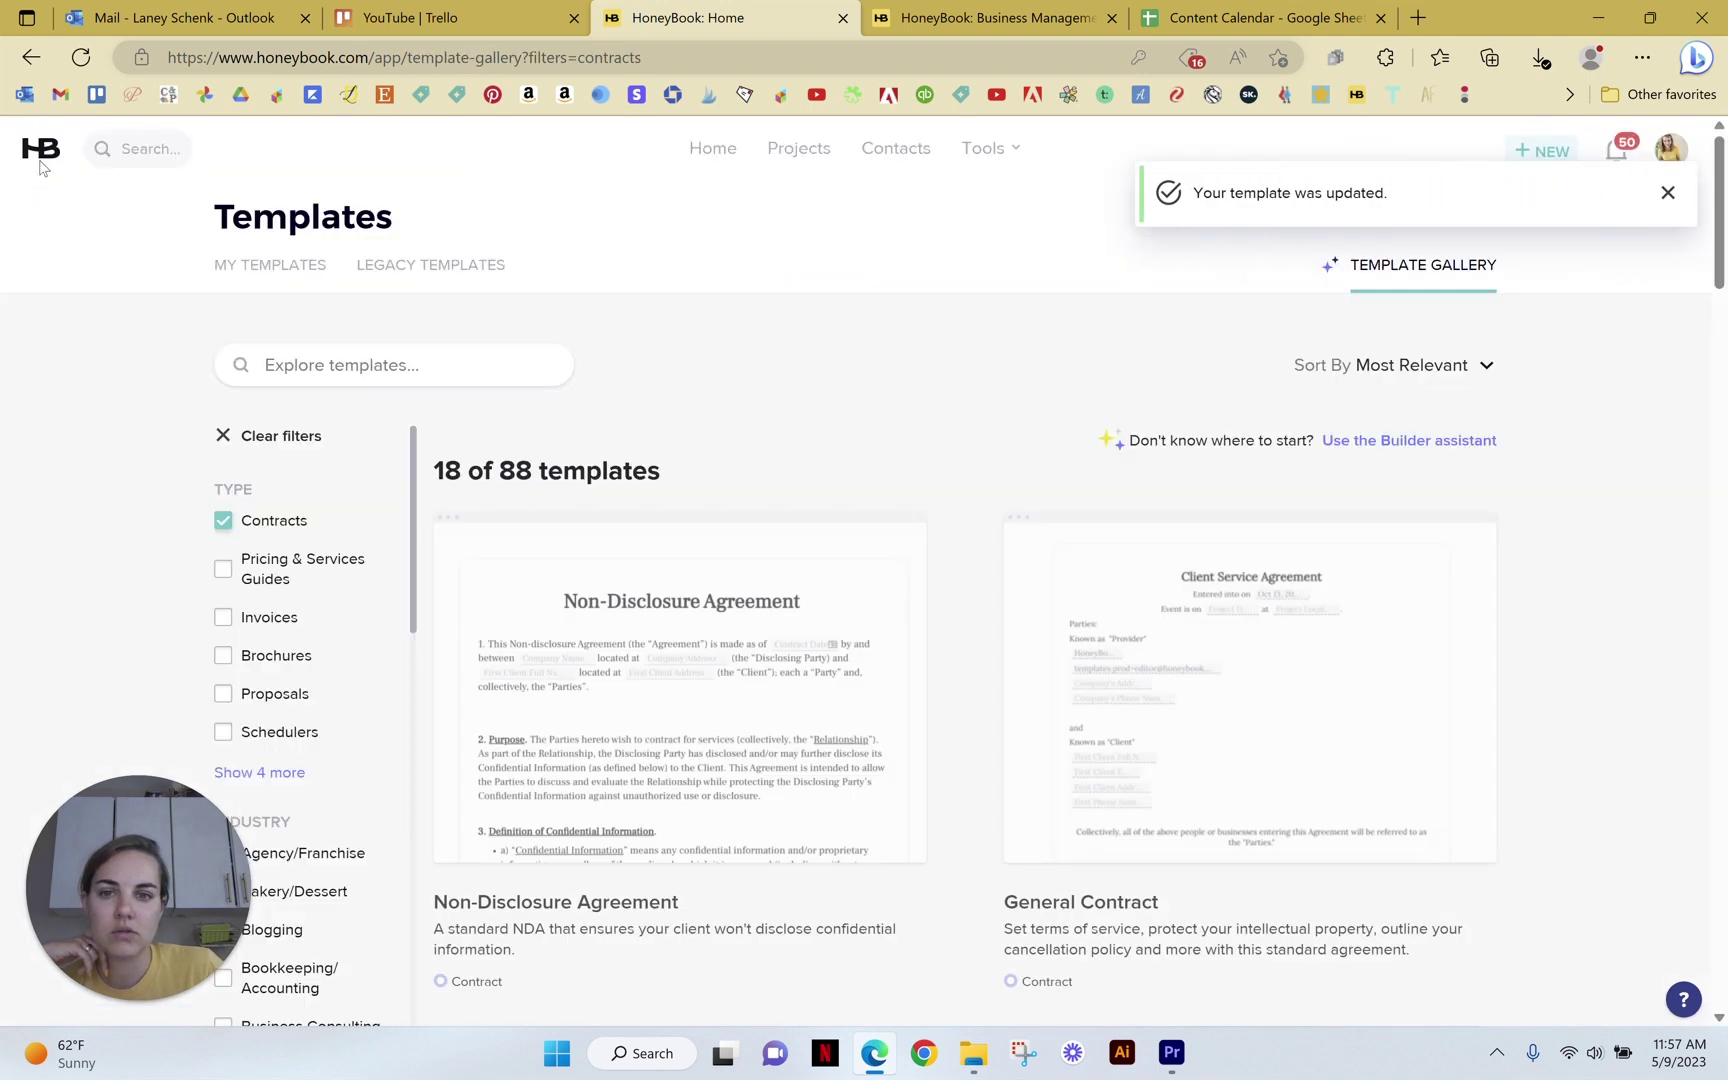
pyautogui.click(238, 437)
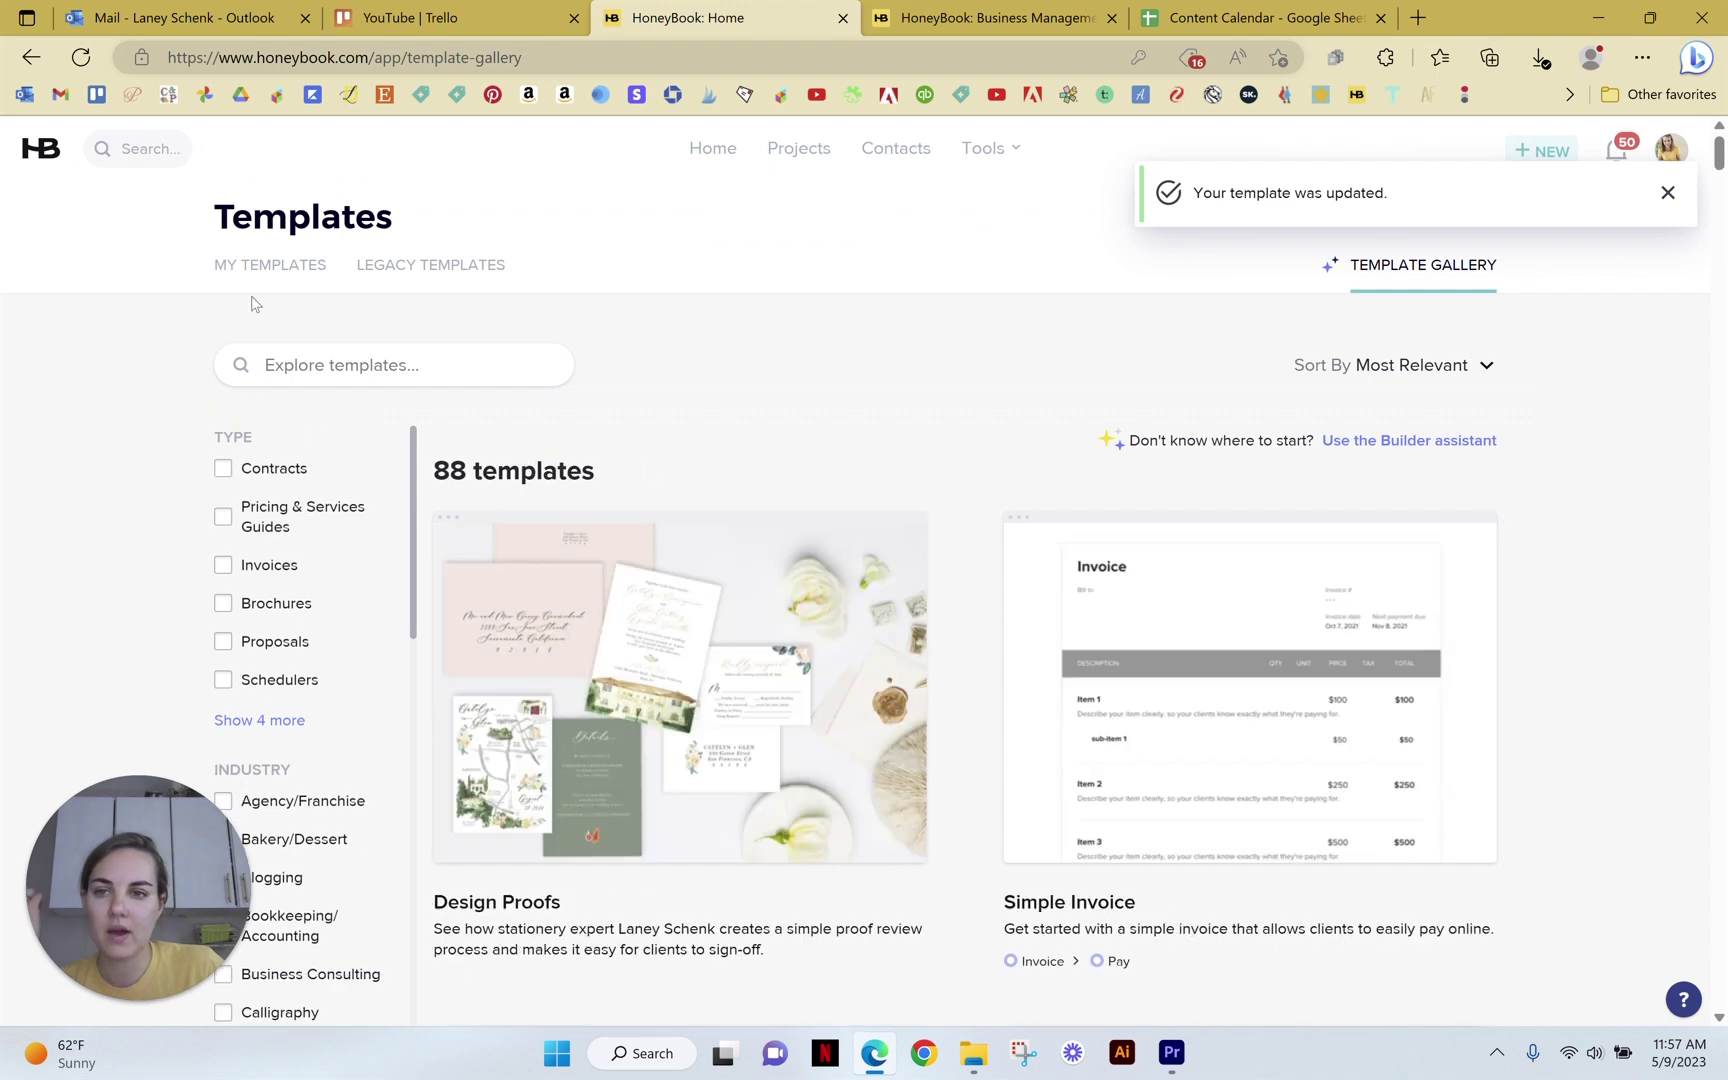
pyautogui.click(253, 267)
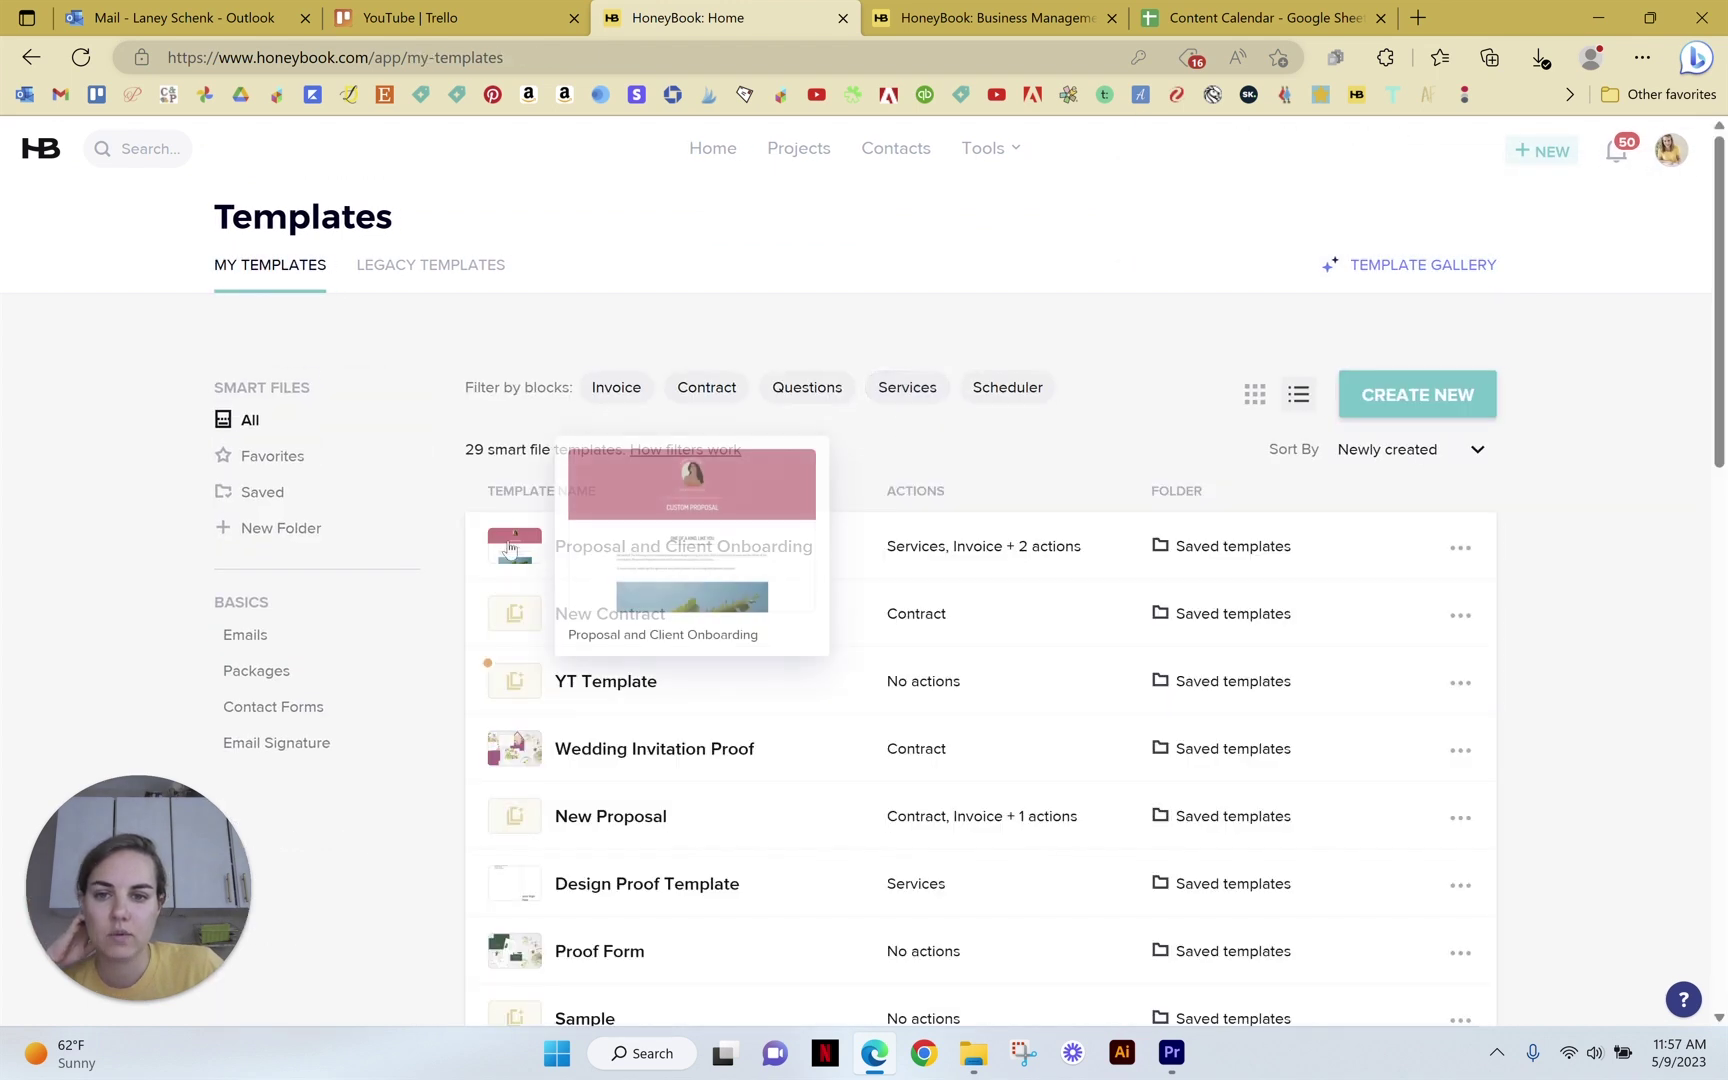
# Check the Proposal and Client Onboarding template's actions menu, then go to the Projects pipeline
pyautogui.click(1461, 550)
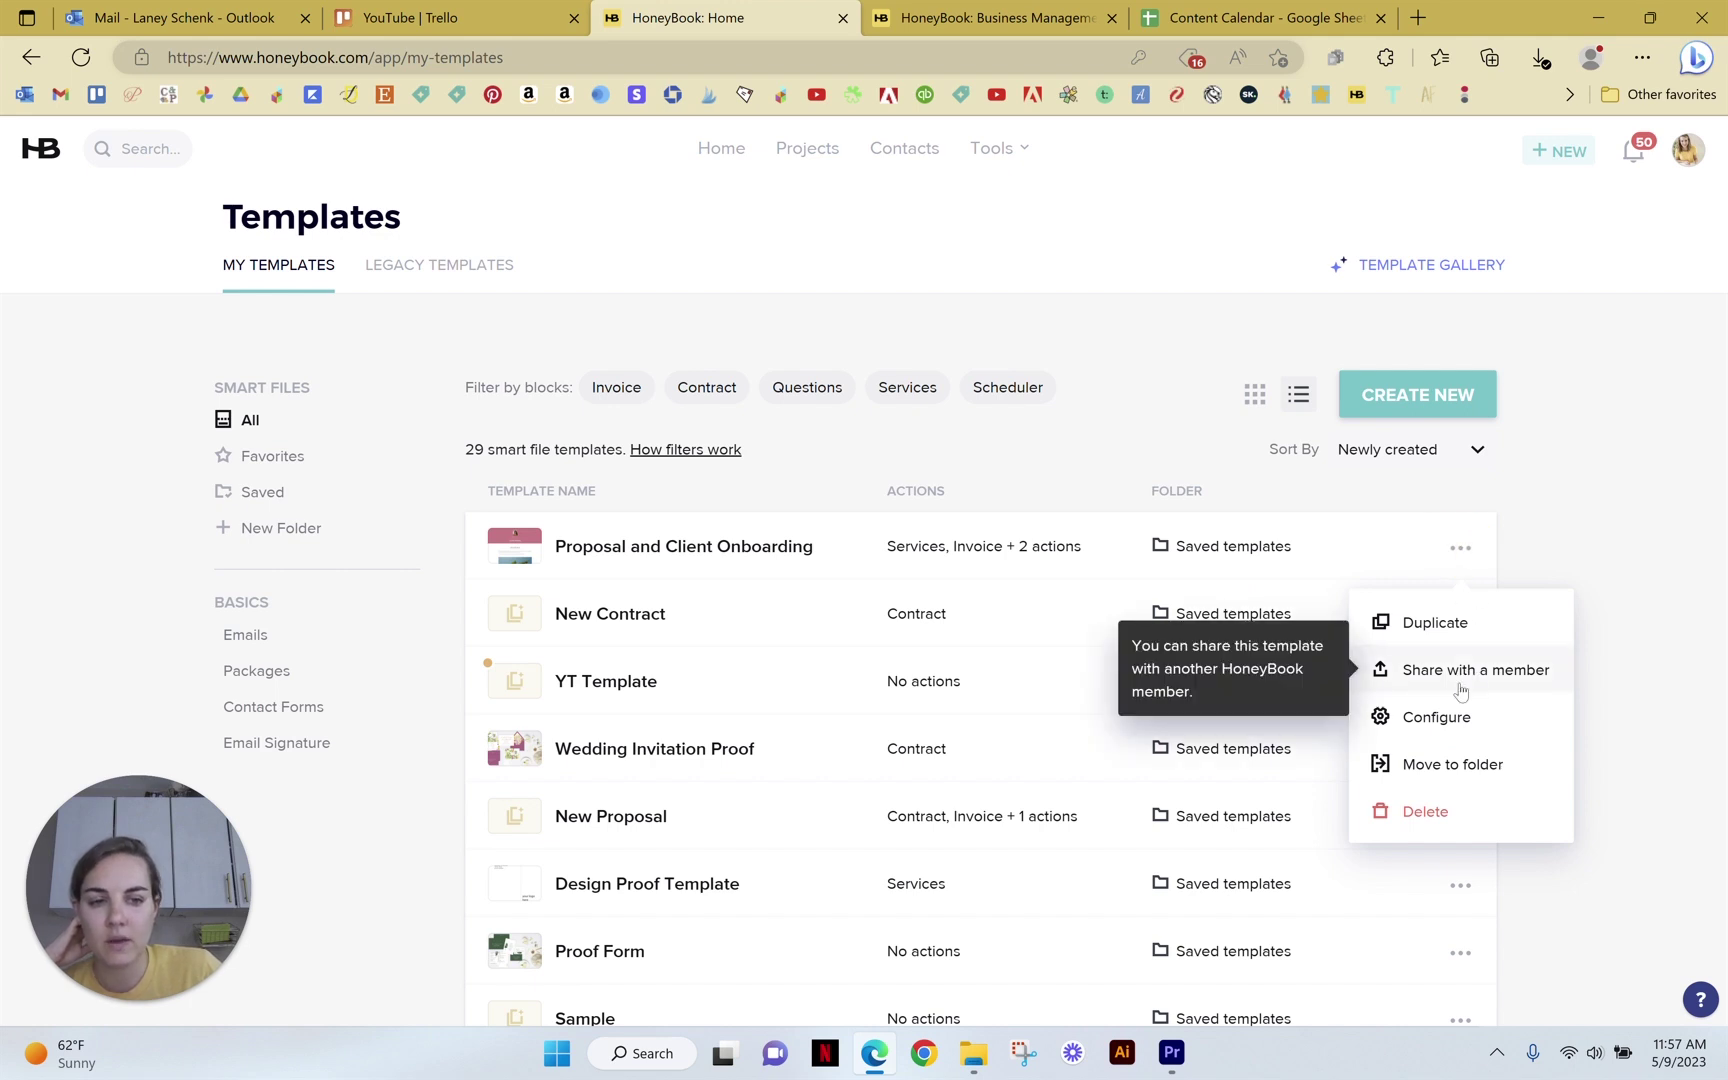
pyautogui.click(1605, 495)
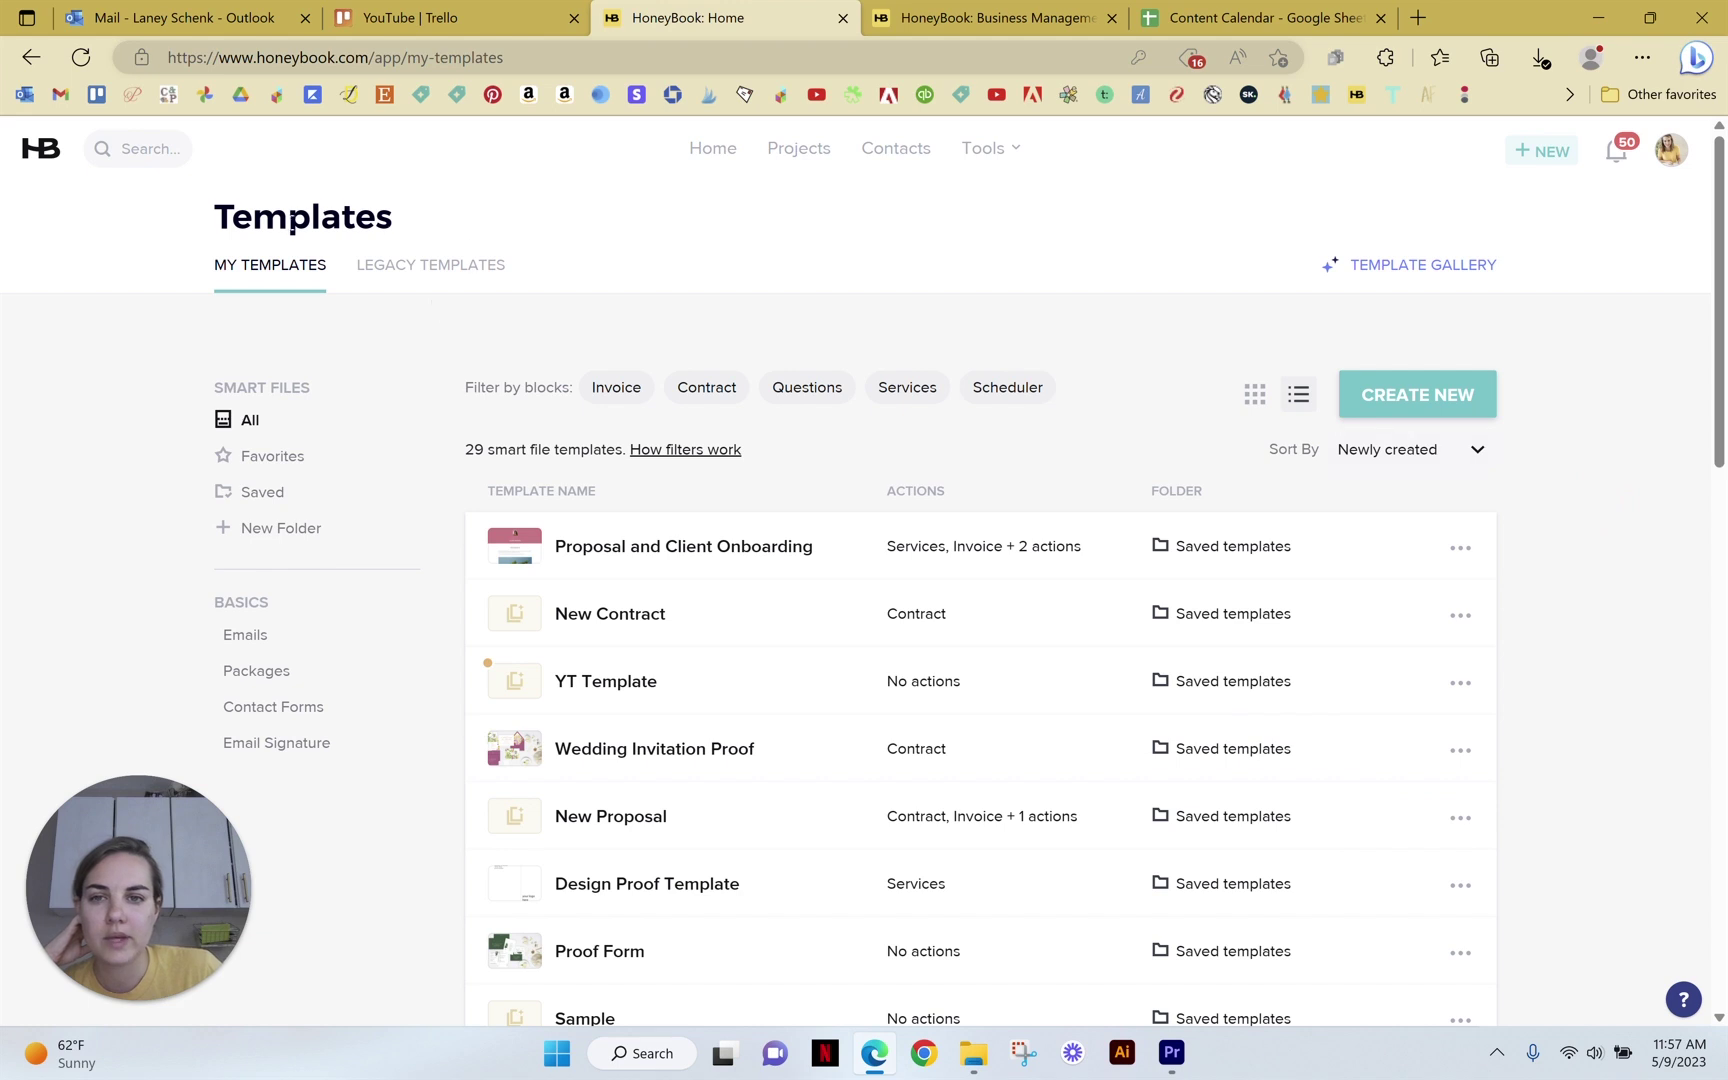
pyautogui.click(797, 150)
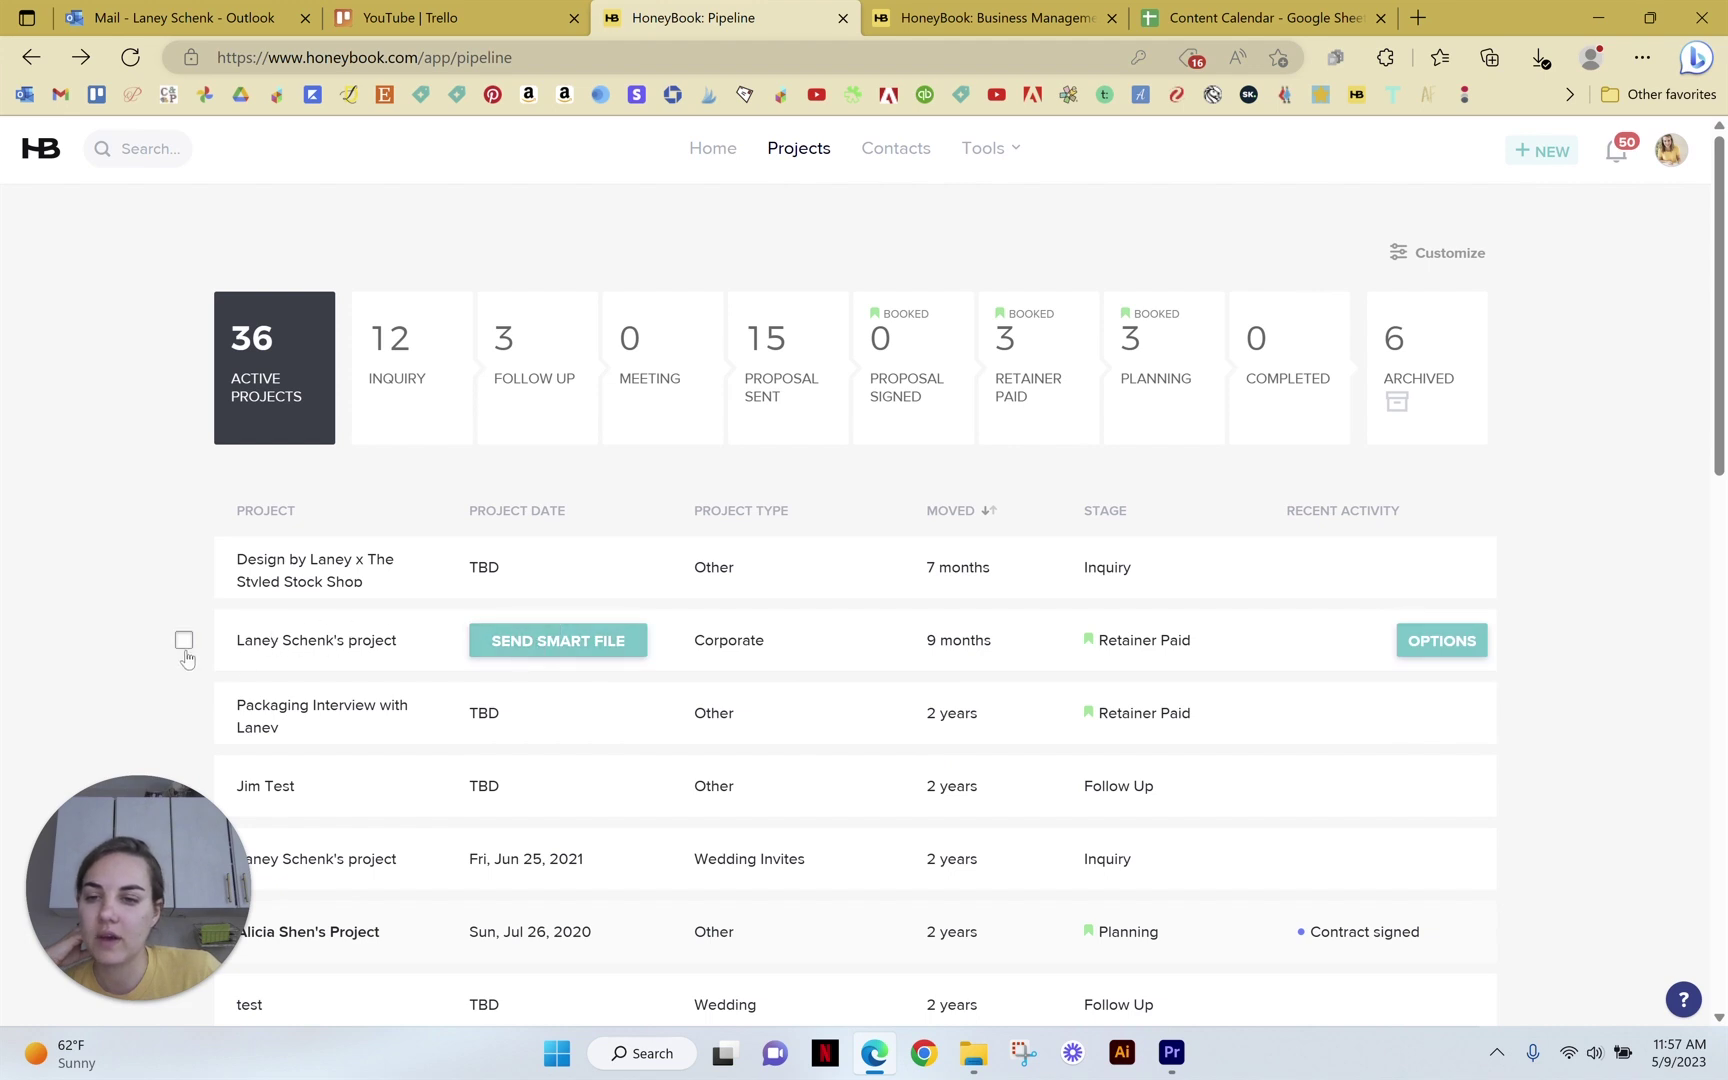
# Start a smart file in the client project from the Proposal and Client Onboarding template
pyautogui.click(567, 646)
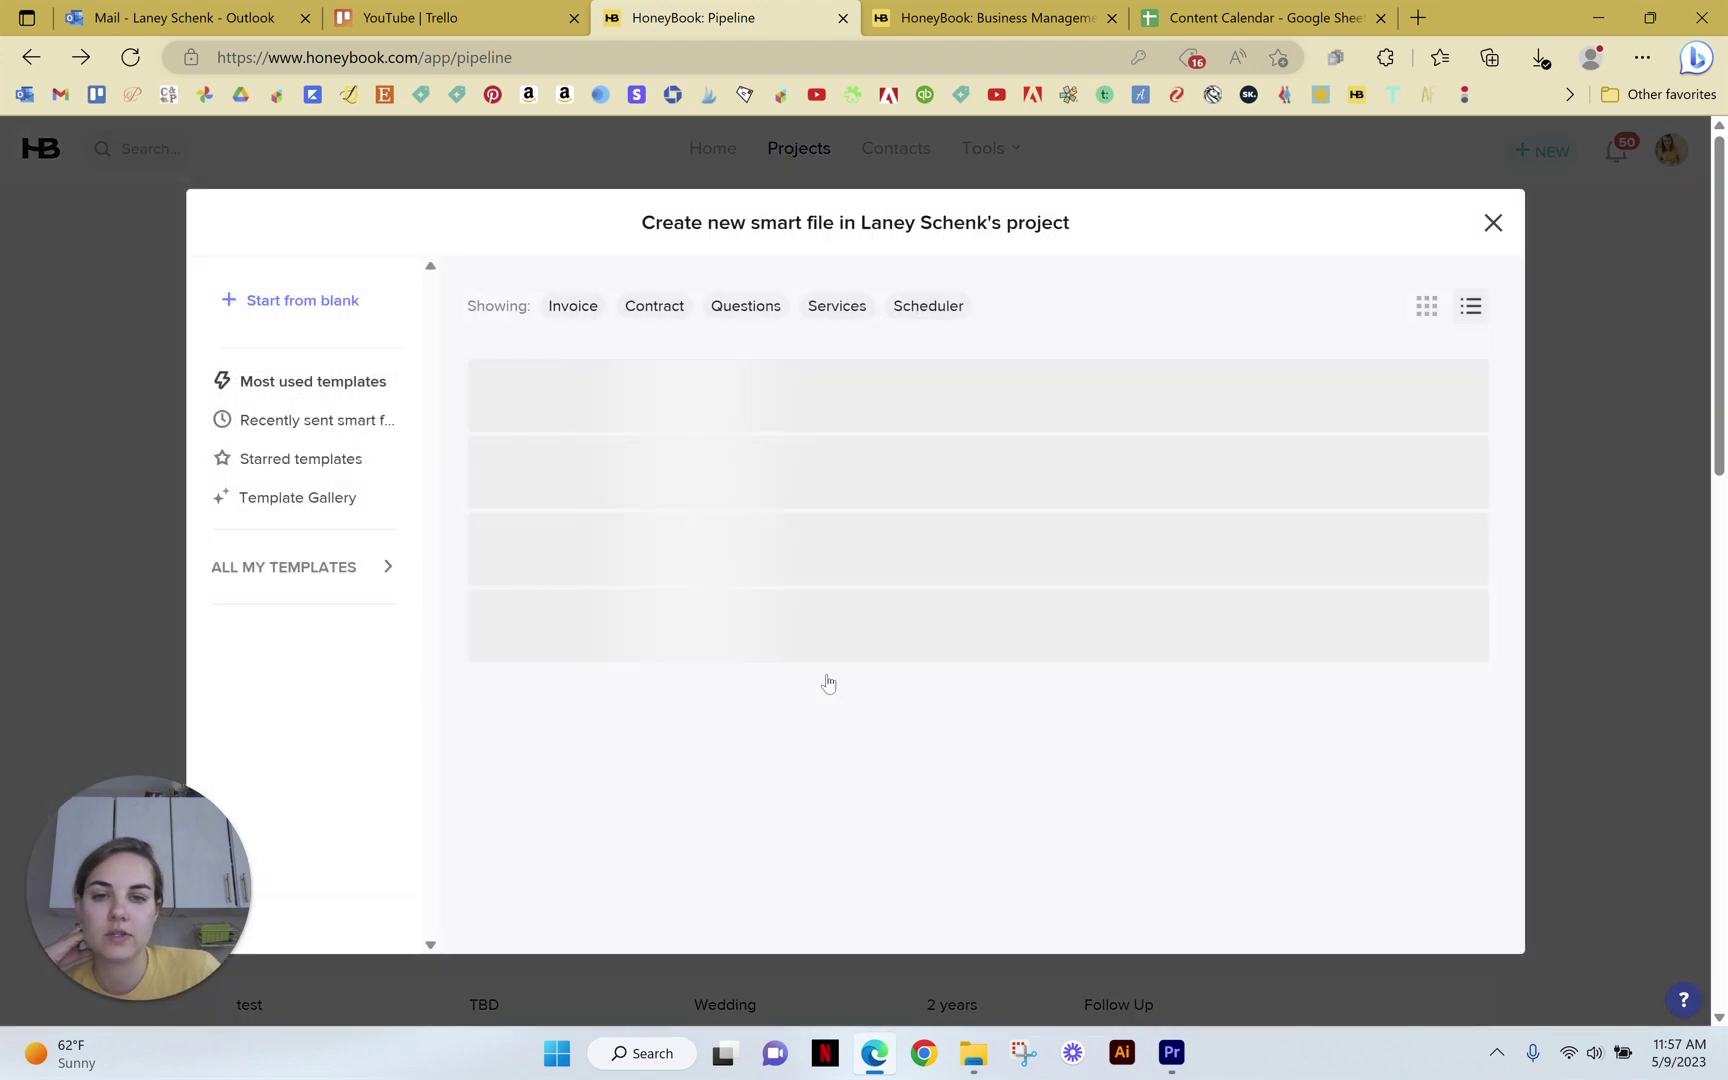
pyautogui.click(630, 498)
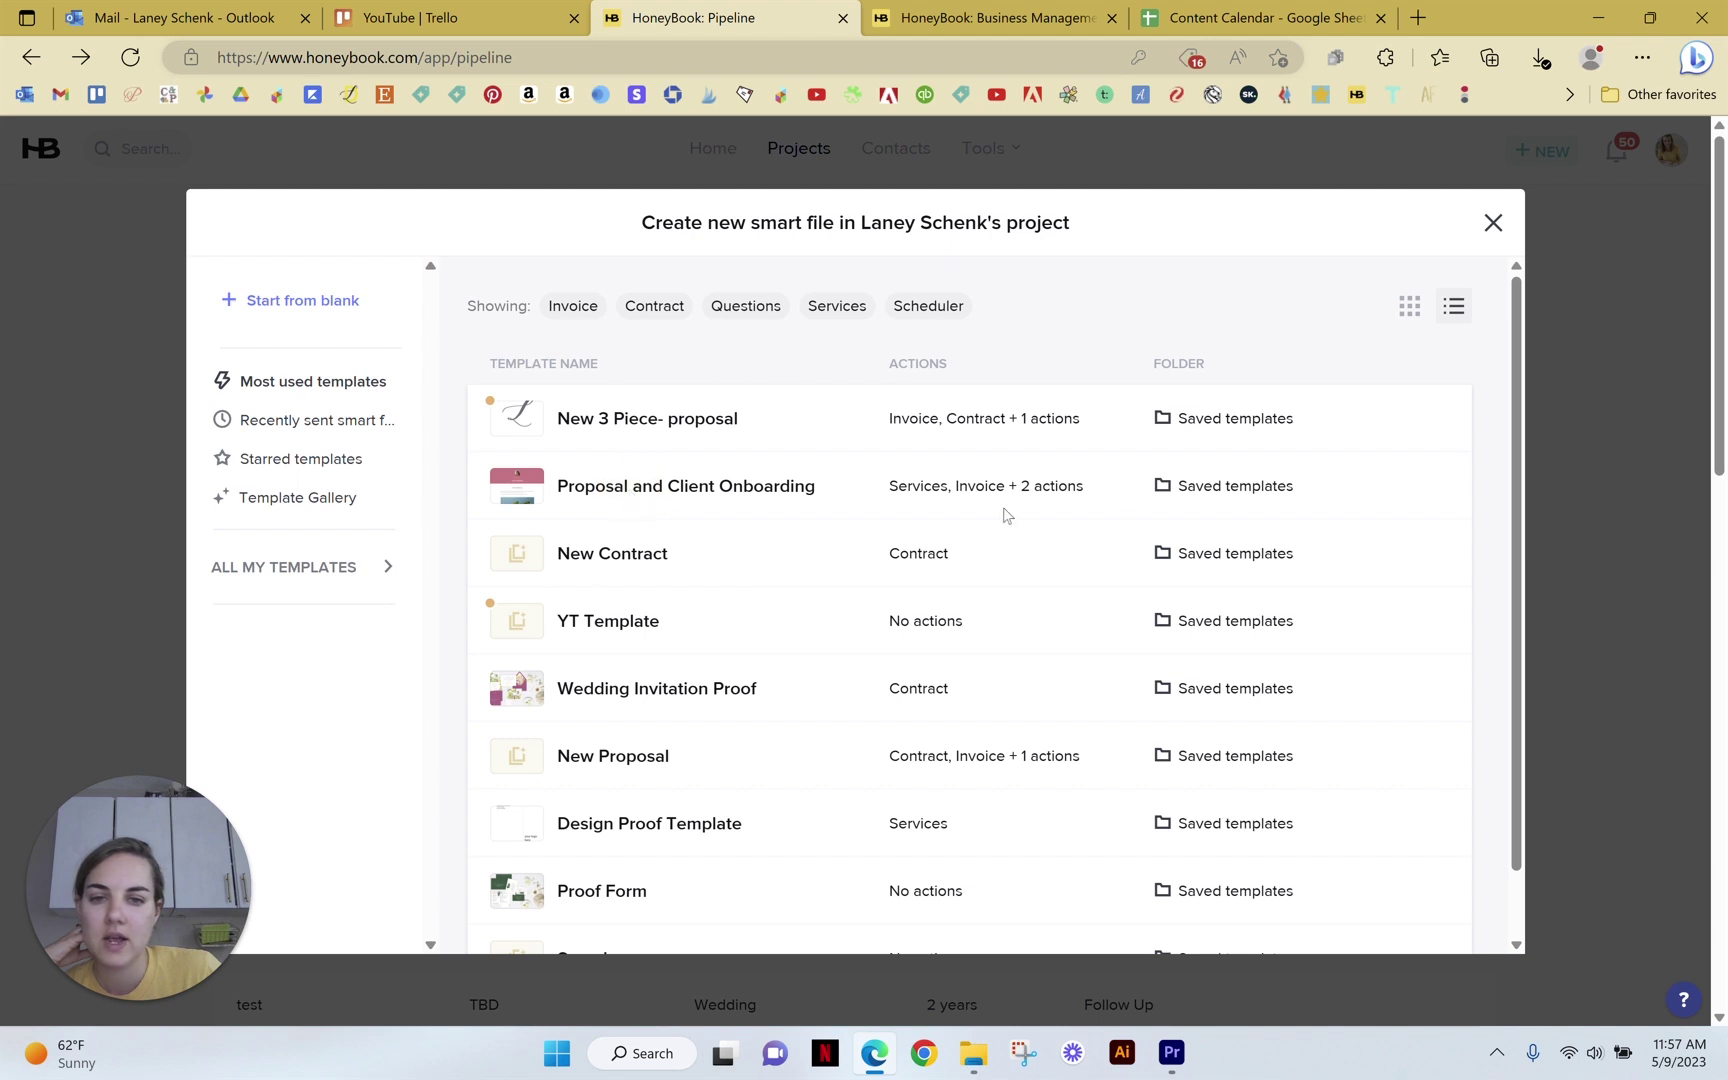
pyautogui.click(1118, 494)
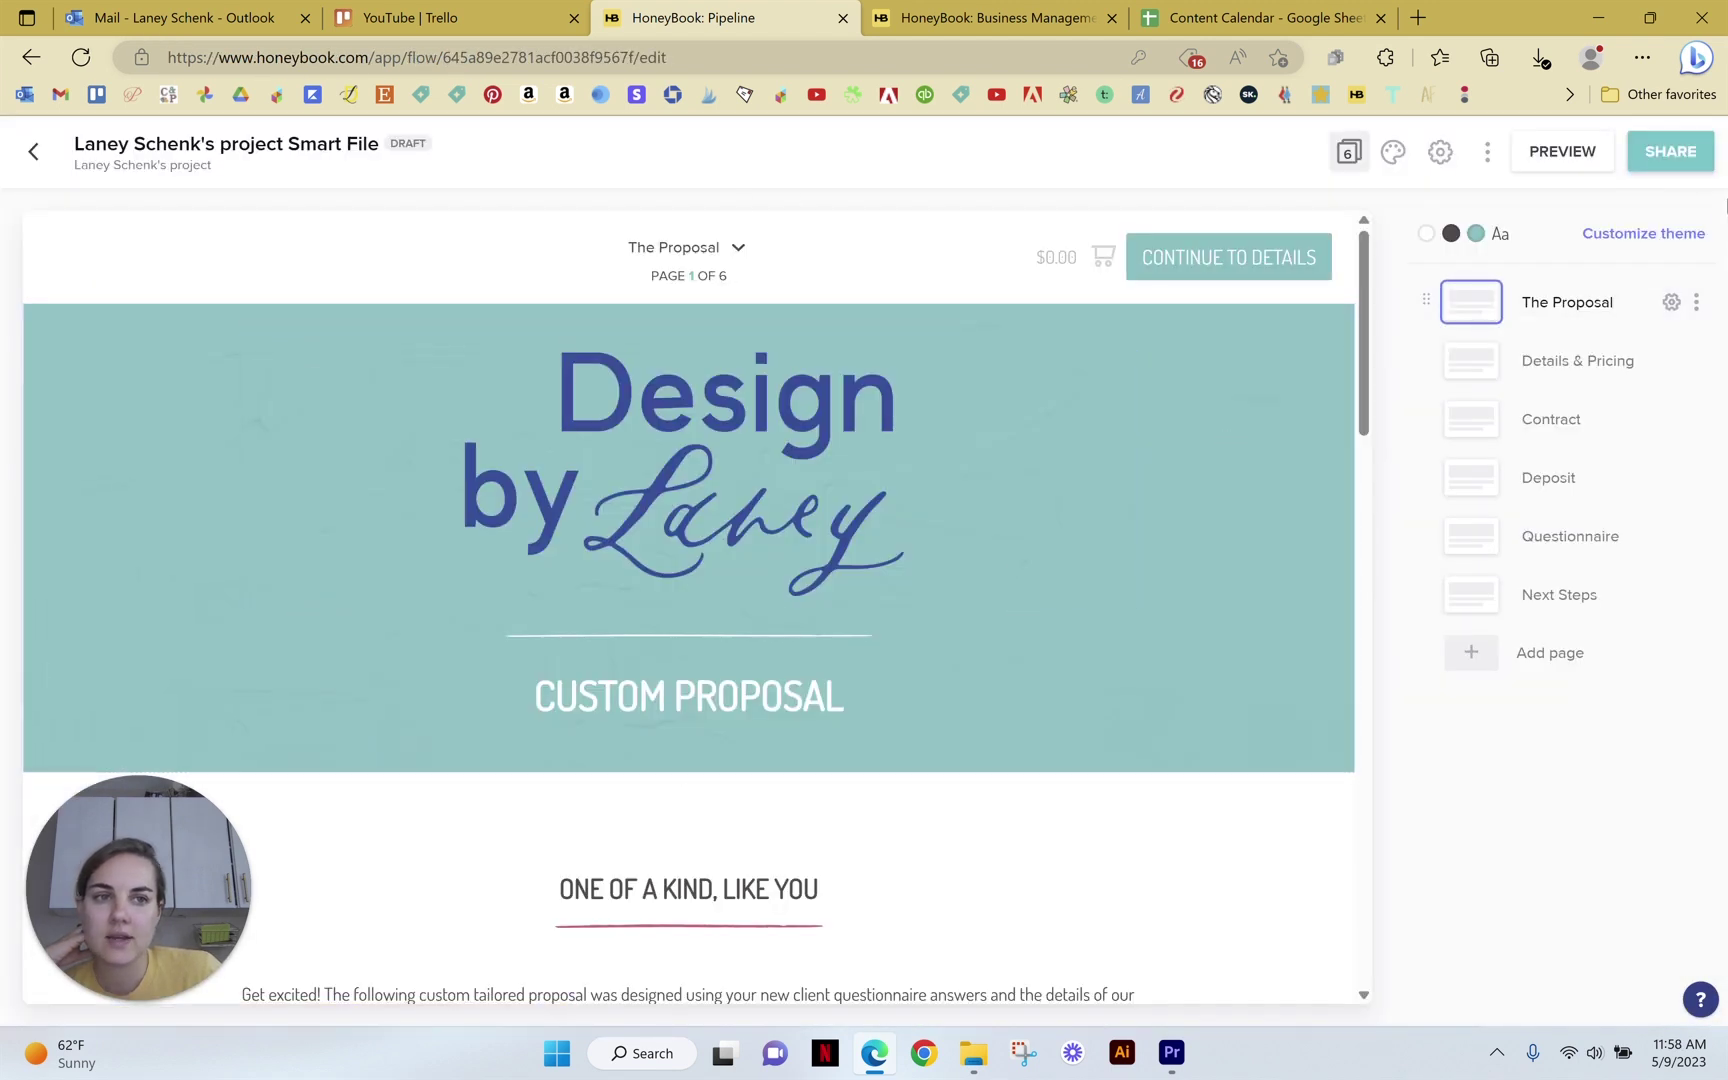
pyautogui.scroll(-7, 1022, 625)
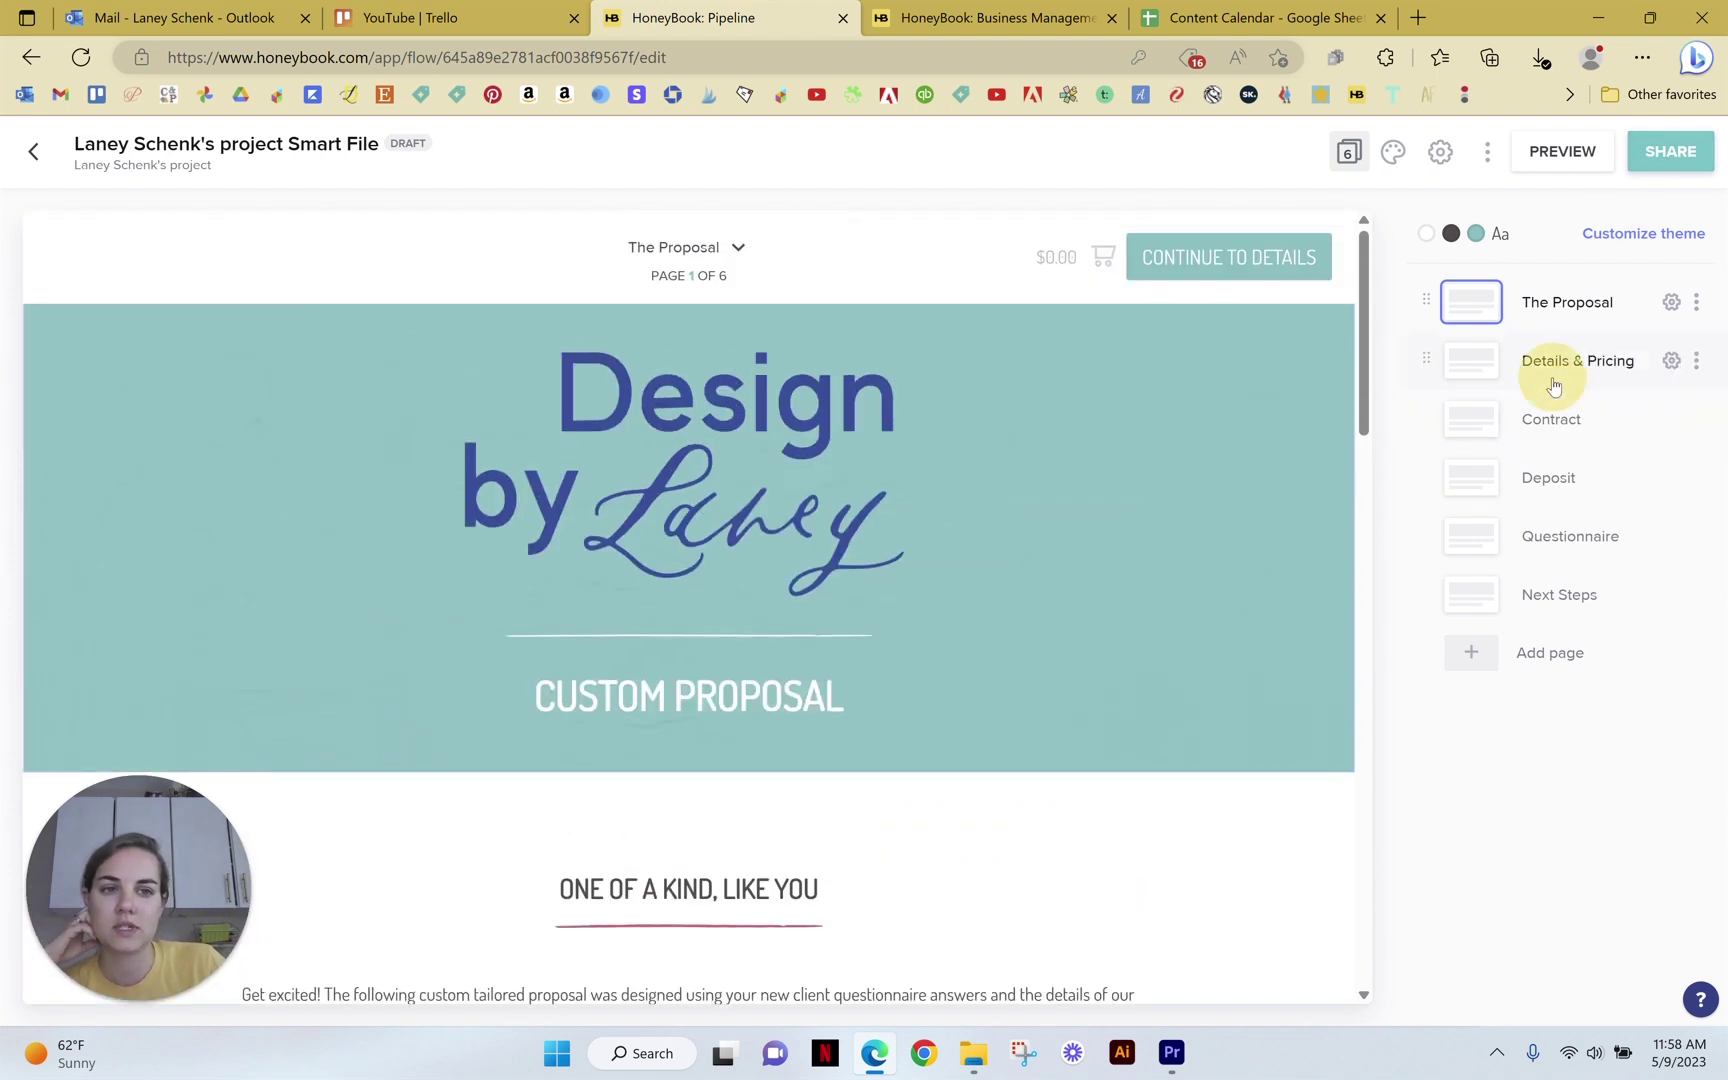
# Review the draft's Details & Pricing page and its page 2 navigation settings, then leave the file
pyautogui.click(1555, 368)
pyautogui.scroll(-7, 795, 540)
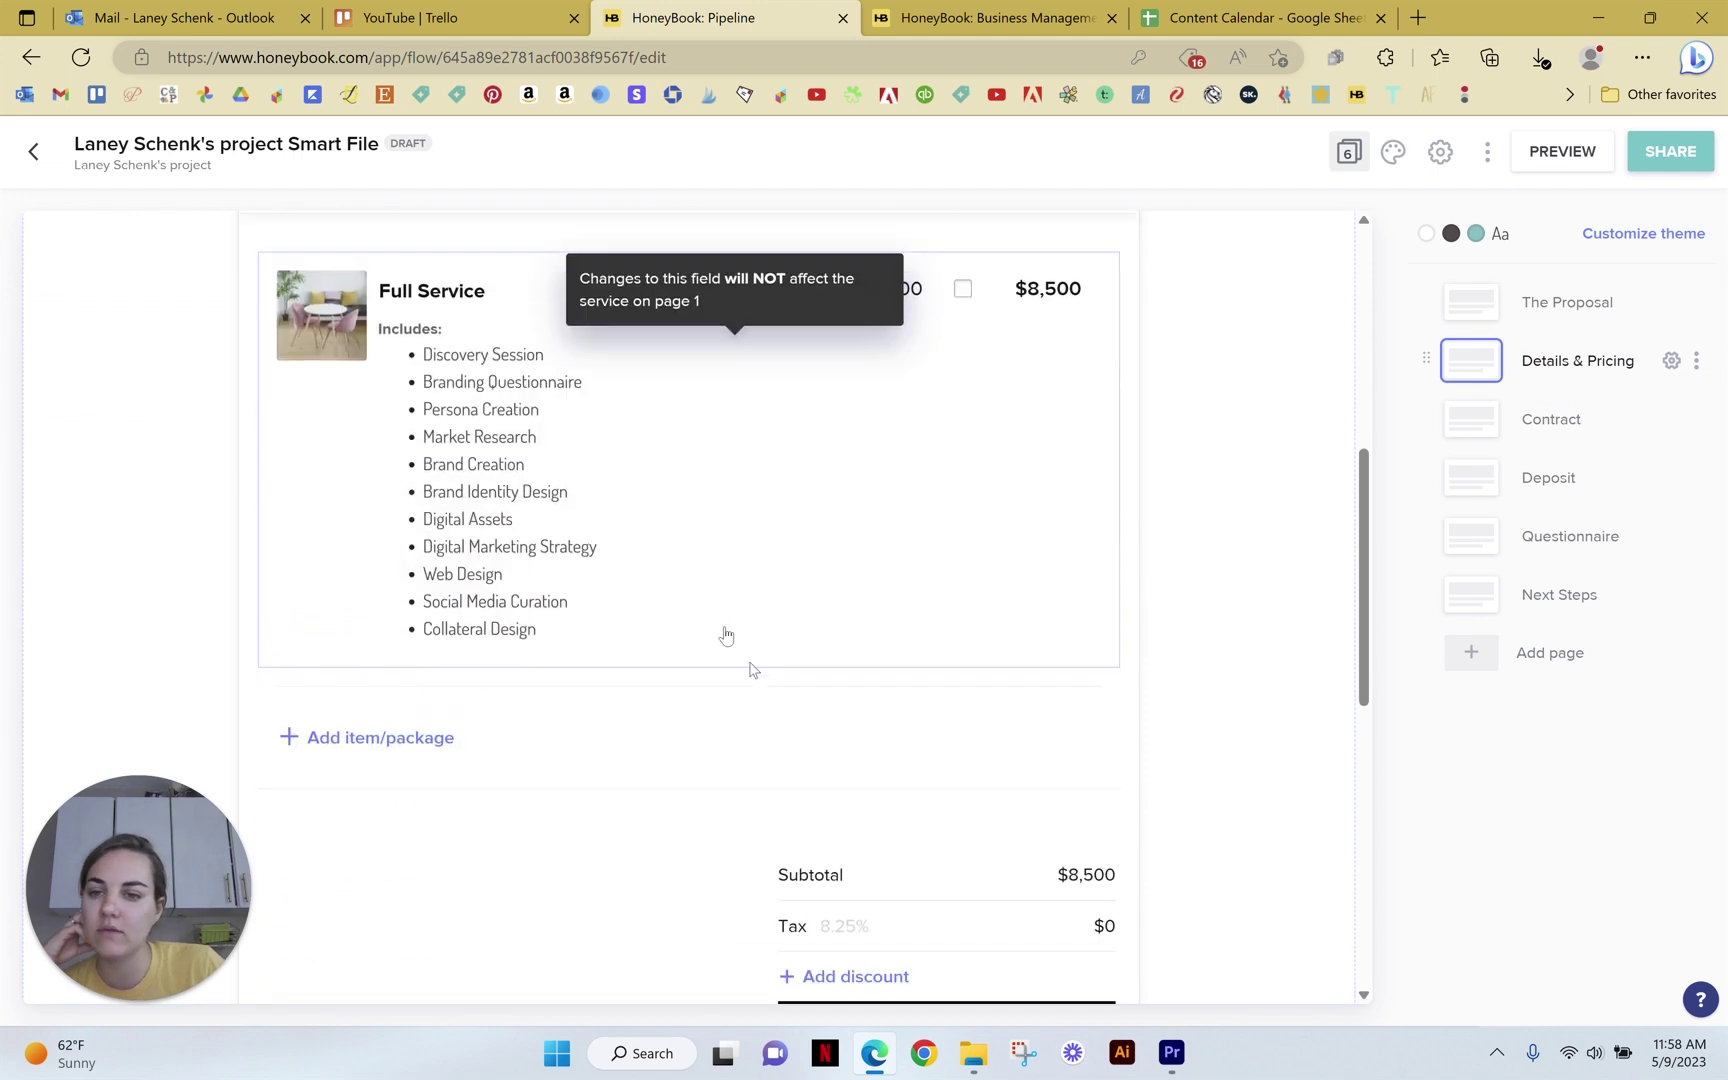
pyautogui.scroll(4, 710, 698)
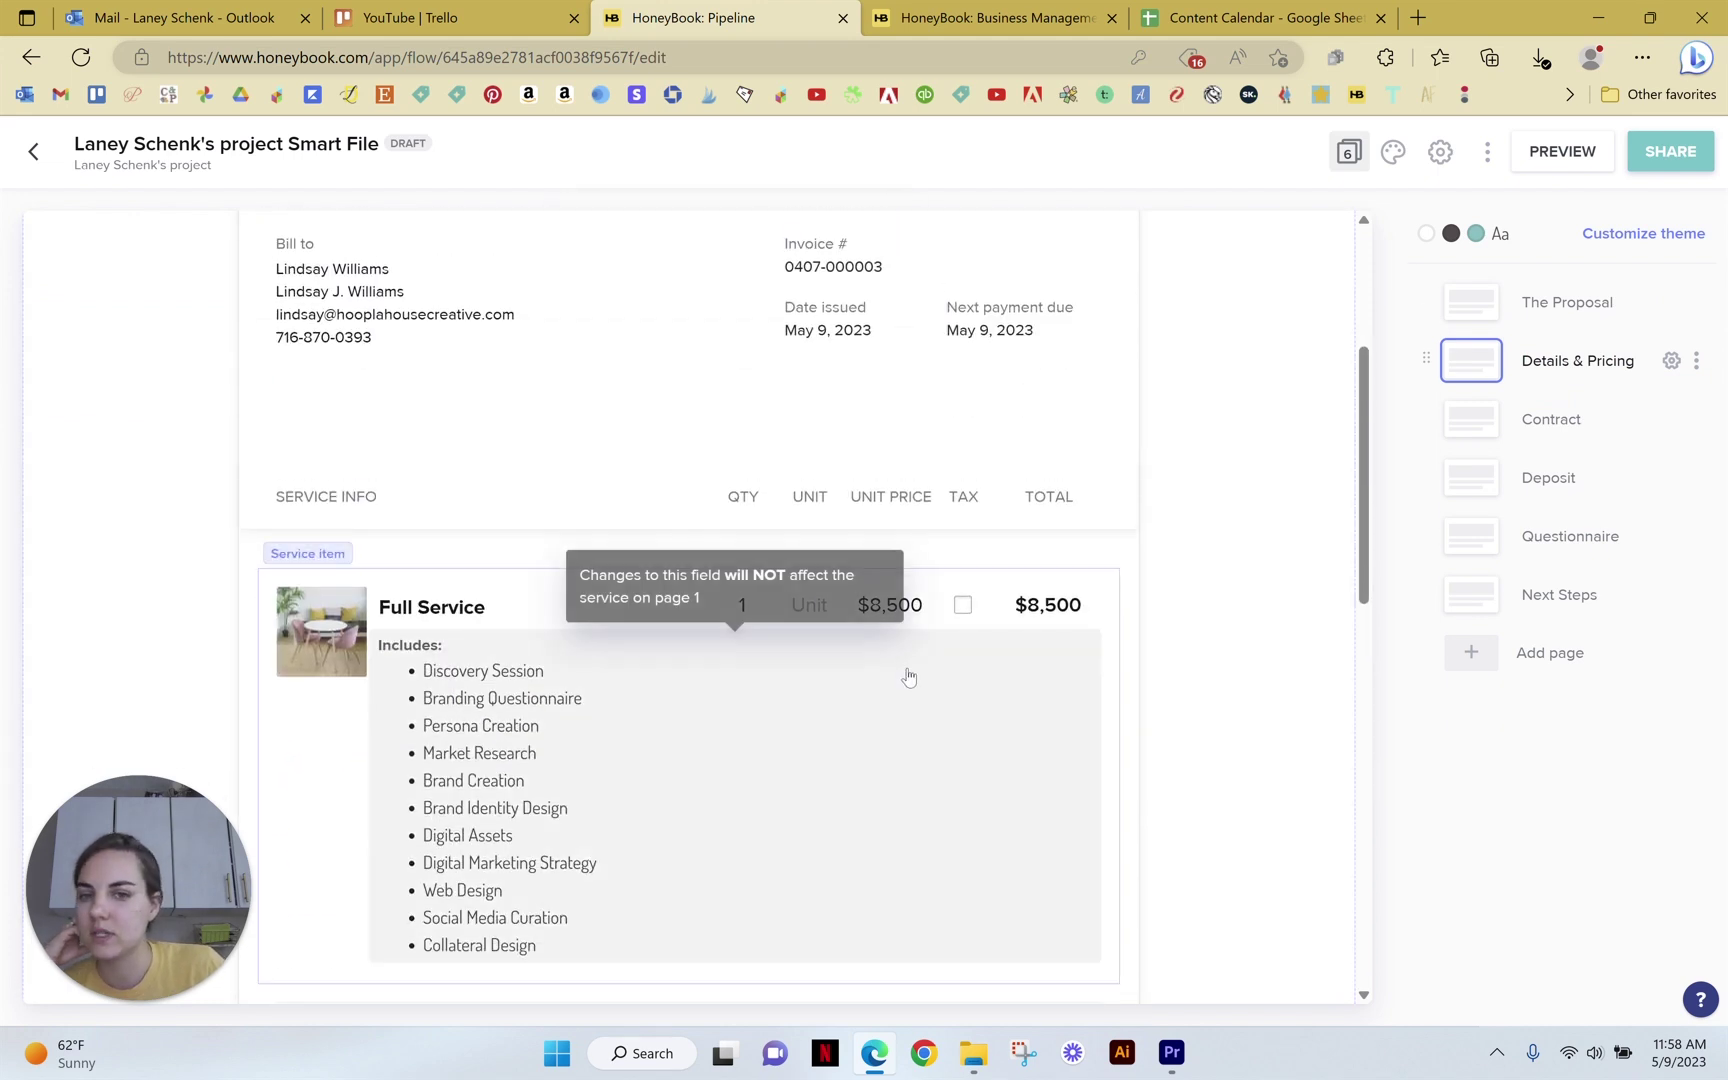
pyautogui.scroll(4, 894, 821)
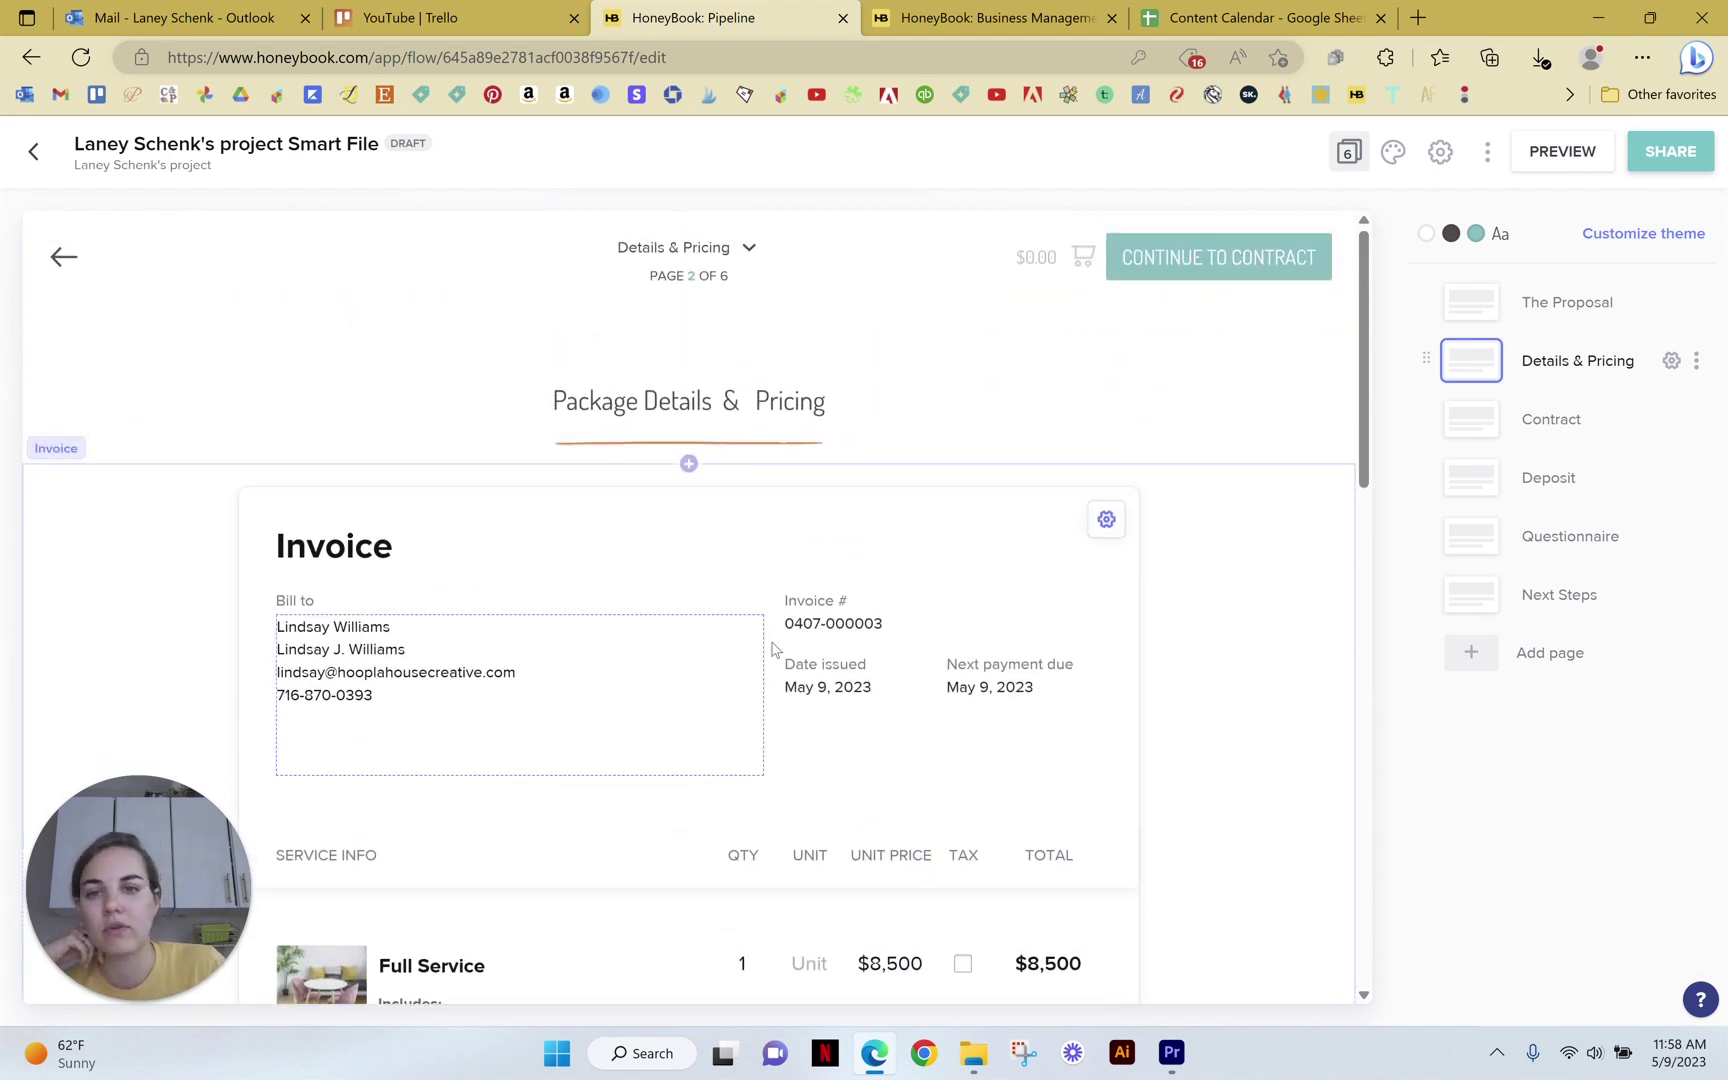
pyautogui.click(1672, 278)
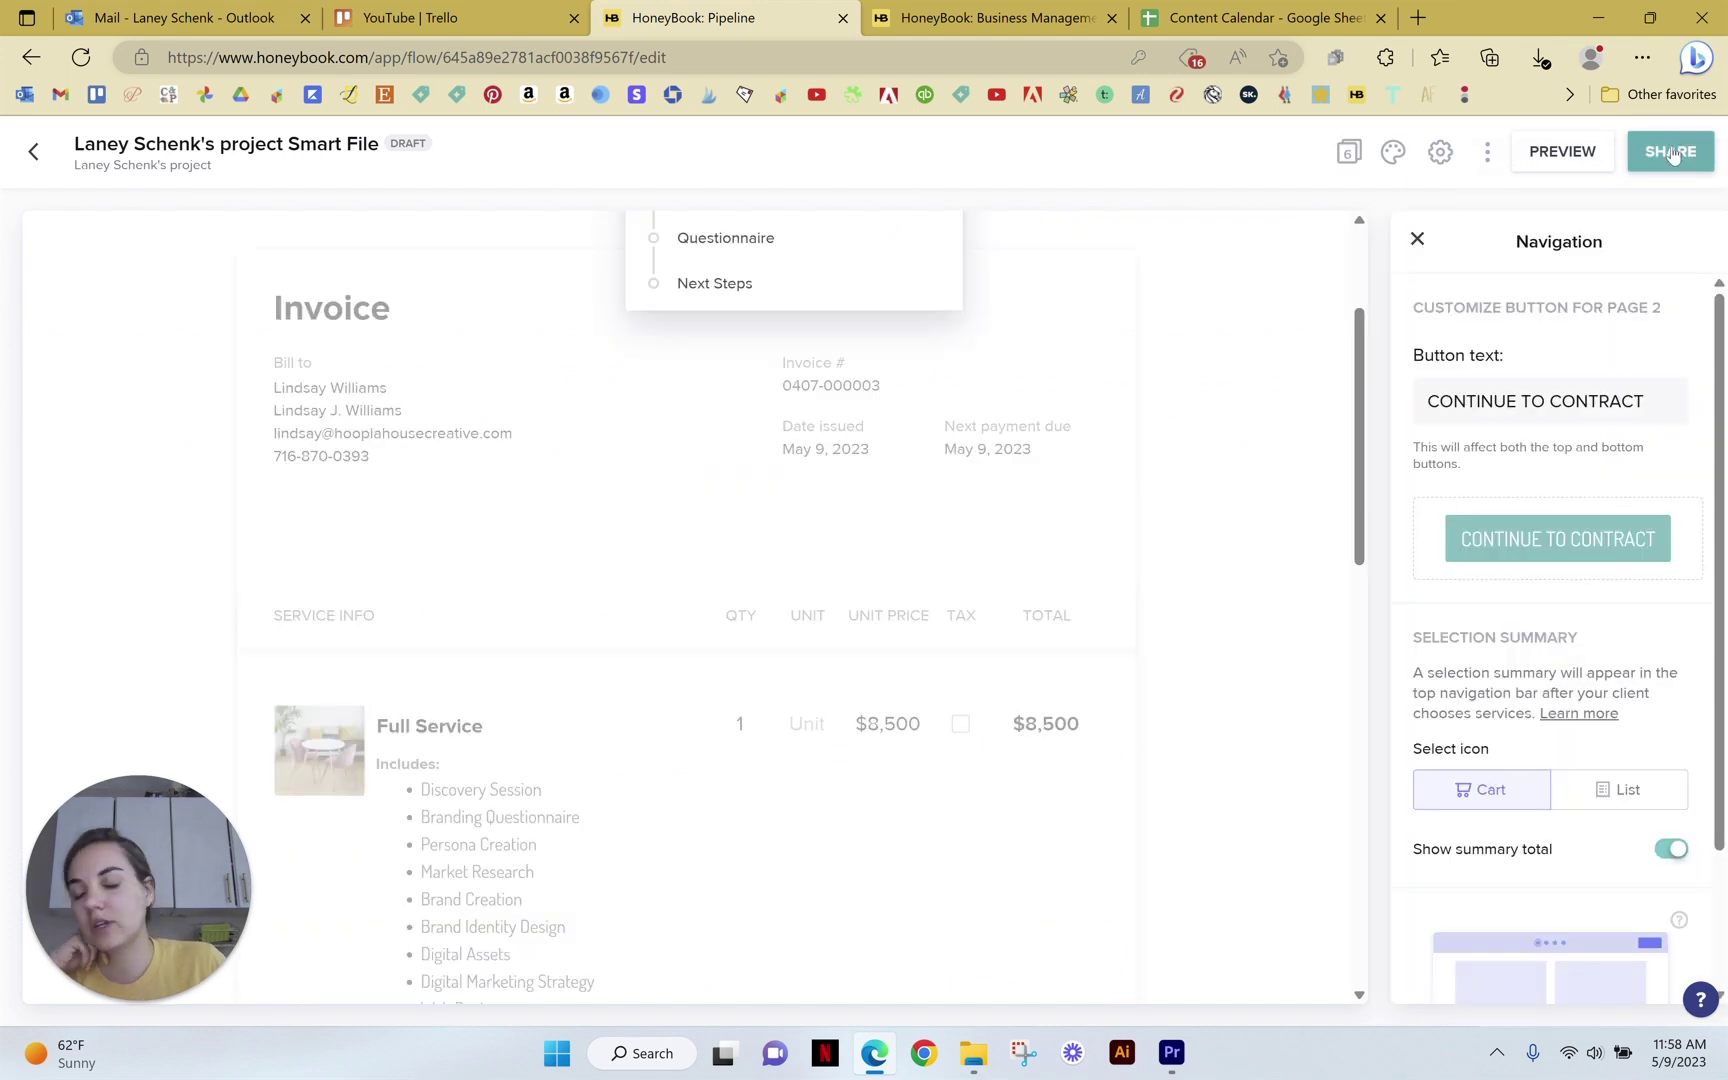
pyautogui.click(33, 152)
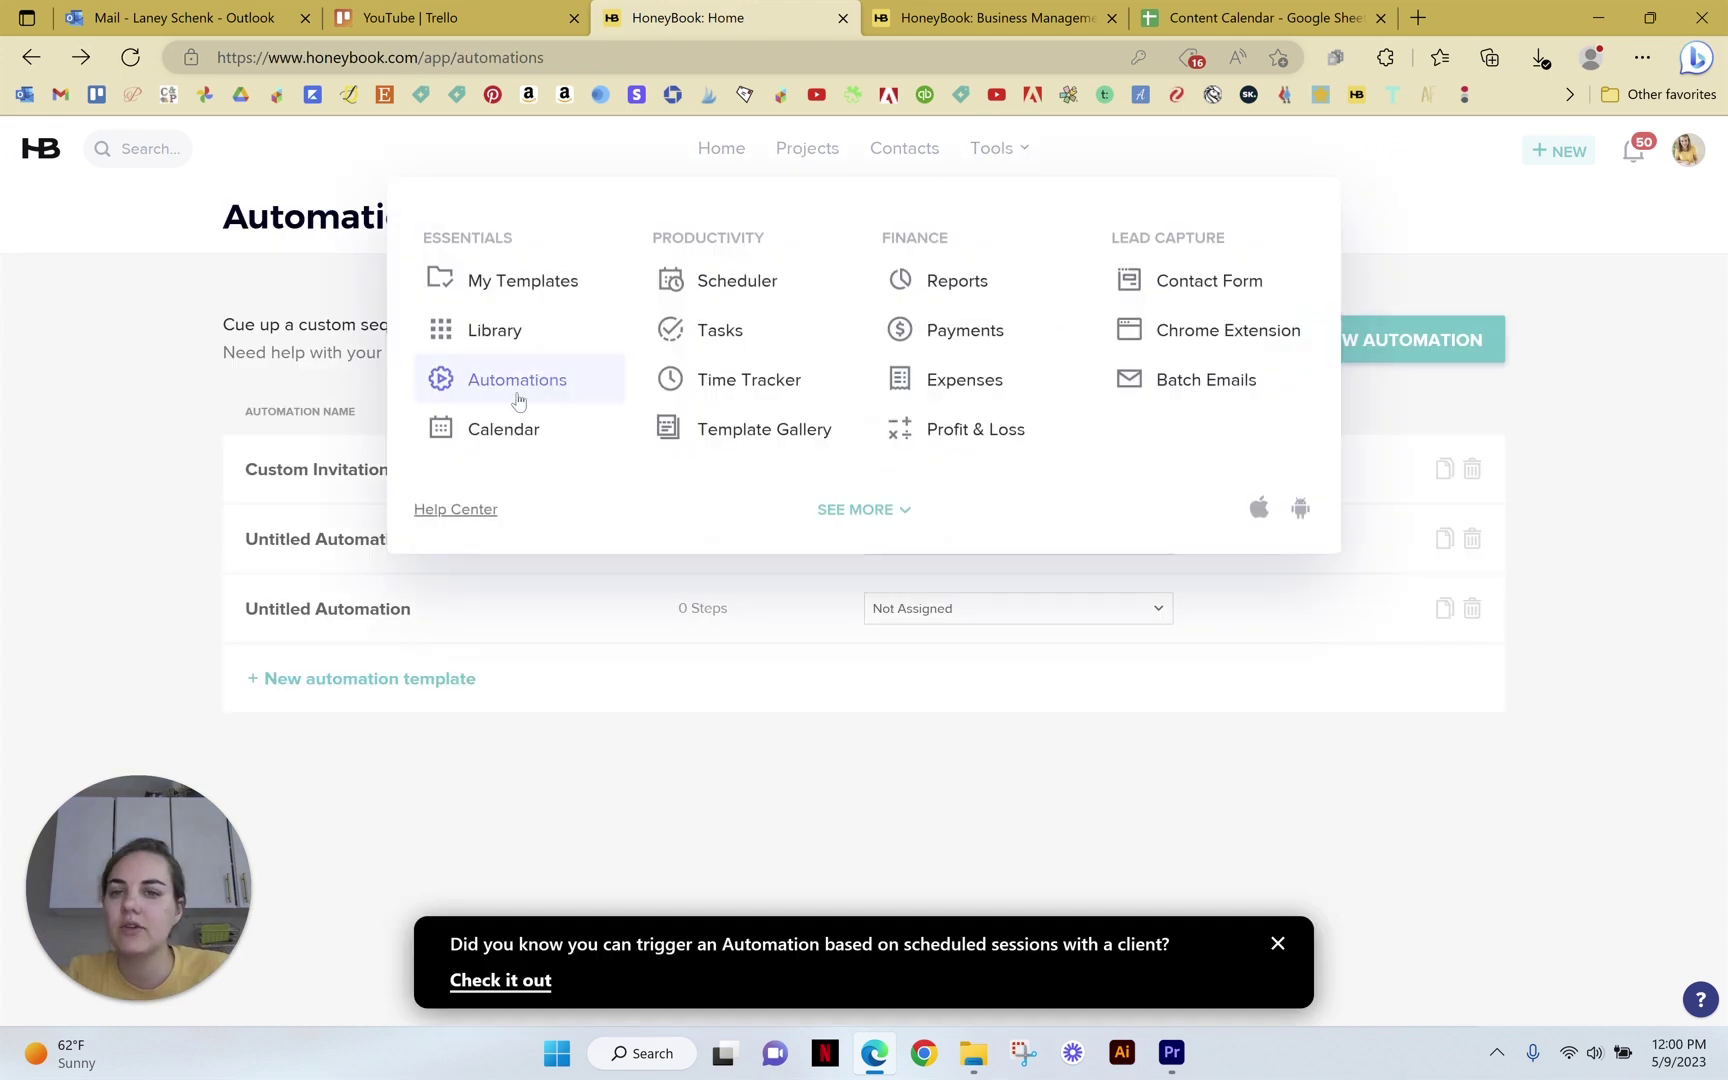
# Create a new automation whose first action is Send Smart File via email
pyautogui.click(517, 392)
pyautogui.click(1330, 340)
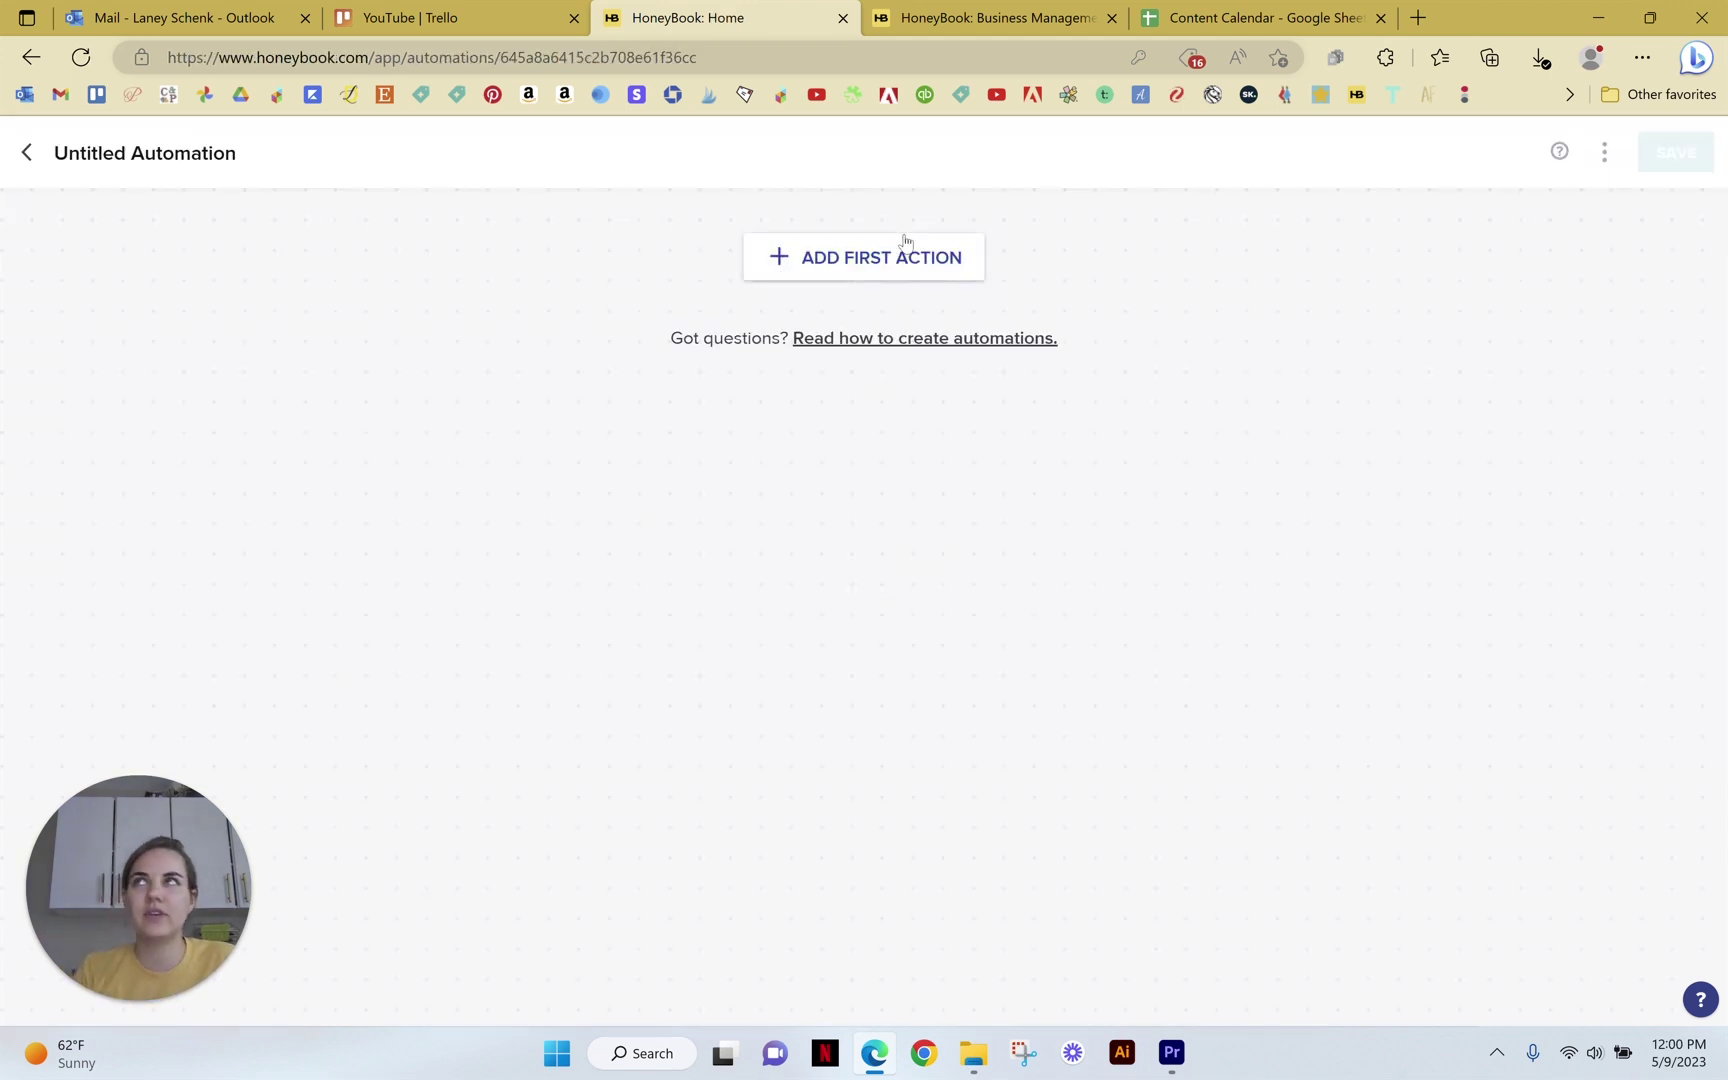
pyautogui.click(904, 252)
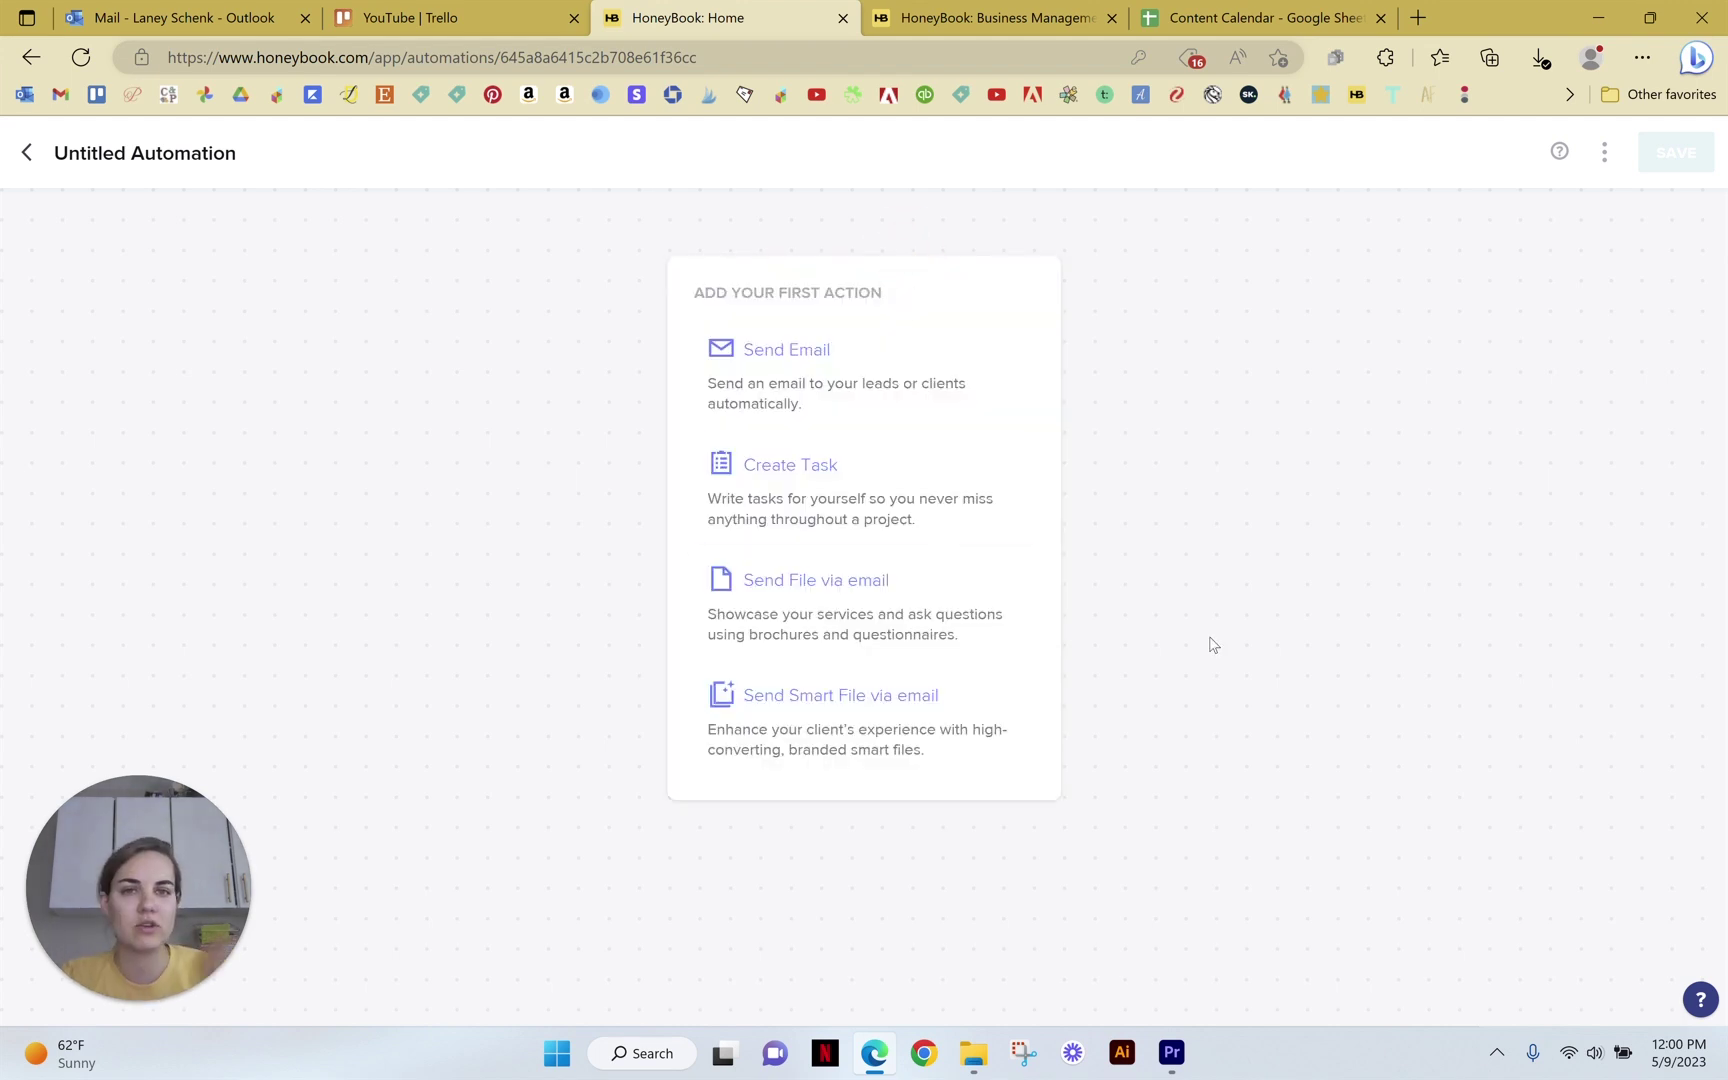
pyautogui.click(883, 696)
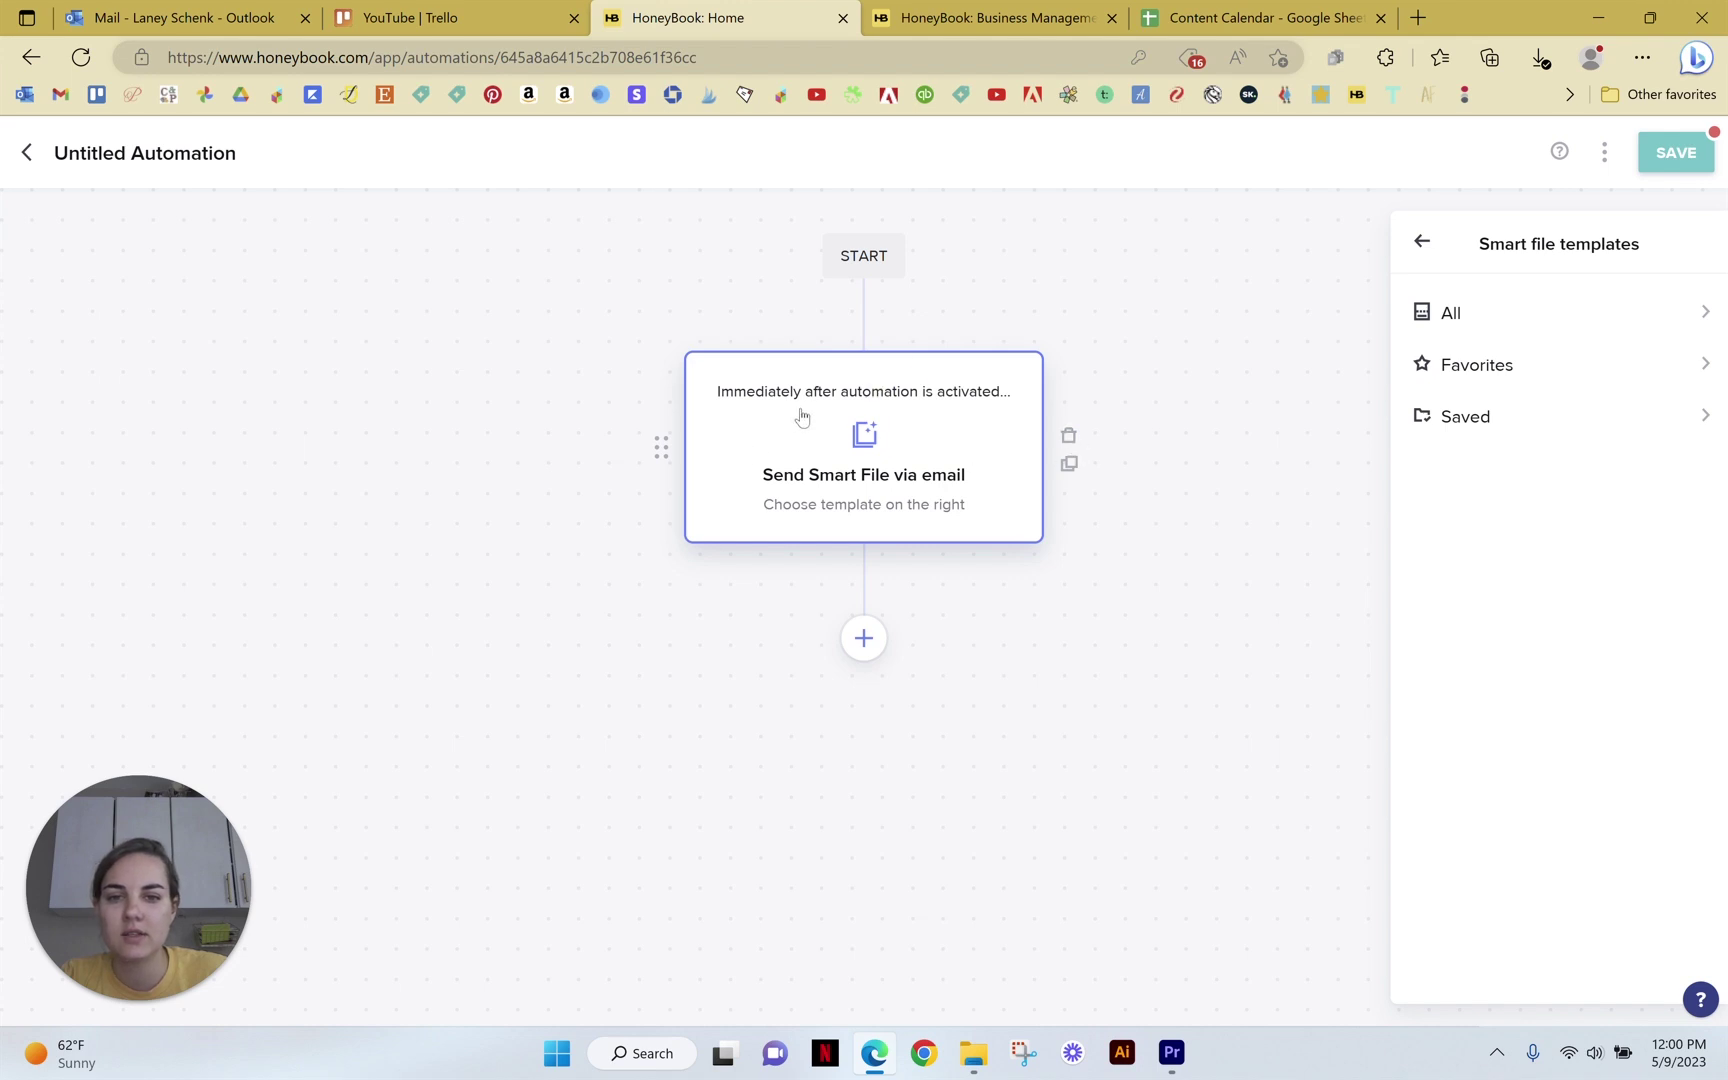
# Browse the When trigger options, keeping the step to run immediately after activation
pyautogui.click(1421, 241)
pyautogui.click(1553, 731)
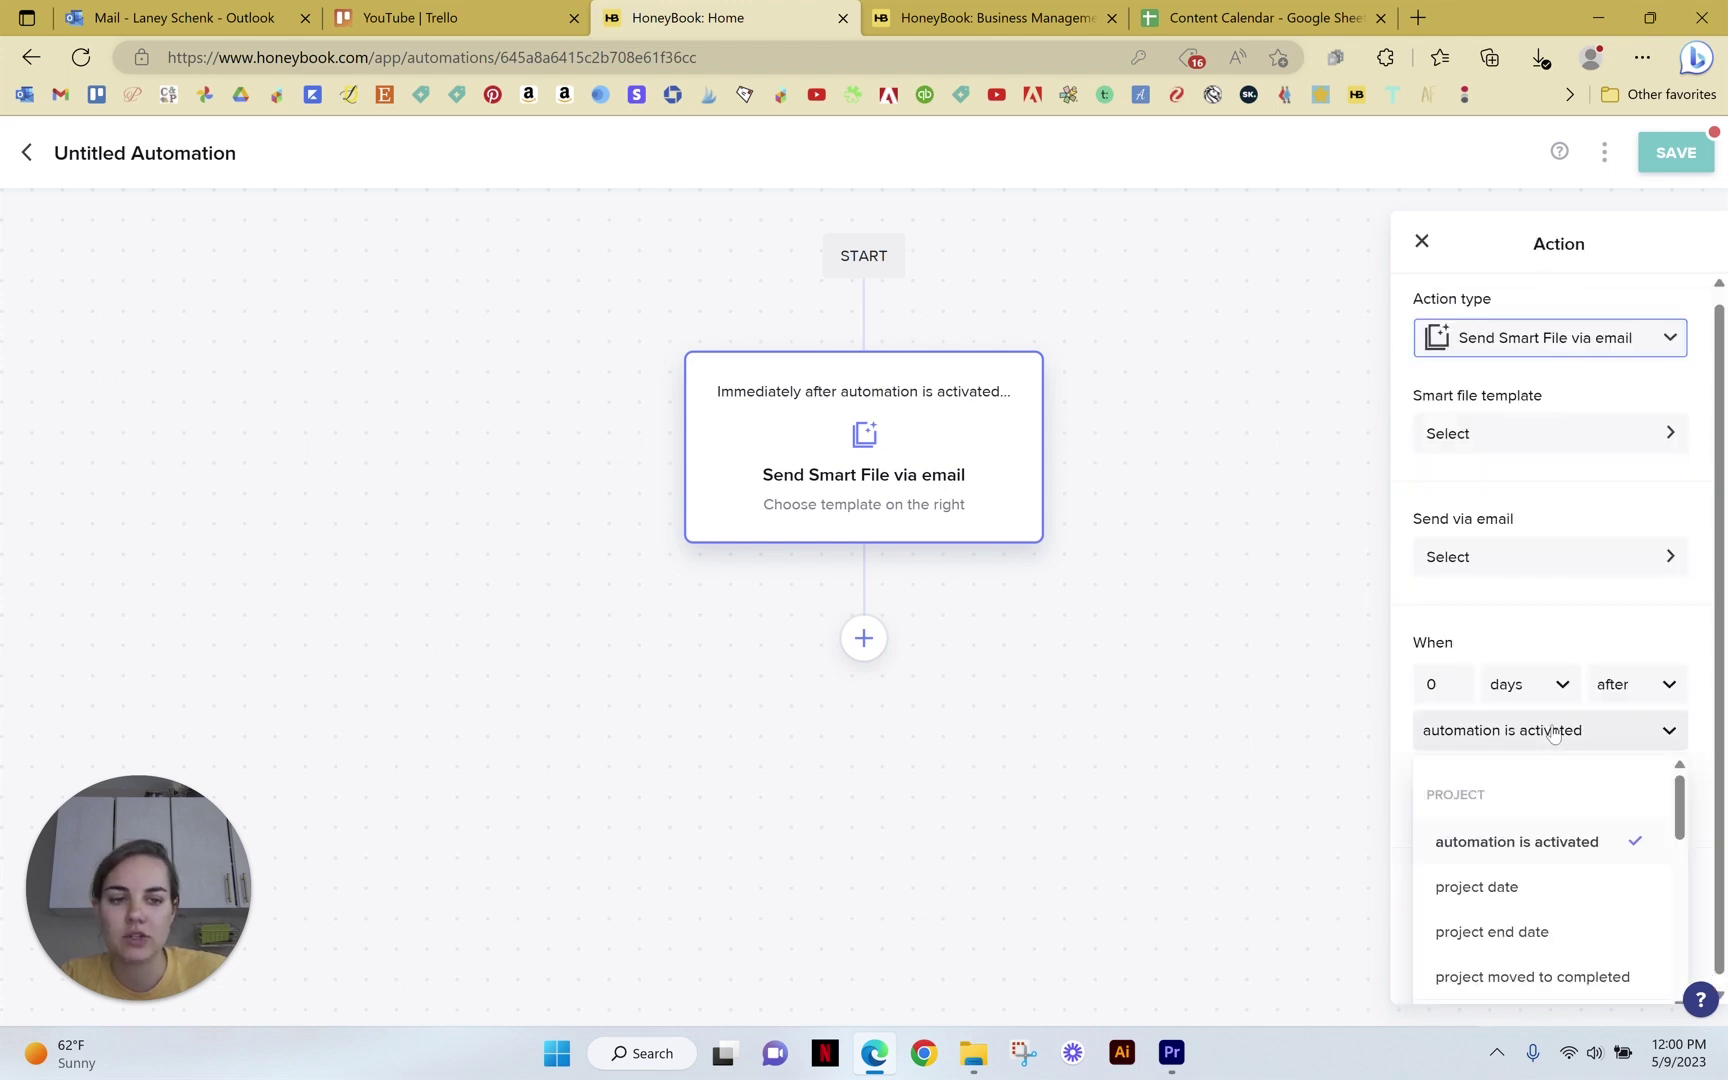
pyautogui.scroll(-1, 1565, 765)
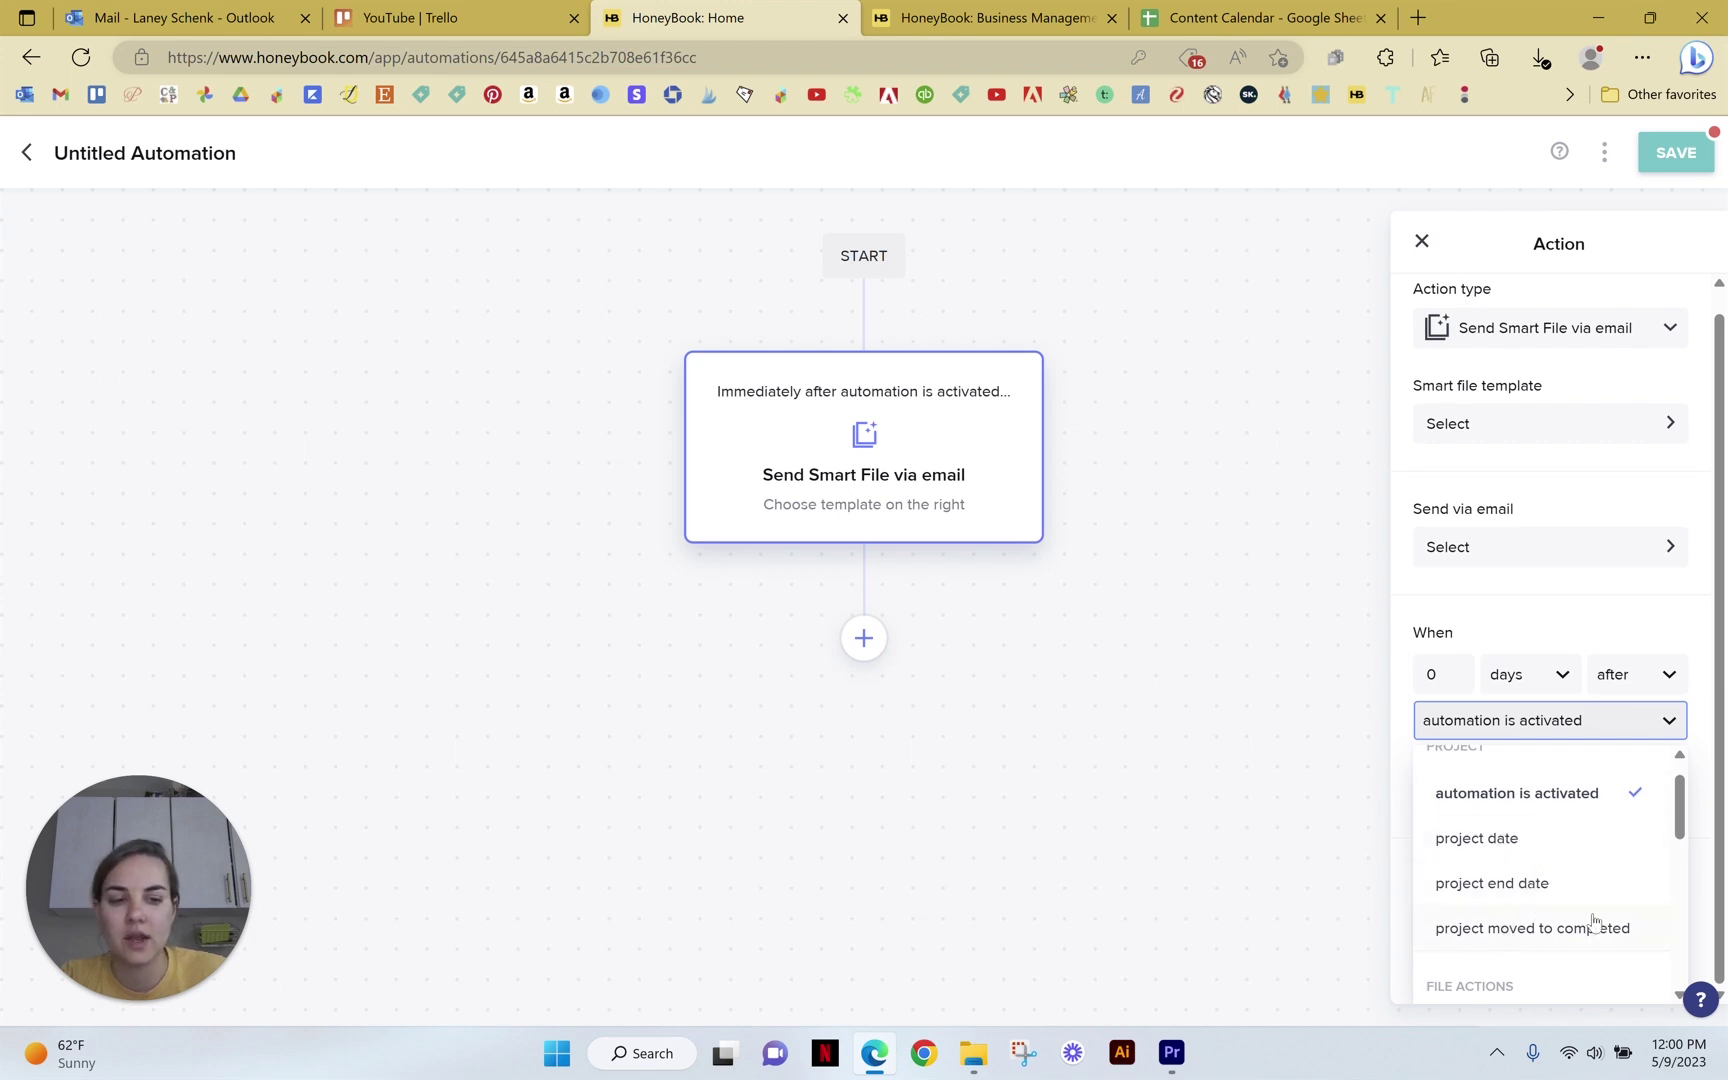
pyautogui.scroll(-6, 1560, 890)
pyautogui.scroll(3, 1548, 860)
pyautogui.scroll(3, 1545, 860)
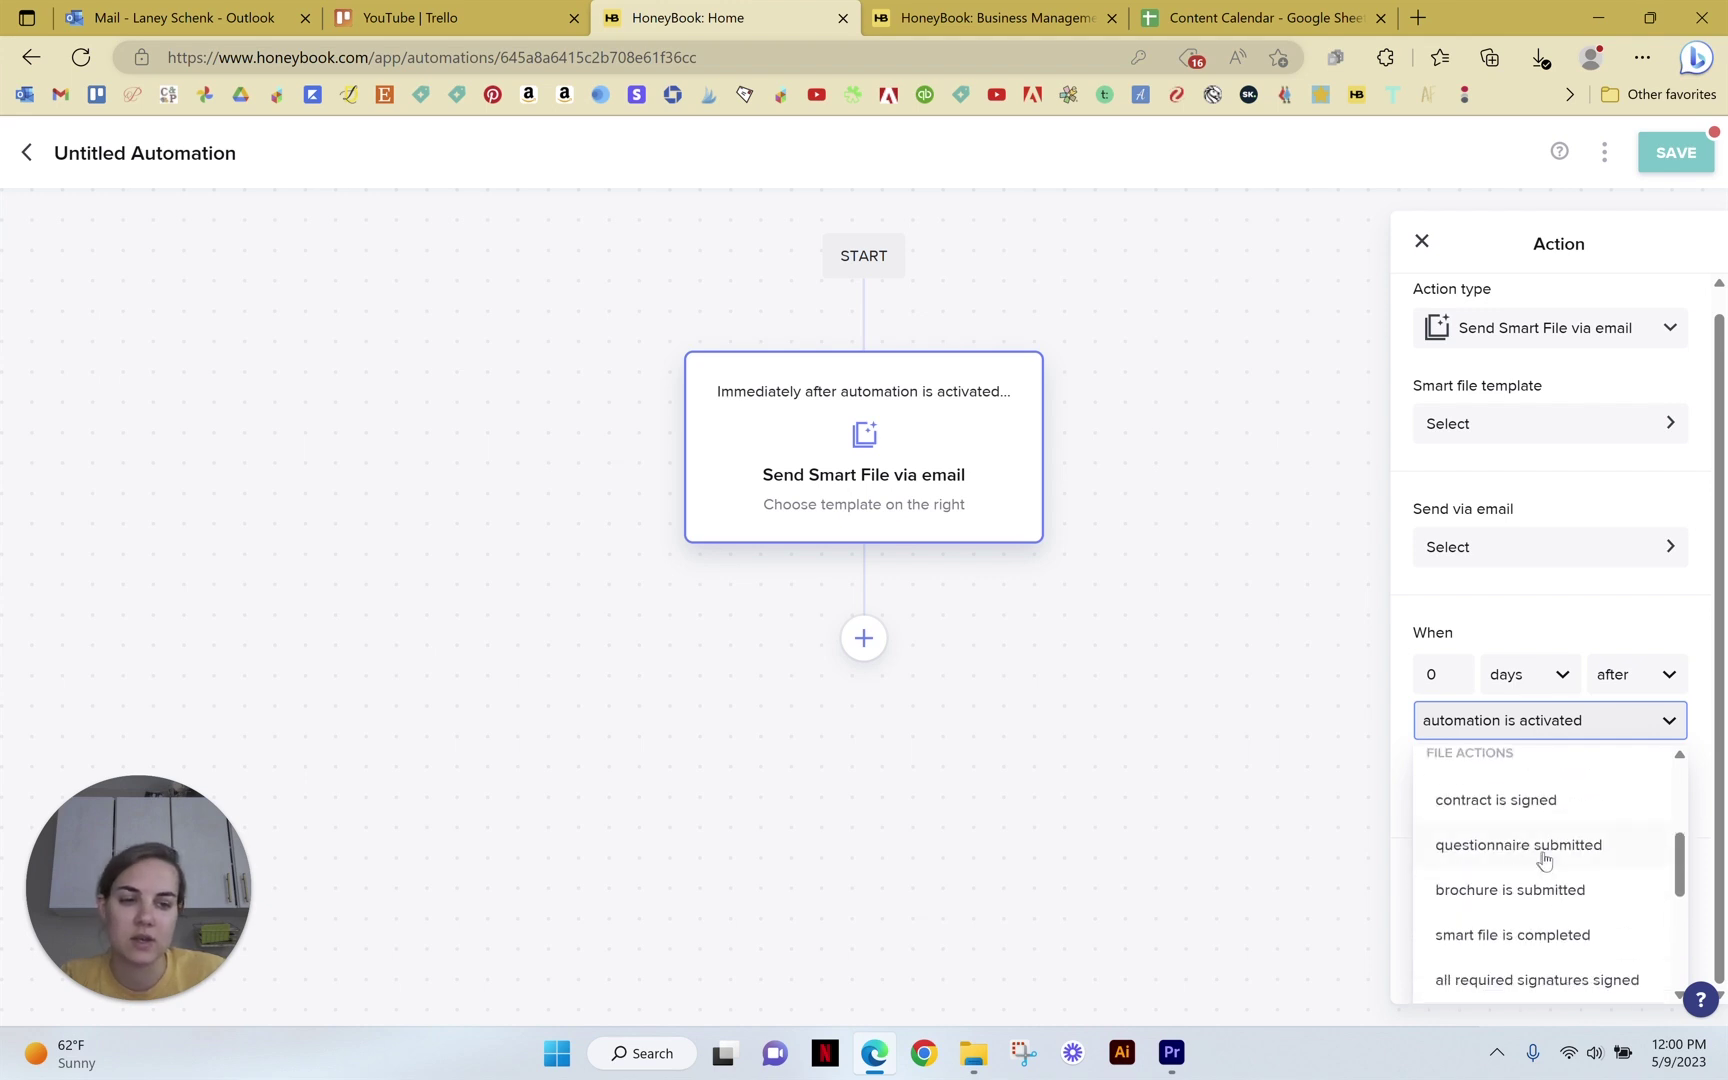
pyautogui.scroll(-5, 1545, 860)
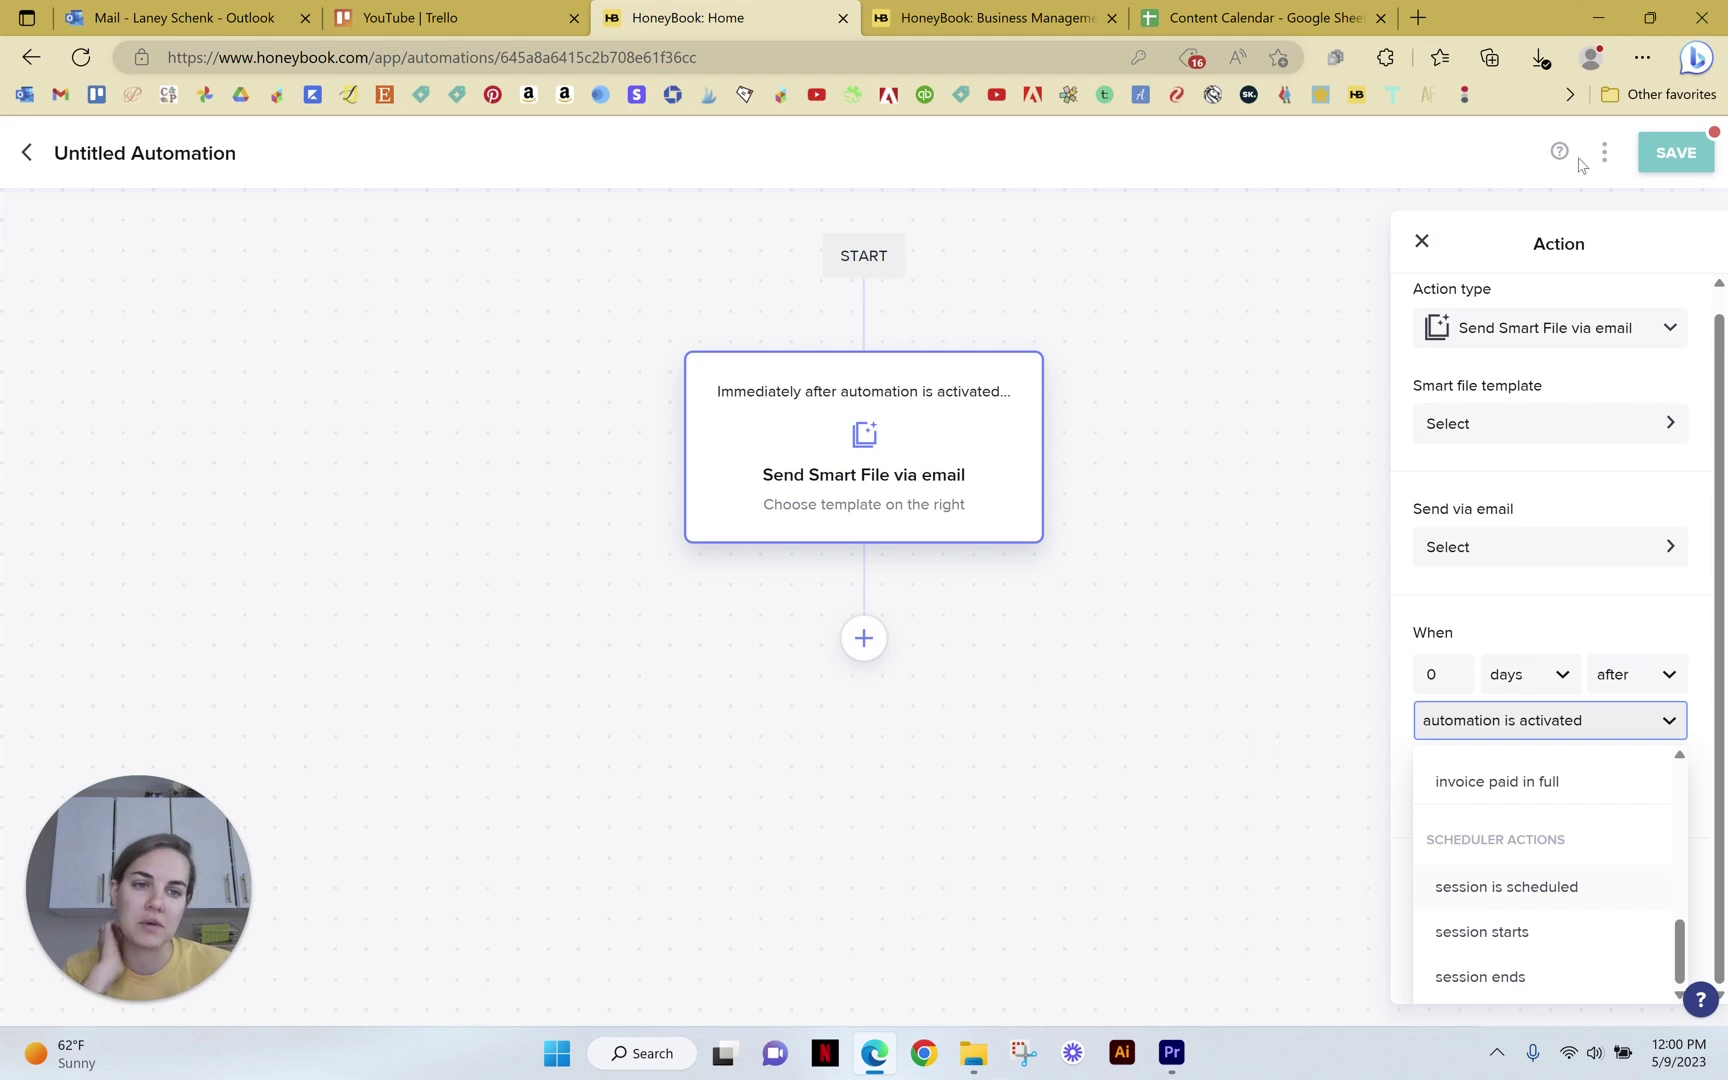
pyautogui.click(1421, 241)
pyautogui.click(1421, 241)
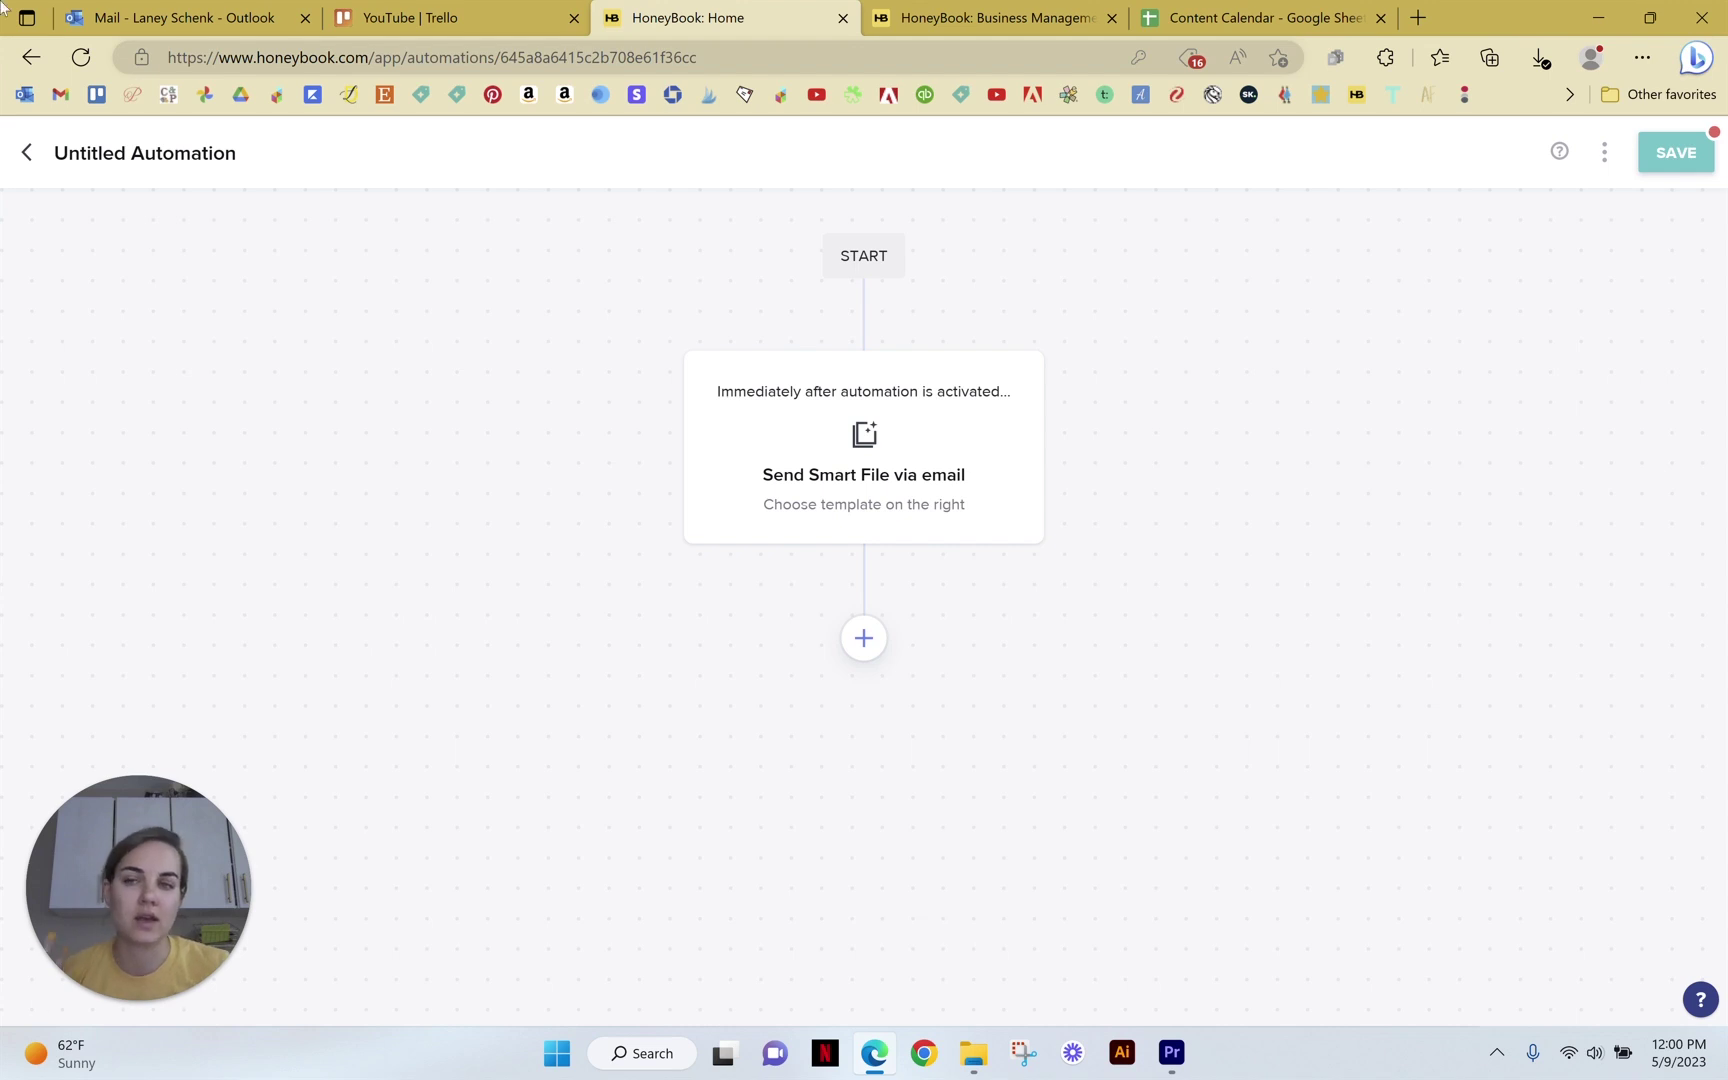
# Exit the automation editor, discarding the unsaved Untitled Automation
pyautogui.click(28, 155)
pyautogui.click(878, 688)
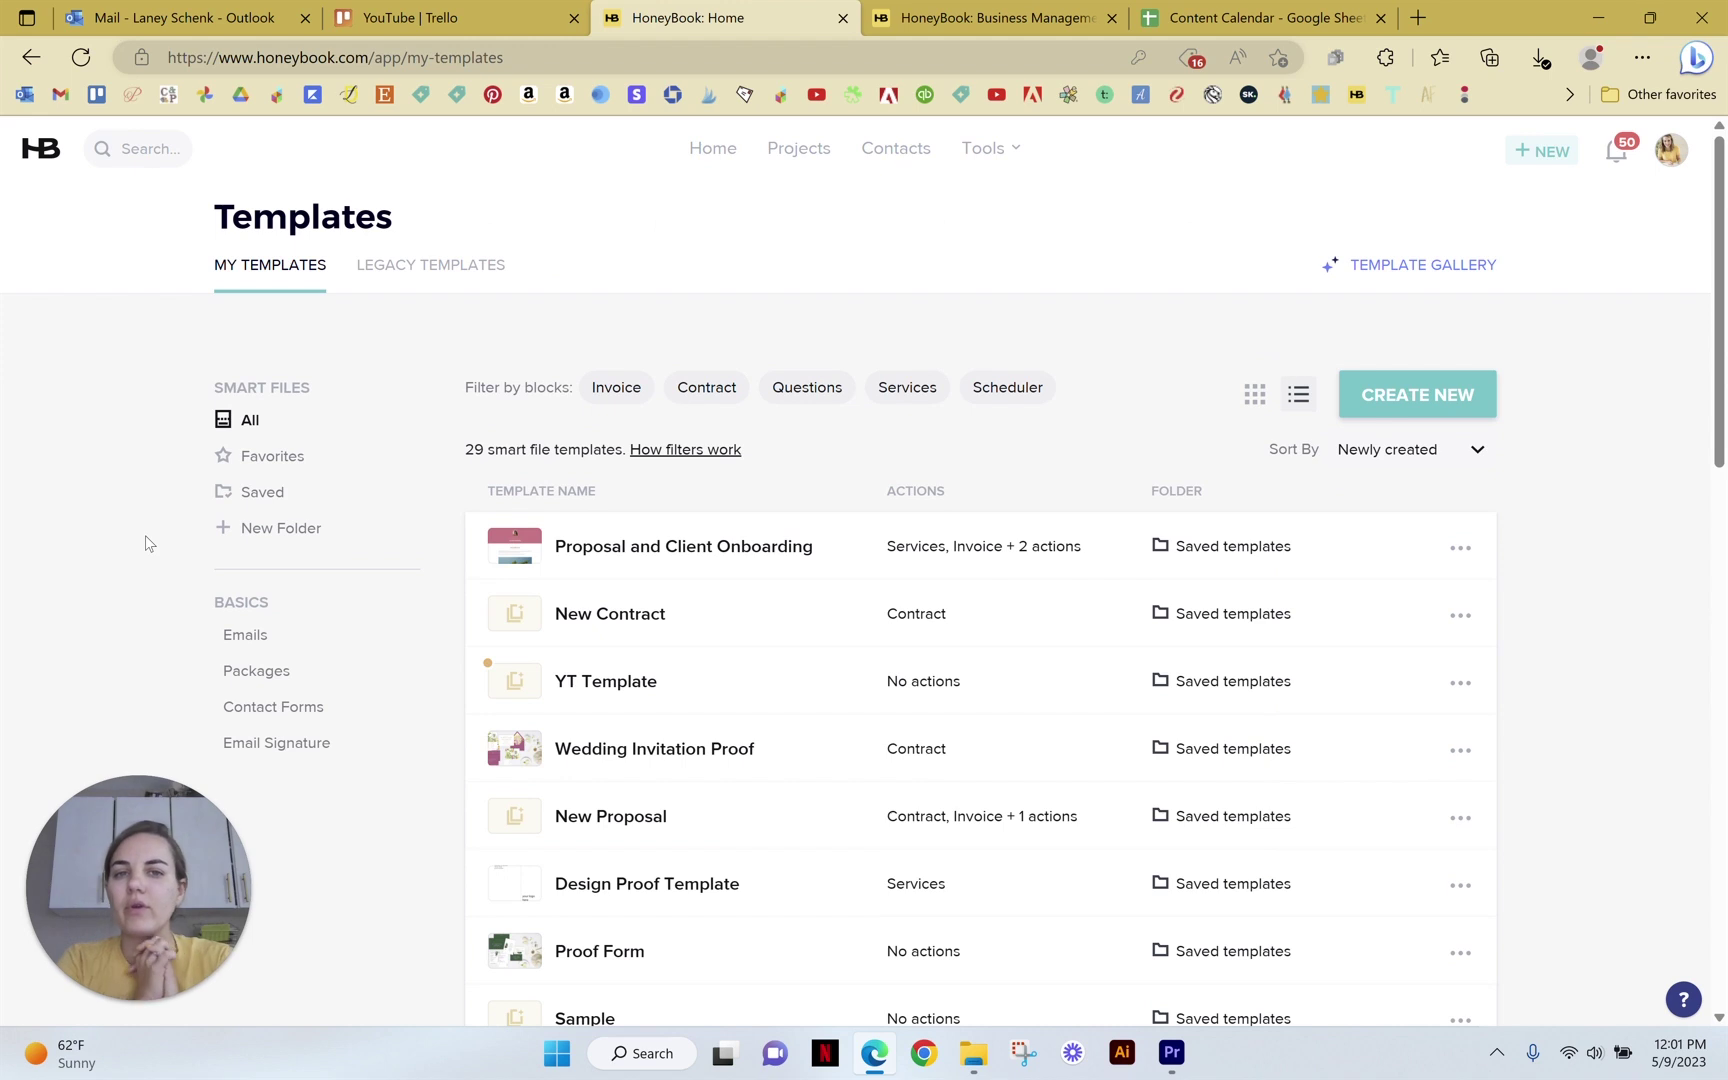